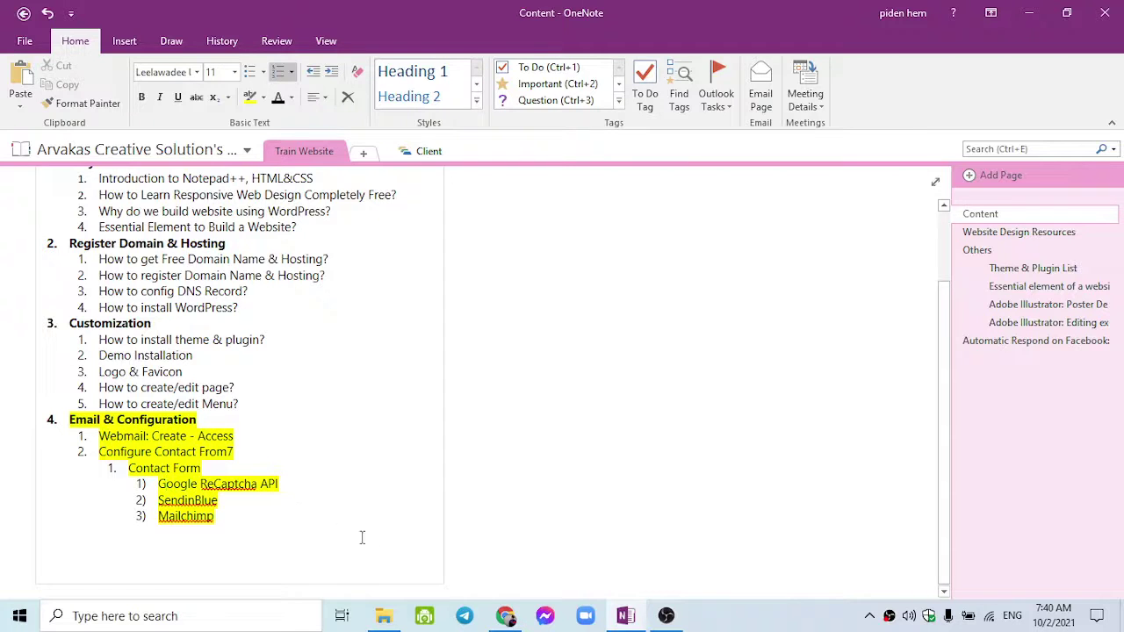
Switch from OneNote to Chrome, which shows the Wavio theme installation docs.
{"action": "left_click", "coordinate": [505, 616]}
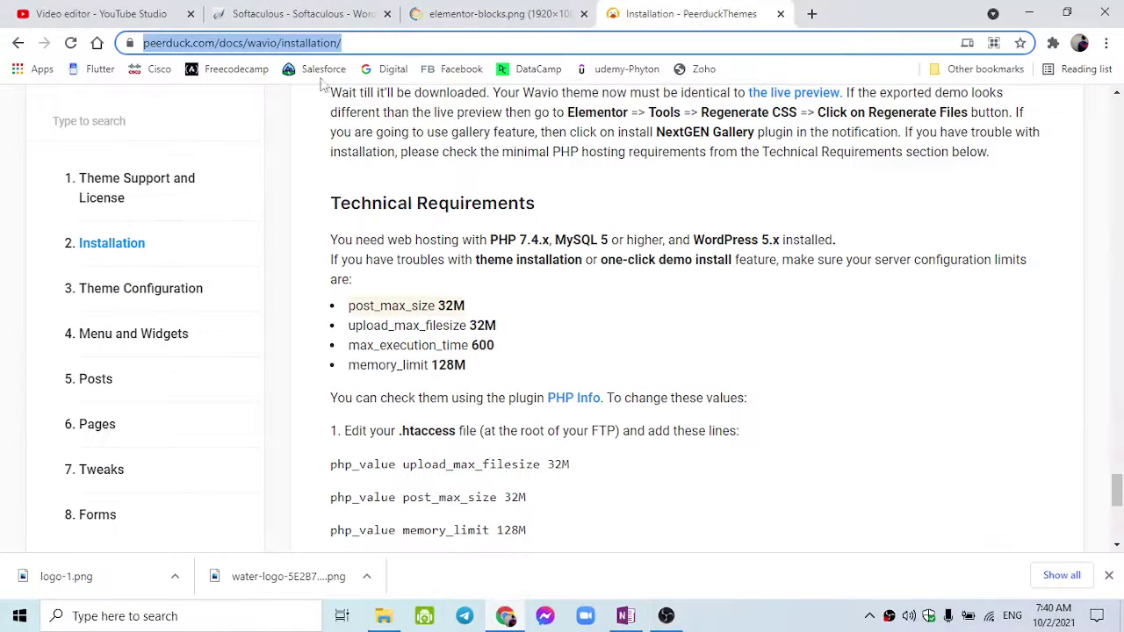
Reload the Softaculous WordPress A2 Optimized page and check its two current installations.
{"action": "left_click", "coordinate": [290, 13]}
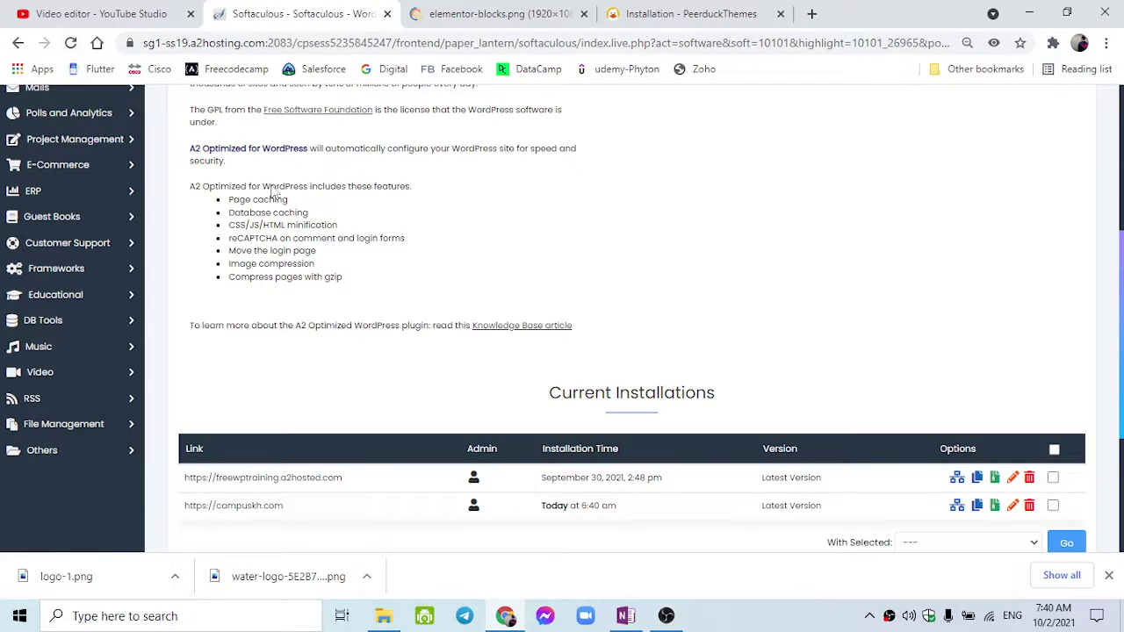
{"action": "scroll", "coordinate": [264, 237], "scroll_direction": "up", "scroll_amount": 5}
{"action": "left_click", "coordinate": [69, 43]}
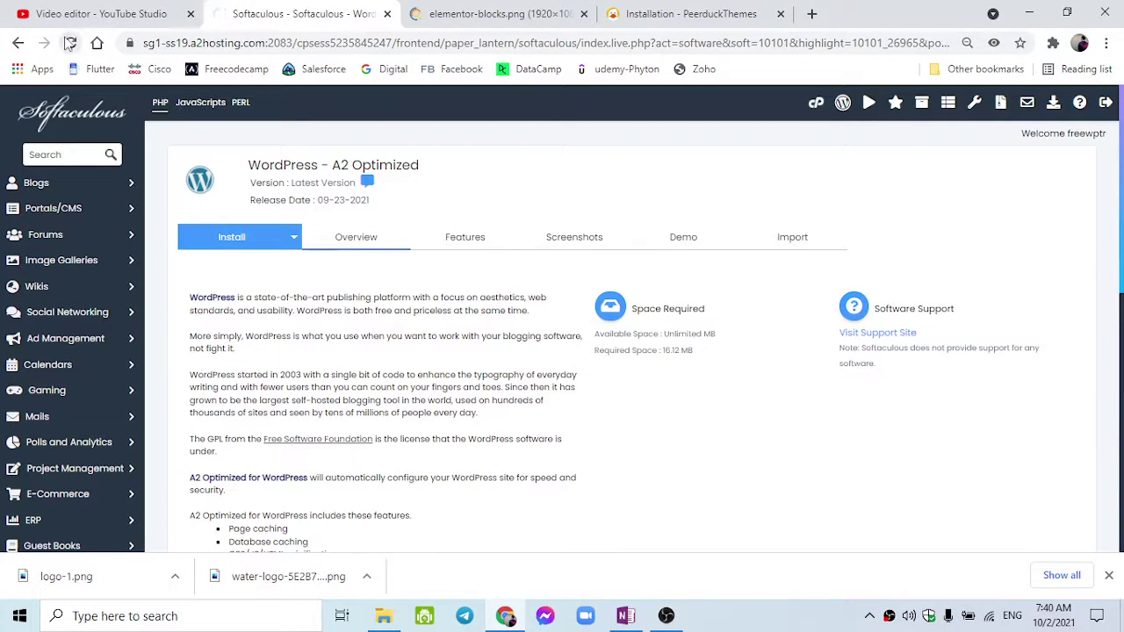
{"action": "scroll", "coordinate": [258, 339], "scroll_direction": "down", "scroll_amount": 10}
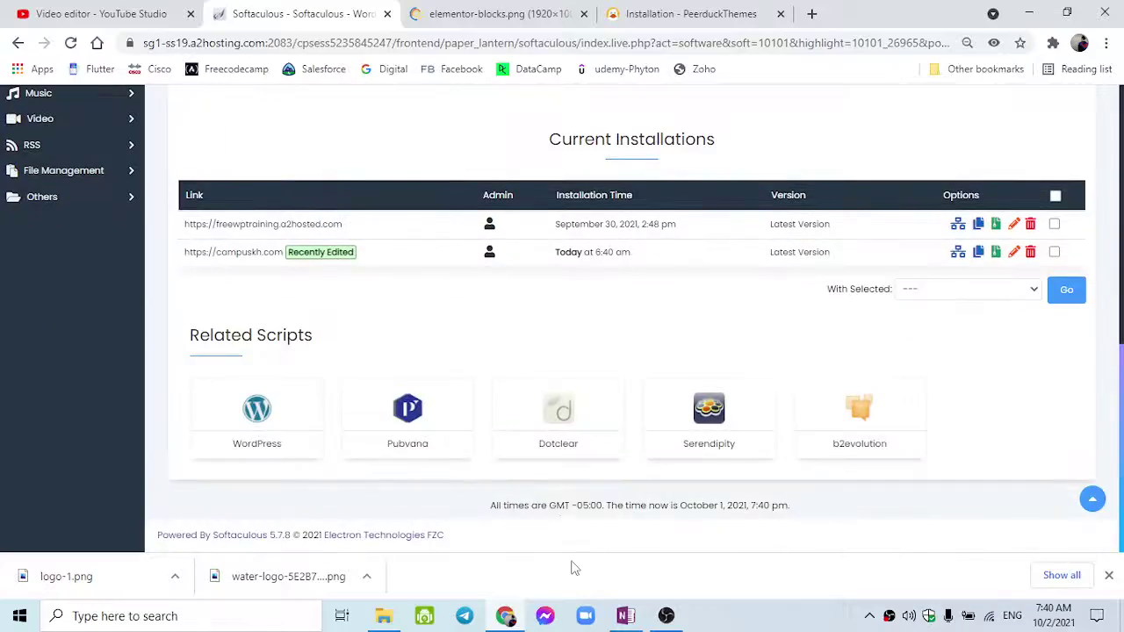
{"action": "scroll", "coordinate": [562, 513], "scroll_direction": "up", "scroll_amount": 10}
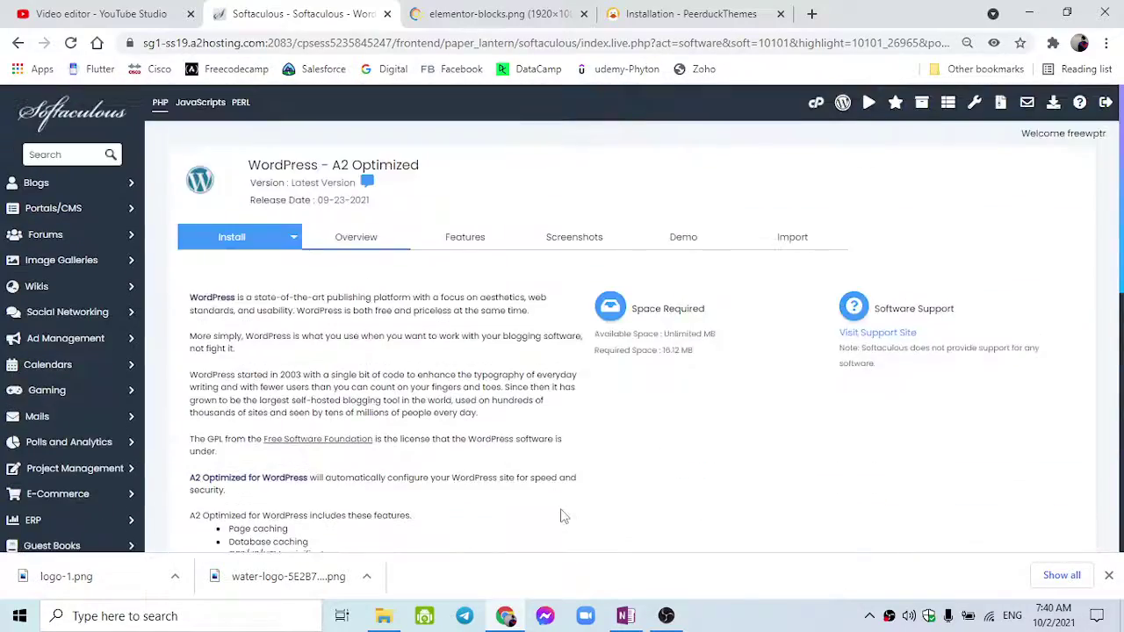
{"action": "scroll", "coordinate": [562, 516], "scroll_direction": "down", "scroll_amount": 8}
{"action": "scroll", "coordinate": [561, 514], "scroll_direction": "up", "scroll_amount": 8}
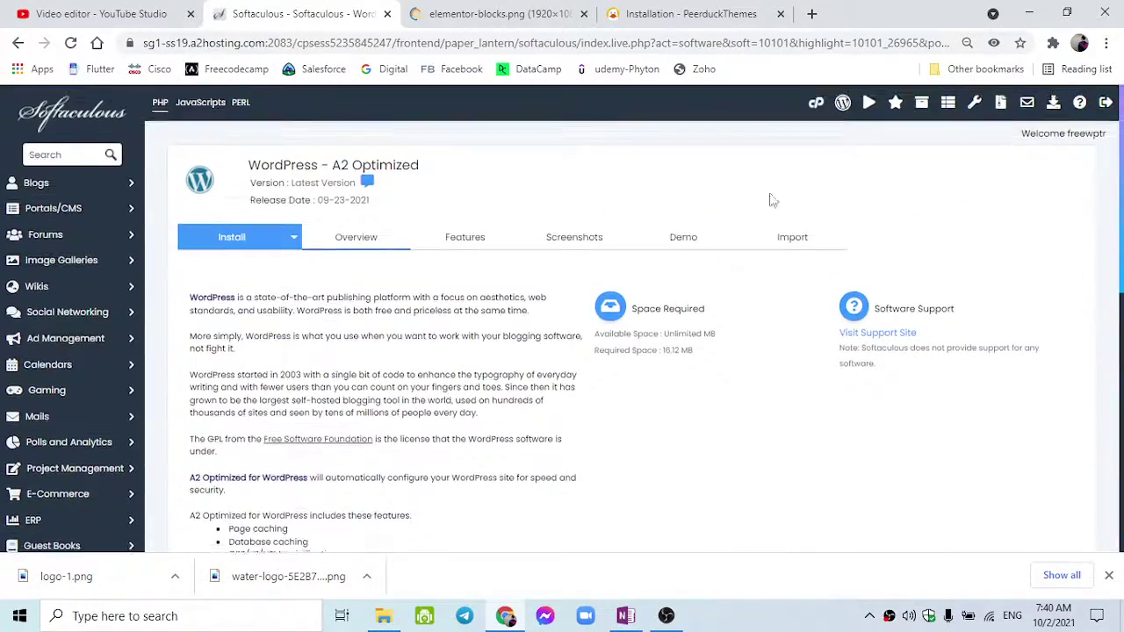
Go to the cPanel home, browse its tool sections, and open Email Accounts.
{"action": "left_click", "coordinate": [816, 103]}
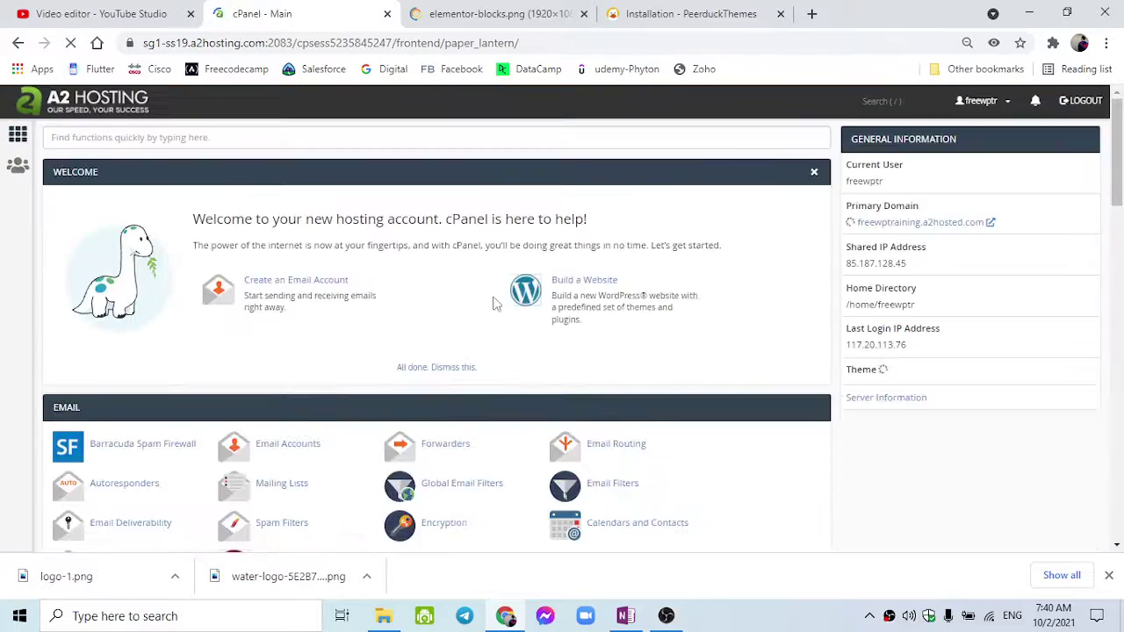
{"action": "scroll", "coordinate": [537, 367], "scroll_direction": "down", "scroll_amount": 15}
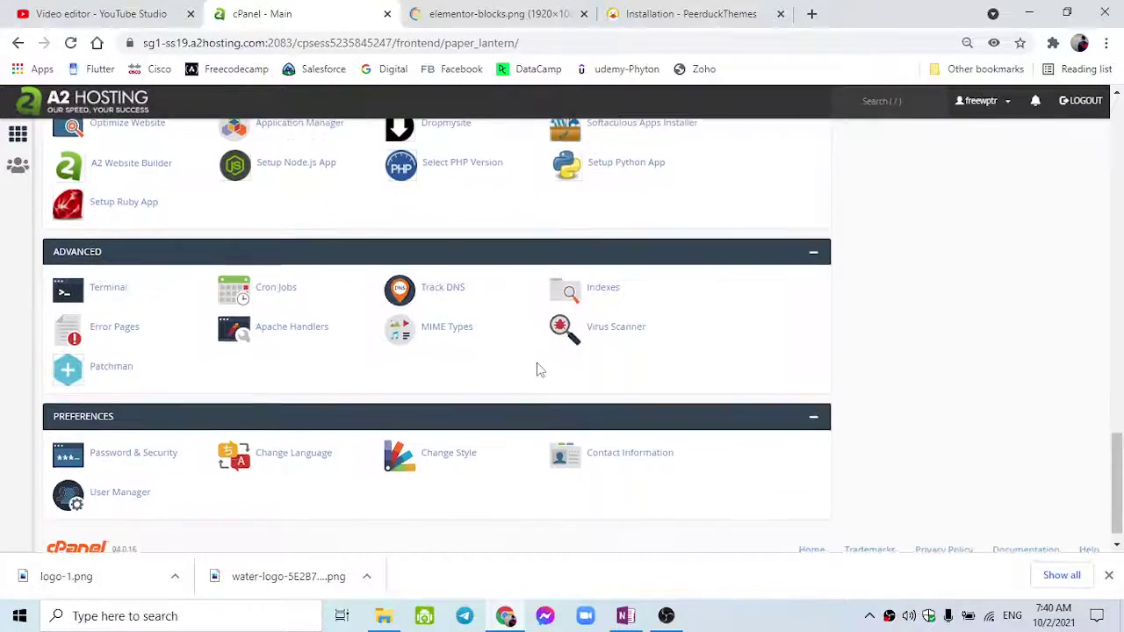
{"action": "scroll", "coordinate": [537, 370], "scroll_direction": "up", "scroll_amount": 9}
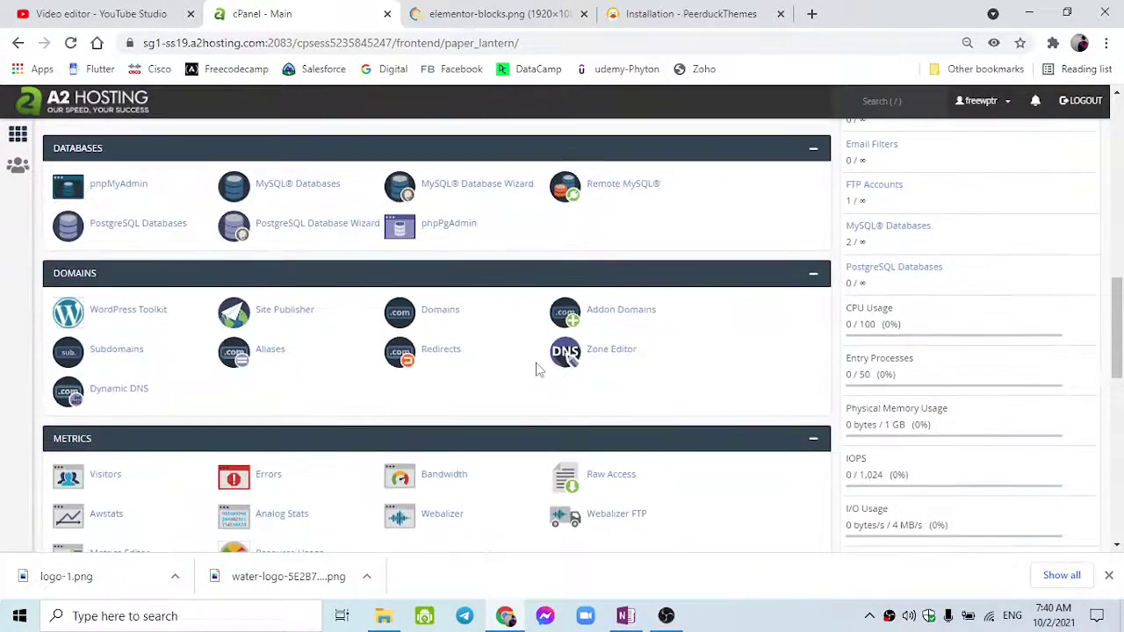
{"action": "scroll", "coordinate": [539, 370], "scroll_direction": "up", "scroll_amount": 3}
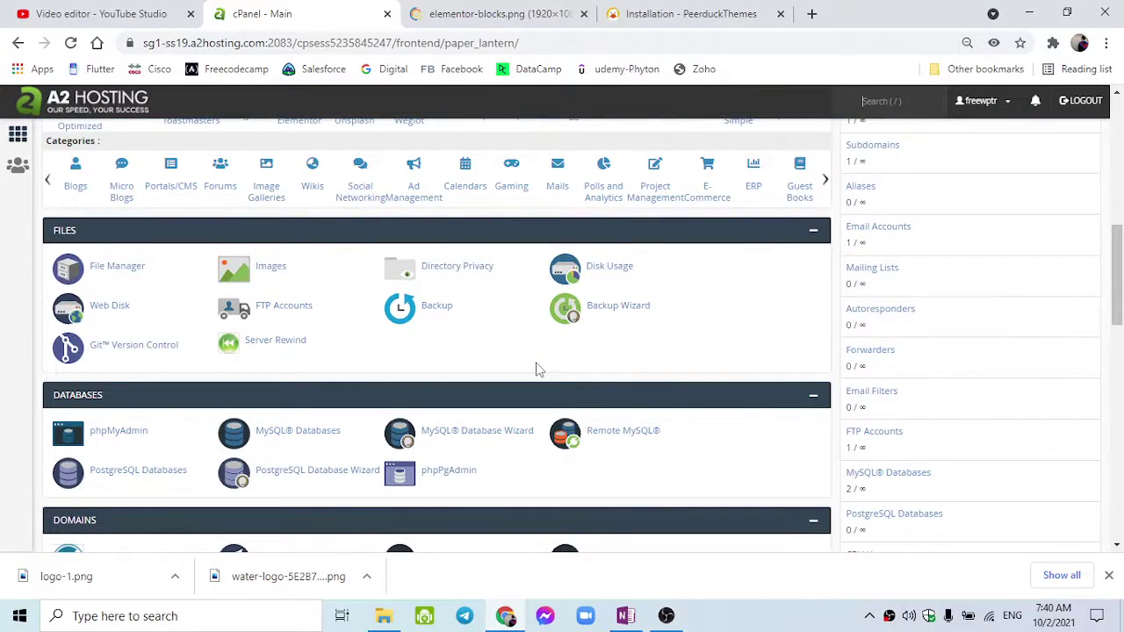
{"action": "scroll", "coordinate": [538, 370], "scroll_direction": "up", "scroll_amount": 3}
{"action": "scroll", "coordinate": [535, 368], "scroll_direction": "up", "scroll_amount": 4}
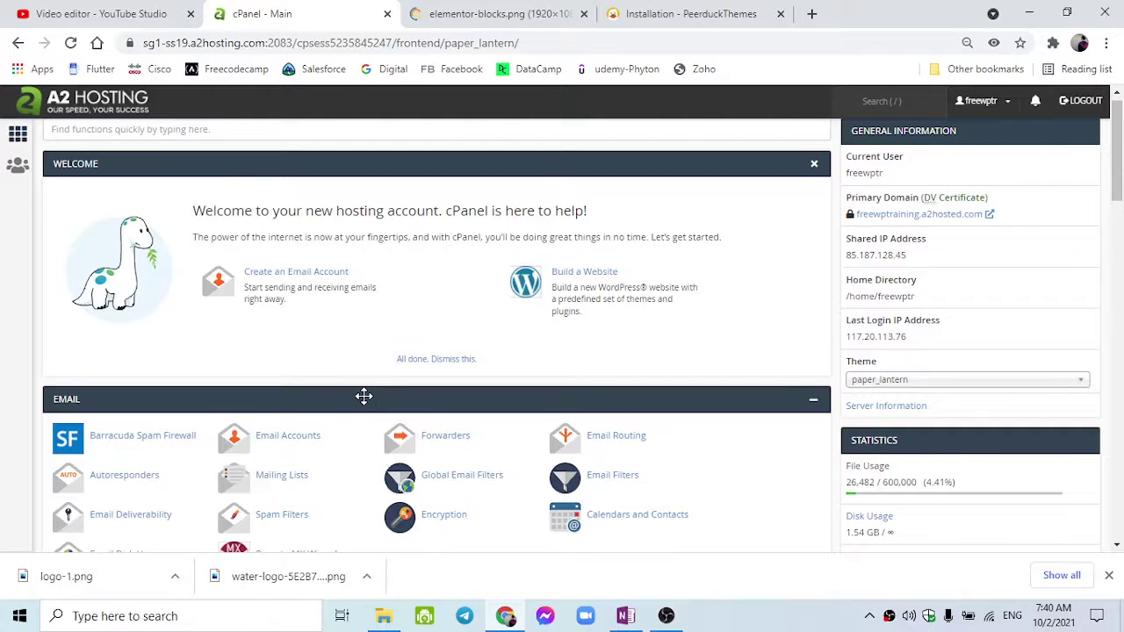
{"action": "scroll", "coordinate": [377, 402], "scroll_direction": "down", "scroll_amount": 3}
{"action": "scroll", "coordinate": [364, 403], "scroll_direction": "down", "scroll_amount": 2}
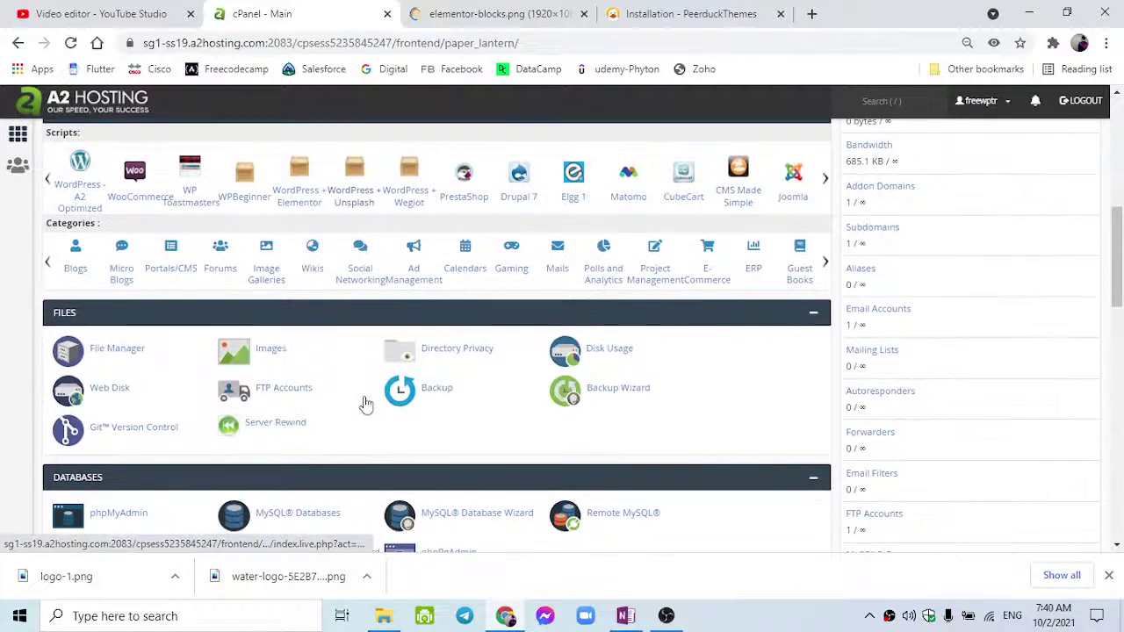
{"action": "scroll", "coordinate": [201, 455], "scroll_direction": "down", "scroll_amount": 2}
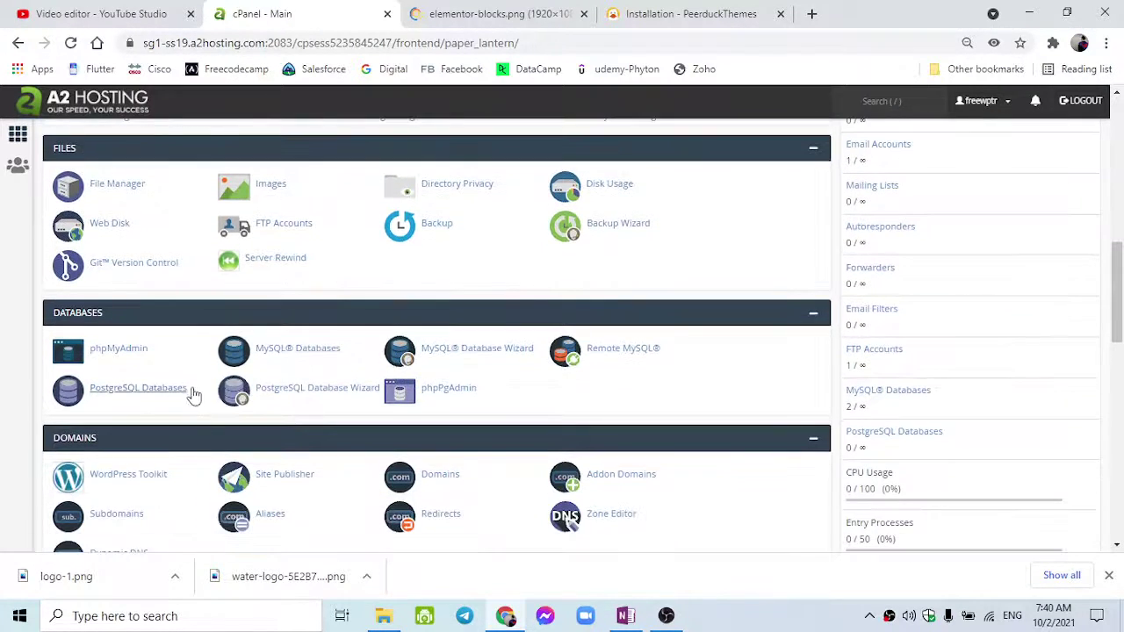
{"action": "scroll", "coordinate": [188, 407], "scroll_direction": "up", "scroll_amount": 3}
{"action": "scroll", "coordinate": [188, 411], "scroll_direction": "up", "scroll_amount": 3}
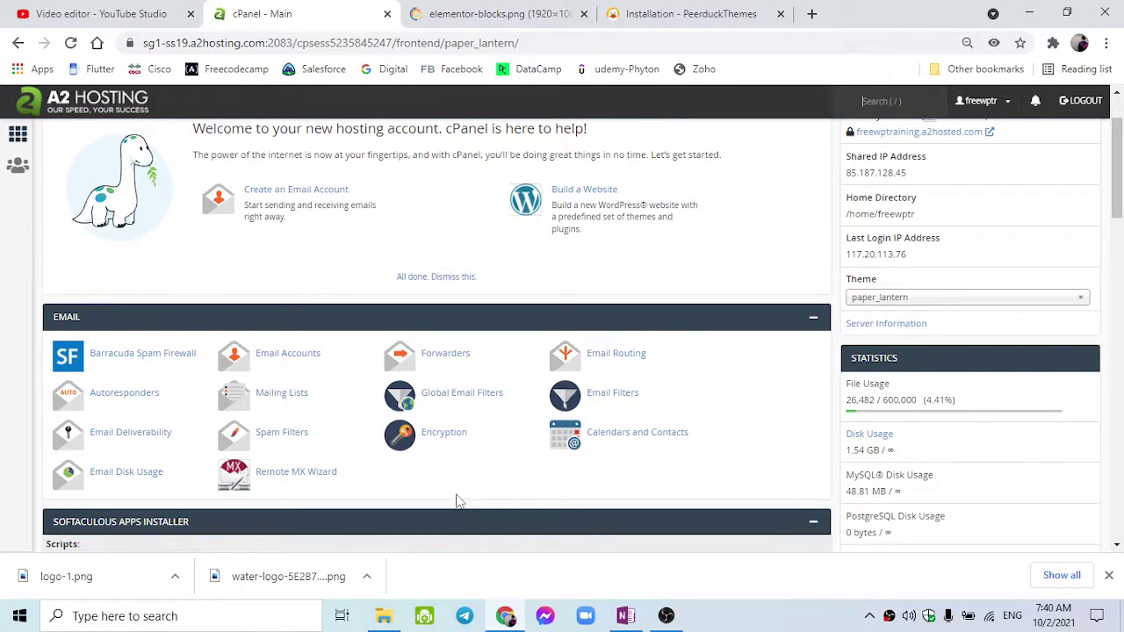
{"action": "scroll", "coordinate": [456, 500], "scroll_direction": "up", "scroll_amount": 1}
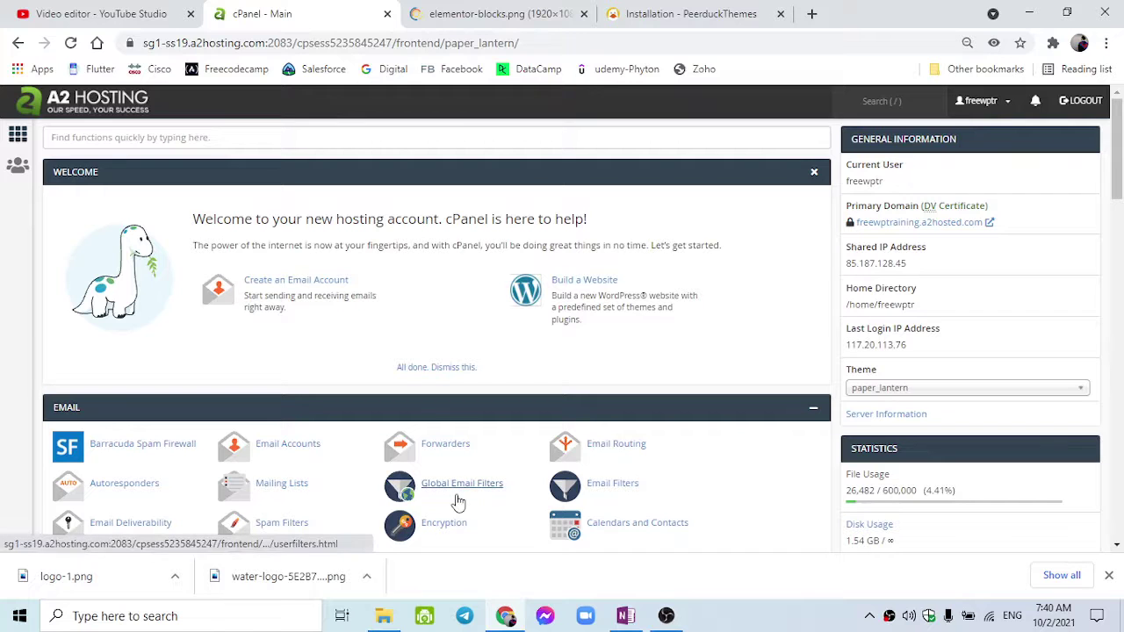
{"action": "scroll", "coordinate": [403, 490], "scroll_direction": "down", "scroll_amount": 2}
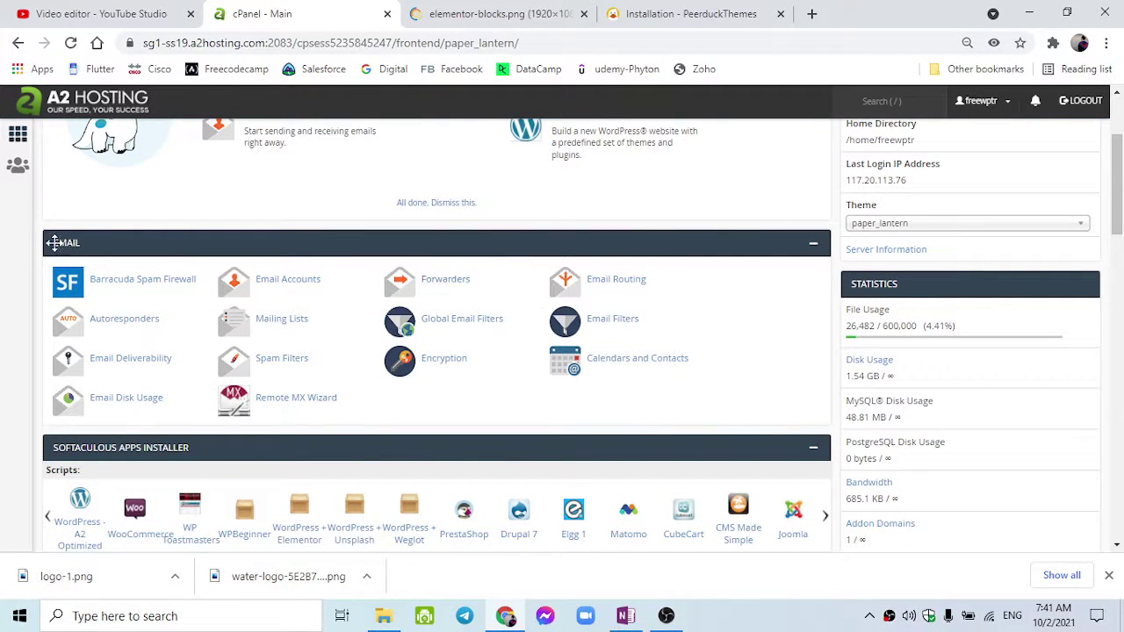
{"action": "scroll", "coordinate": [59, 256], "scroll_direction": "up", "scroll_amount": 2}
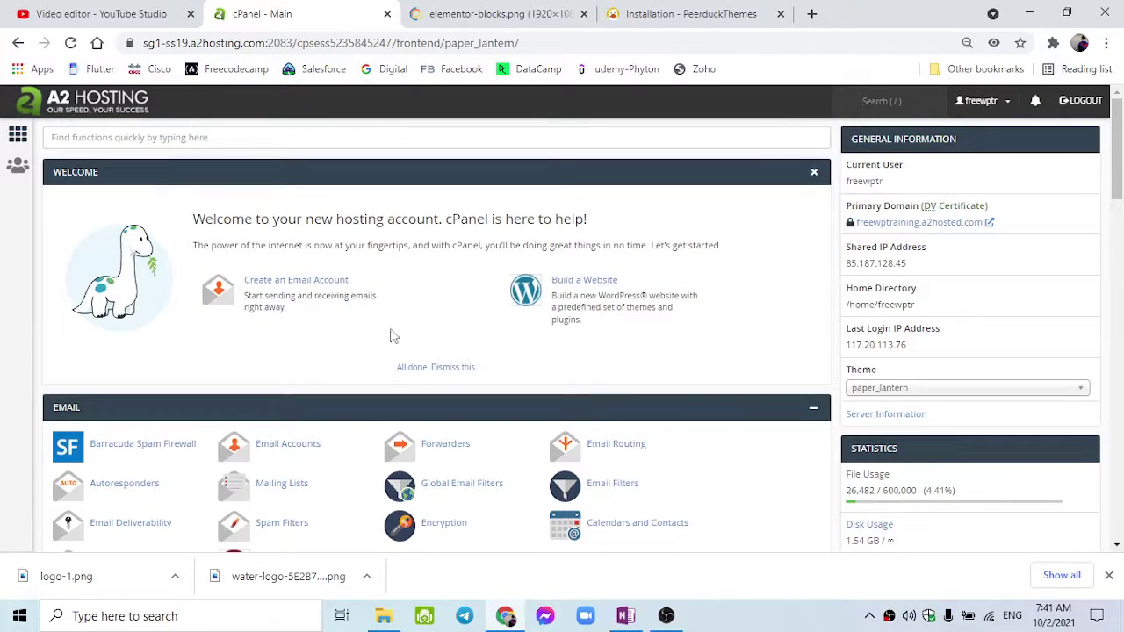
{"action": "scroll", "coordinate": [386, 386], "scroll_direction": "down", "scroll_amount": 10}
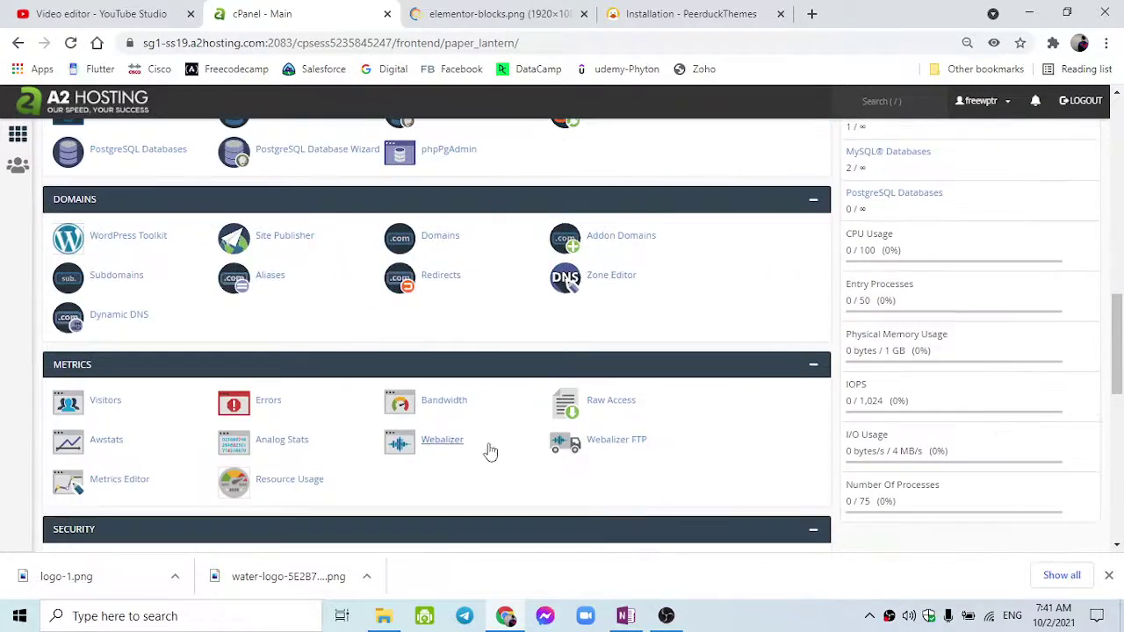
{"action": "scroll", "coordinate": [492, 453], "scroll_direction": "up", "scroll_amount": 10}
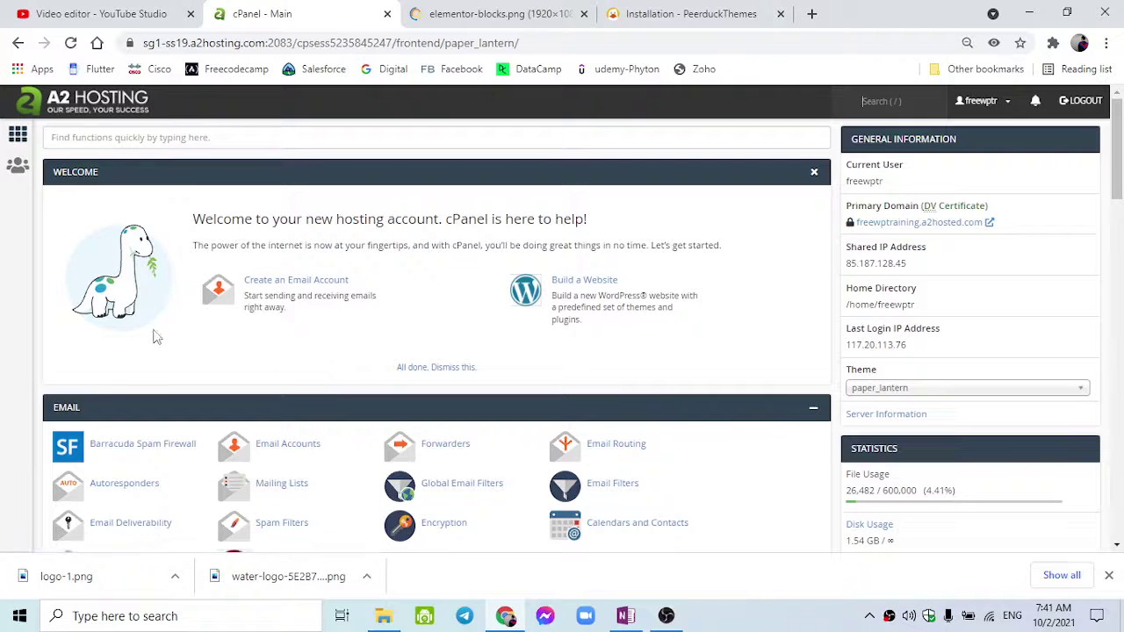
{"action": "scroll", "coordinate": [98, 397], "scroll_direction": "down", "scroll_amount": 2}
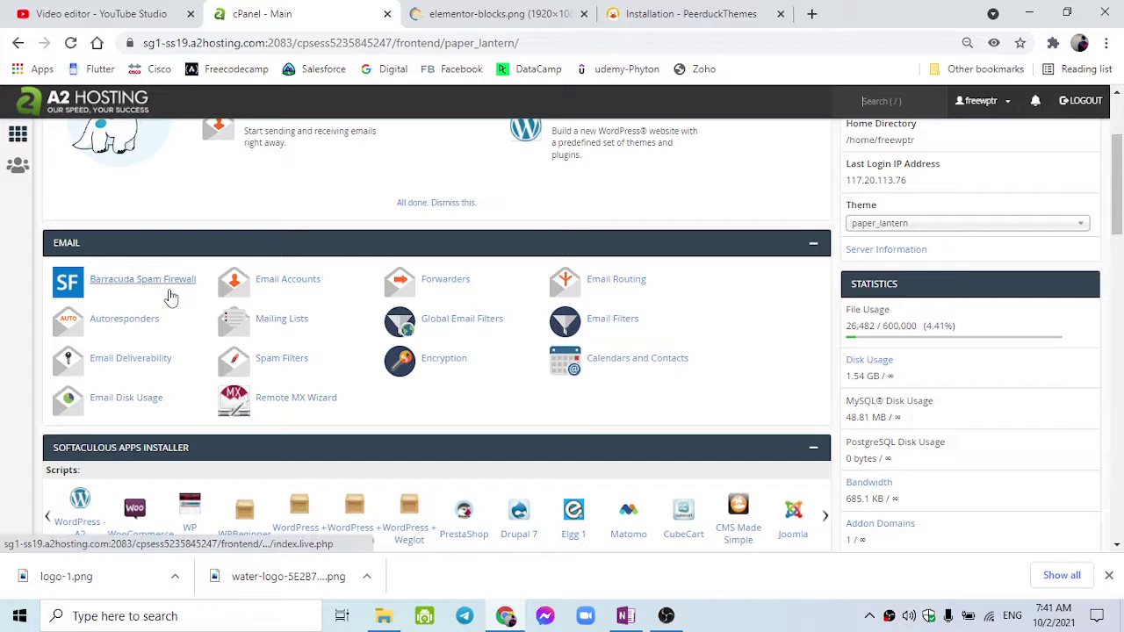
{"action": "left_click", "coordinate": [267, 289]}
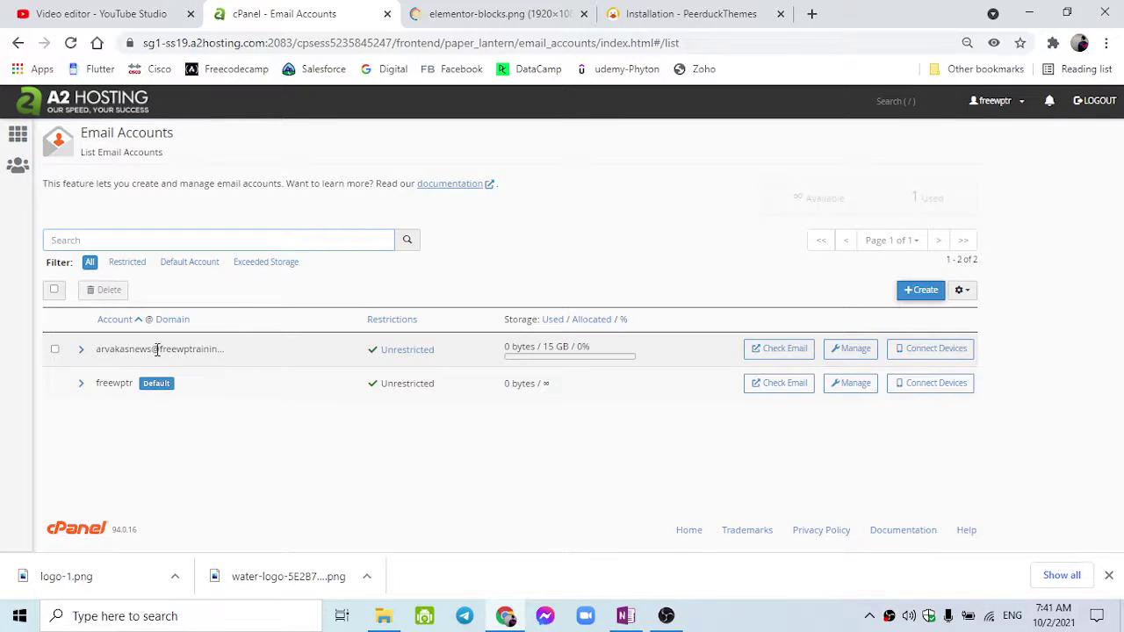
Expand and collapse the first account's details, then expand the freewptr default account.
{"action": "left_click", "coordinate": [82, 349]}
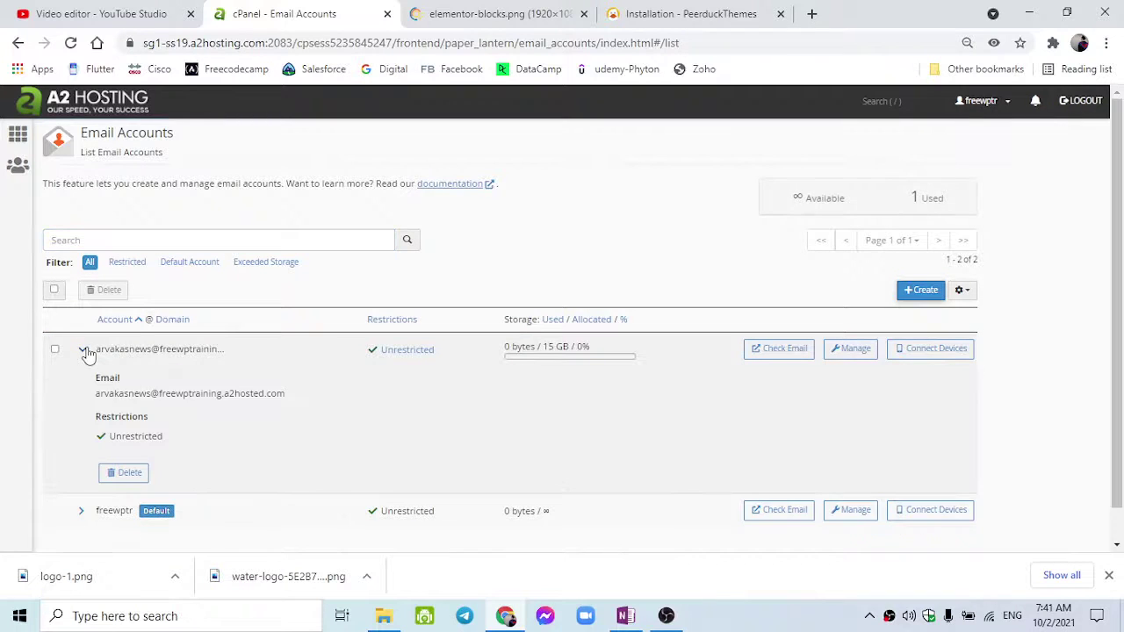
{"action": "left_click", "coordinate": [86, 352]}
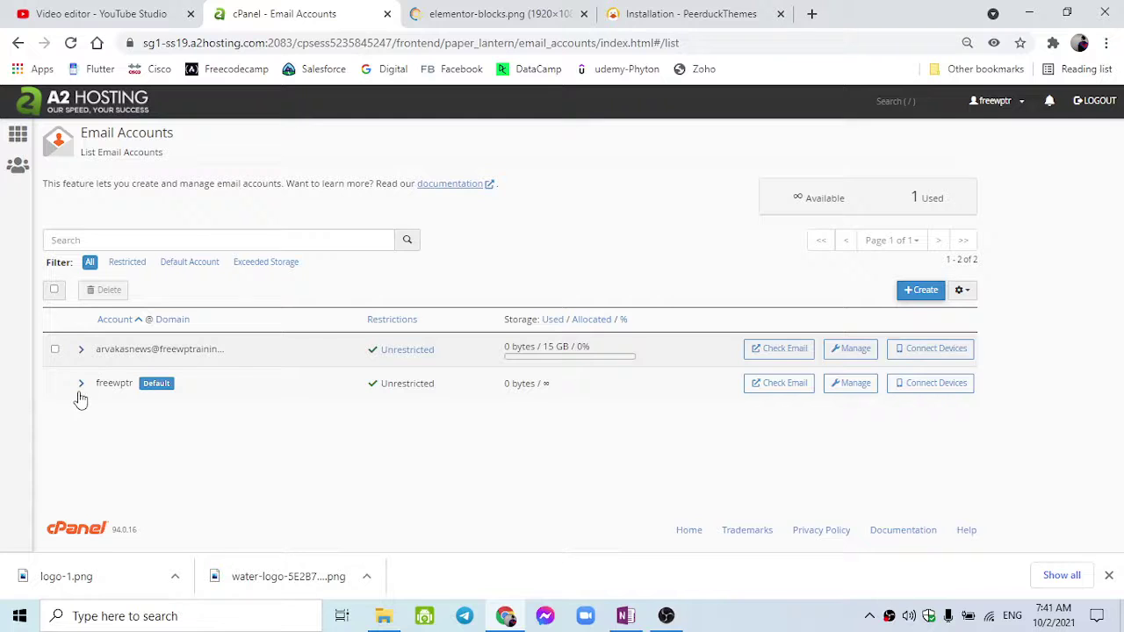
{"action": "left_click", "coordinate": [81, 386]}
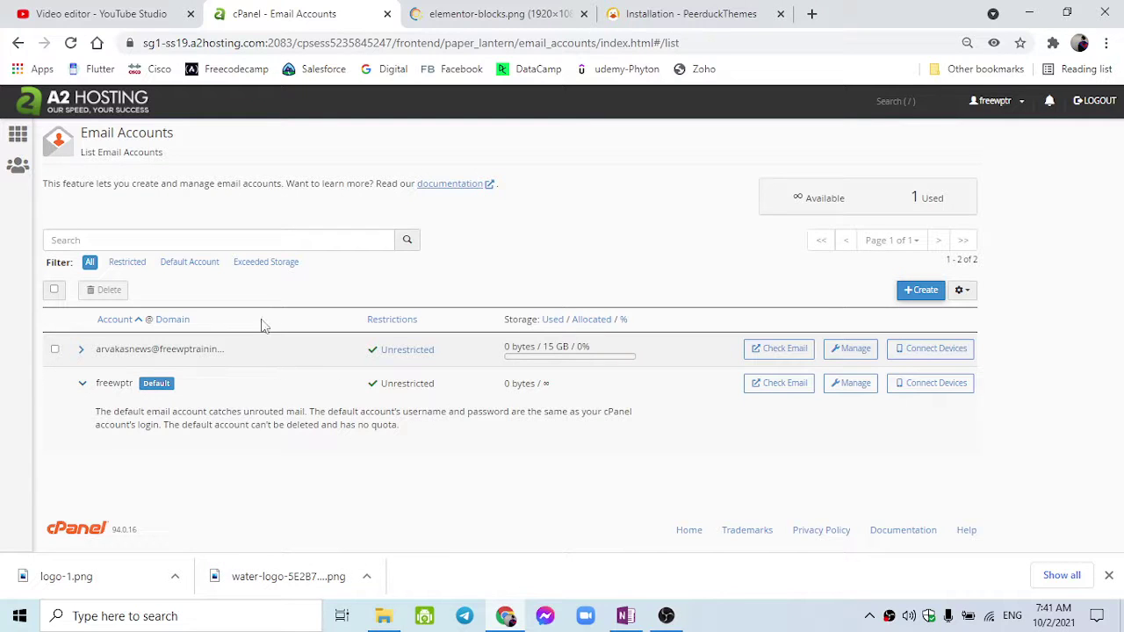
{"action": "left_click", "coordinate": [927, 293]}
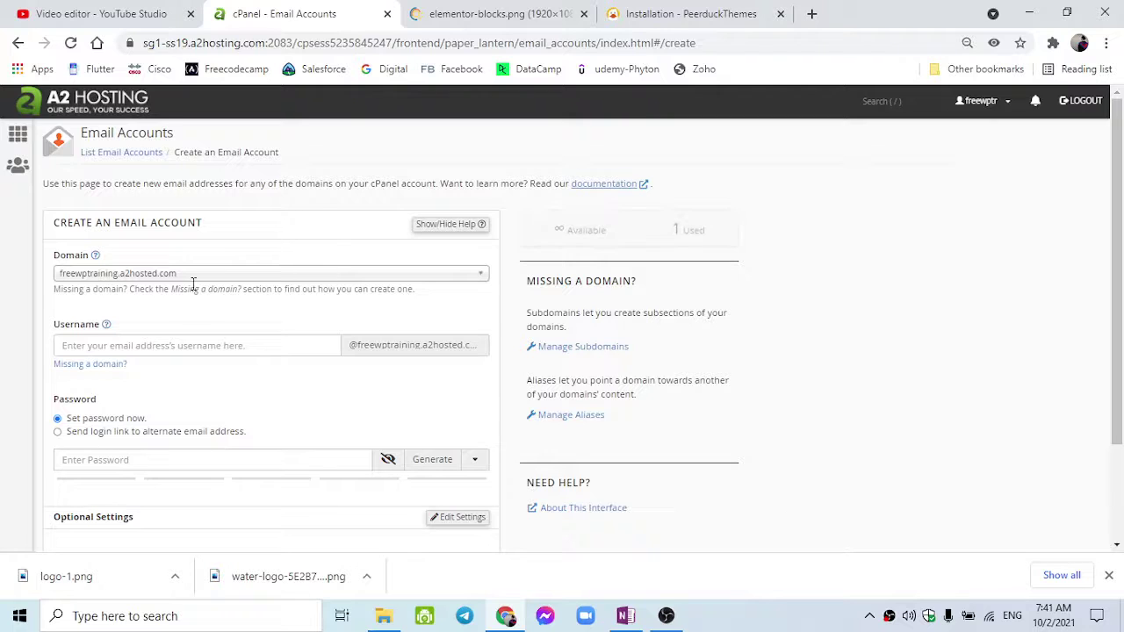
{"action": "left_click", "coordinate": [194, 279]}
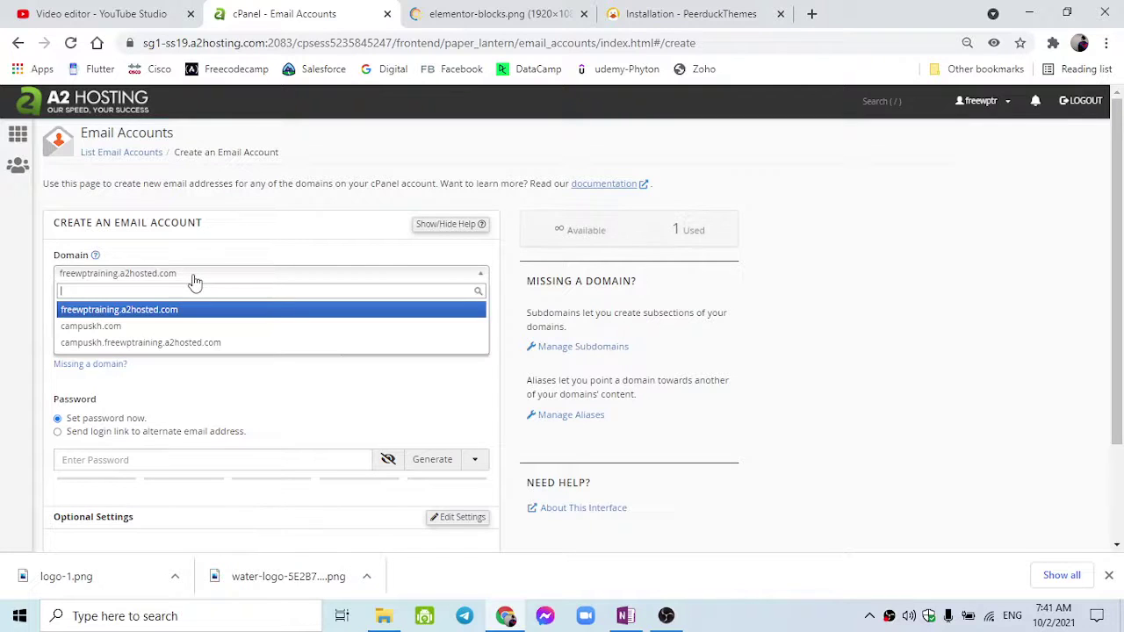
{"action": "left_click", "coordinate": [179, 329]}
{"action": "left_click", "coordinate": [173, 345]}
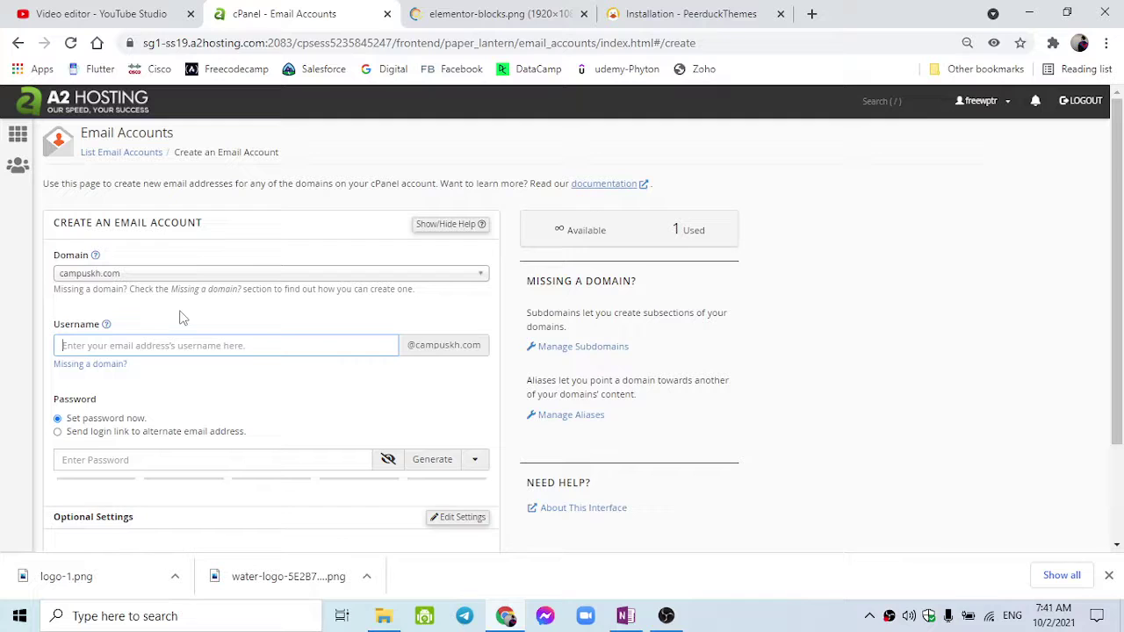
{"action": "double_click", "coordinate": [437, 346]}
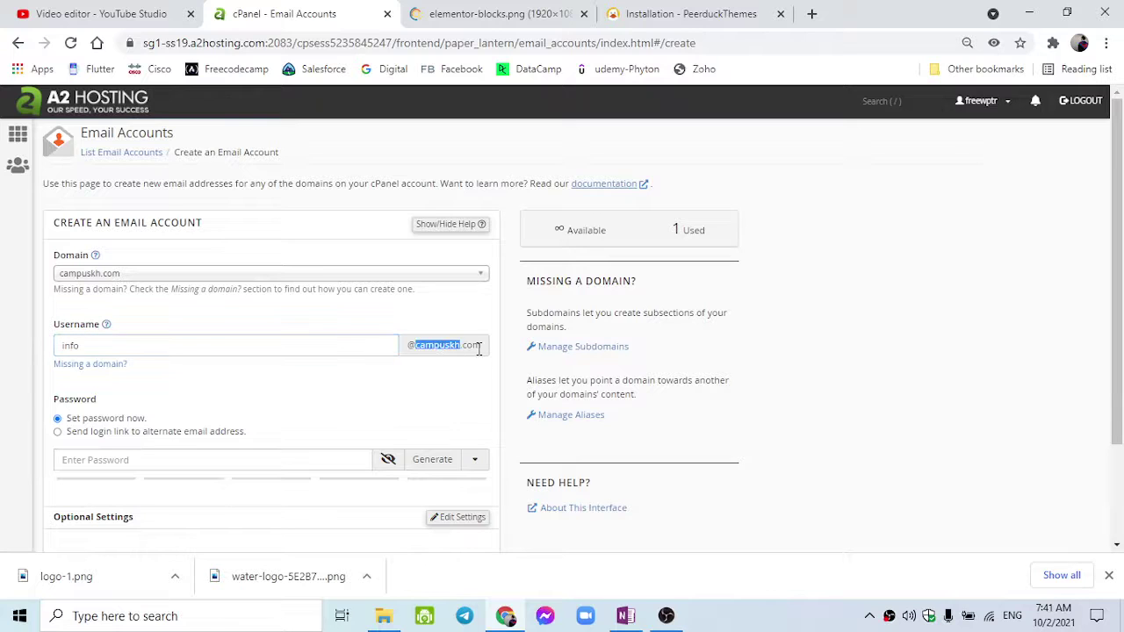
{"action": "left_click", "coordinate": [479, 349]}
{"action": "scroll", "coordinate": [187, 411], "scroll_direction": "down", "scroll_amount": 2}
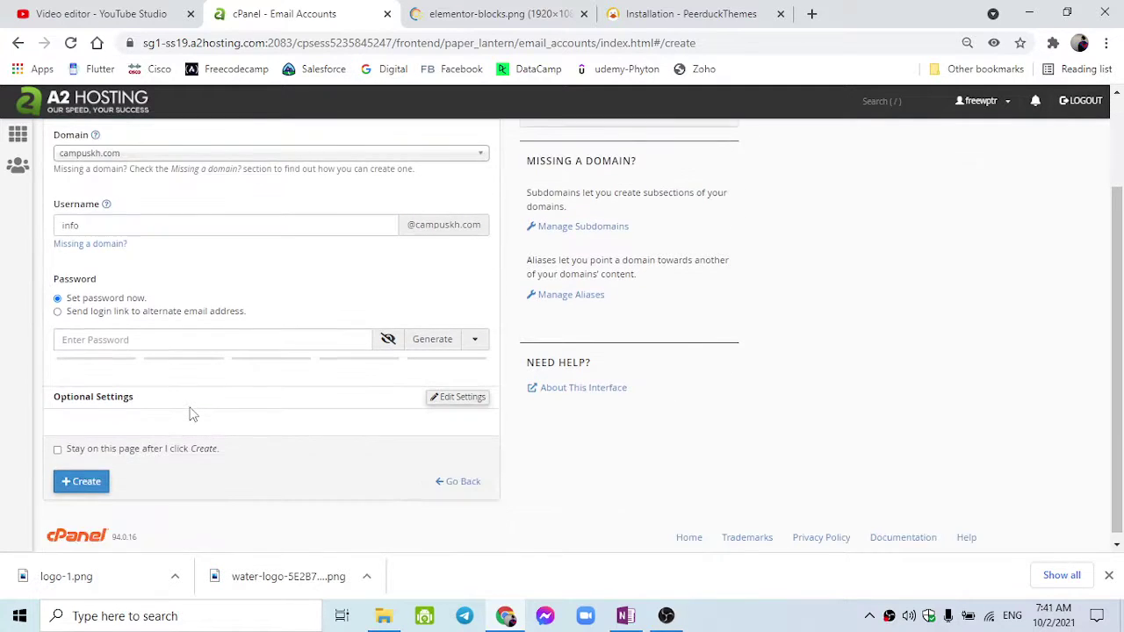
Replace the weak password with a longer one rated strength 100.
{"action": "left_click", "coordinate": [149, 343]}
{"action": "type", "text": "•••••••"}
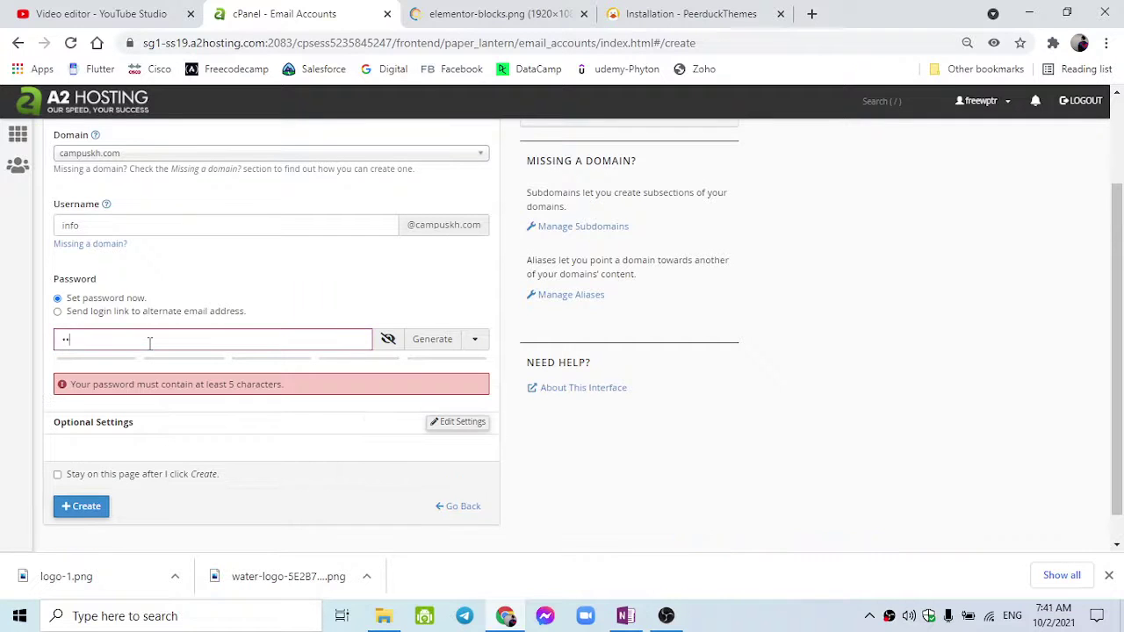
{"action": "type", "text": "•••"}
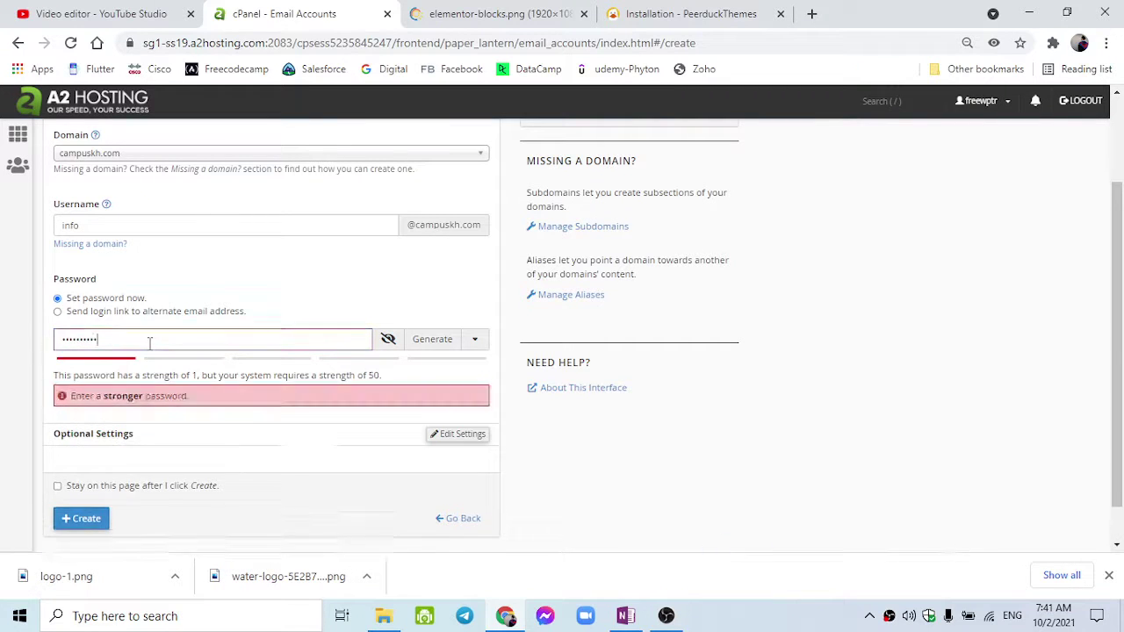
{"action": "key", "text": "ctrl+a"}
{"action": "key", "text": "BackSpace"}
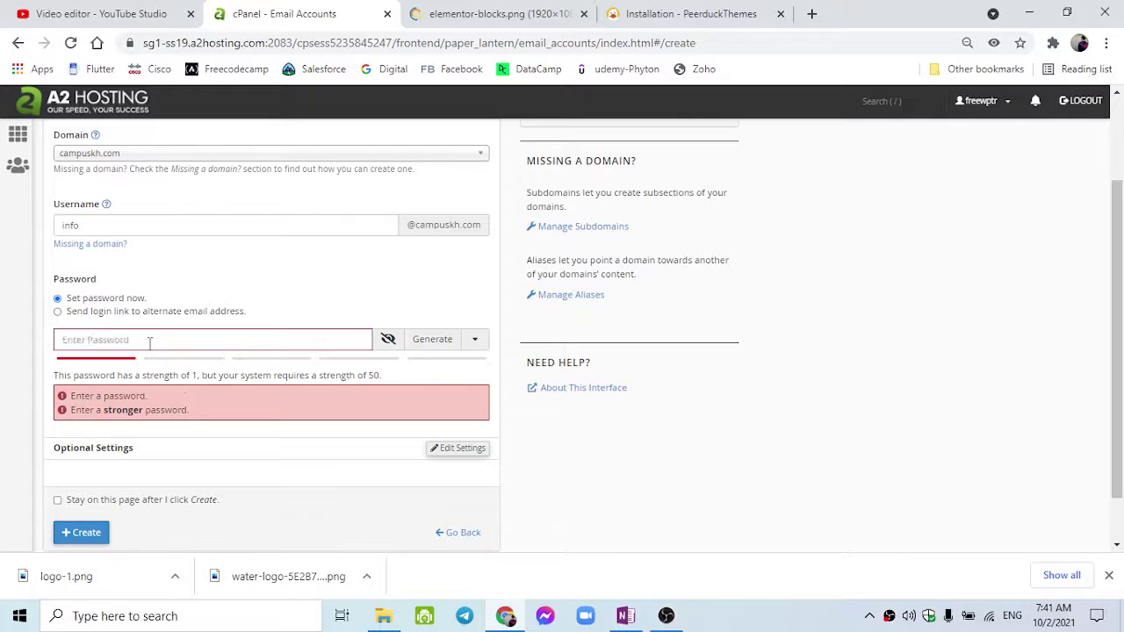
{"action": "type", "text": "•••••••"}
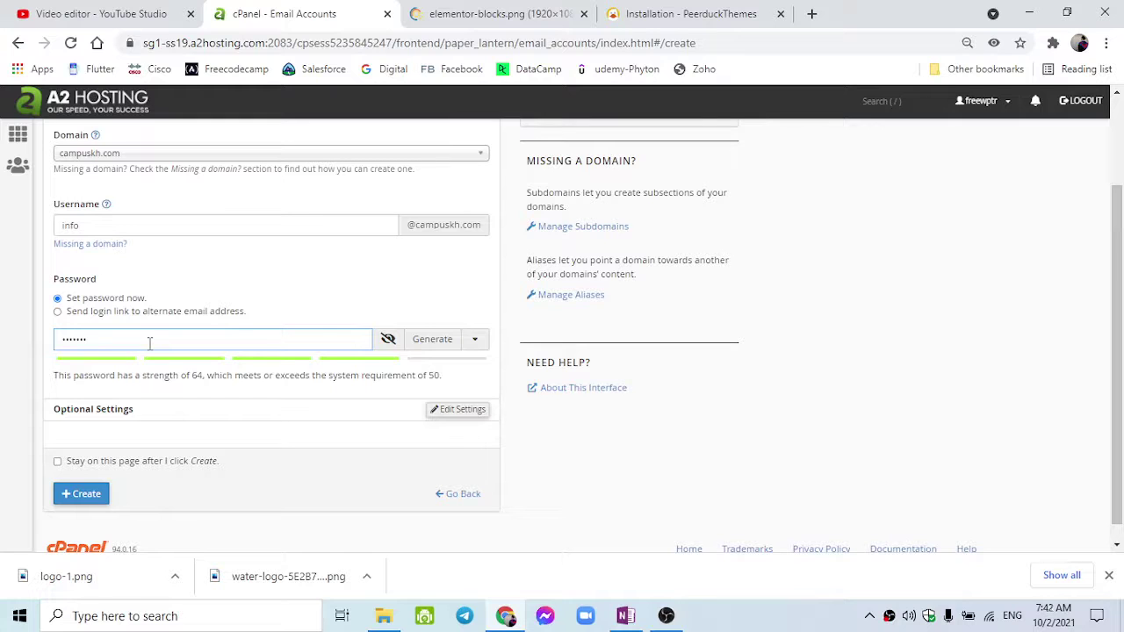
{"action": "type", "text": "•••"}
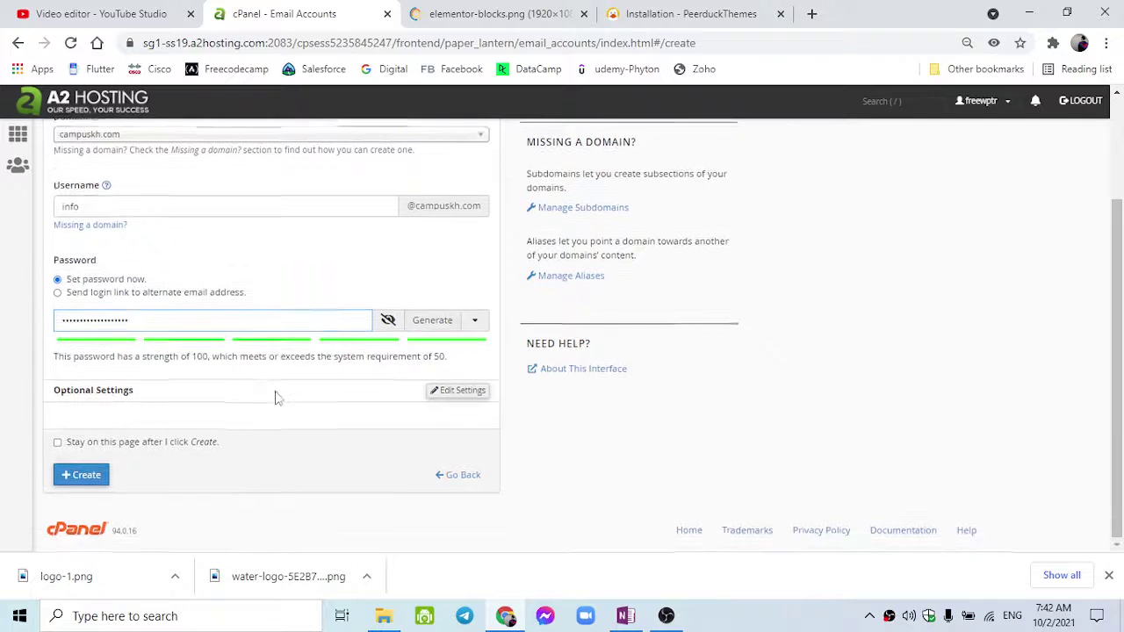
{"action": "scroll", "coordinate": [257, 405], "scroll_direction": "down", "scroll_amount": 1}
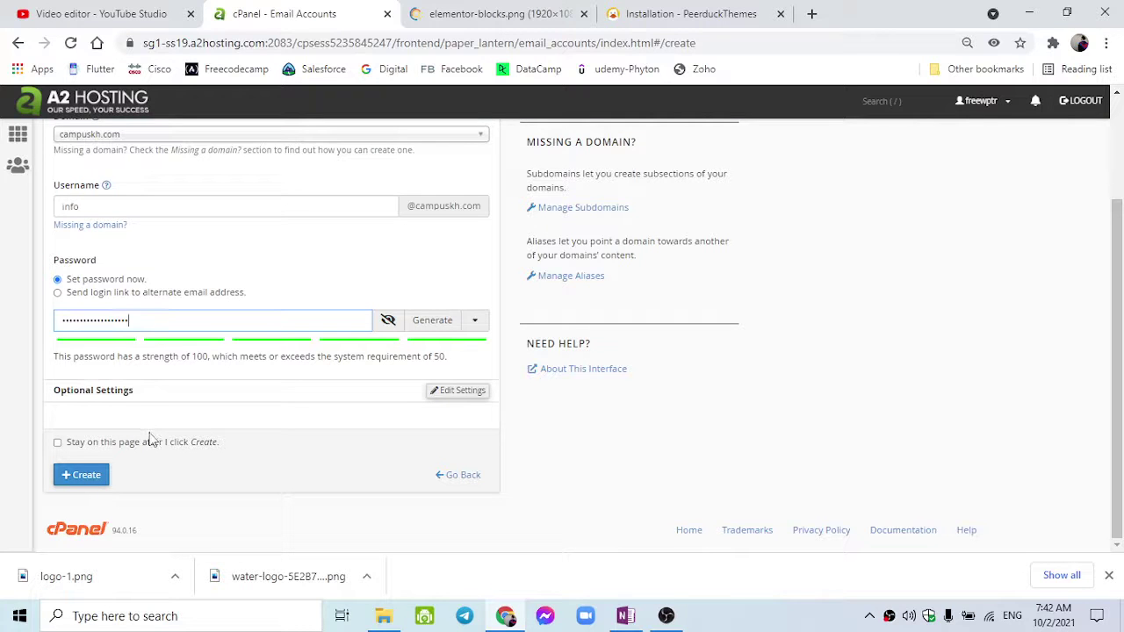
{"action": "scroll", "coordinate": [151, 437], "scroll_direction": "up", "scroll_amount": 3}
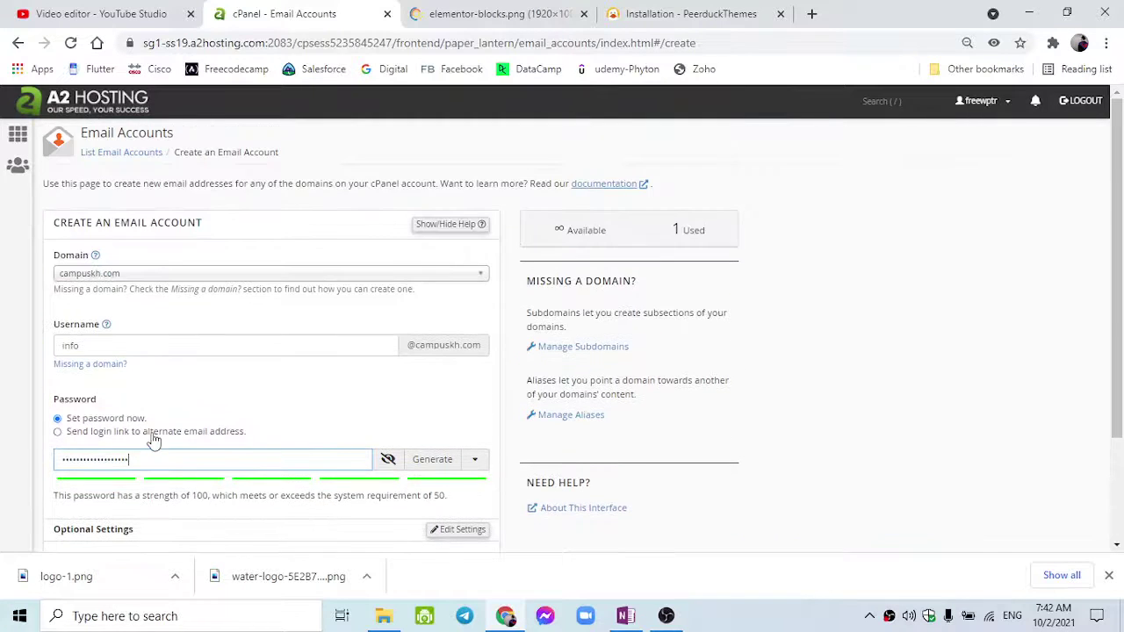
{"action": "scroll", "coordinate": [153, 436], "scroll_direction": "down", "scroll_amount": 1}
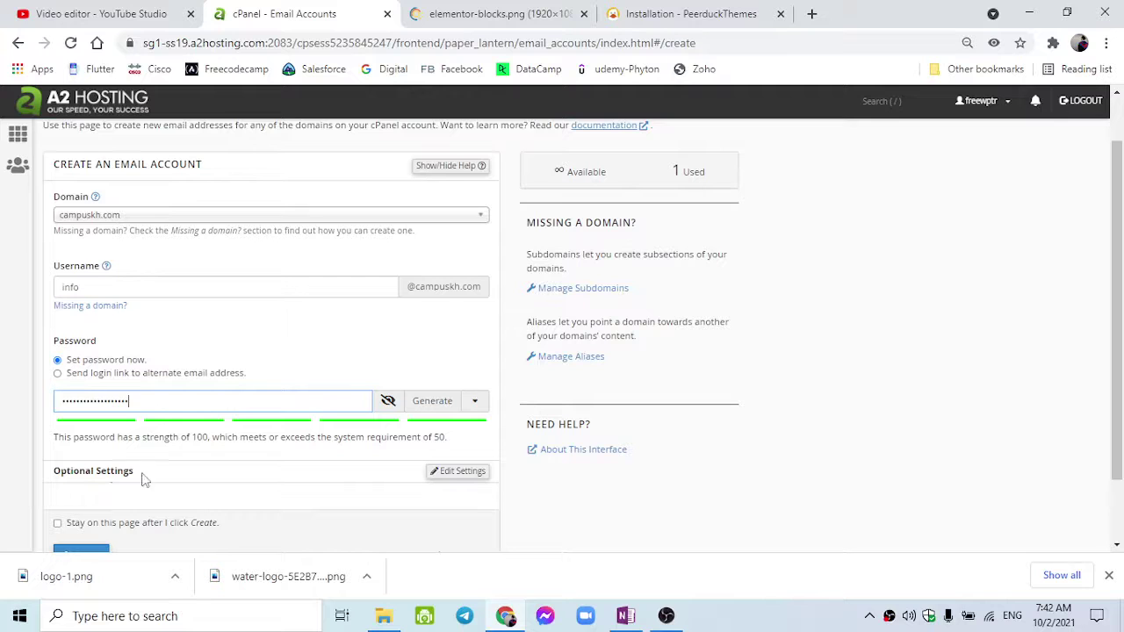
In the optional settings, set the mailbox storage quota to 1 GB.
{"action": "left_click", "coordinate": [448, 473]}
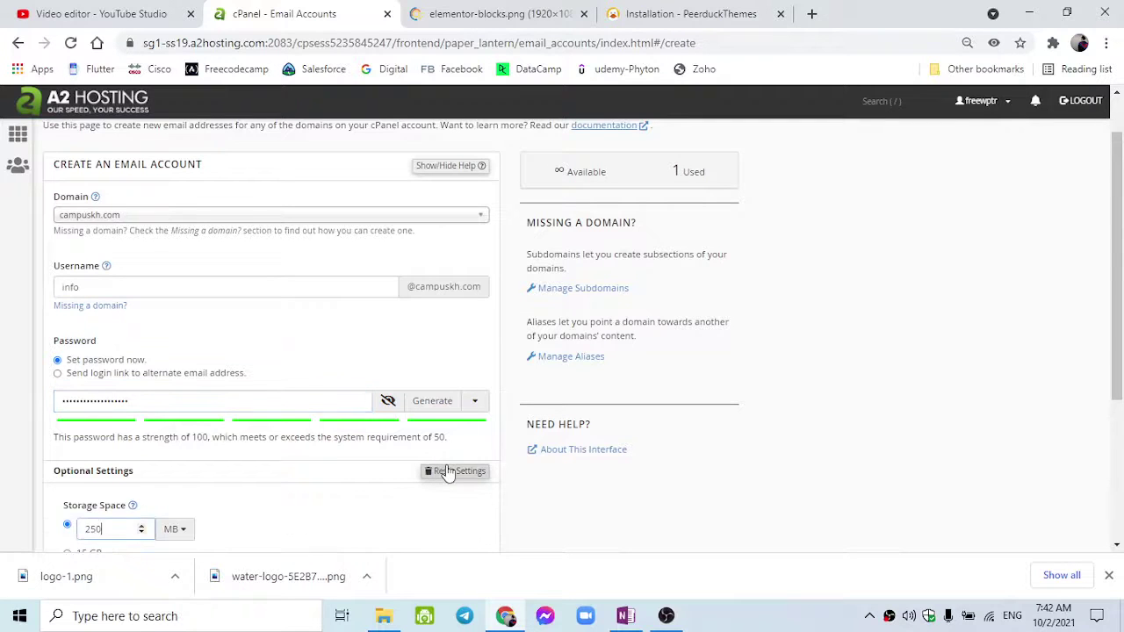
{"action": "scroll", "coordinate": [444, 469], "scroll_direction": "down", "scroll_amount": 2}
{"action": "scroll", "coordinate": [195, 452], "scroll_direction": "down", "scroll_amount": 1}
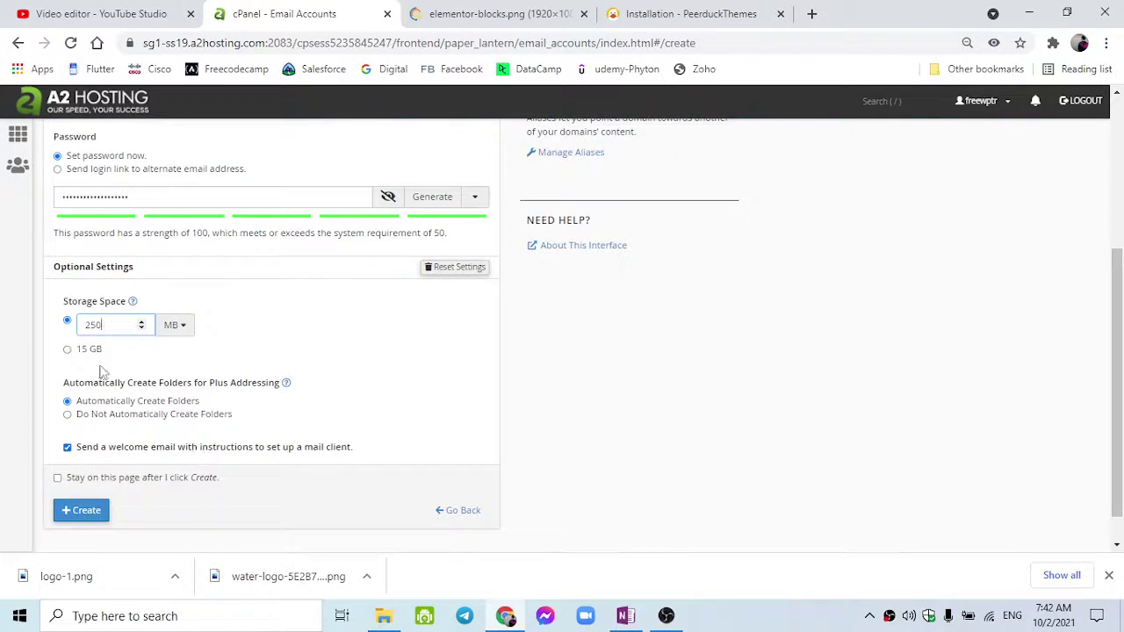
{"action": "left_click", "coordinate": [76, 353]}
{"action": "left_click", "coordinate": [175, 330]}
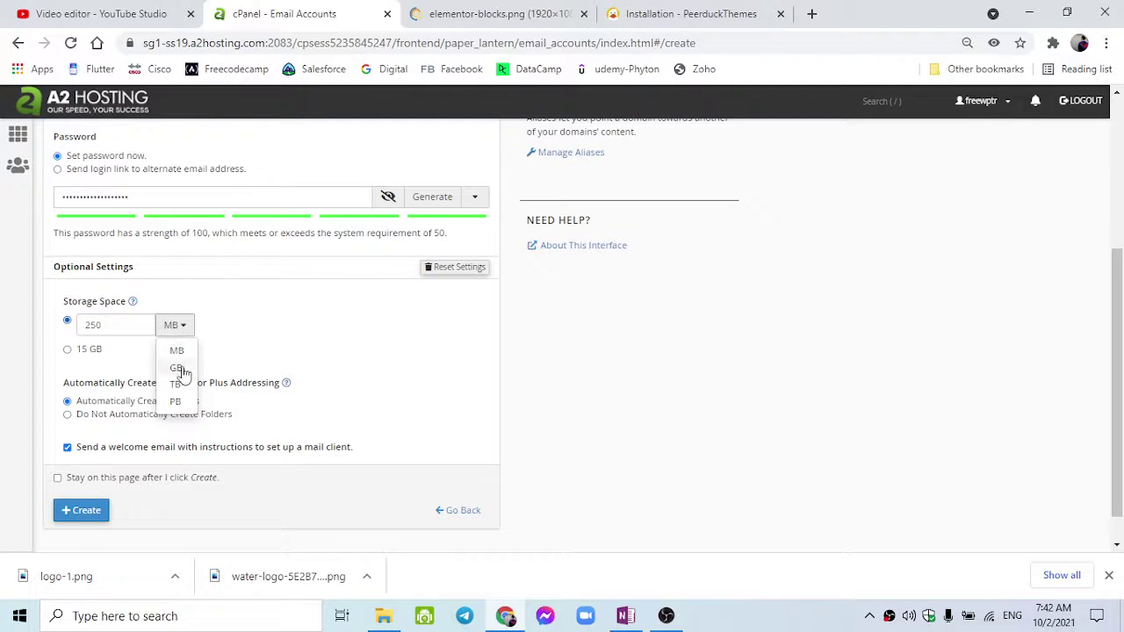
{"action": "left_click", "coordinate": [140, 329]}
{"action": "left_click", "coordinate": [140, 322]}
{"action": "double_click", "coordinate": [124, 324]}
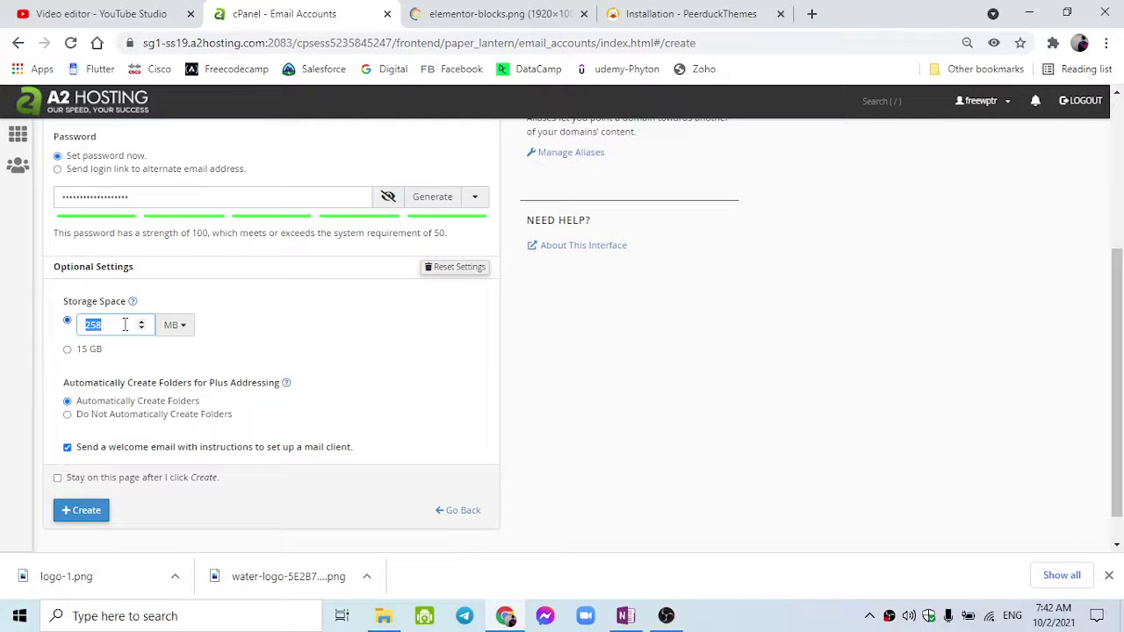
{"action": "left_click", "coordinate": [174, 324]}
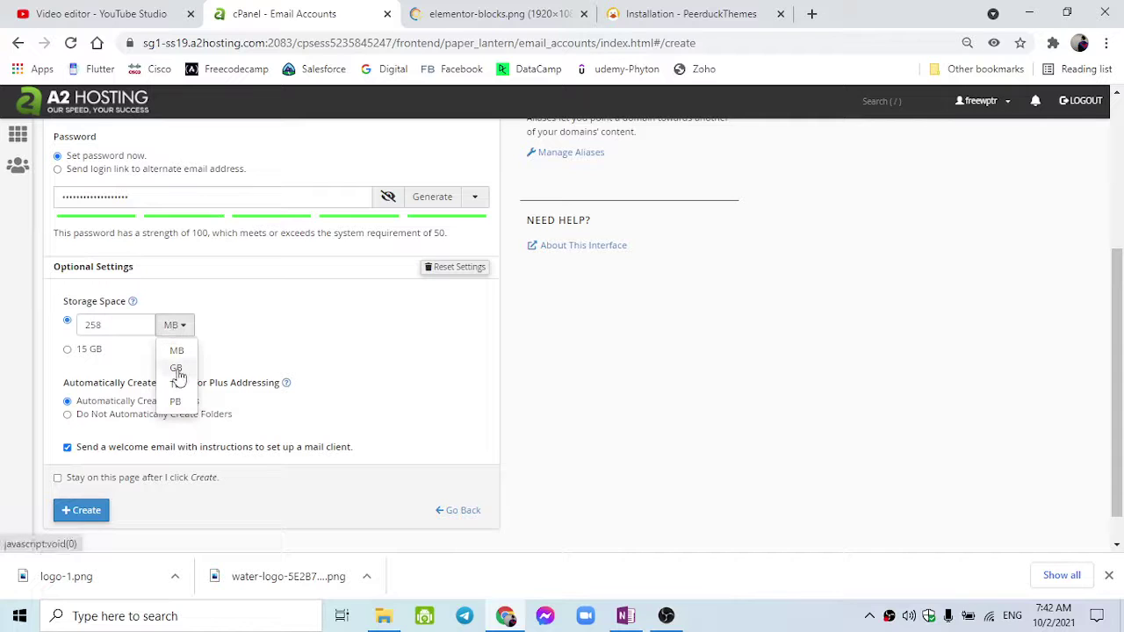
{"action": "left_click", "coordinate": [175, 369]}
{"action": "double_click", "coordinate": [124, 325]}
{"action": "type", "text": "25"}
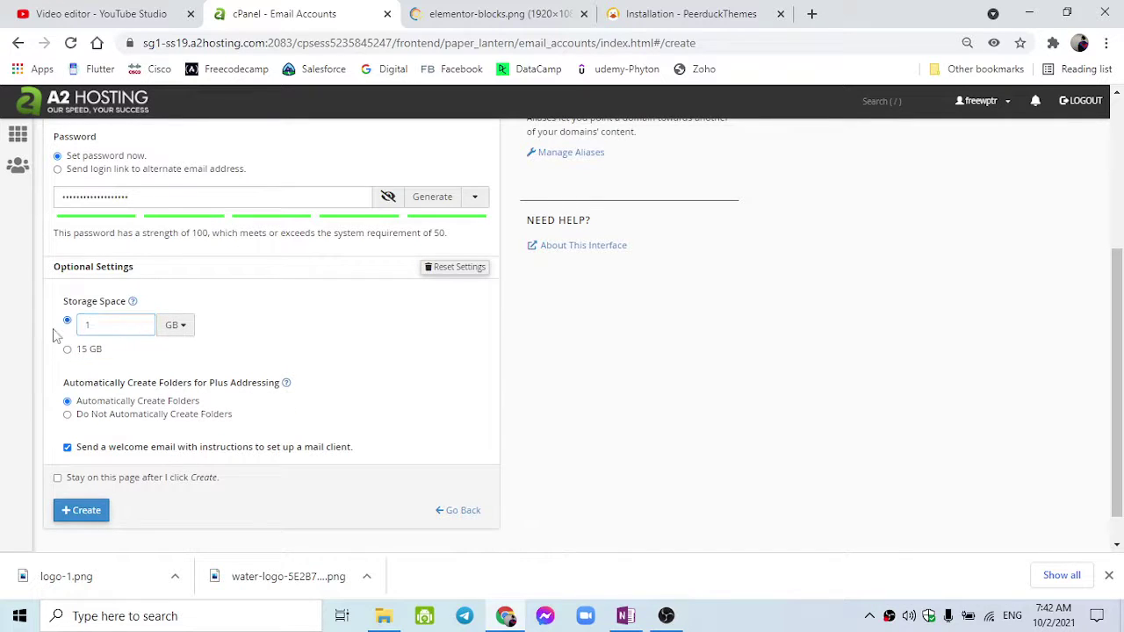
{"action": "scroll", "coordinate": [54, 334], "scroll_direction": "up", "scroll_amount": 1}
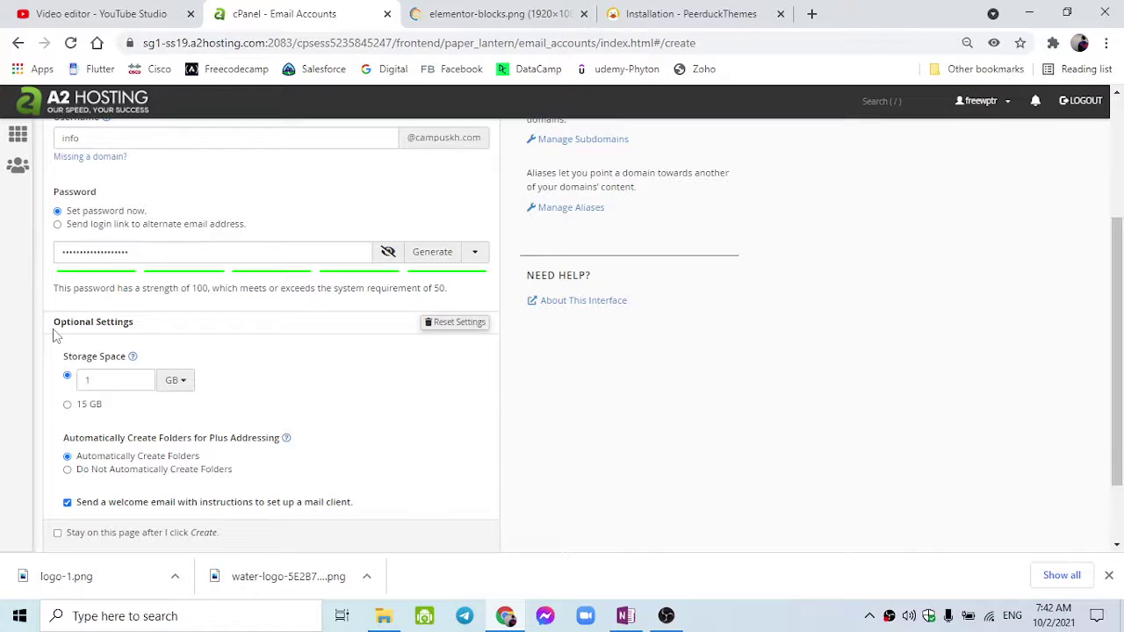
{"action": "scroll", "coordinate": [54, 334], "scroll_direction": "up", "scroll_amount": 1}
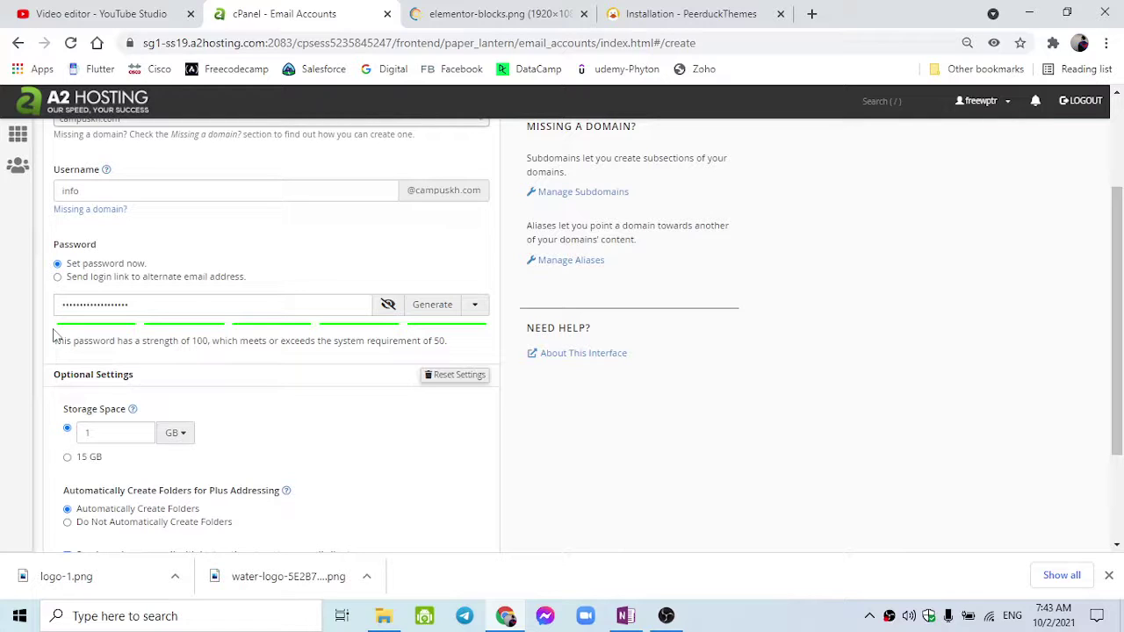
{"action": "scroll", "coordinate": [53, 333], "scroll_direction": "down", "scroll_amount": 1}
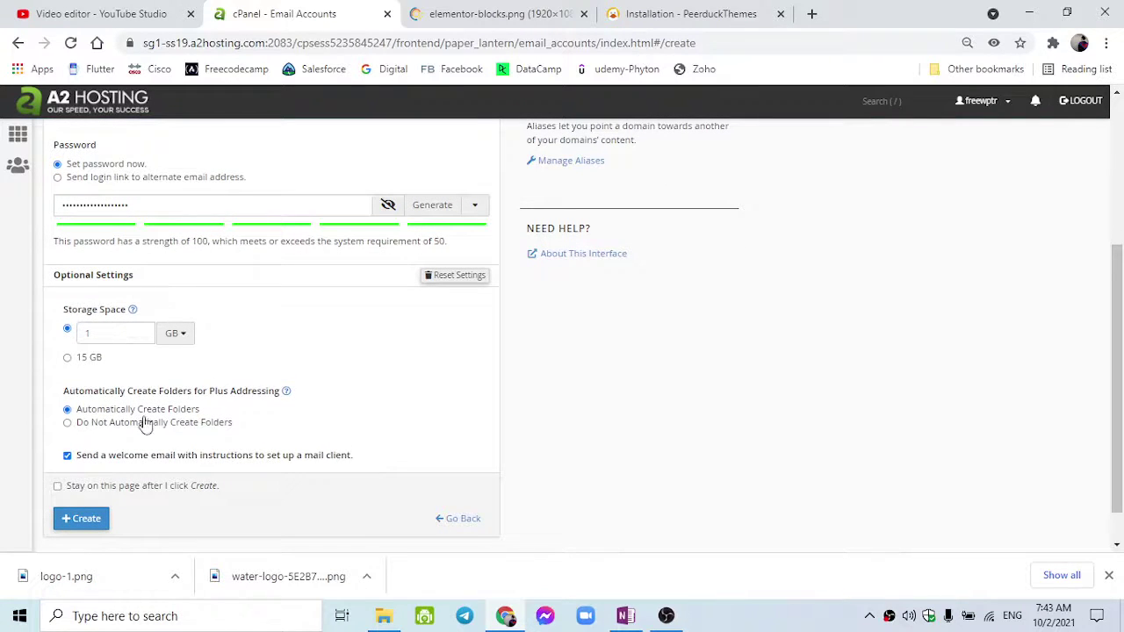
{"action": "scroll", "coordinate": [138, 461], "scroll_direction": "down", "scroll_amount": 1}
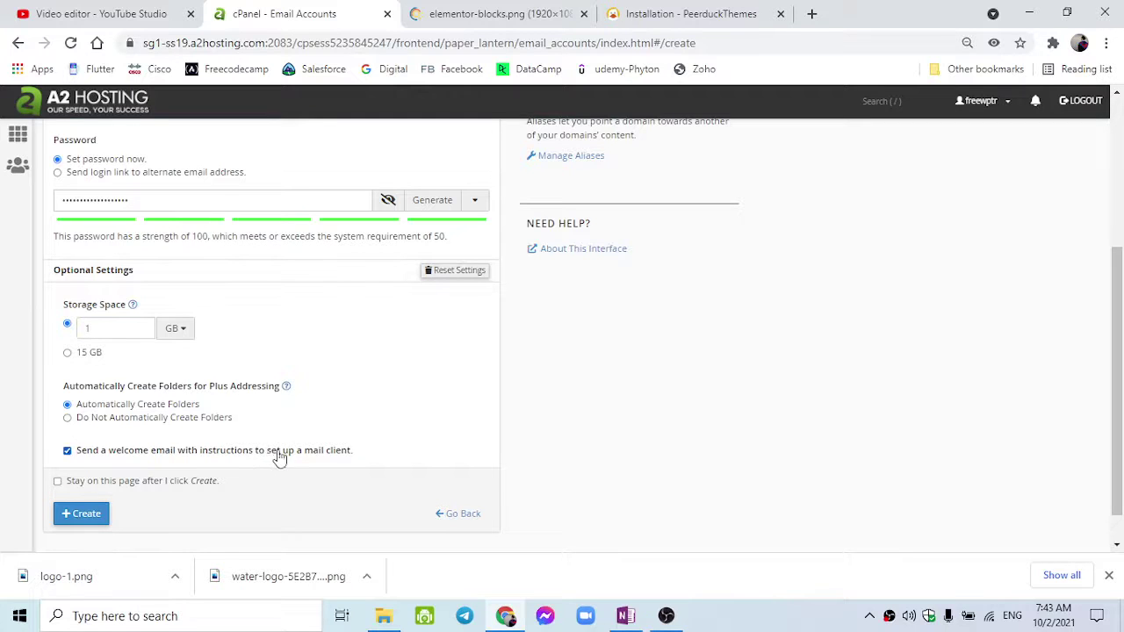
{"action": "left_click", "coordinate": [85, 518]}
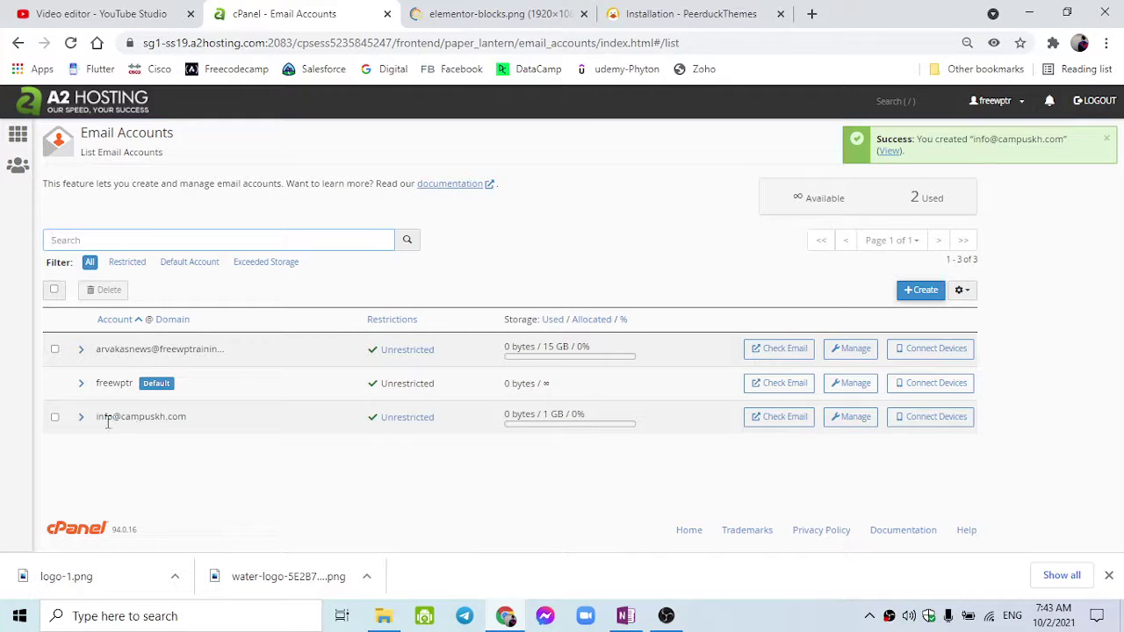
{"action": "left_click", "coordinate": [81, 416]}
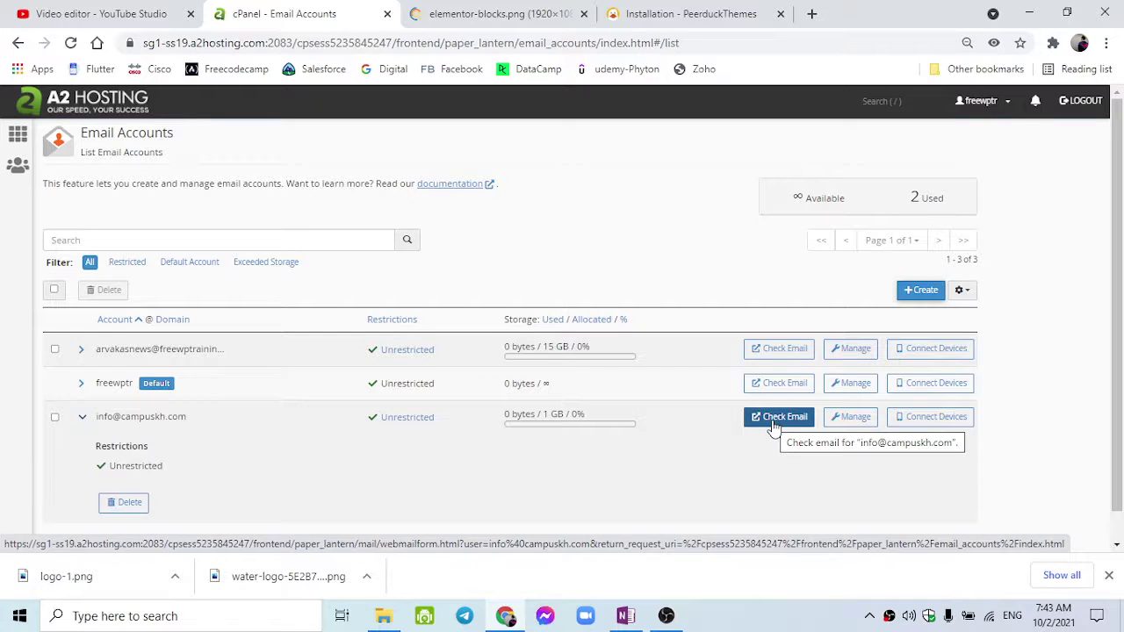
{"action": "left_click", "coordinate": [920, 429]}
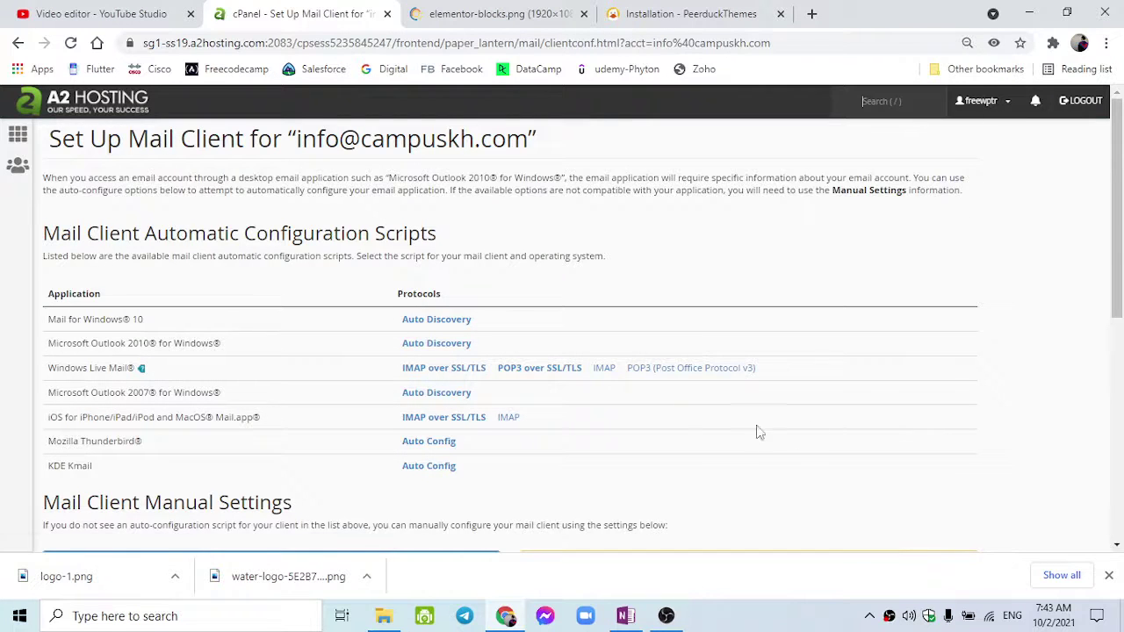
{"action": "scroll", "coordinate": [621, 434], "scroll_direction": "down", "scroll_amount": 3}
{"action": "scroll", "coordinate": [619, 430], "scroll_direction": "down", "scroll_amount": 2}
{"action": "scroll", "coordinate": [253, 302], "scroll_direction": "down", "scroll_amount": 2}
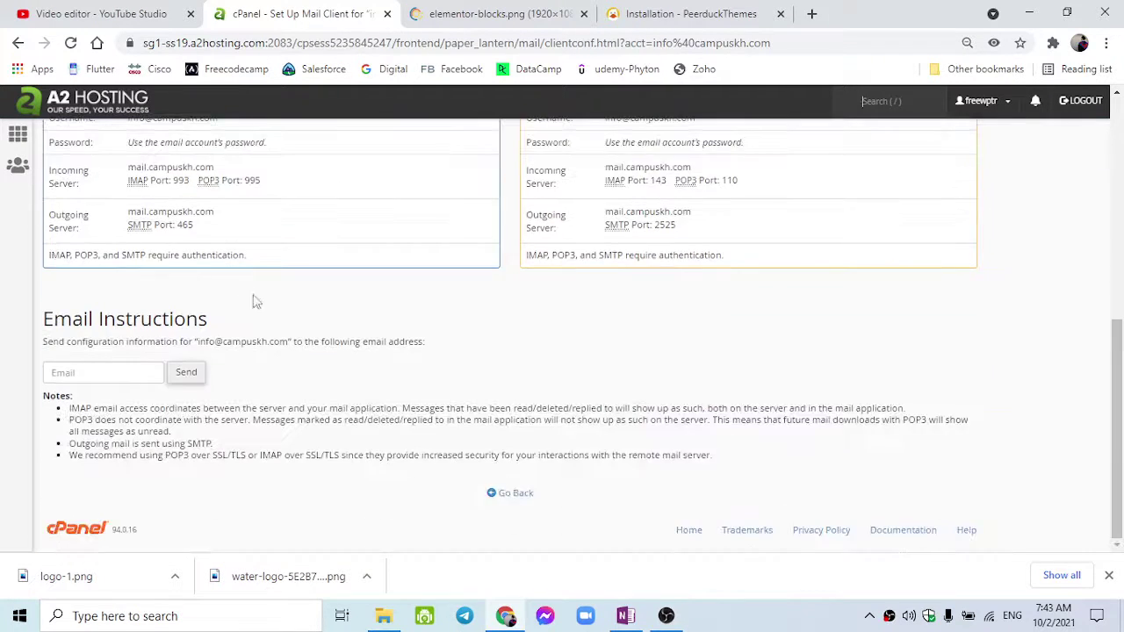
{"action": "scroll", "coordinate": [281, 316], "scroll_direction": "up", "scroll_amount": 5}
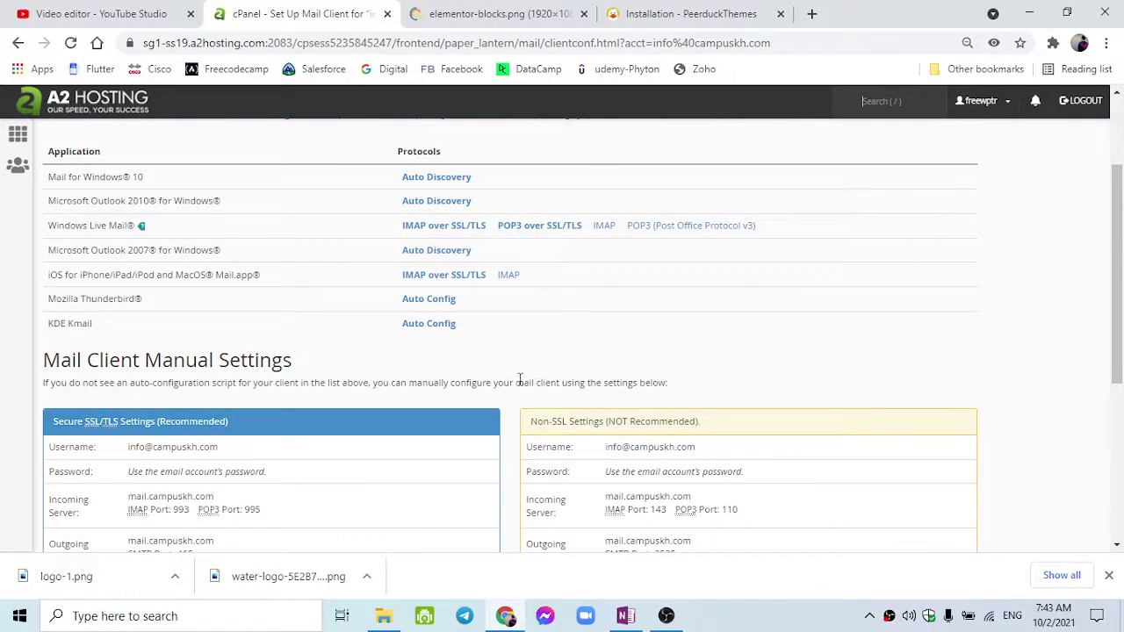
{"action": "scroll", "coordinate": [517, 388], "scroll_direction": "down", "scroll_amount": 2}
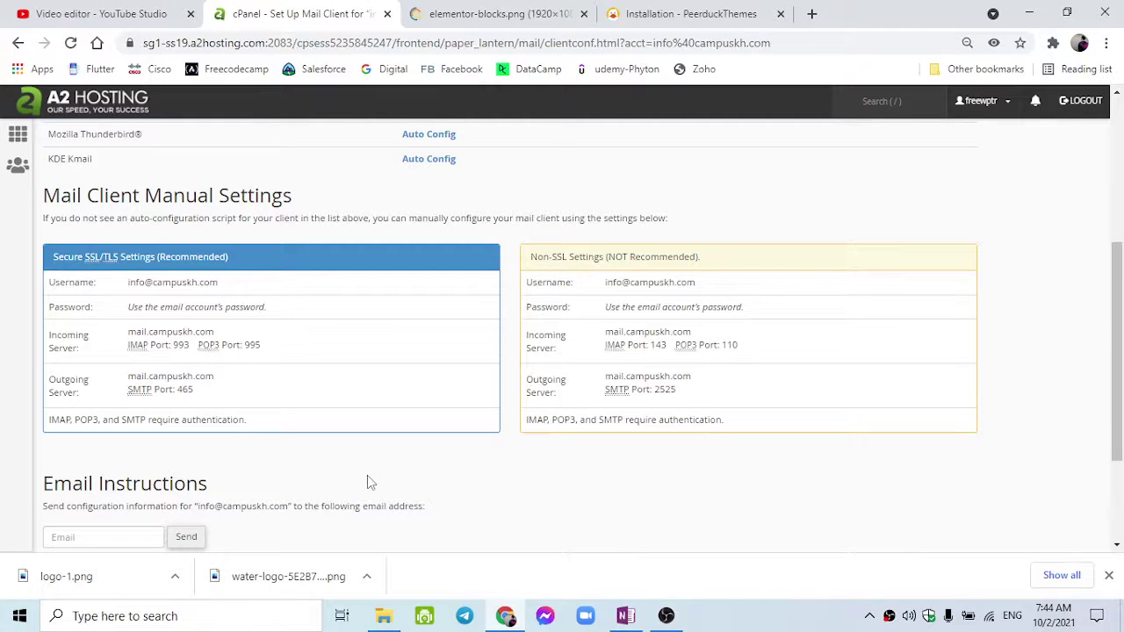
{"action": "scroll", "coordinate": [367, 475], "scroll_direction": "up", "scroll_amount": 2}
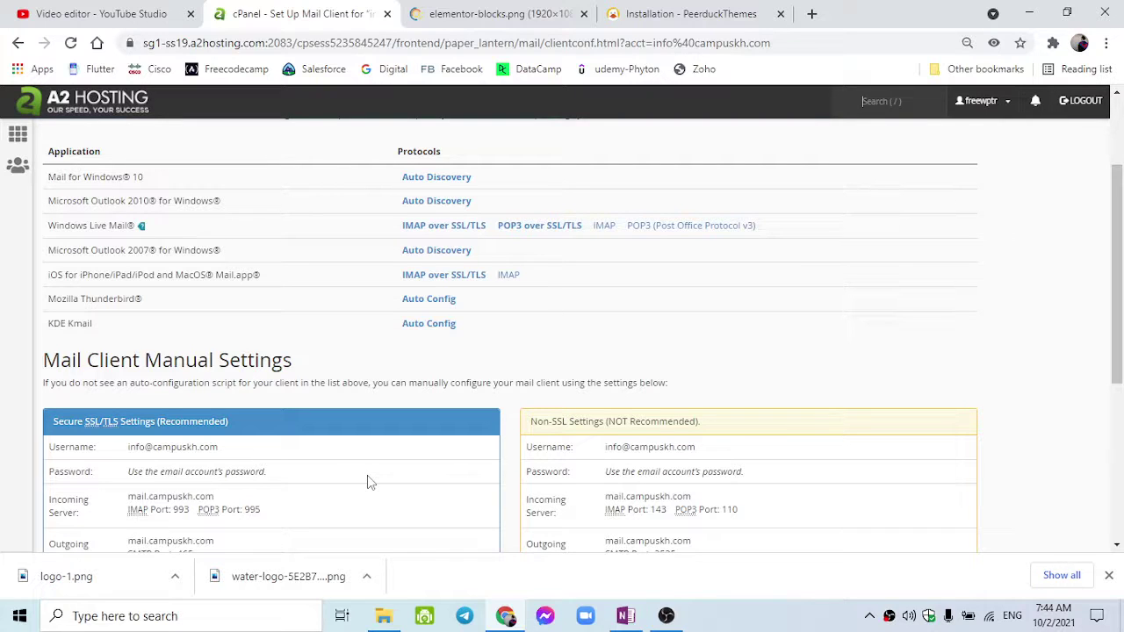
Briefly search Windows for 'mail', then go back to the cPanel Email Accounts list.
{"action": "left_click", "coordinate": [244, 620]}
{"action": "type", "text": "main"}
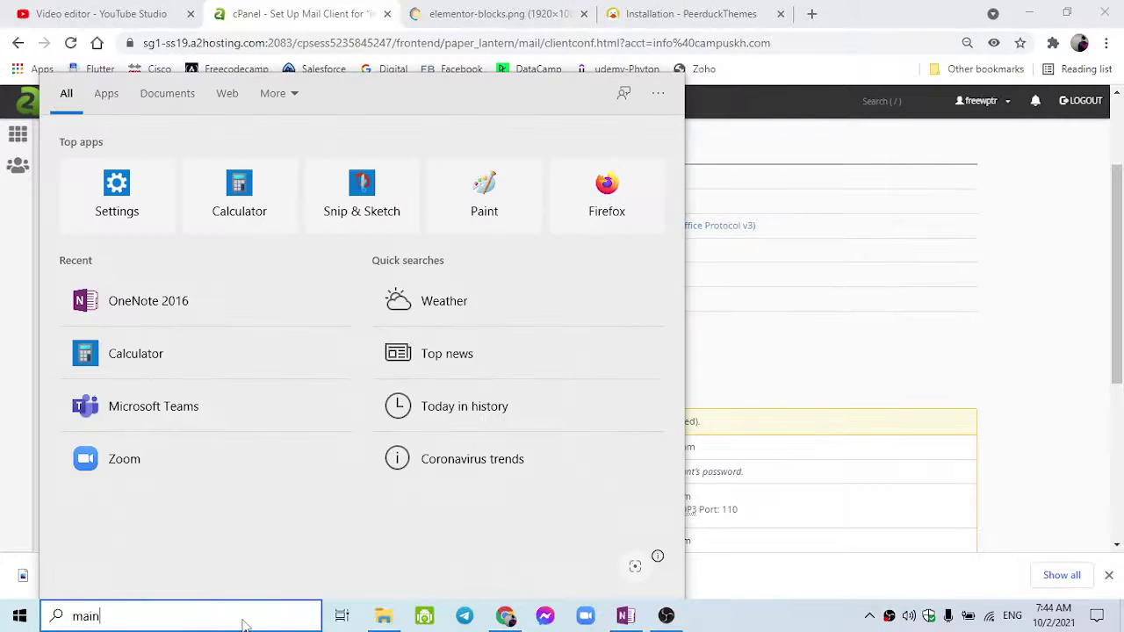
{"action": "key", "text": "BackSpace"}
{"action": "type", "text": "l"}
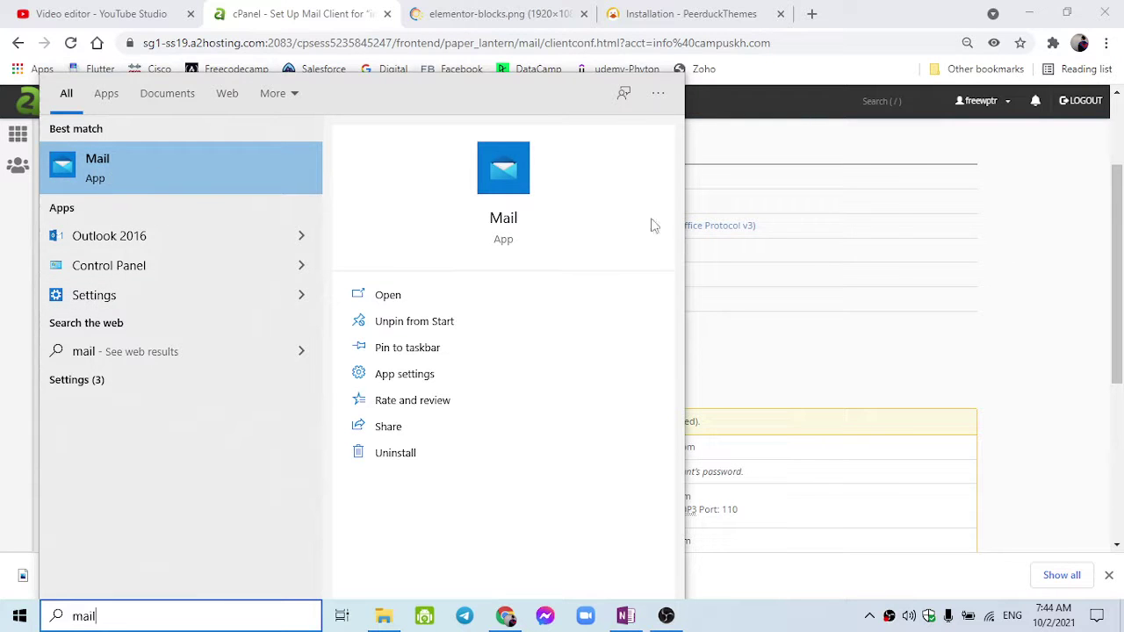
{"action": "left_click", "coordinate": [724, 363]}
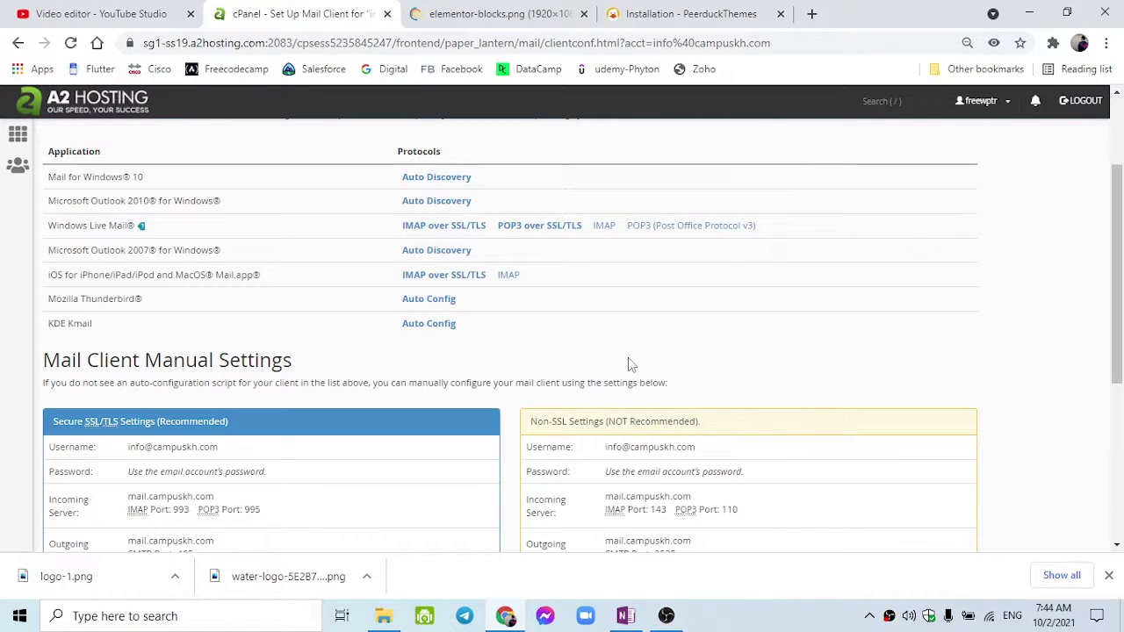
{"action": "scroll", "coordinate": [628, 357], "scroll_direction": "down", "scroll_amount": 3}
{"action": "scroll", "coordinate": [601, 394], "scroll_direction": "up", "scroll_amount": 3}
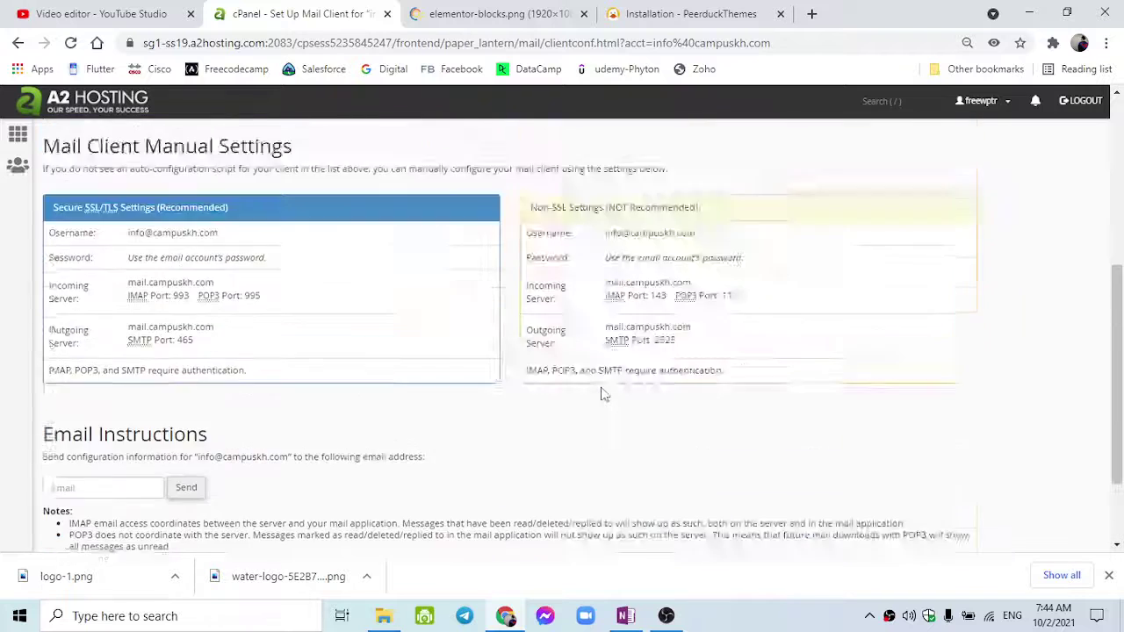
{"action": "left_click", "coordinate": [21, 42]}
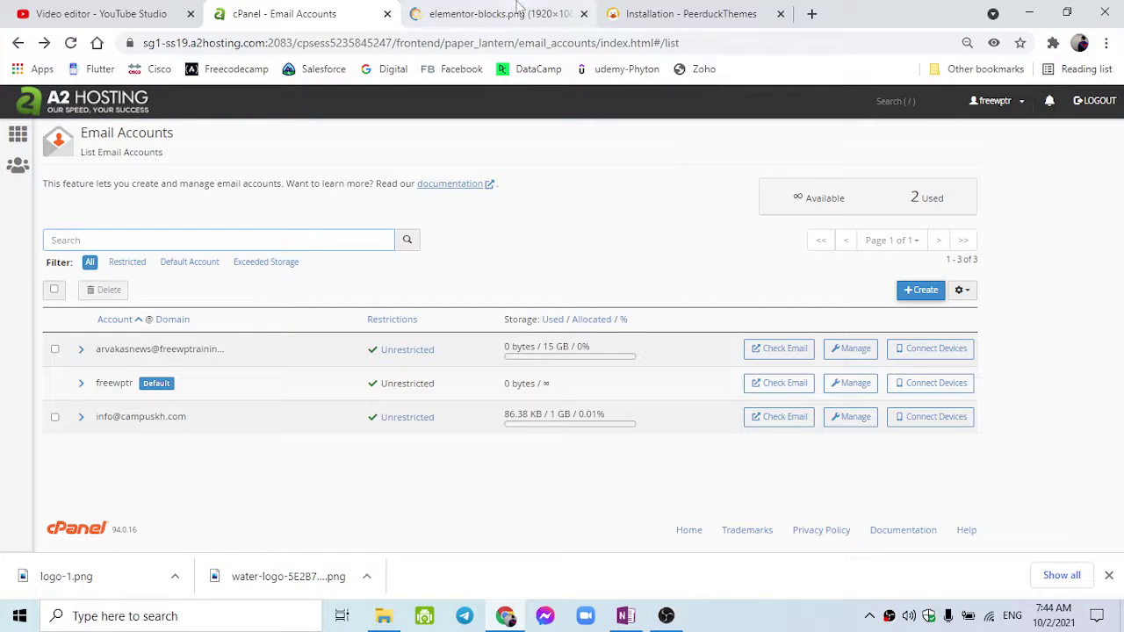
In a new tab, load the webmail address campuskh.com:2096.
{"action": "left_click", "coordinate": [811, 13]}
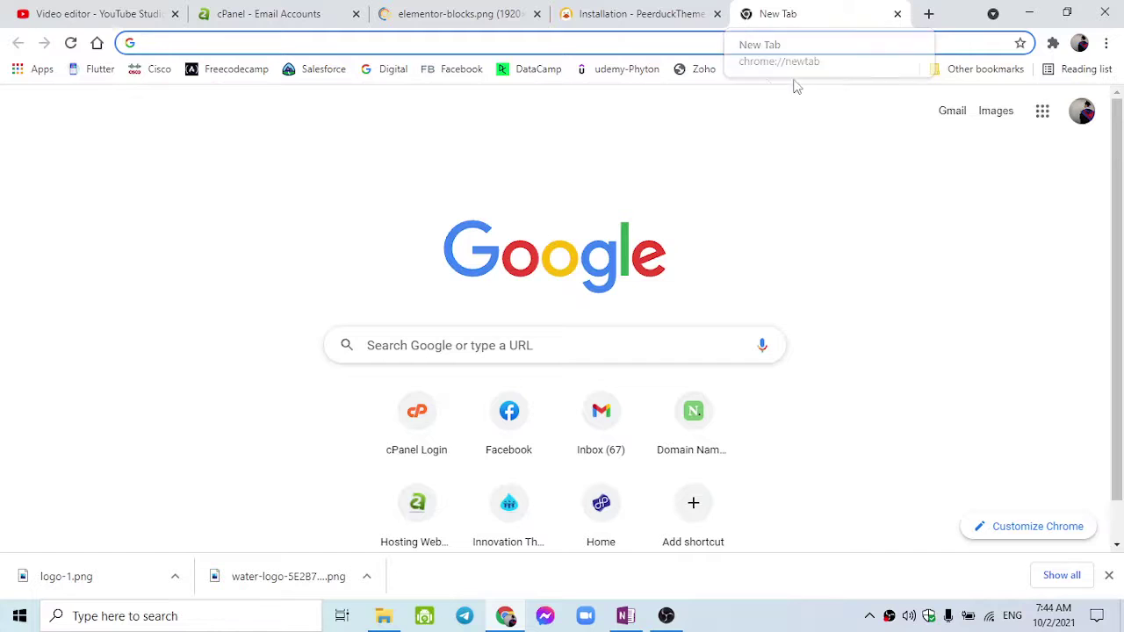
{"action": "type", "text": "c"}
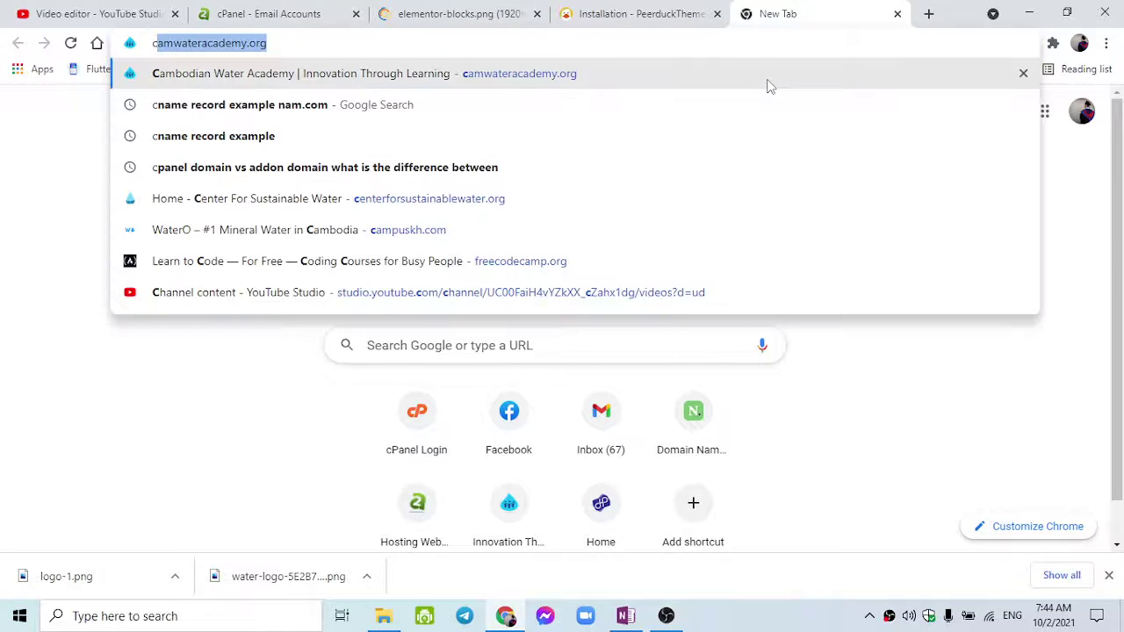
{"action": "type", "text": "ampus"}
{"action": "key", "text": "Right"}
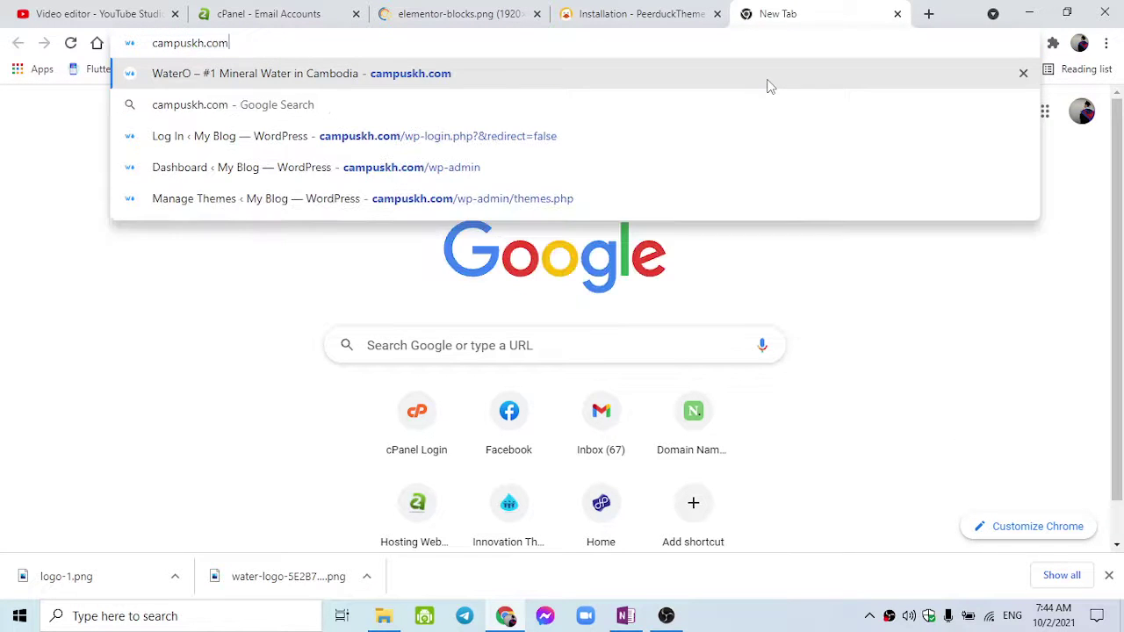
{"action": "type", "text": "/"}
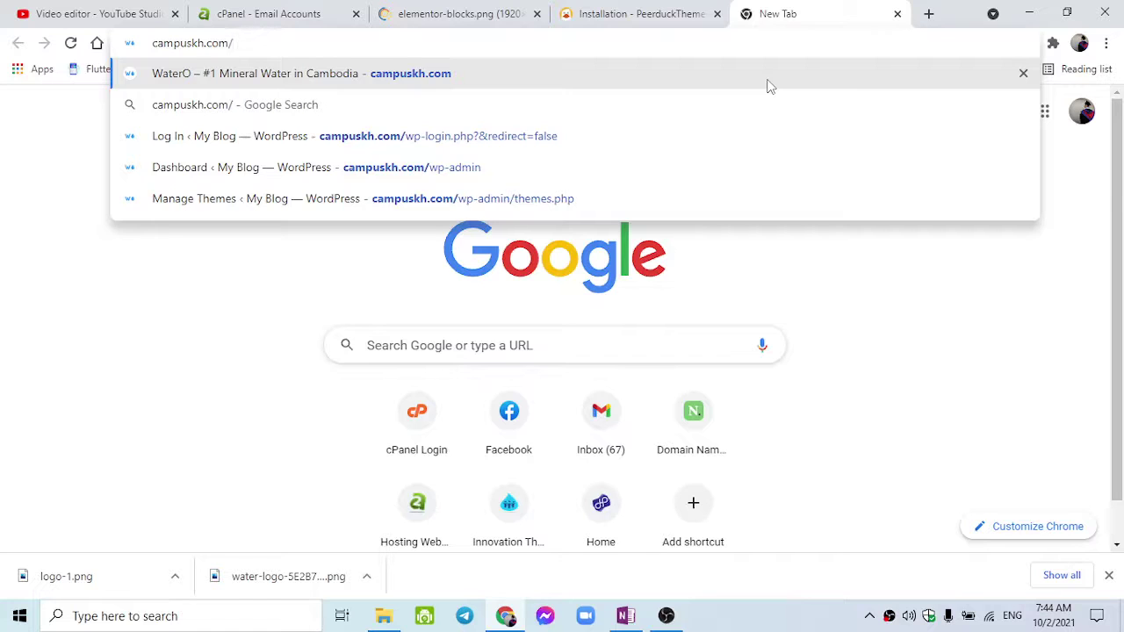
{"action": "type", "text": "webmail"}
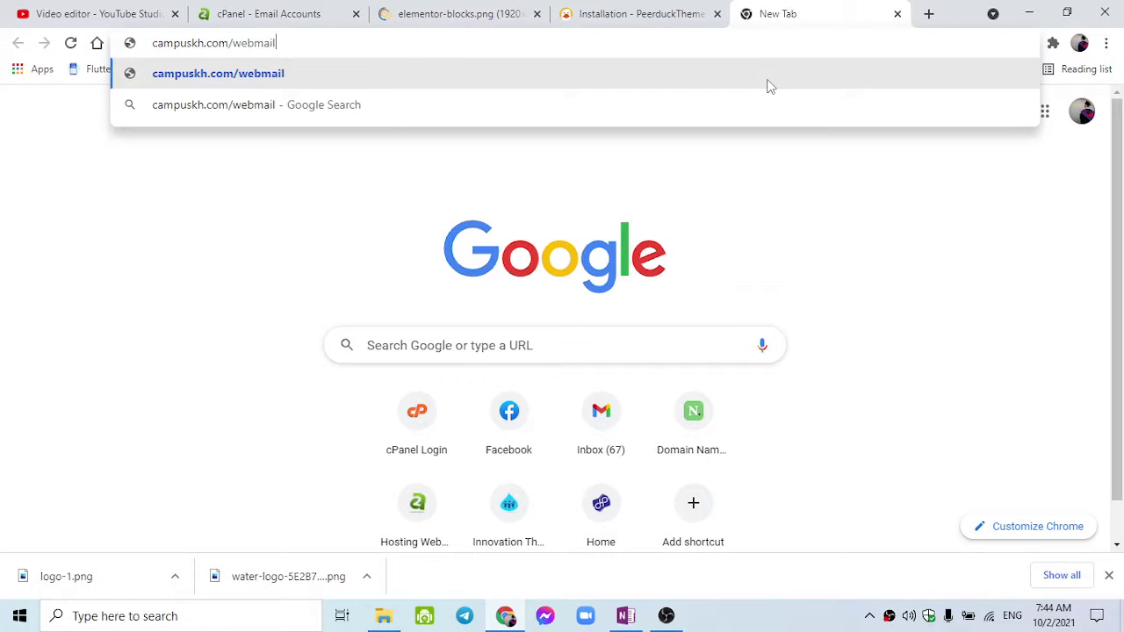
{"action": "key", "text": "BackSpace"}
{"action": "key", "text": "BackSpace"}
{"action": "key", "text": "BackSpace"}
{"action": "key", "text": "BackSpace"}
{"action": "key", "text": "BackSpace"}
{"action": "key", "text": "BackSpace"}
{"action": "key", "text": "BackSpace"}
{"action": "key", "text": "BackSpace"}
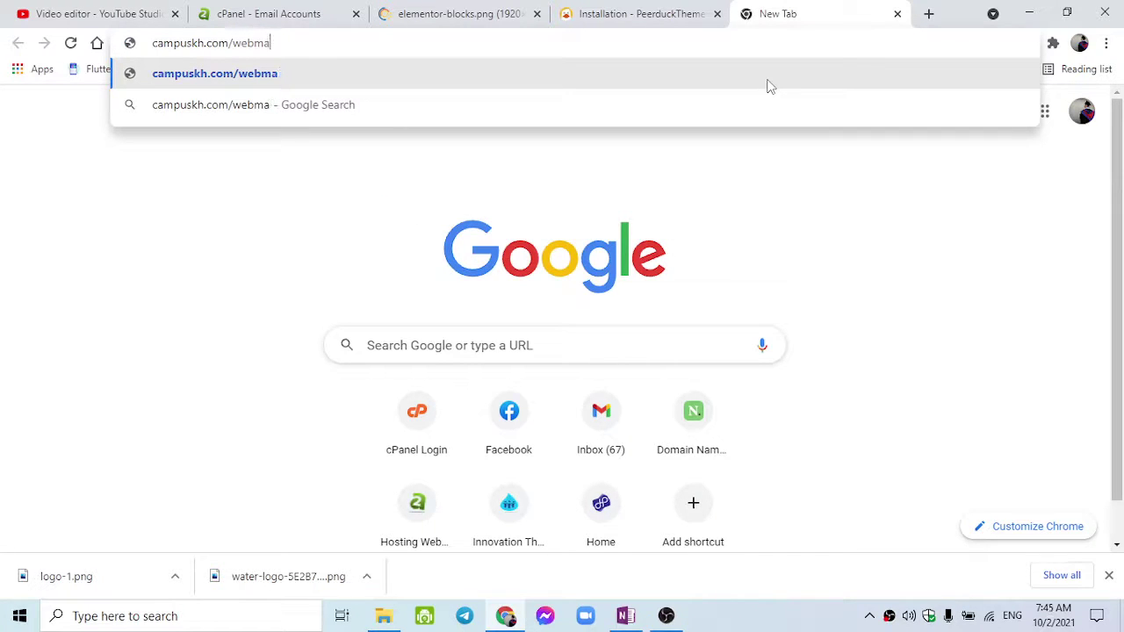
{"action": "type", "text": ":"}
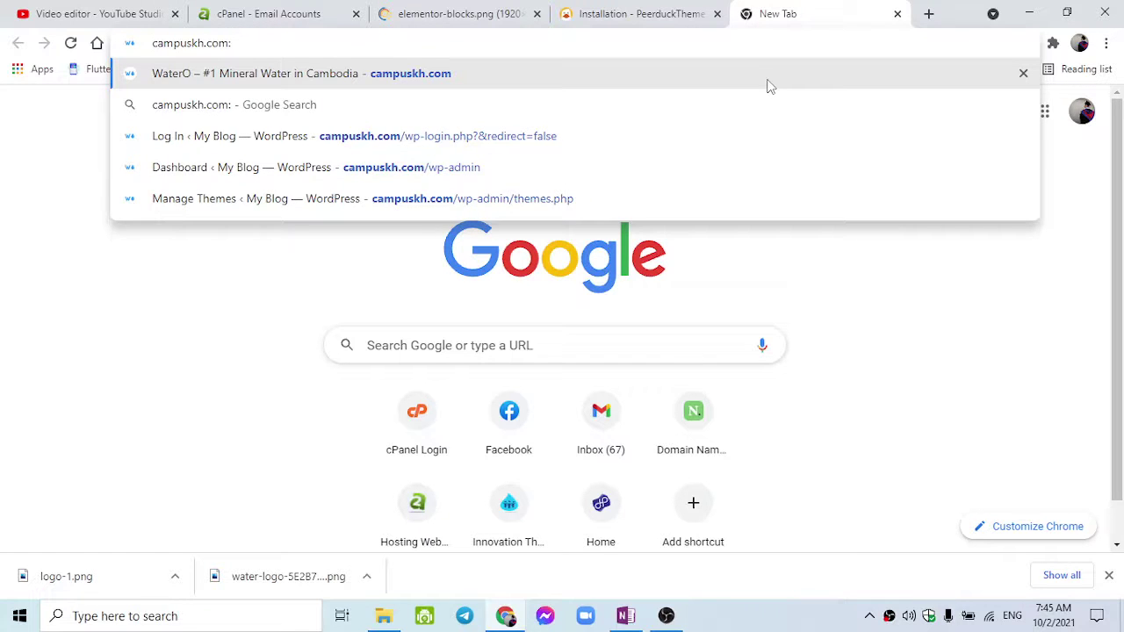
{"action": "type", "text": "209"}
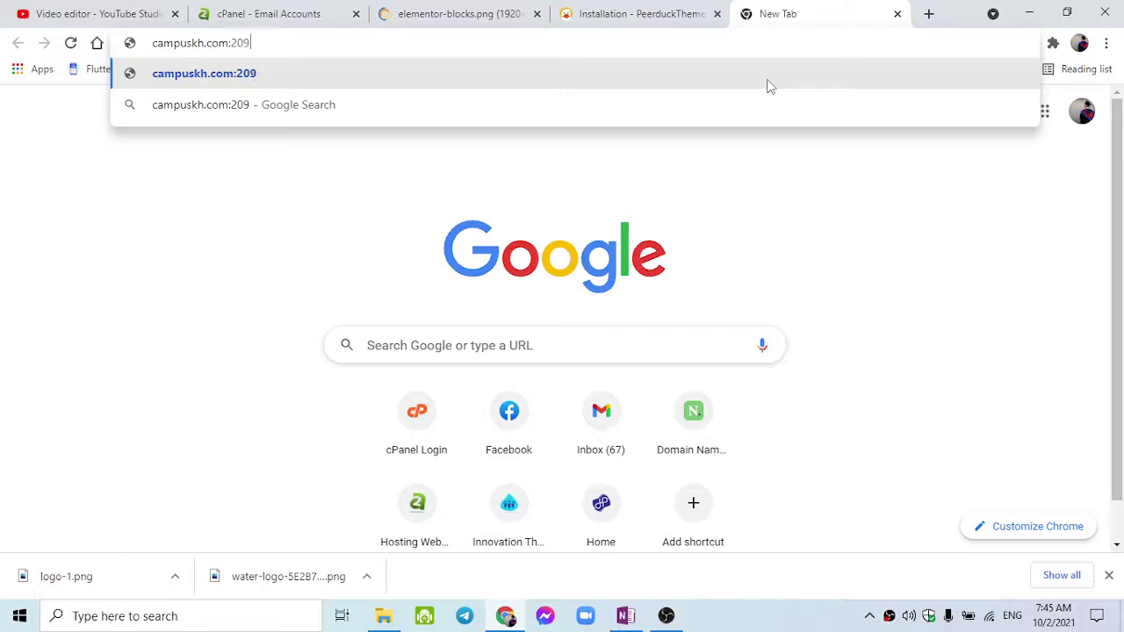
{"action": "type", "text": "6"}
{"action": "key", "text": "Return"}
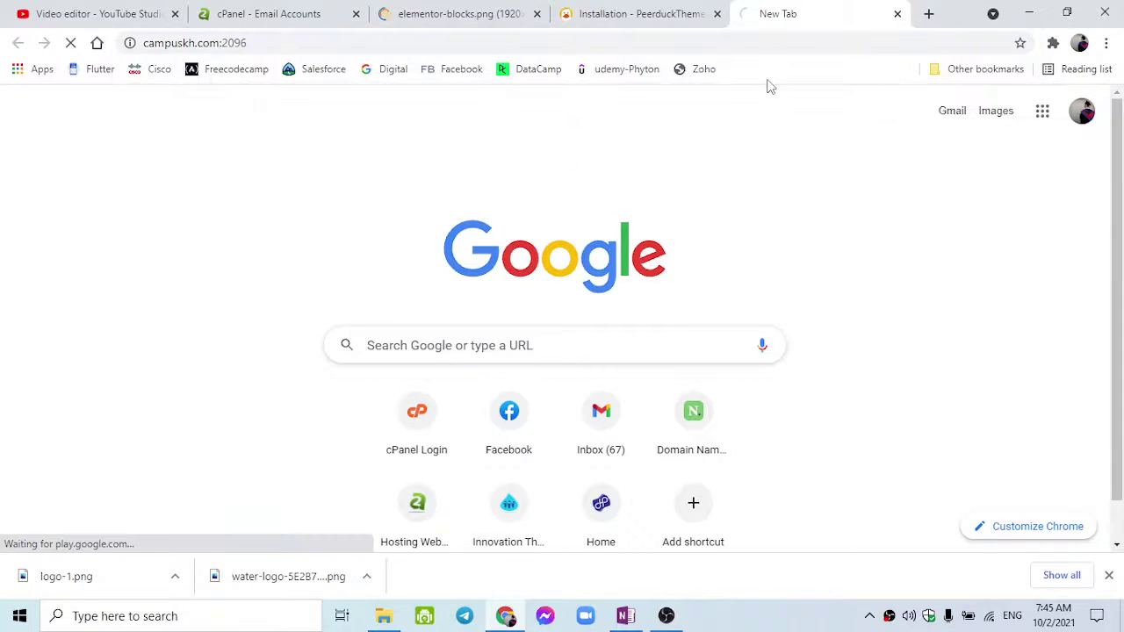
Change the address to campuskh.com/webmail and load it.
{"action": "double_click", "coordinate": [564, 40]}
{"action": "key", "text": "BackSpace"}
{"action": "key", "text": "BackSpace"}
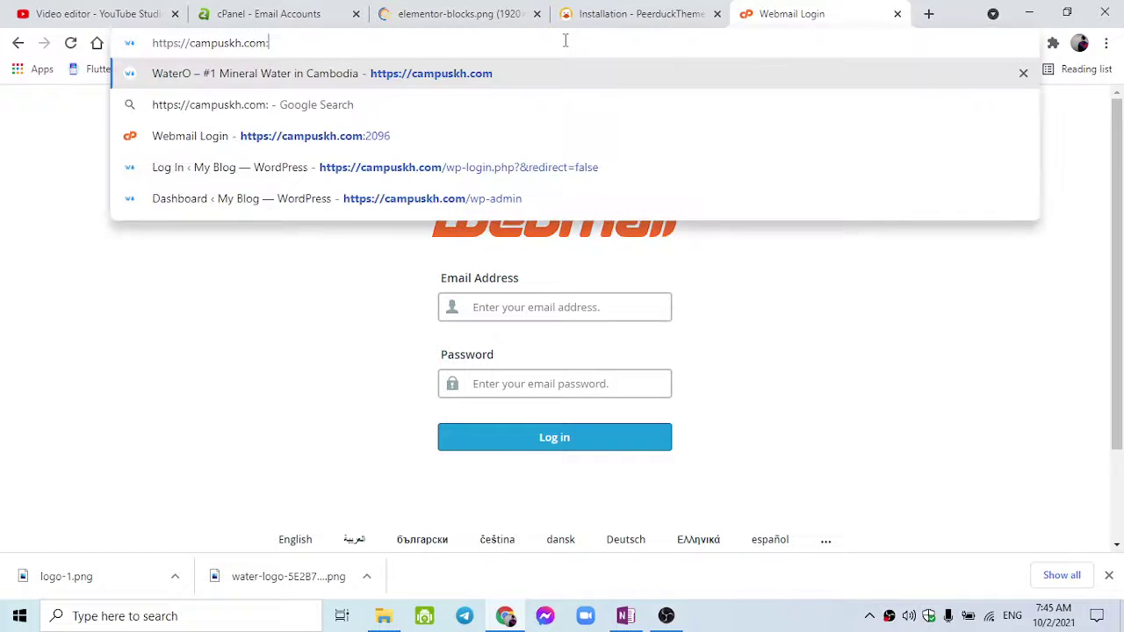
{"action": "type", "text": "/webs"}
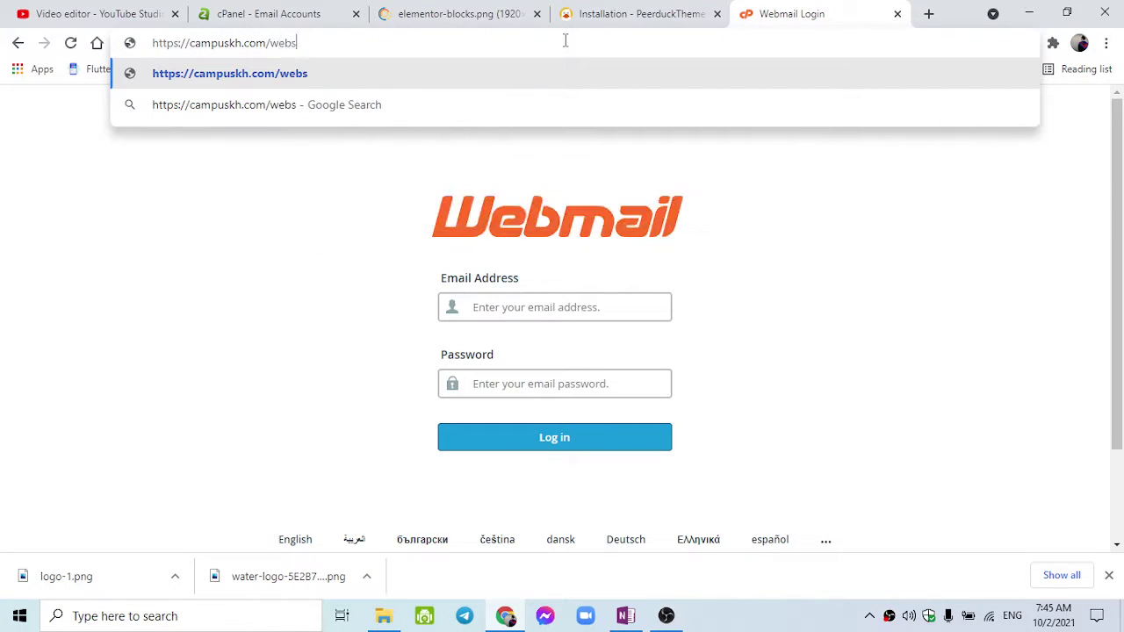
{"action": "key", "text": "BackSpace"}
{"action": "type", "text": "mail"}
{"action": "key", "text": "Return"}
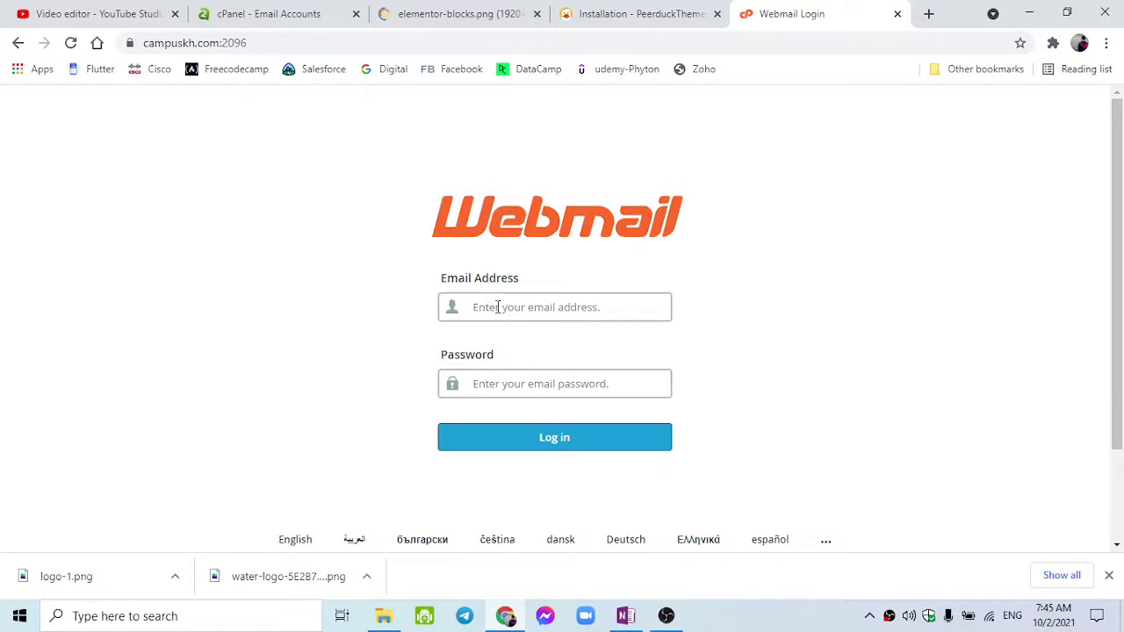
Log in to Webmail as info with the mailbox password.
{"action": "type", "text": "he"}
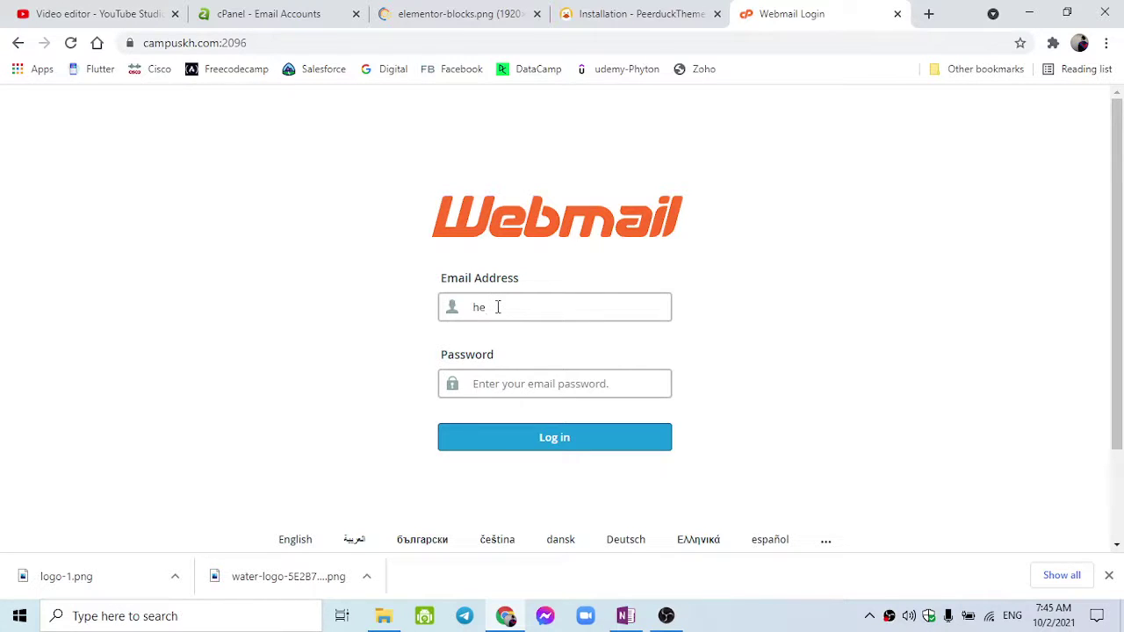
{"action": "key", "text": "BackSpace"}
{"action": "key", "text": "BackSpace"}
{"action": "key", "text": "Tab"}
{"action": "type", "text": "•••"}
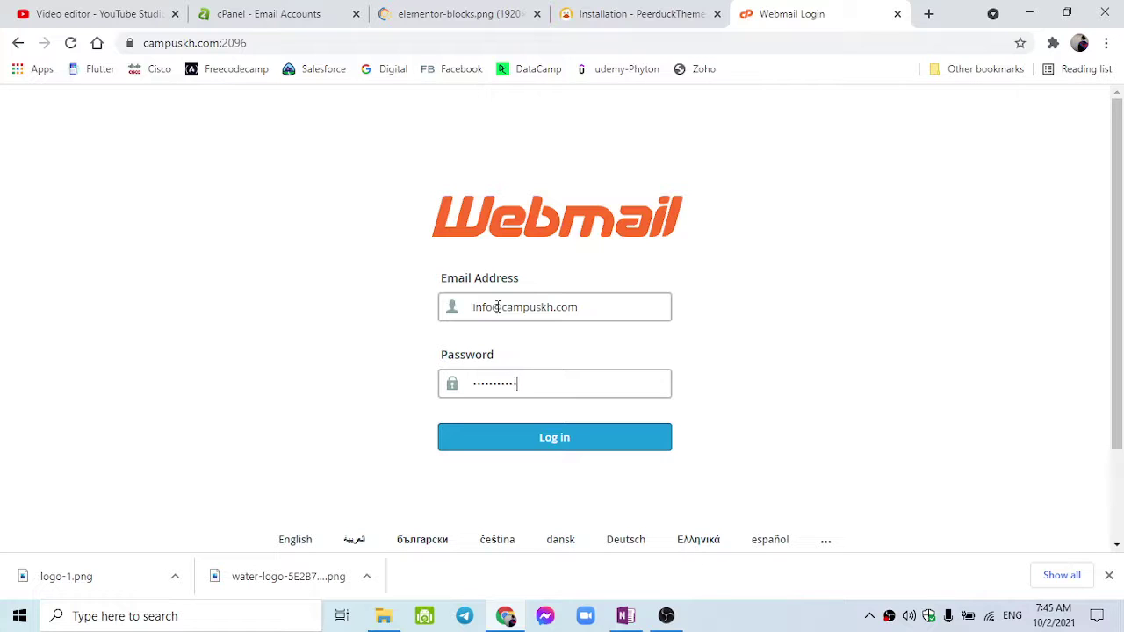
{"action": "key", "text": "Return"}
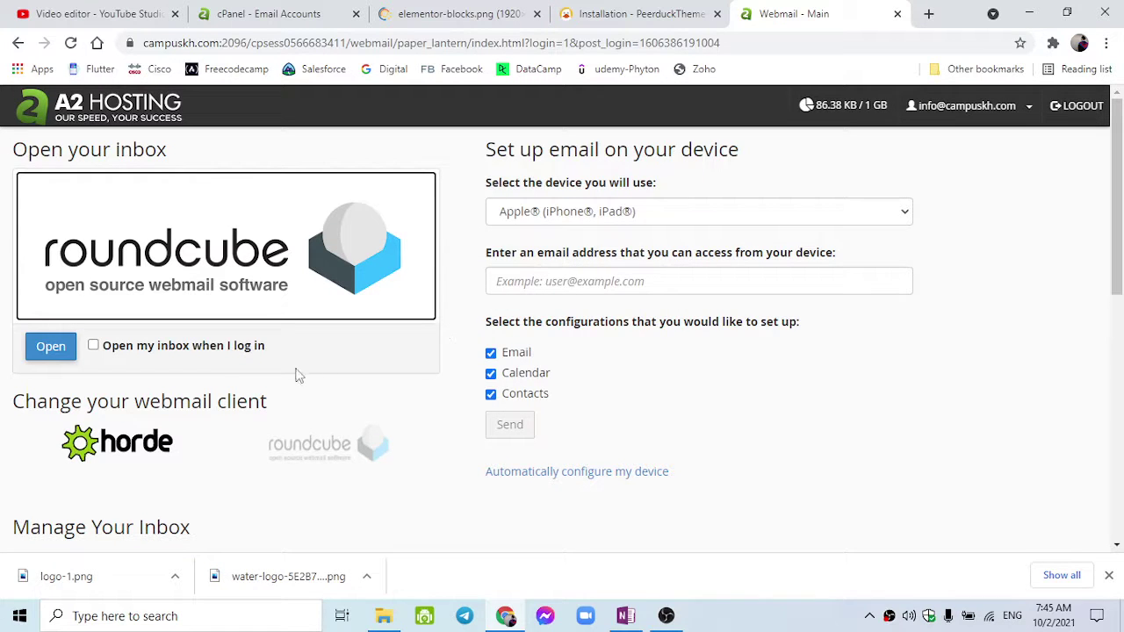
Set Webmail to open the inbox automatically at login.
{"action": "scroll", "coordinate": [185, 365], "scroll_direction": "down", "scroll_amount": 4}
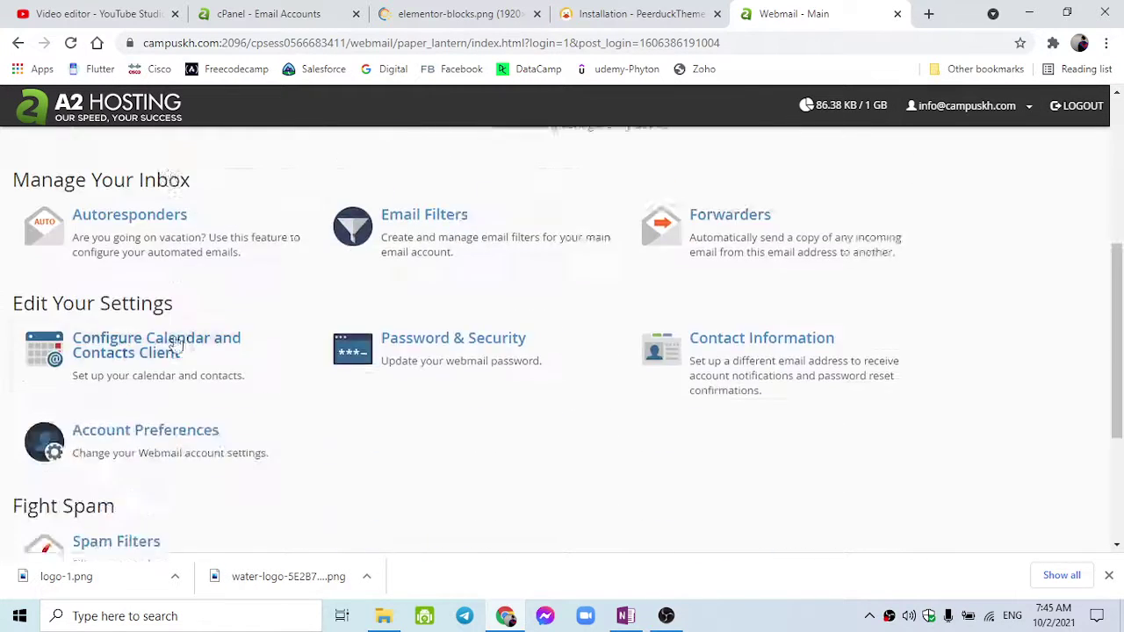
{"action": "scroll", "coordinate": [175, 344], "scroll_direction": "up", "scroll_amount": 4}
{"action": "scroll", "coordinate": [194, 338], "scroll_direction": "down", "scroll_amount": 1}
{"action": "scroll", "coordinate": [217, 326], "scroll_direction": "up", "scroll_amount": 1}
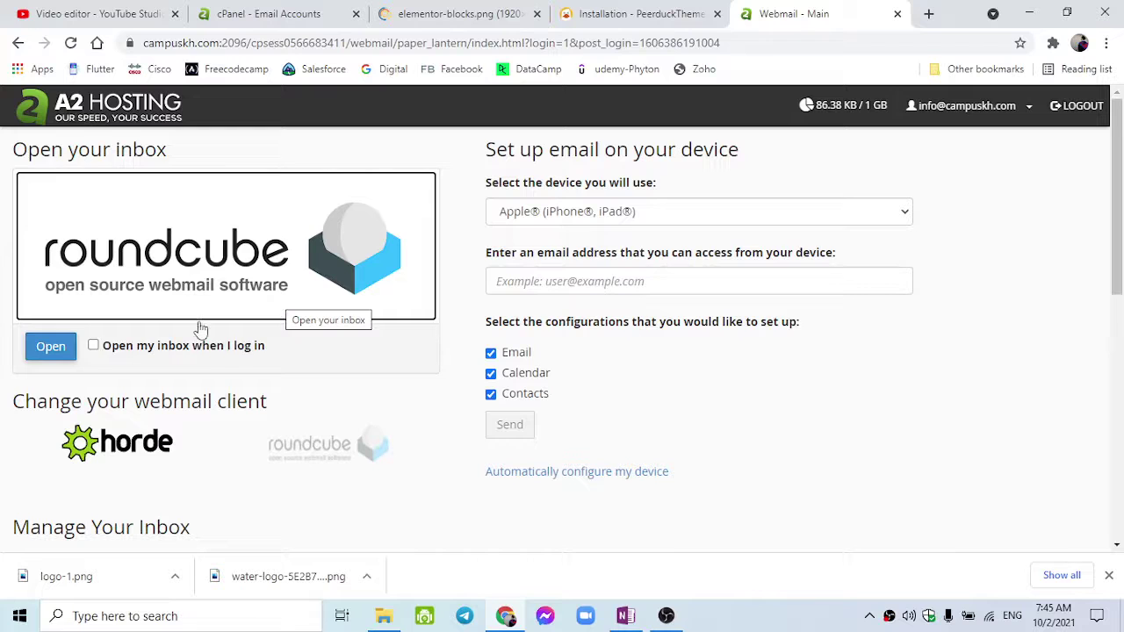
{"action": "left_click", "coordinate": [93, 346]}
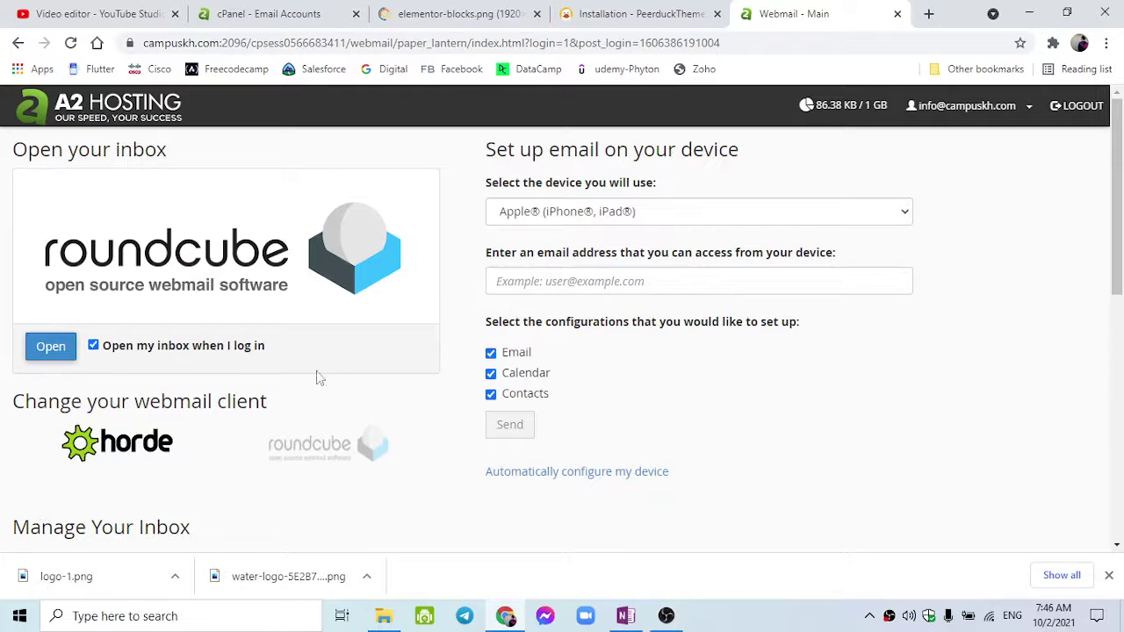
Open the Roundcube inbox for the campuskh.com mailbox.
{"action": "scroll", "coordinate": [676, 462], "scroll_direction": "down", "scroll_amount": 3}
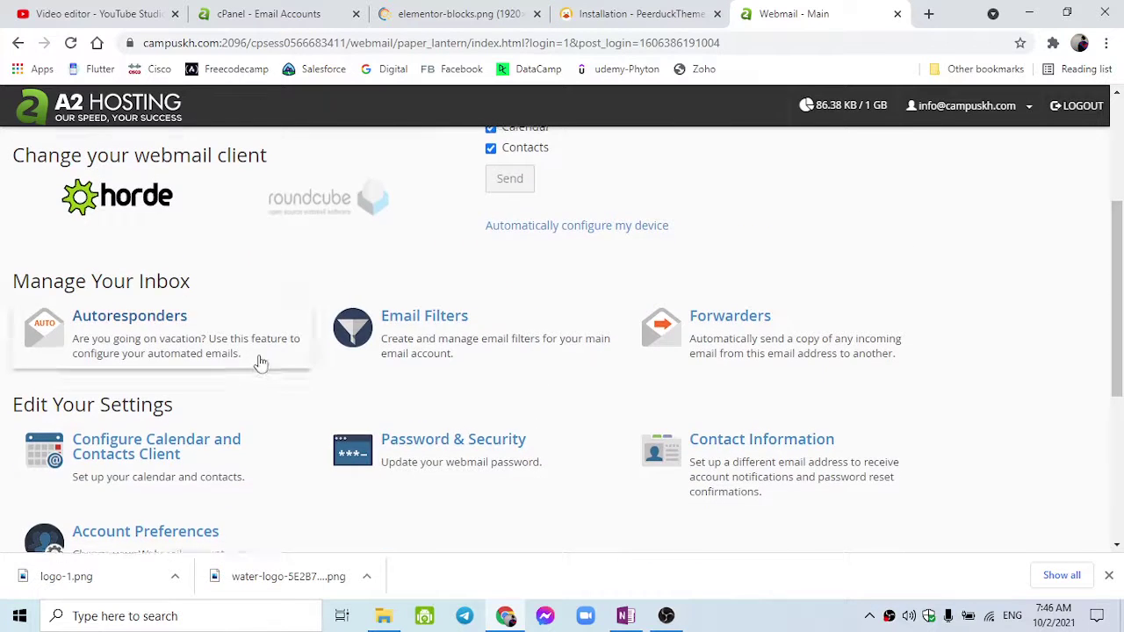
{"action": "scroll", "coordinate": [258, 359], "scroll_direction": "up", "scroll_amount": 2}
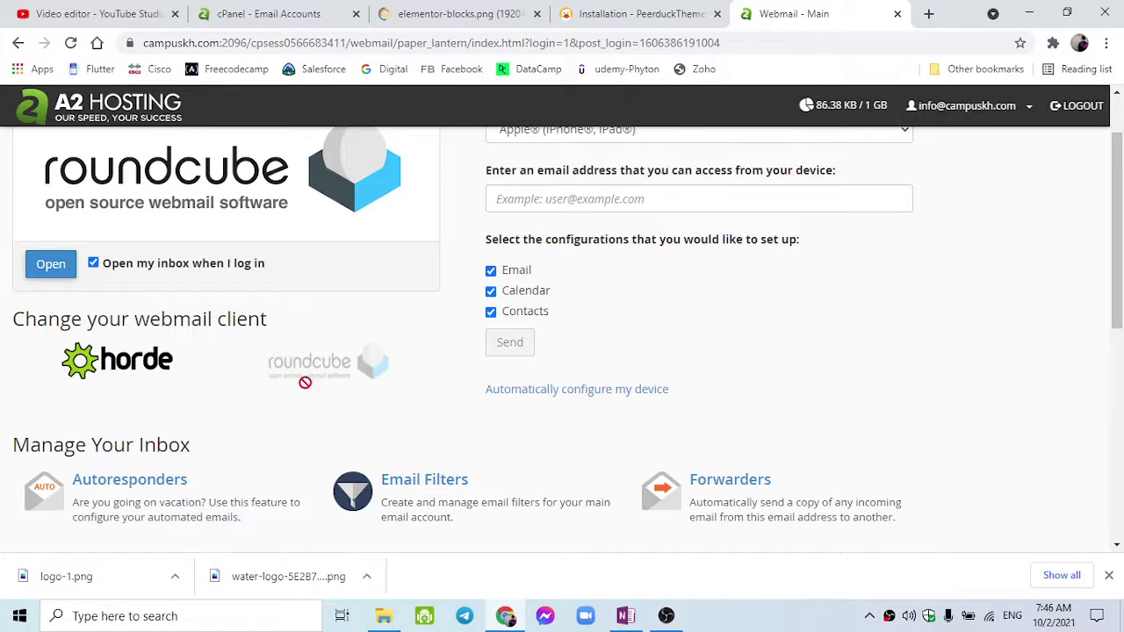
{"action": "scroll", "coordinate": [137, 372], "scroll_direction": "up", "scroll_amount": 1}
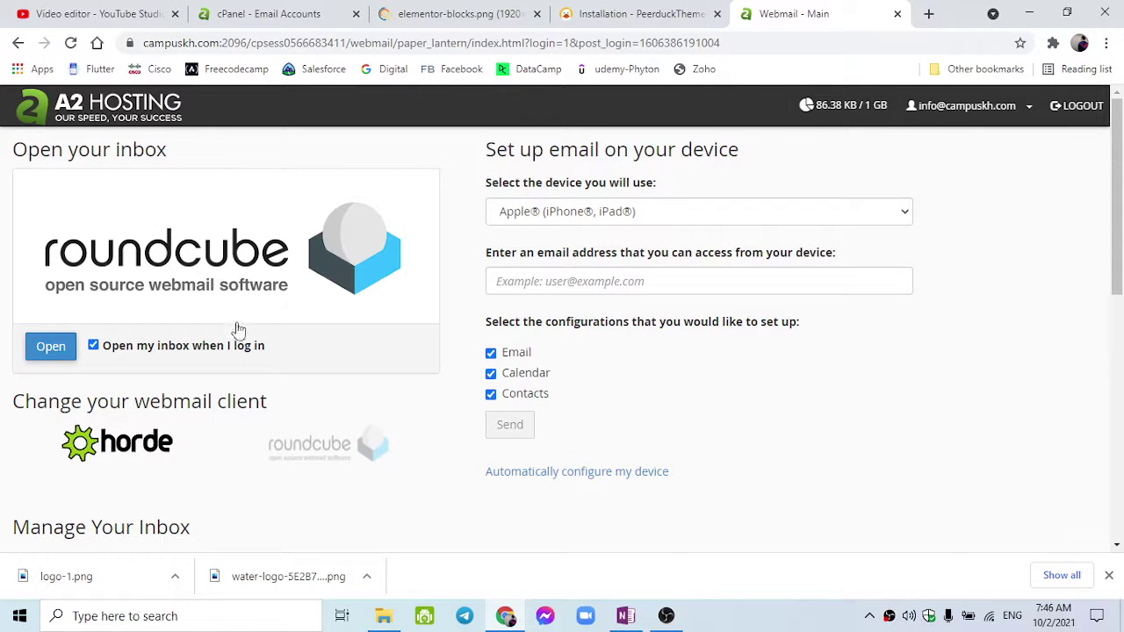
{"action": "scroll", "coordinate": [338, 376], "scroll_direction": "down", "scroll_amount": 1}
{"action": "scroll", "coordinate": [369, 375], "scroll_direction": "up", "scroll_amount": 1}
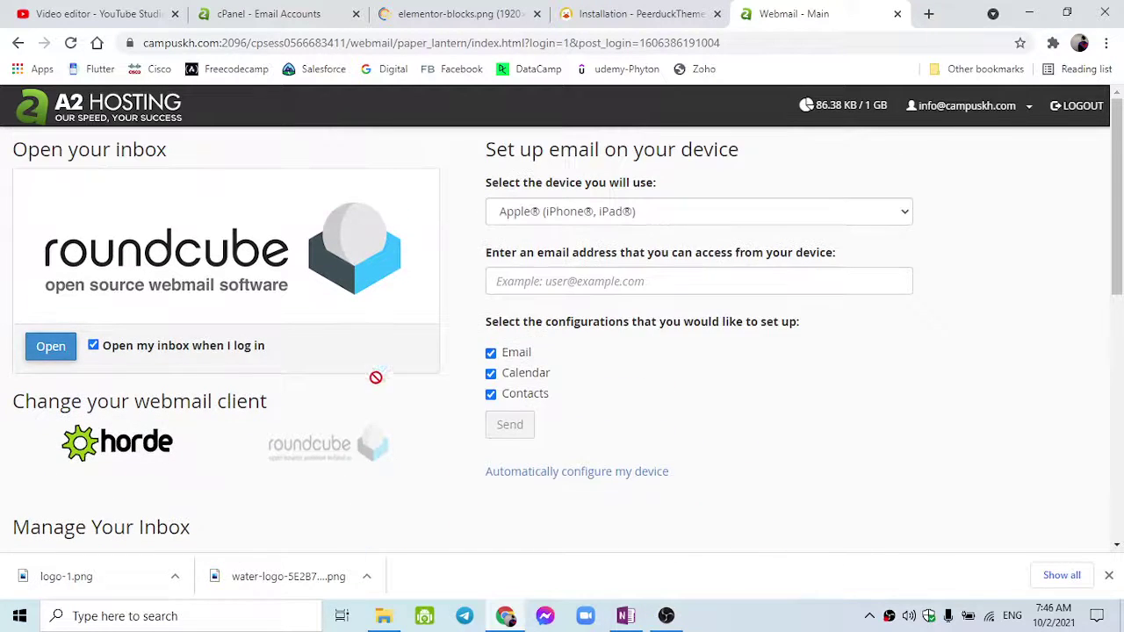
{"action": "scroll", "coordinate": [439, 320], "scroll_direction": "down", "scroll_amount": 1}
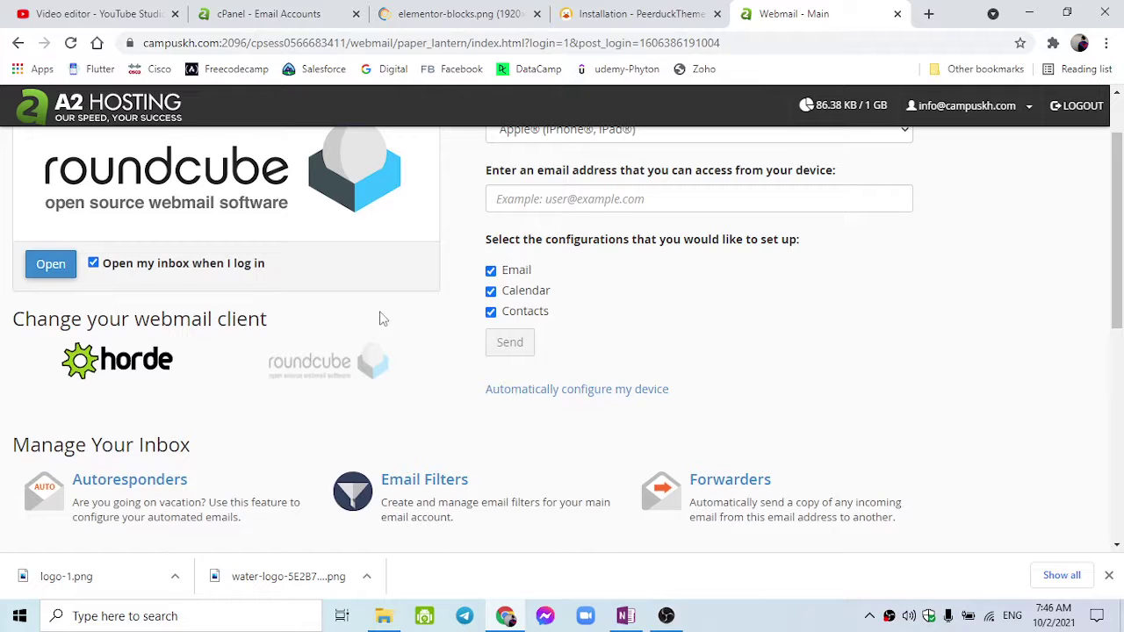
{"action": "scroll", "coordinate": [383, 319], "scroll_direction": "down", "scroll_amount": 6}
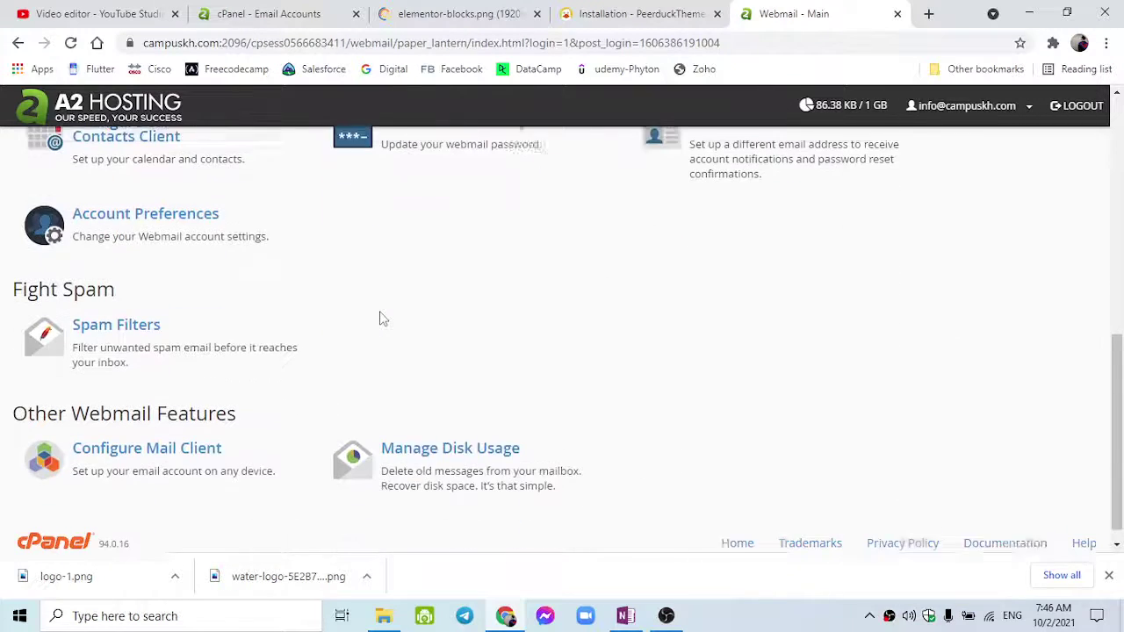
{"action": "scroll", "coordinate": [435, 320], "scroll_direction": "up", "scroll_amount": 2}
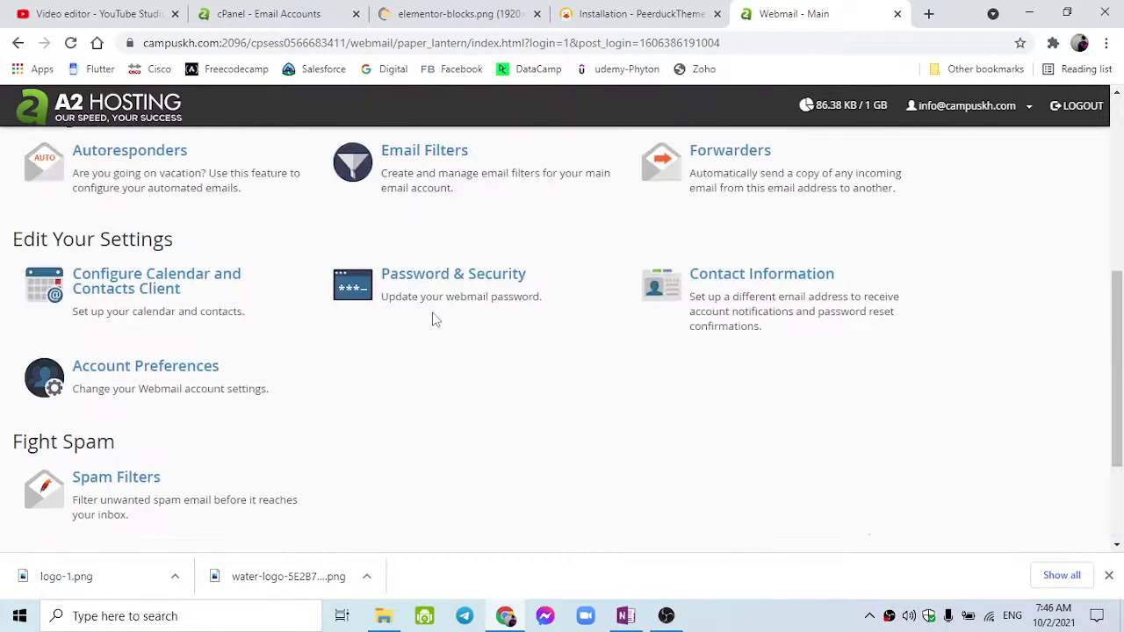
{"action": "scroll", "coordinate": [421, 316], "scroll_direction": "up", "scroll_amount": 3}
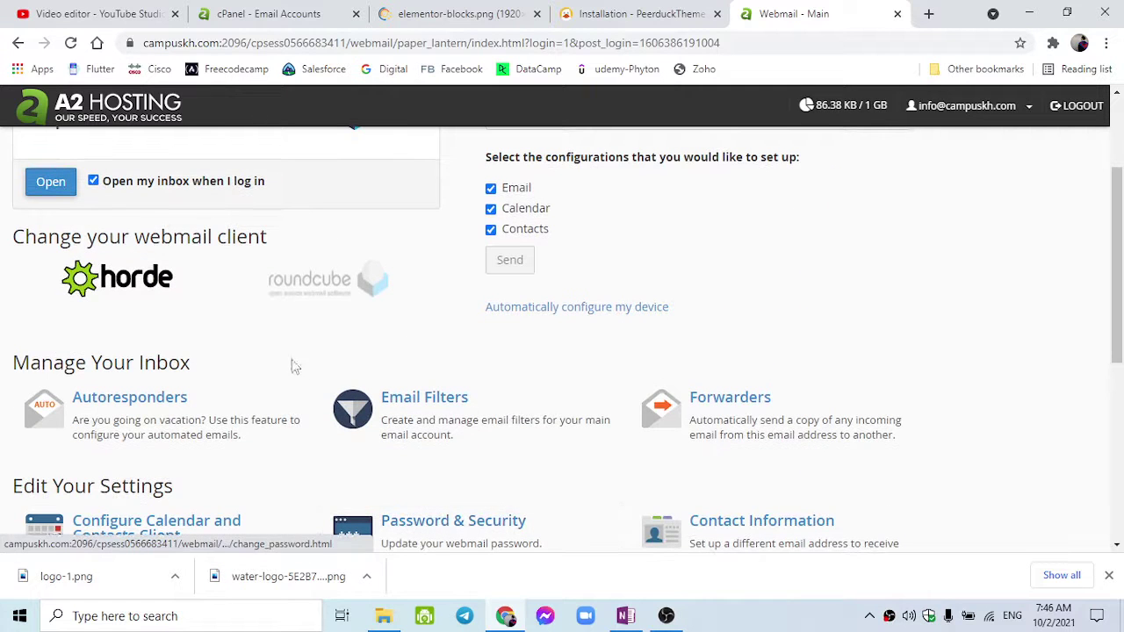
{"action": "scroll", "coordinate": [438, 417], "scroll_direction": "up", "scroll_amount": 1}
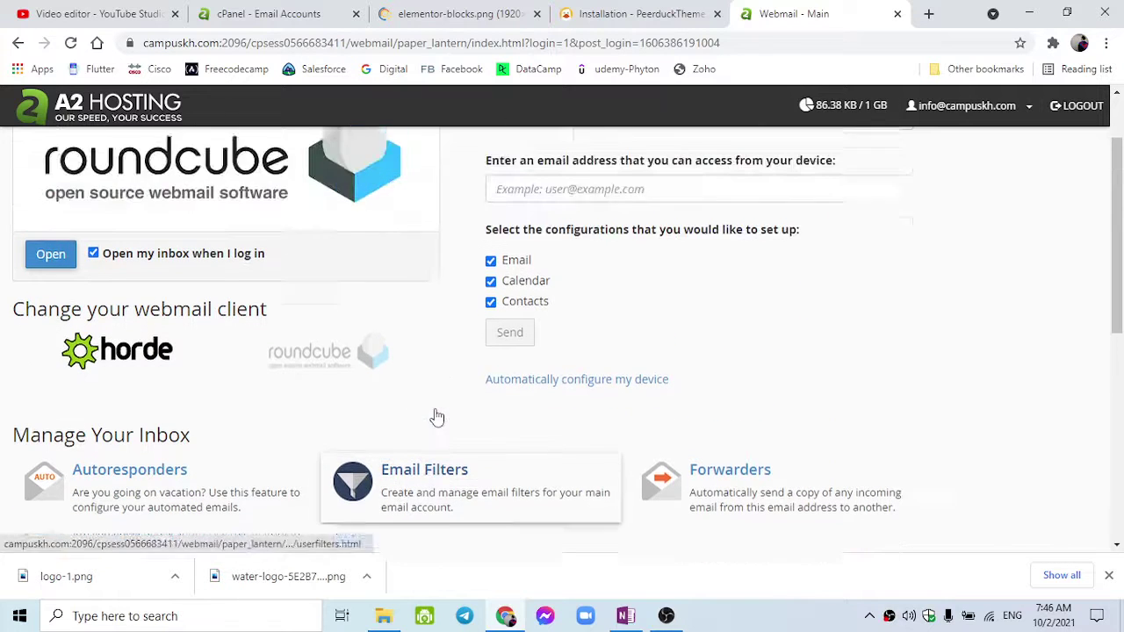
{"action": "scroll", "coordinate": [437, 417], "scroll_direction": "up", "scroll_amount": 1}
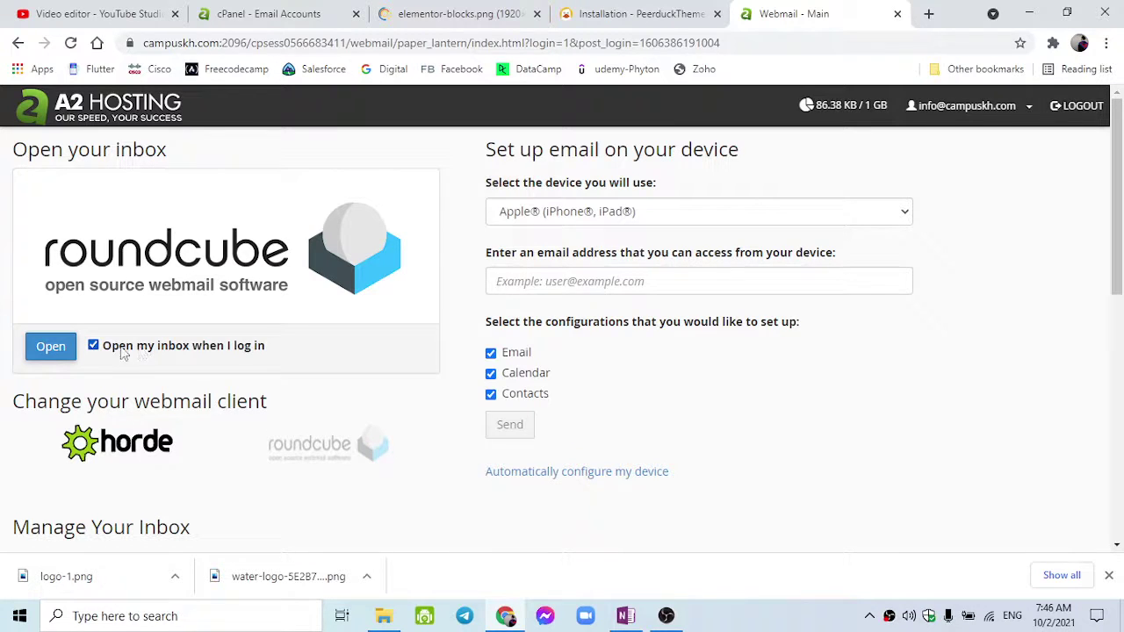
{"action": "left_click", "coordinate": [50, 357]}
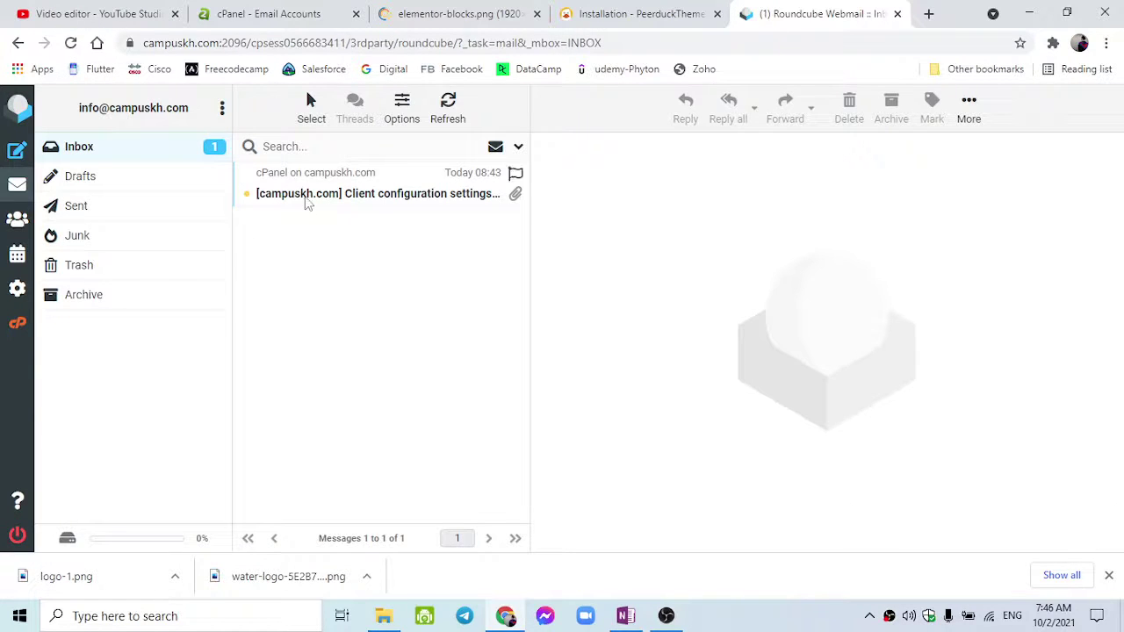
Read the '[campuskh.com] Client configuration settings' email: IMAP 993, POP3 995, SMTP 465, calendar 2080.
{"action": "left_click", "coordinate": [306, 199]}
{"action": "scroll", "coordinate": [706, 387], "scroll_direction": "down", "scroll_amount": 15}
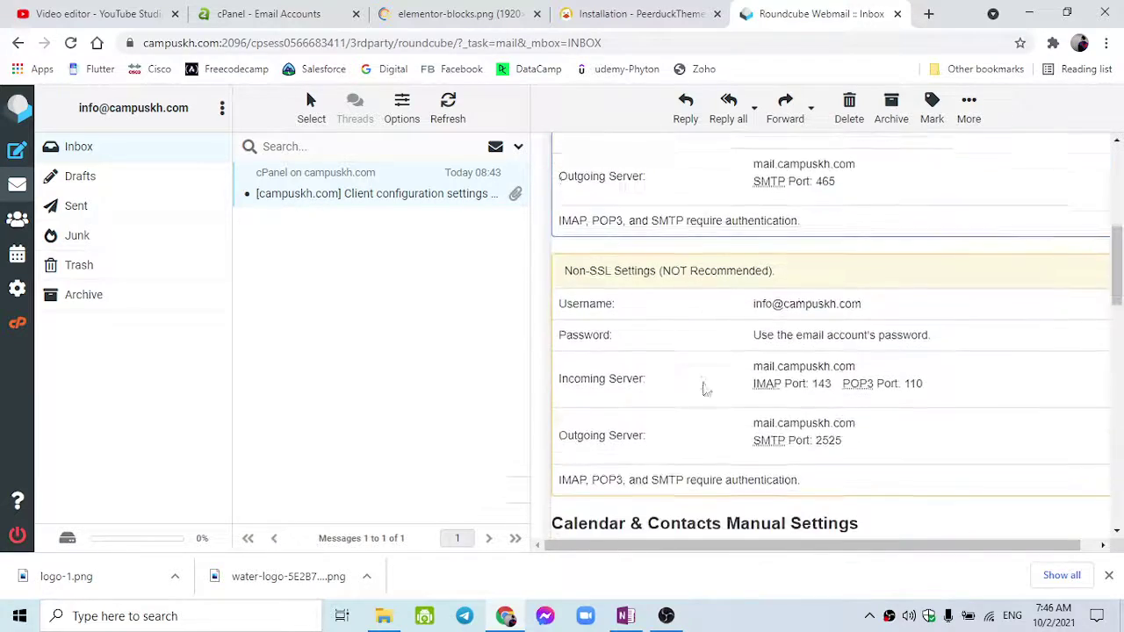
{"action": "scroll", "coordinate": [707, 387], "scroll_direction": "down", "scroll_amount": 8}
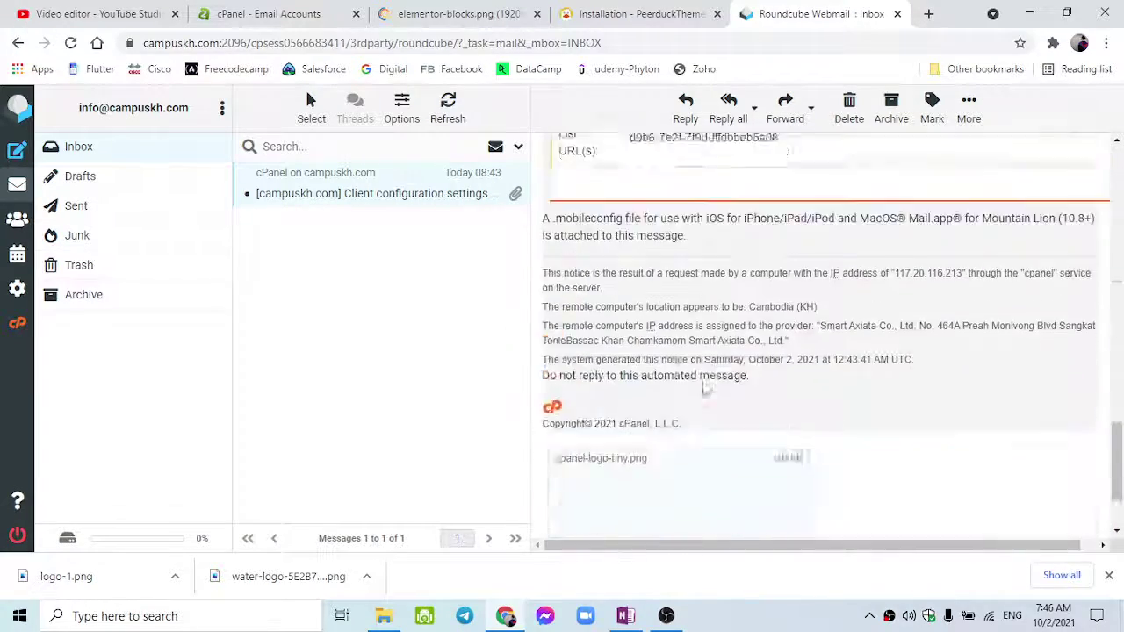
{"action": "scroll", "coordinate": [706, 389], "scroll_direction": "up", "scroll_amount": 15}
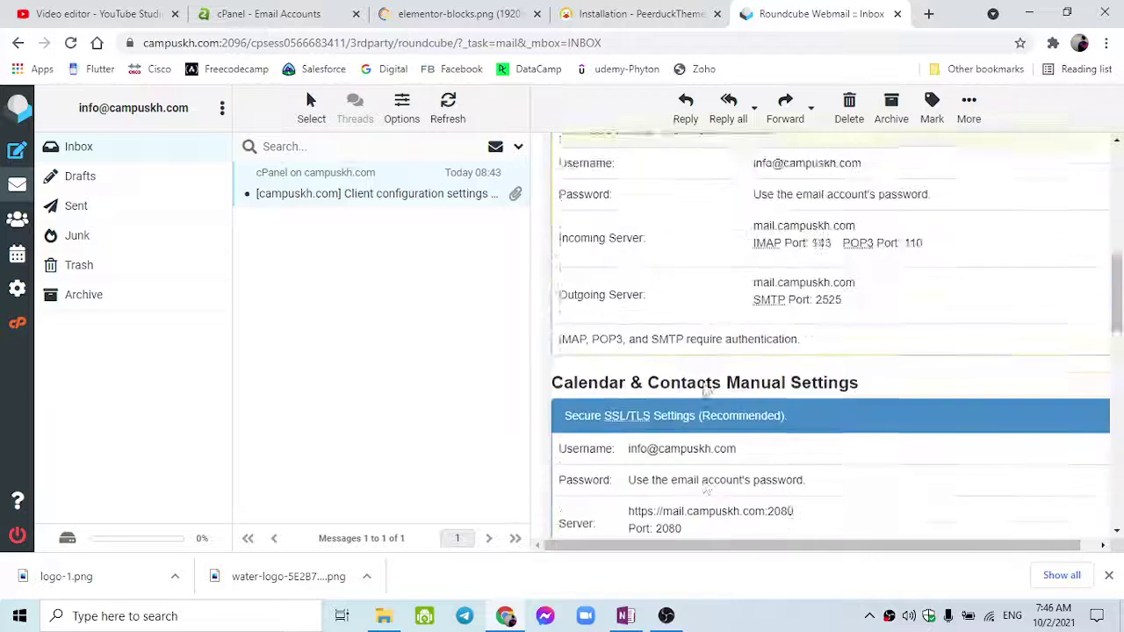
{"action": "scroll", "coordinate": [707, 389], "scroll_direction": "up", "scroll_amount": 2}
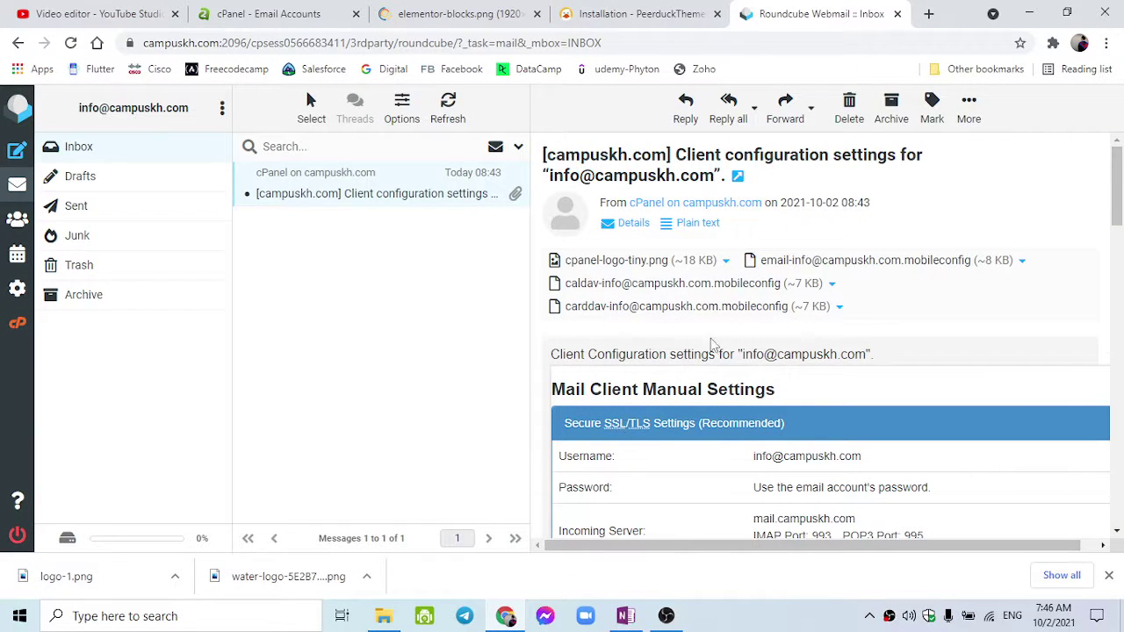
{"action": "scroll", "coordinate": [712, 347], "scroll_direction": "down", "scroll_amount": 10}
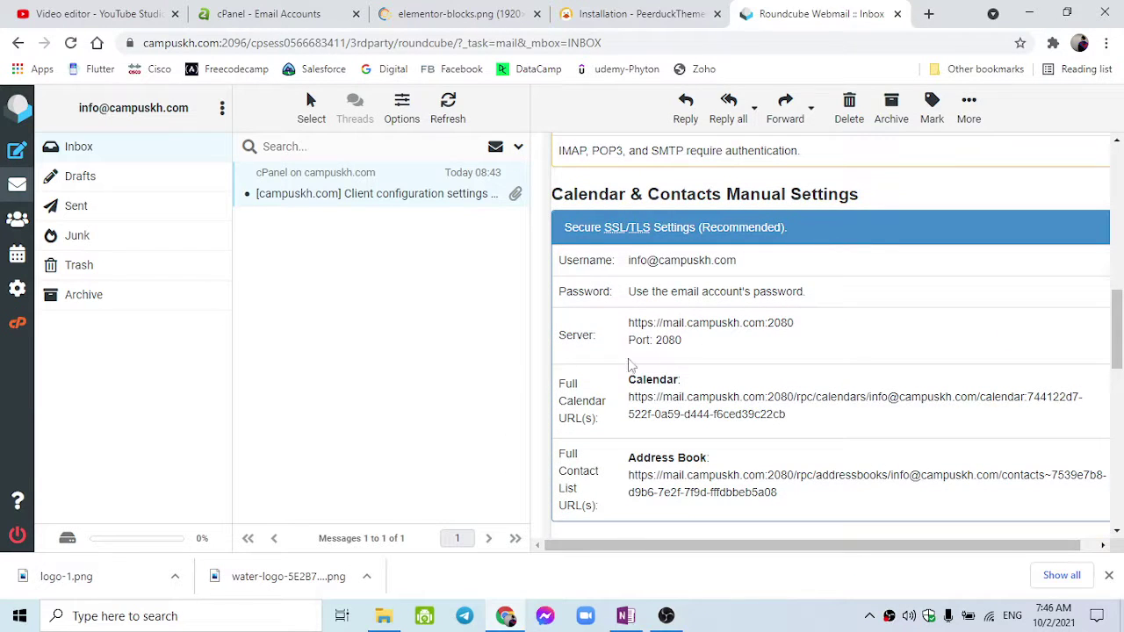
{"action": "scroll", "coordinate": [664, 363], "scroll_direction": "up", "scroll_amount": 4}
{"action": "scroll", "coordinate": [665, 362], "scroll_direction": "up", "scroll_amount": 3}
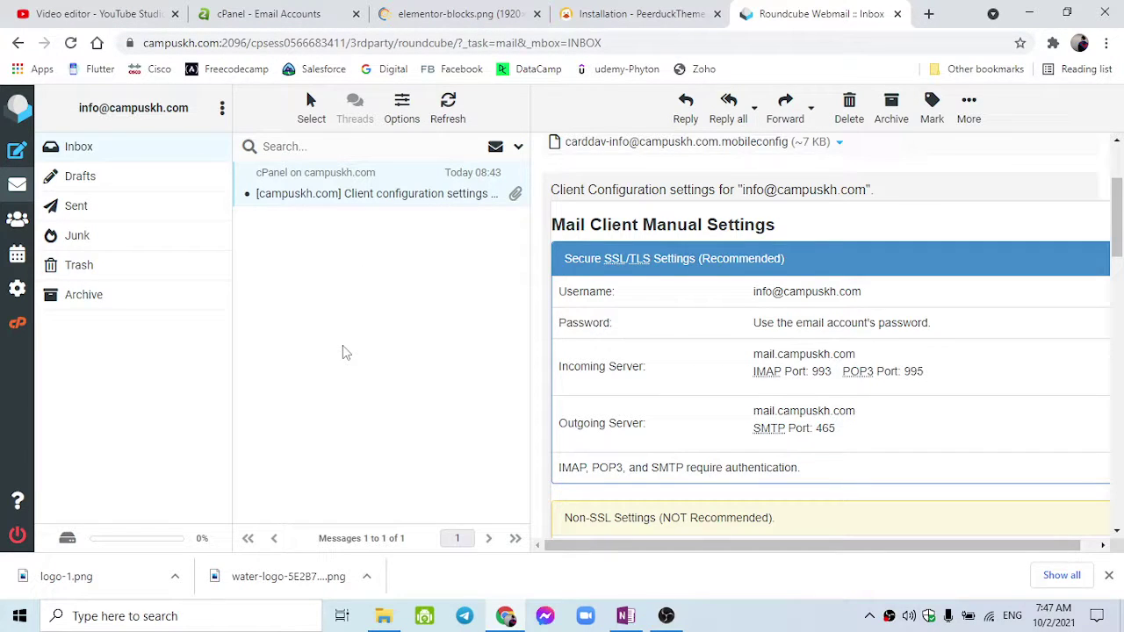
Check the Drafts and Sent folders, finding Sent empty, then bring up the Start menu.
{"action": "left_click", "coordinate": [143, 180]}
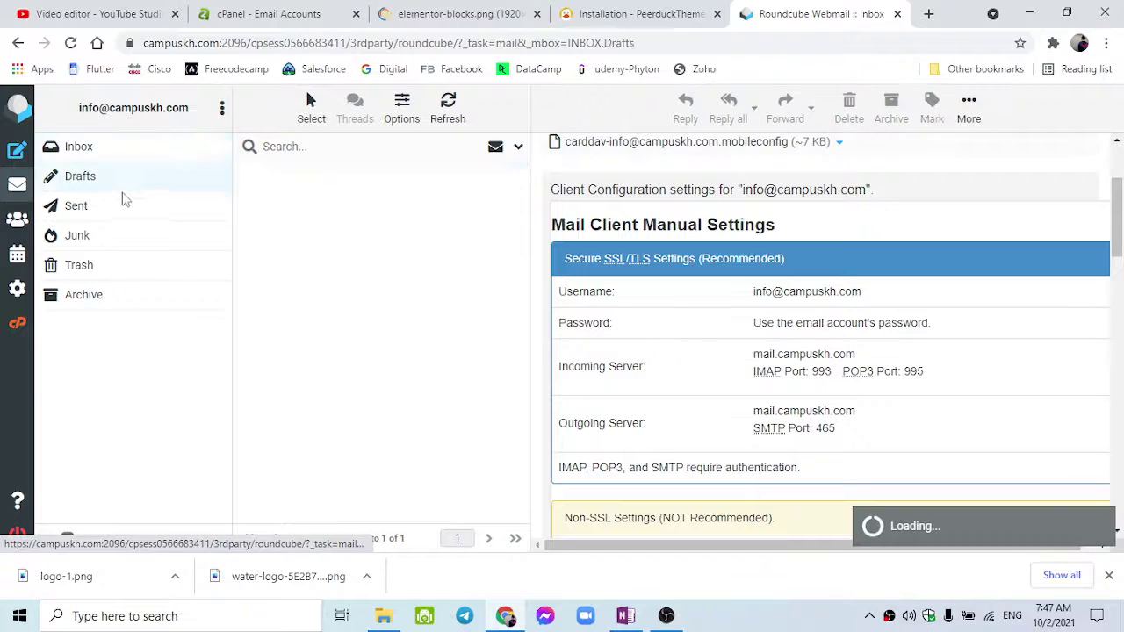
{"action": "left_click", "coordinate": [120, 213]}
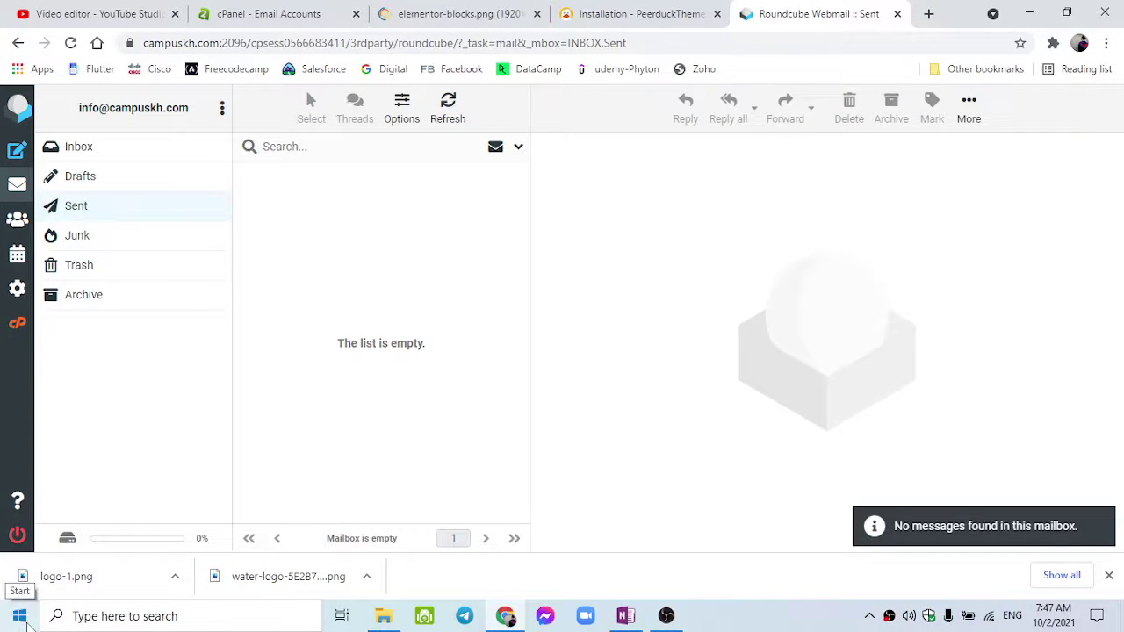
{"action": "left_click", "coordinate": [20, 615]}
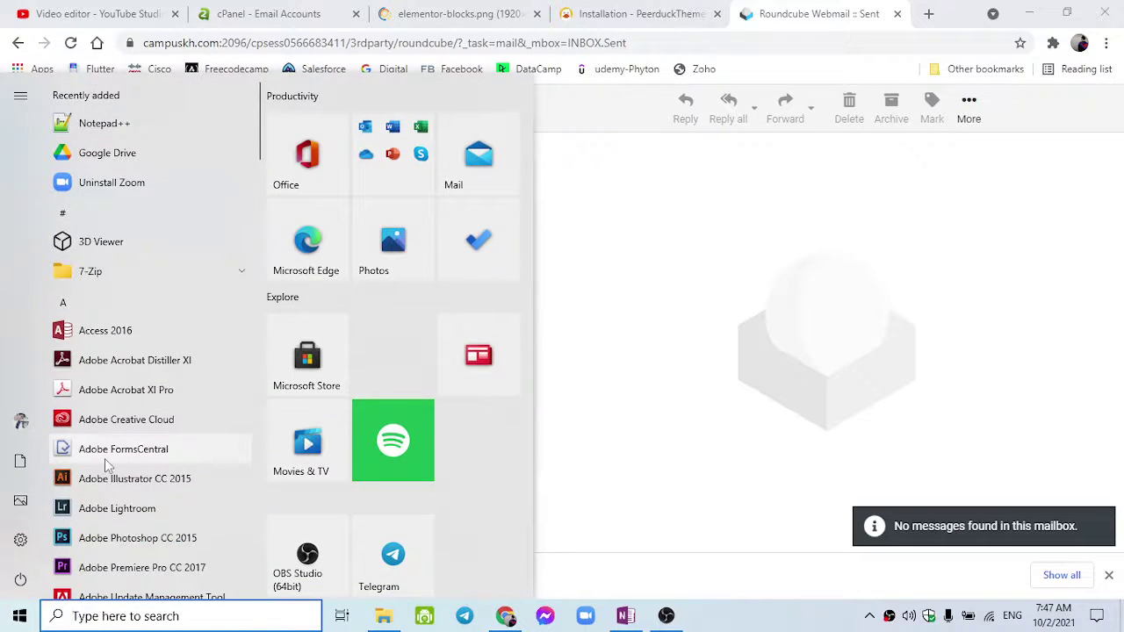
Launch Outlook 2016, accept the certificate warning, and show the first account's Outlook Today.
{"action": "type", "text": "outl"}
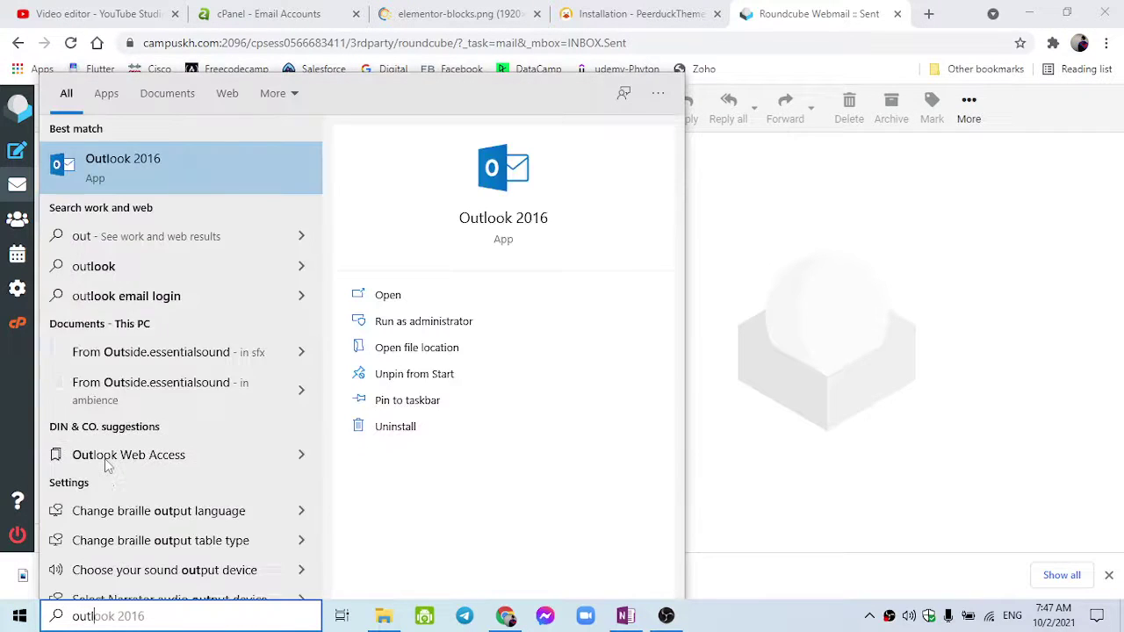
{"action": "type", "text": "oo"}
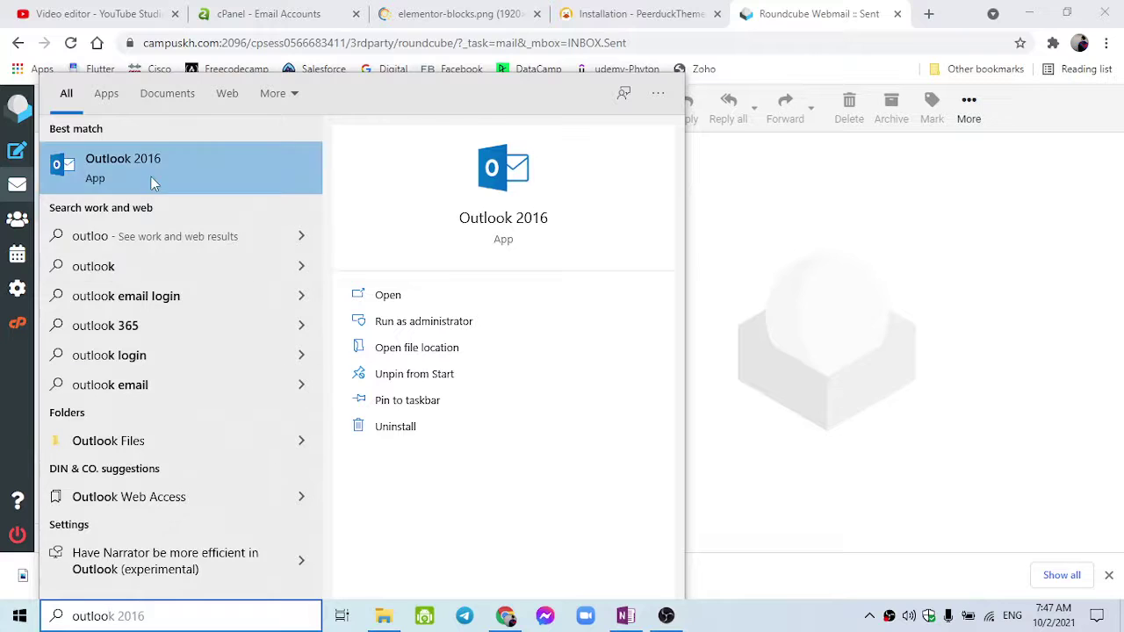
{"action": "left_click", "coordinate": [151, 177]}
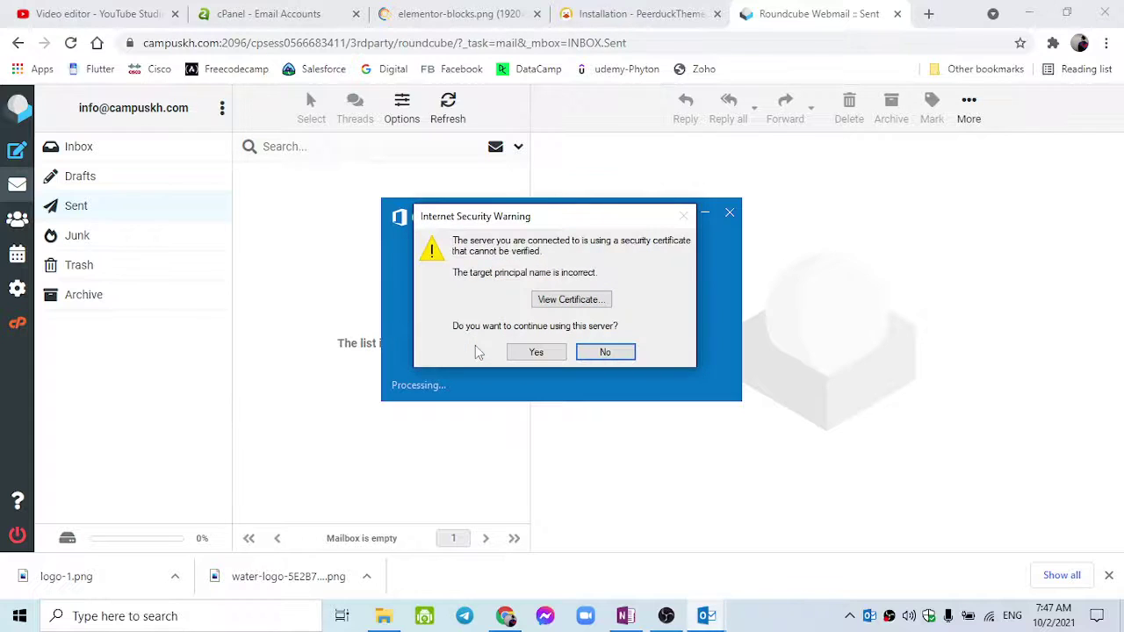
{"action": "left_click", "coordinate": [536, 352]}
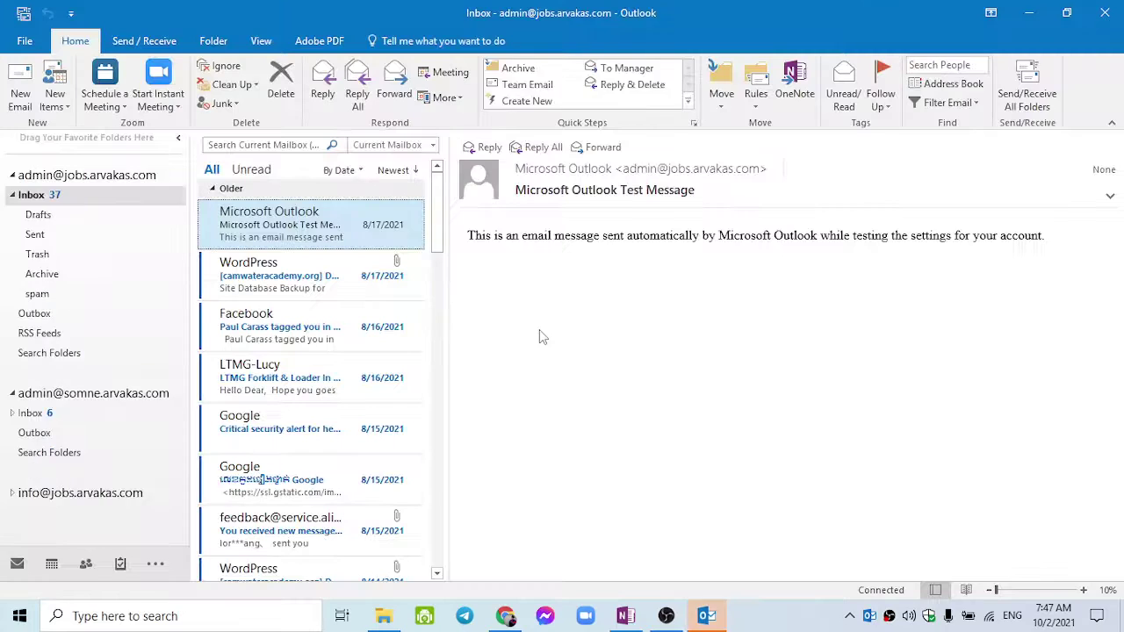
{"action": "left_click", "coordinate": [53, 176]}
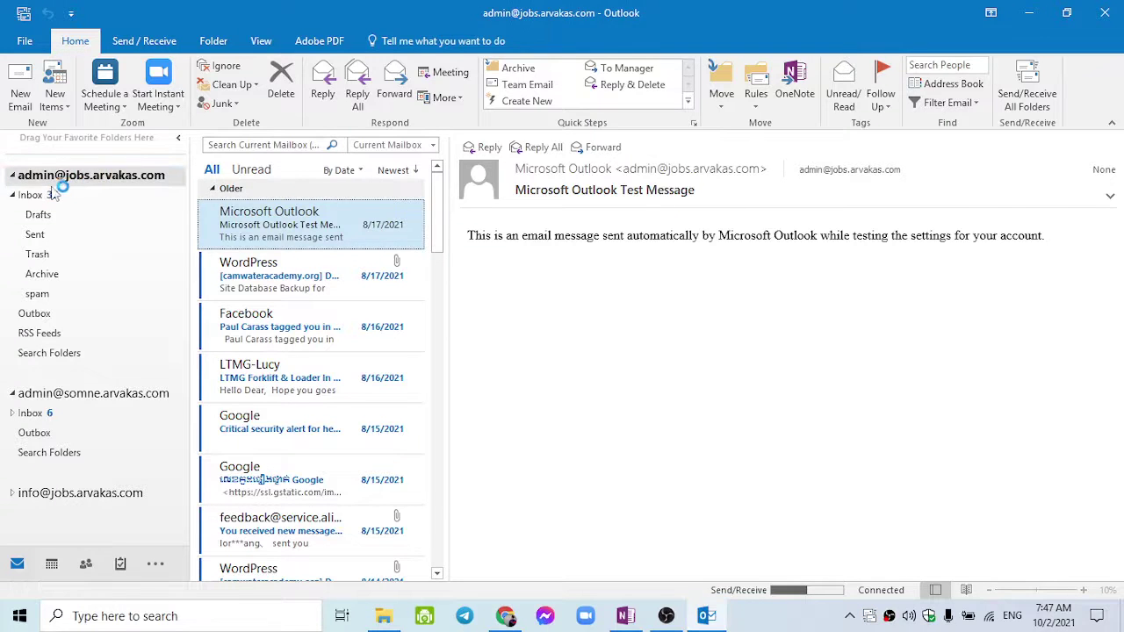
{"action": "left_click", "coordinate": [13, 195]}
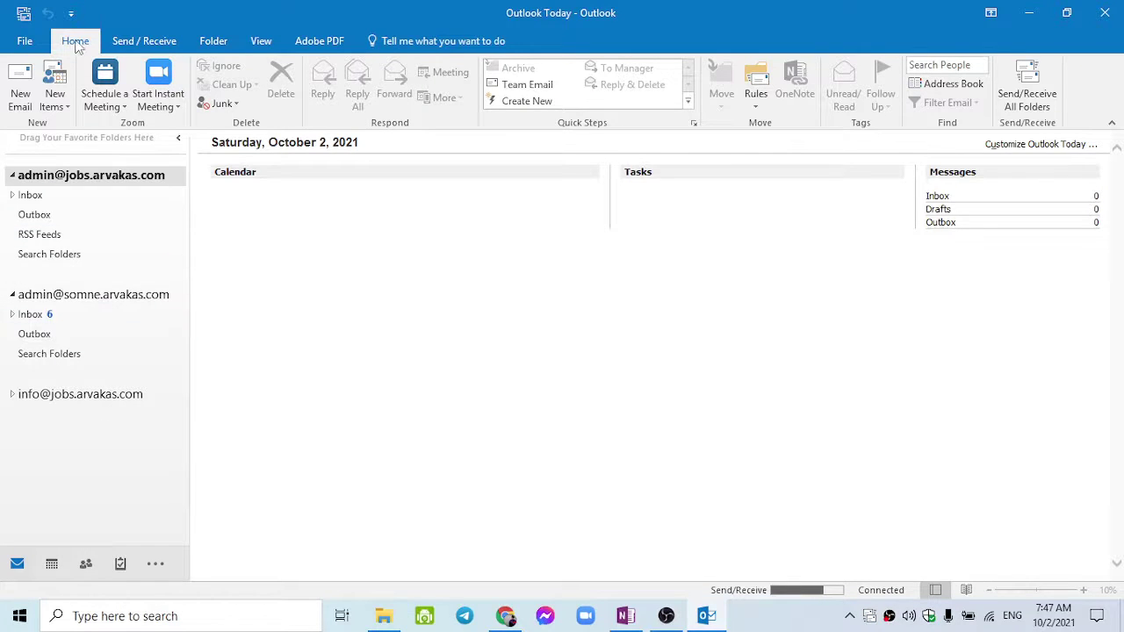
Start adding a new e-mail account from File > Info, then return to the browser.
{"action": "left_click", "coordinate": [39, 39]}
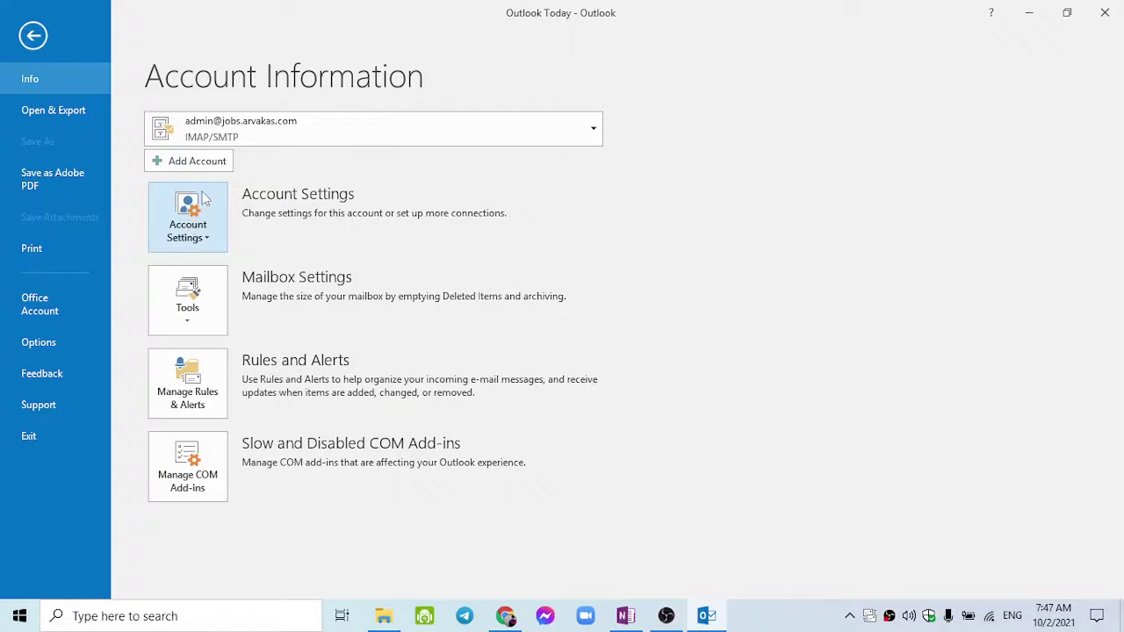
{"action": "left_click", "coordinate": [210, 165]}
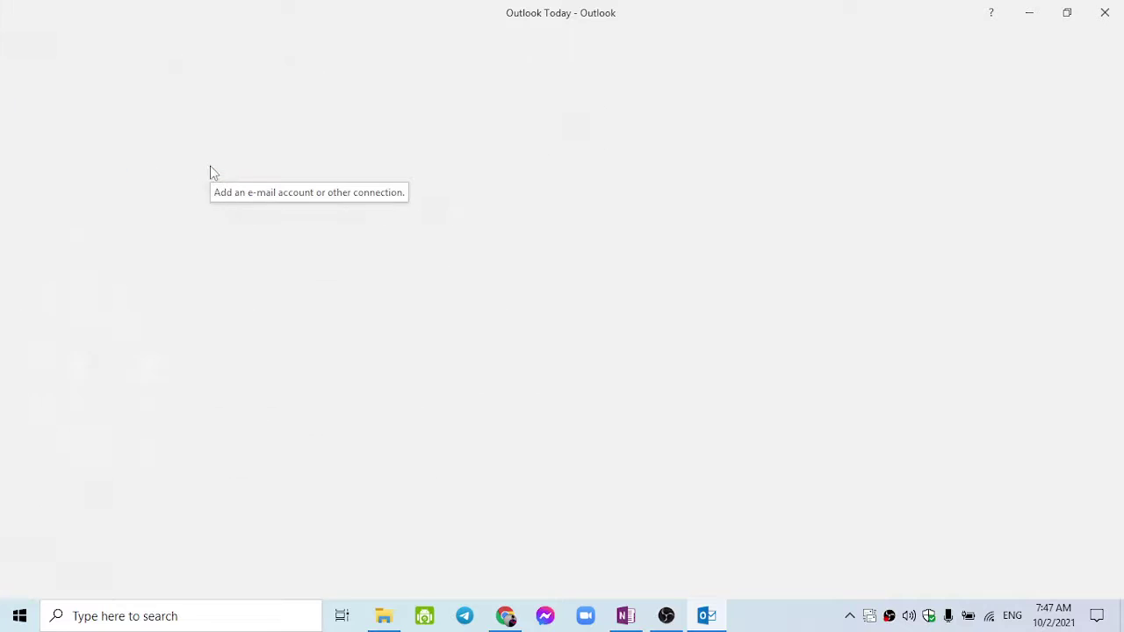
{"action": "left_click", "coordinate": [505, 615]}
{"action": "left_click", "coordinate": [657, 27]}
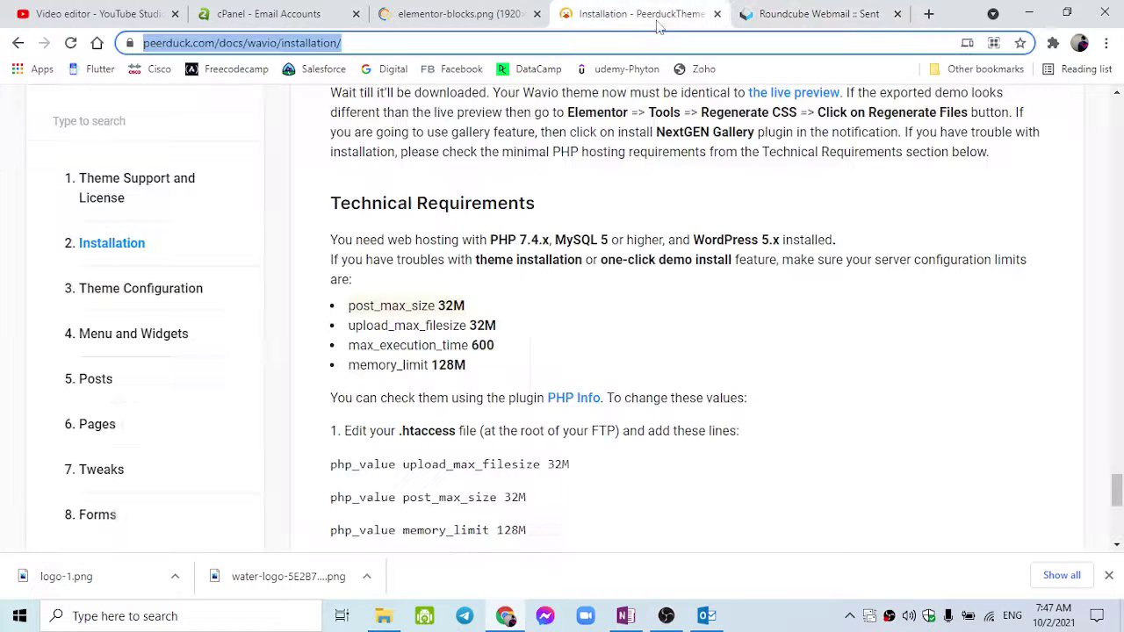
Open the campuskh.com account's mail client setup details and mark the Outlook 2010 for Windows entry.
{"action": "left_click", "coordinate": [268, 14]}
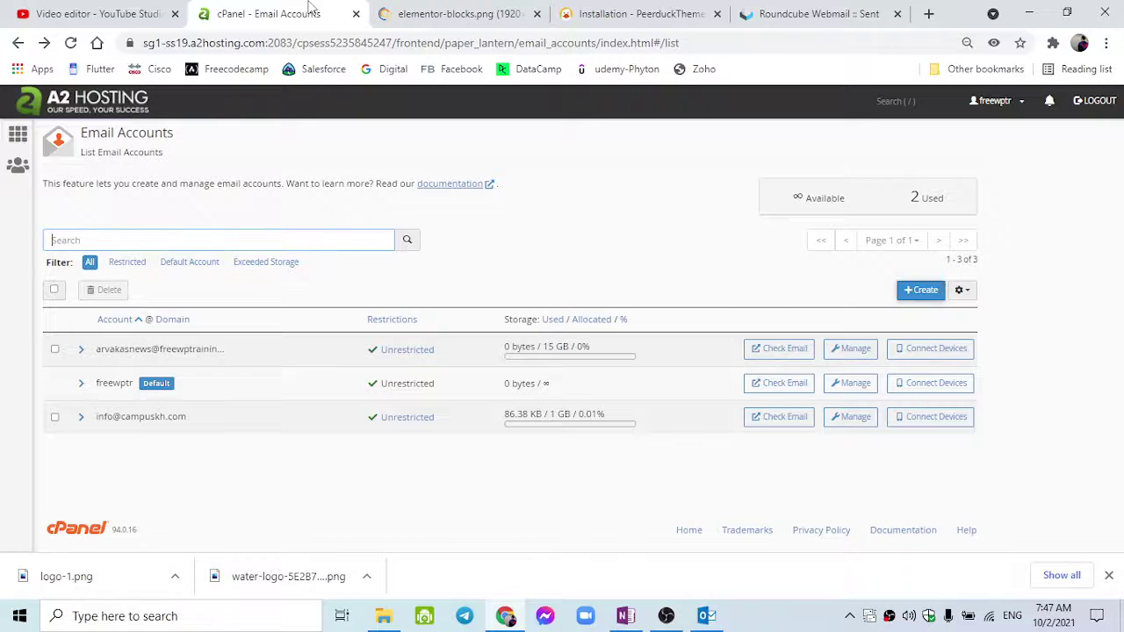
{"action": "left_click", "coordinate": [910, 421]}
{"action": "scroll", "coordinate": [790, 422], "scroll_direction": "down", "scroll_amount": 10}
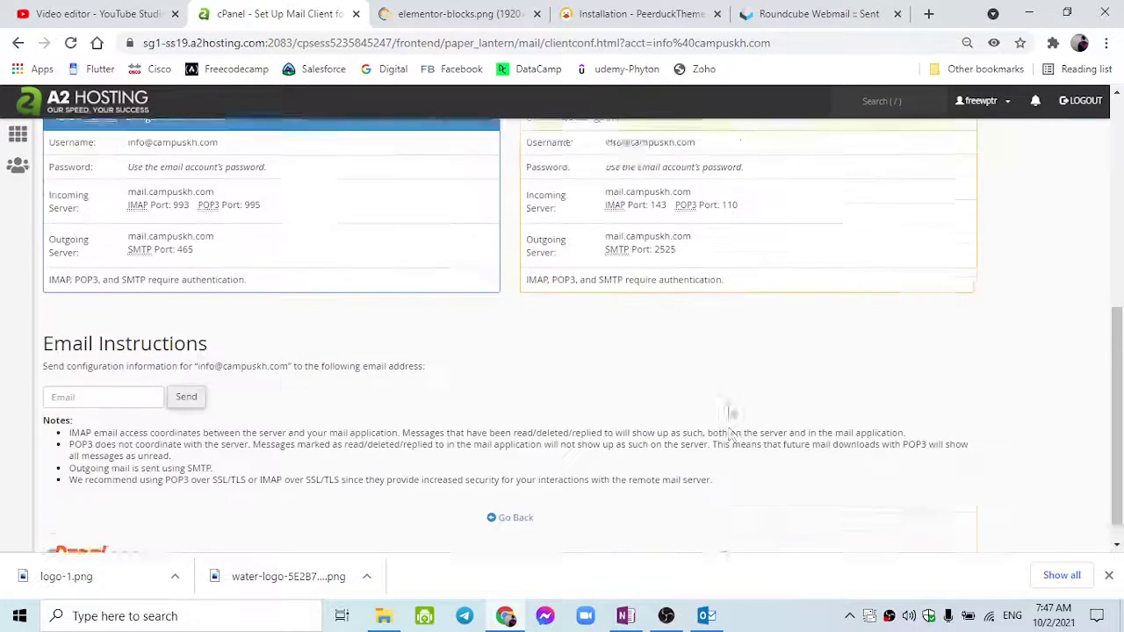
{"action": "scroll", "coordinate": [731, 433], "scroll_direction": "up", "scroll_amount": 3}
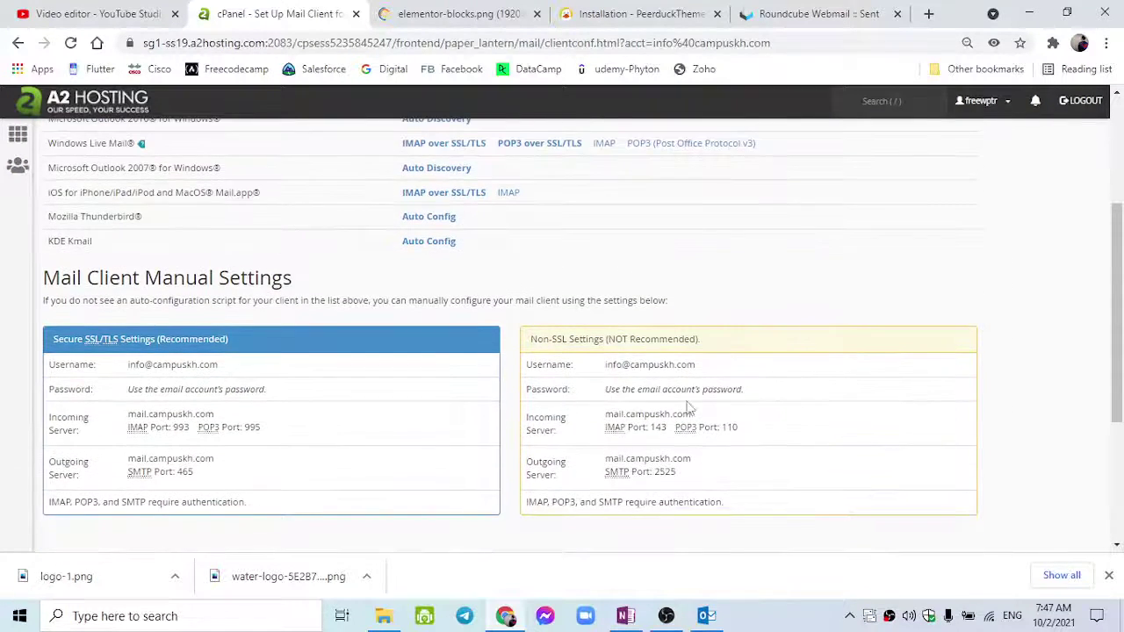
{"action": "scroll", "coordinate": [415, 400], "scroll_direction": "up", "scroll_amount": 2}
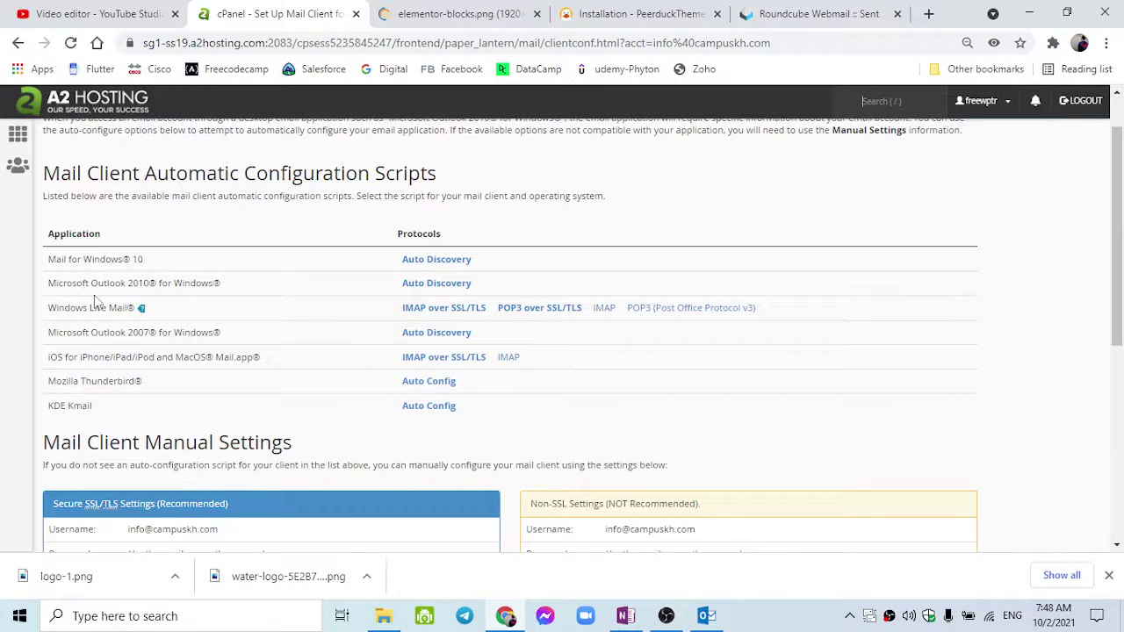
{"action": "left_click_drag", "start_coordinate": [76, 283], "coordinate": [259, 295]}
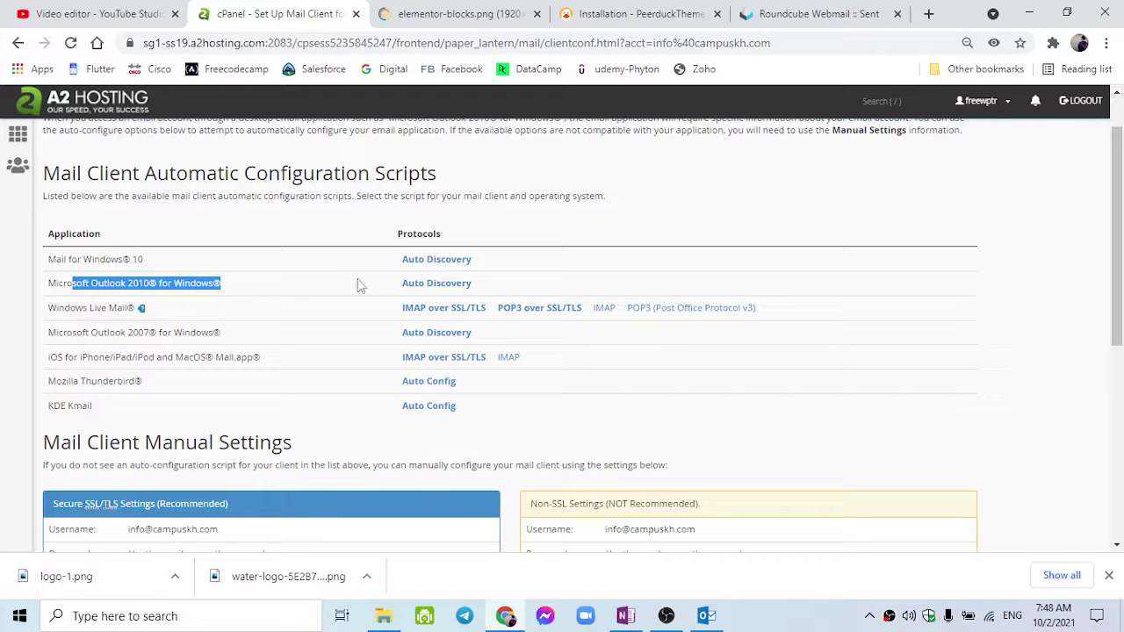
{"action": "scroll", "coordinate": [395, 325], "scroll_direction": "down", "scroll_amount": 4}
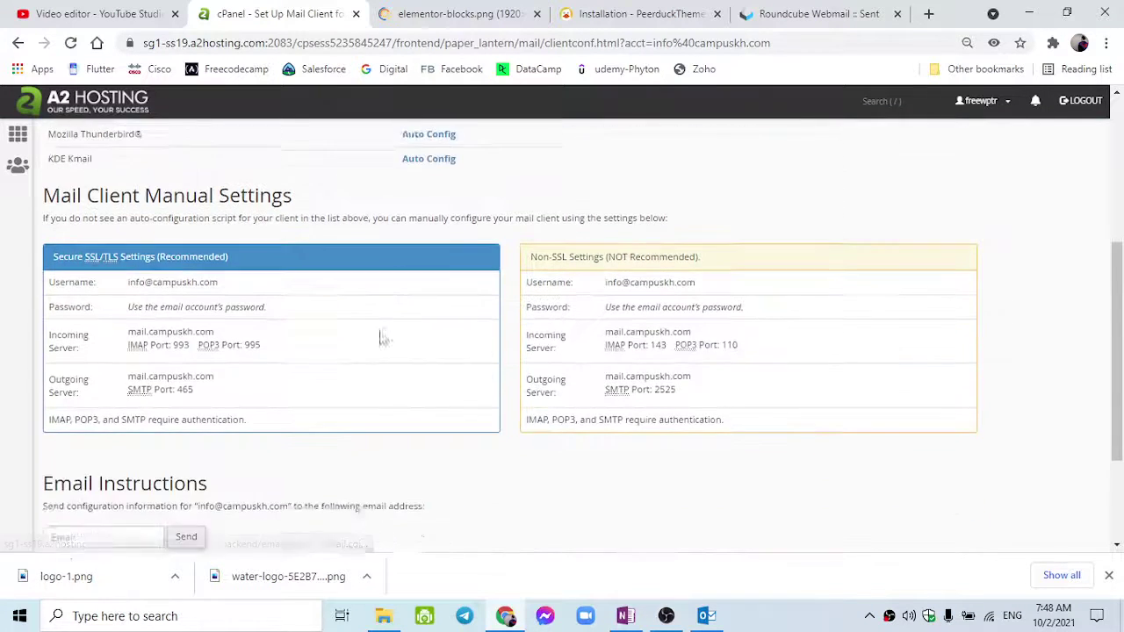
{"action": "scroll", "coordinate": [372, 356], "scroll_direction": "up", "scroll_amount": 3}
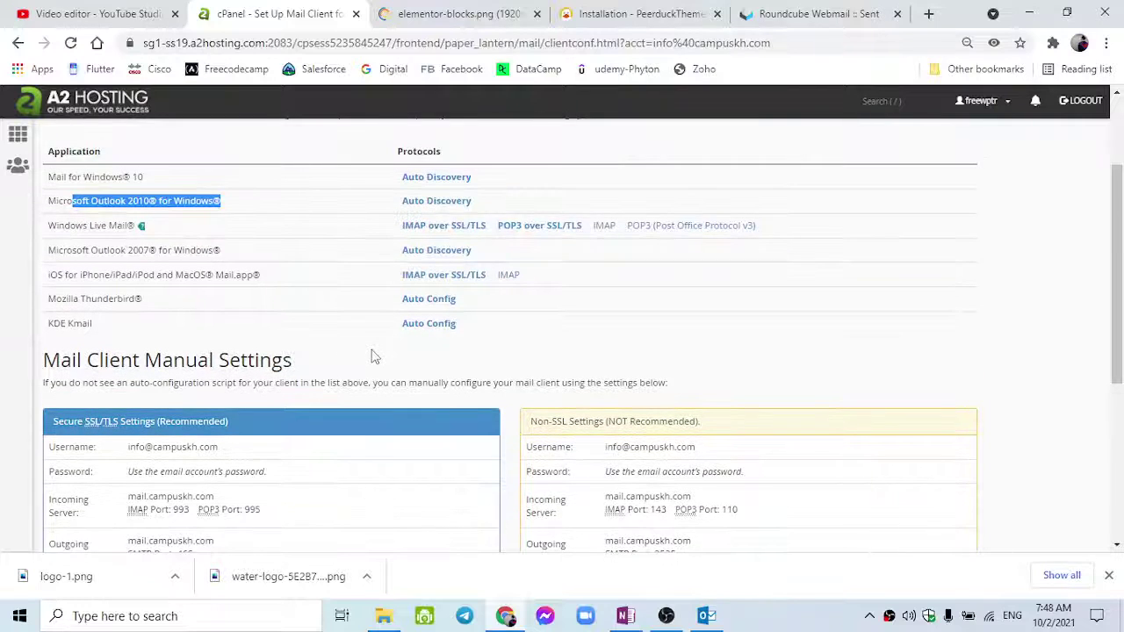
{"action": "scroll", "coordinate": [372, 356], "scroll_direction": "down", "scroll_amount": 1}
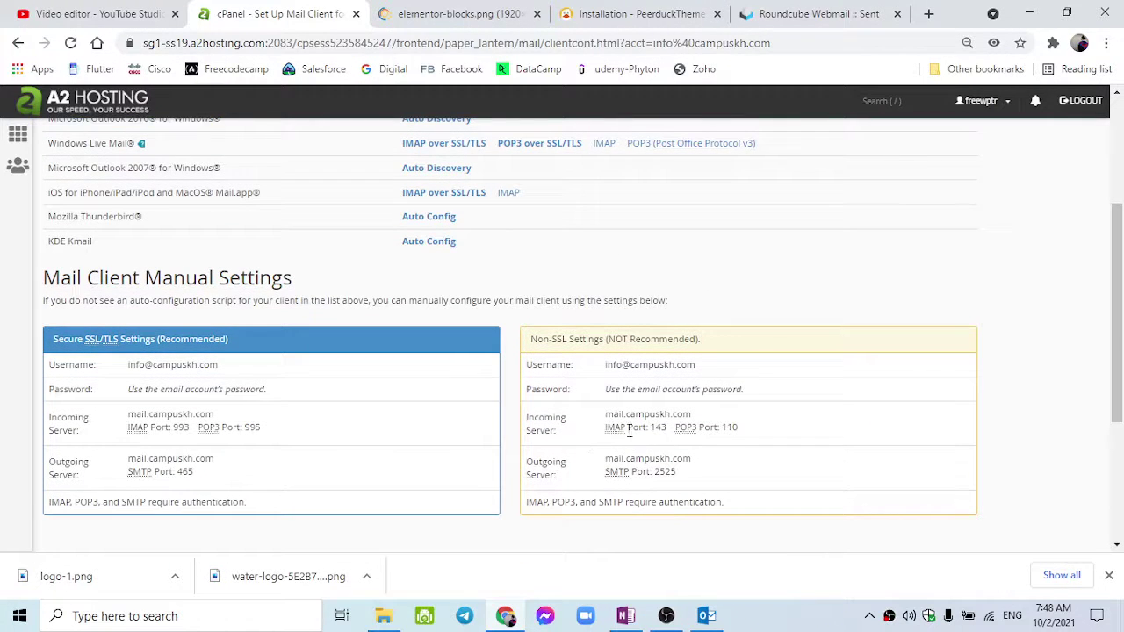
Highlight the Non-SSL incoming server name, incoming ports and outgoing server details.
{"action": "left_click_drag", "start_coordinate": [629, 430], "coordinate": [740, 428]}
{"action": "left_click", "coordinate": [635, 412]}
{"action": "left_click_drag", "start_coordinate": [605, 414], "coordinate": [710, 414]}
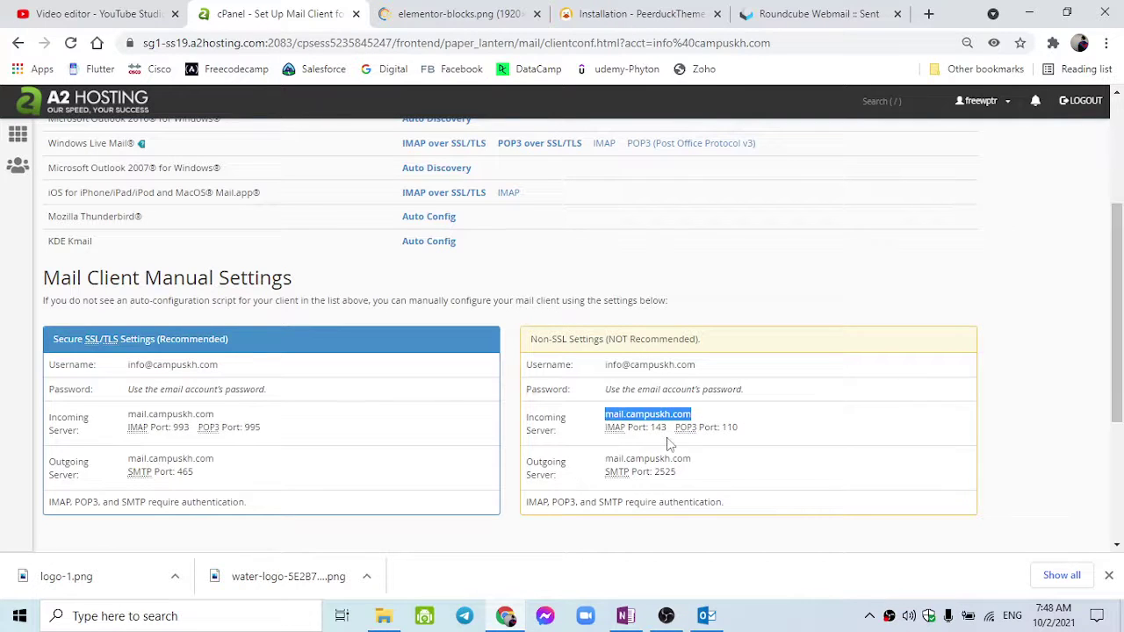
{"action": "left_click_drag", "start_coordinate": [604, 456], "coordinate": [693, 475]}
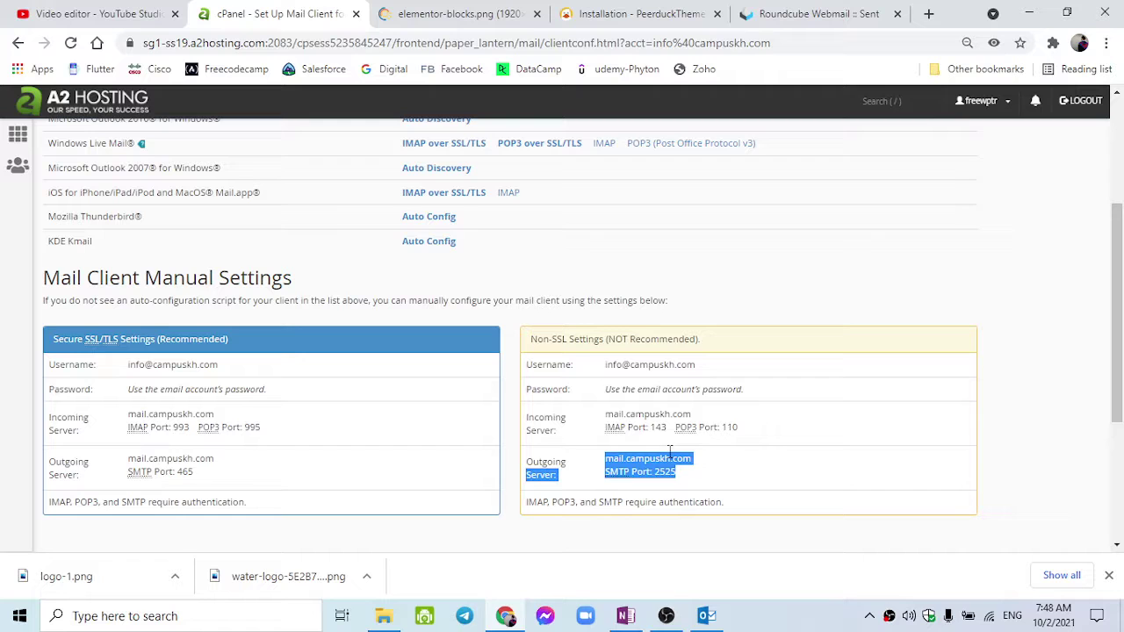
{"action": "left_click", "coordinate": [590, 362]}
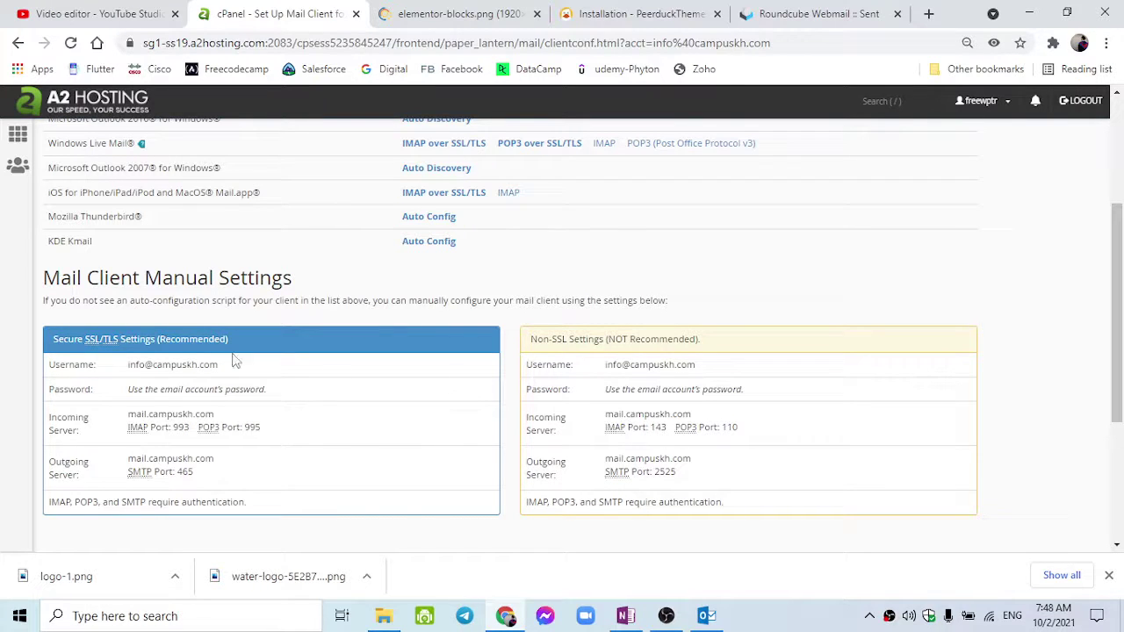
Highlight the secure SSL/TLS incoming server, IMAP port 993 and SMTP port.
{"action": "left_click_drag", "start_coordinate": [79, 336], "coordinate": [108, 339]}
{"action": "left_click_drag", "start_coordinate": [129, 414], "coordinate": [240, 418]}
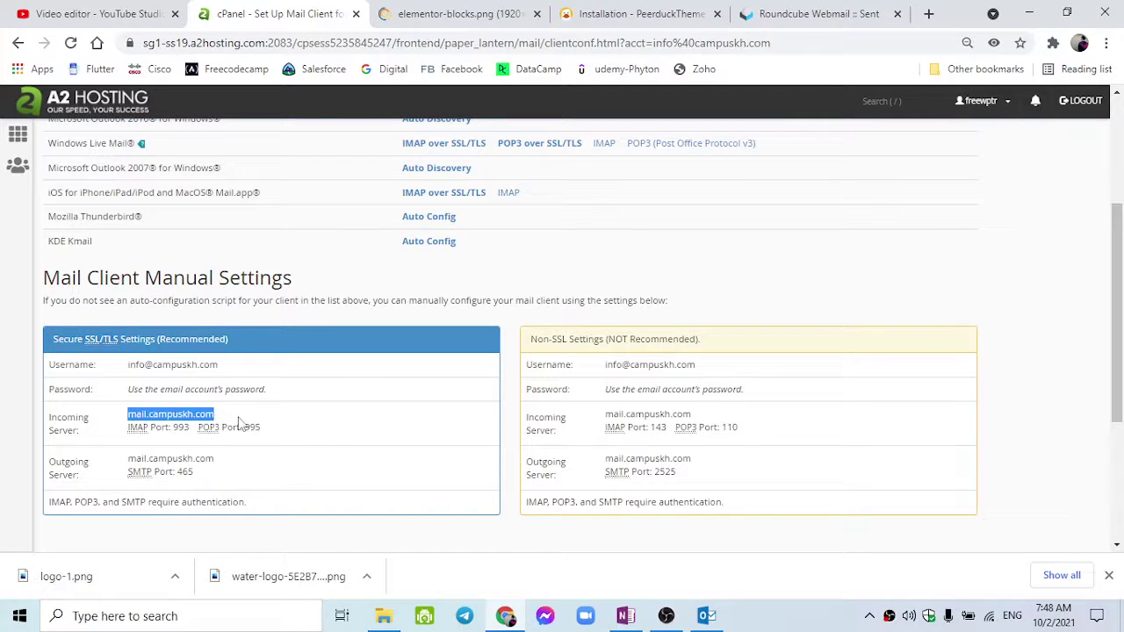
{"action": "double_click", "coordinate": [180, 427]}
{"action": "double_click", "coordinate": [157, 471]}
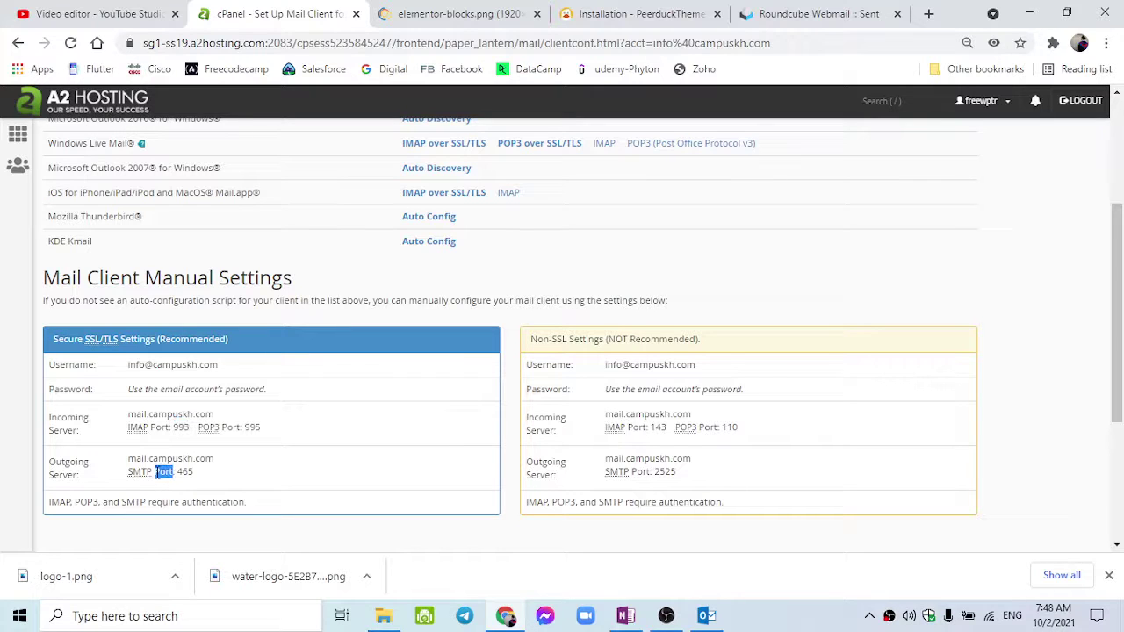
{"action": "left_click", "coordinate": [170, 427]}
Highlight the secure and non-SSL outgoing server names and non-SSL SMTP port 2525, then return to Outlook.
{"action": "left_click_drag", "start_coordinate": [128, 458], "coordinate": [209, 458]}
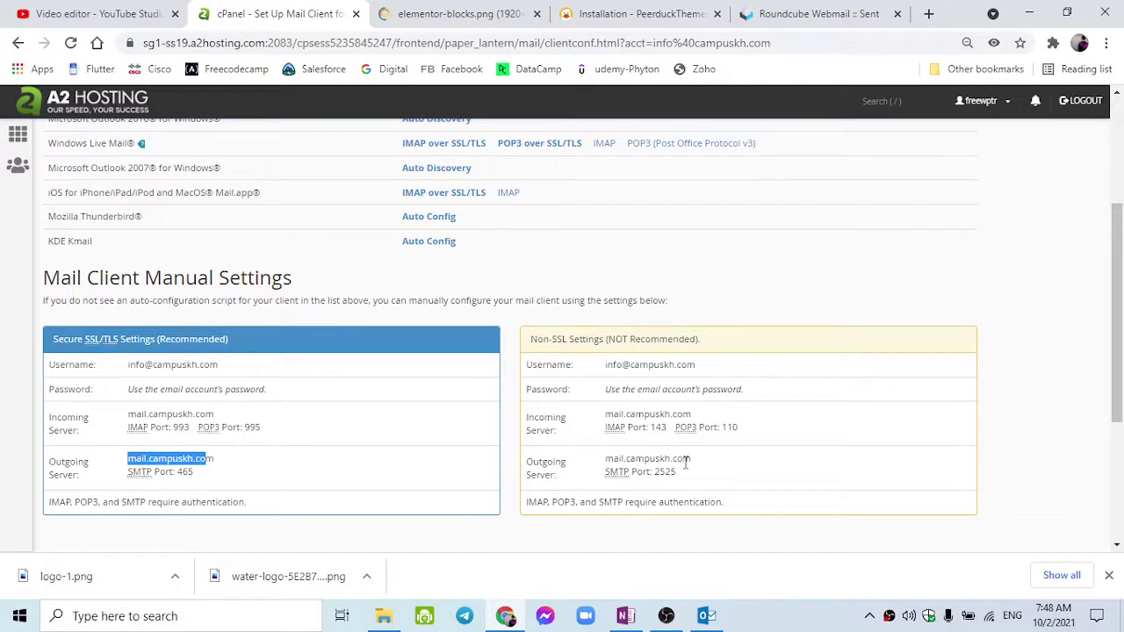
{"action": "left_click_drag", "start_coordinate": [690, 458], "coordinate": [606, 460]}
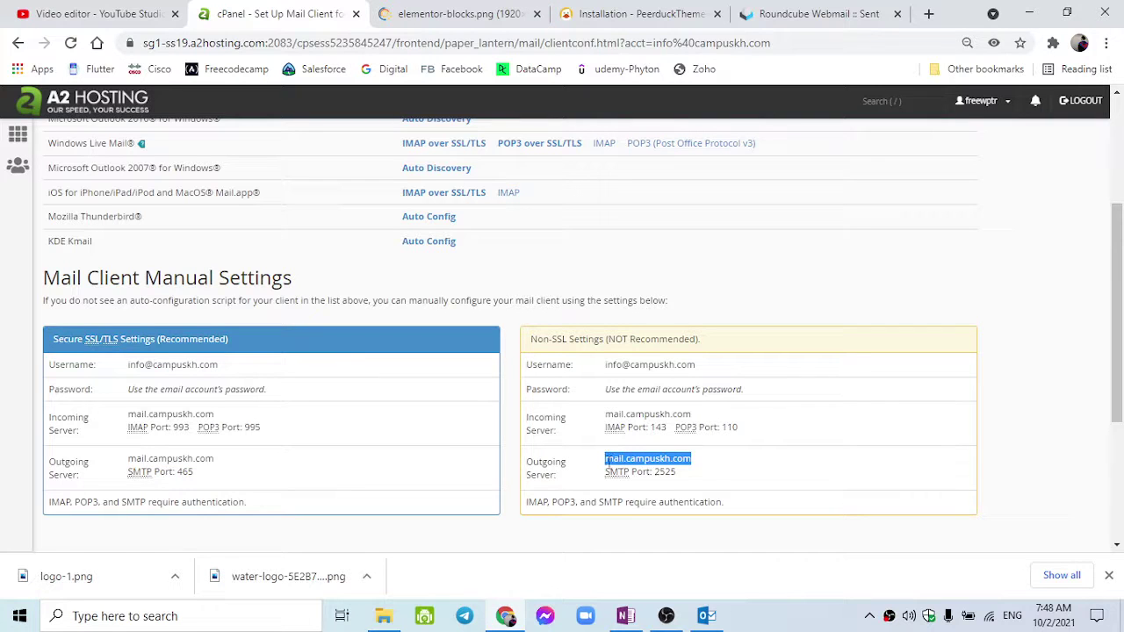
{"action": "left_click_drag", "start_coordinate": [676, 473], "coordinate": [605, 472]}
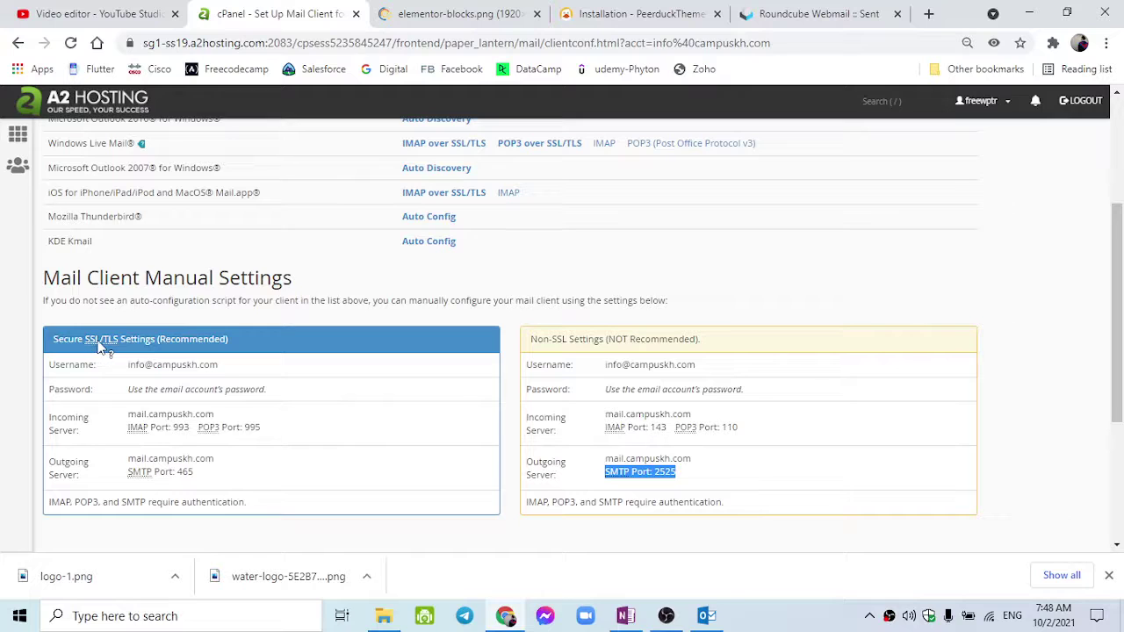
{"action": "left_click", "coordinate": [579, 343]}
{"action": "triple_click", "coordinate": [580, 343]}
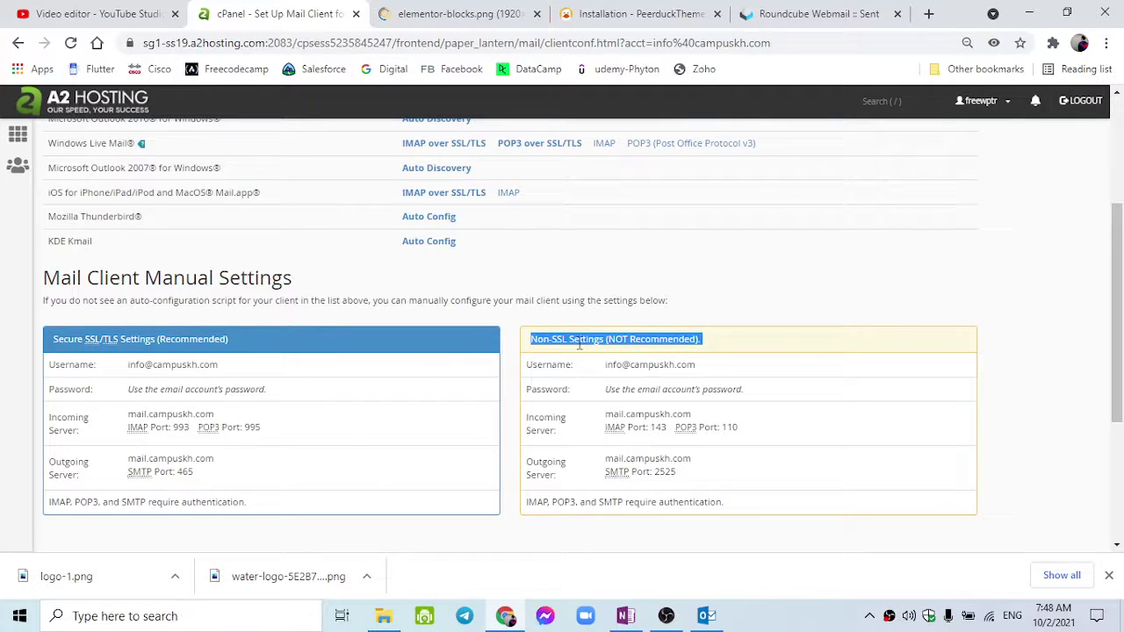
{"action": "left_click", "coordinate": [707, 616]}
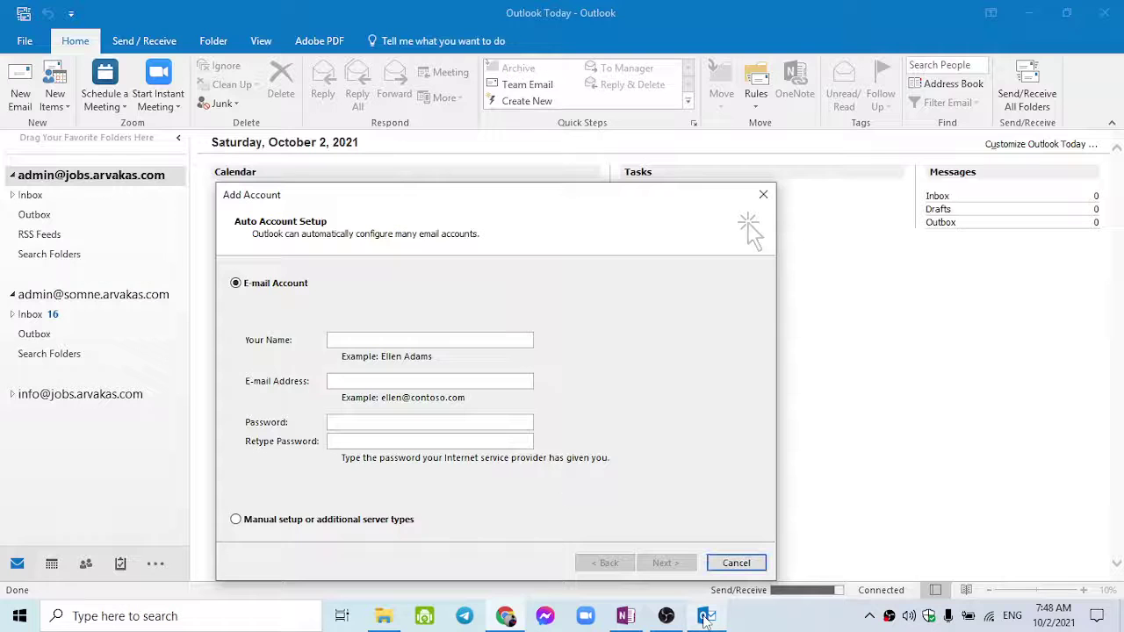
Enter 'Campus KH', the info mailbox address and its password, and allow autodiscover to configure IMAP.
{"action": "left_click", "coordinate": [397, 345]}
{"action": "type", "text": "A"}
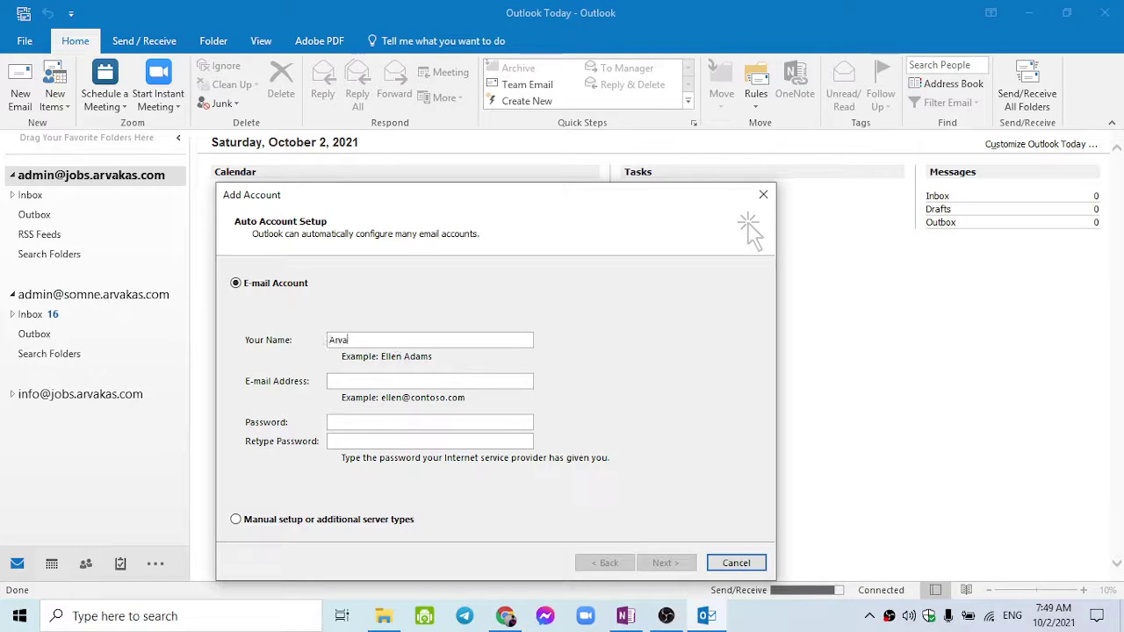
{"action": "type", "text": "Campus KH"}
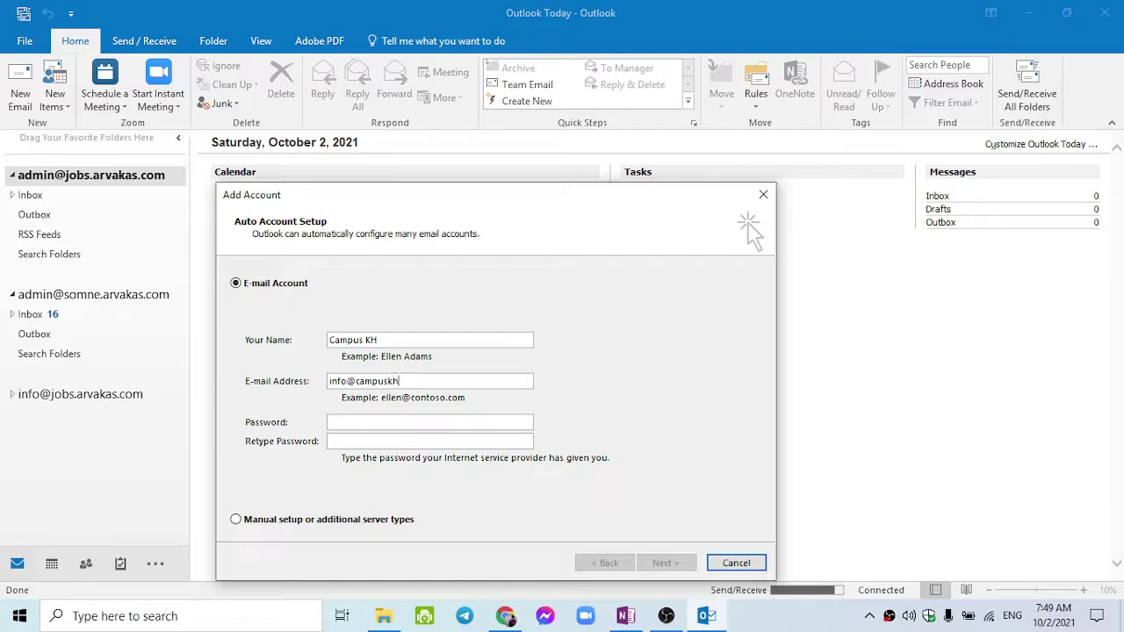
{"action": "type", "text": "om"}
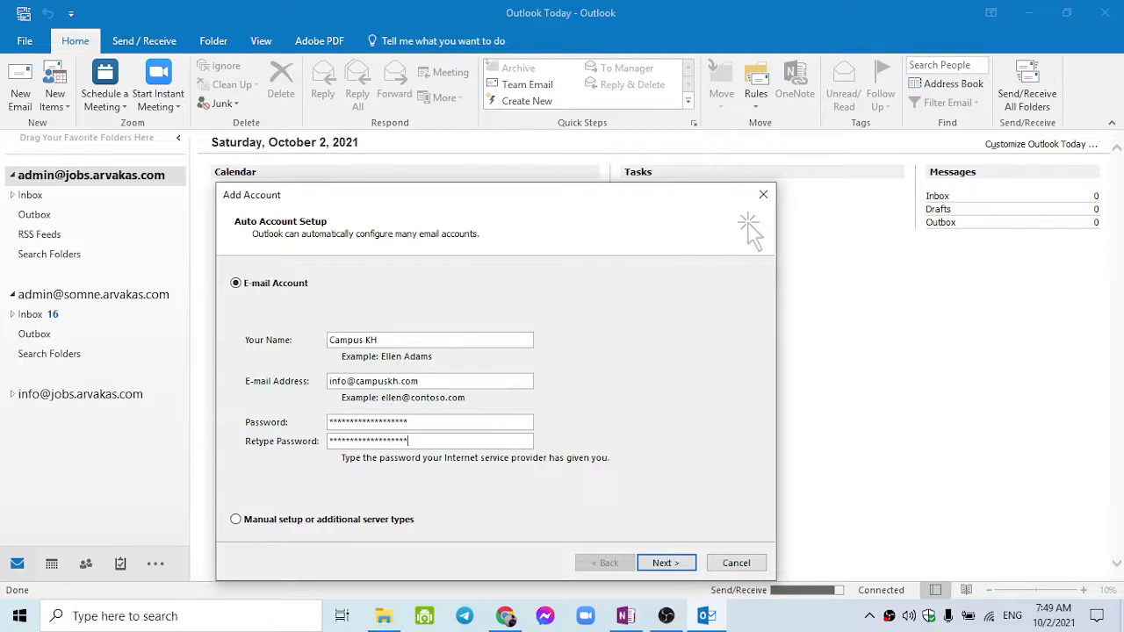
{"action": "left_click", "coordinate": [657, 567]}
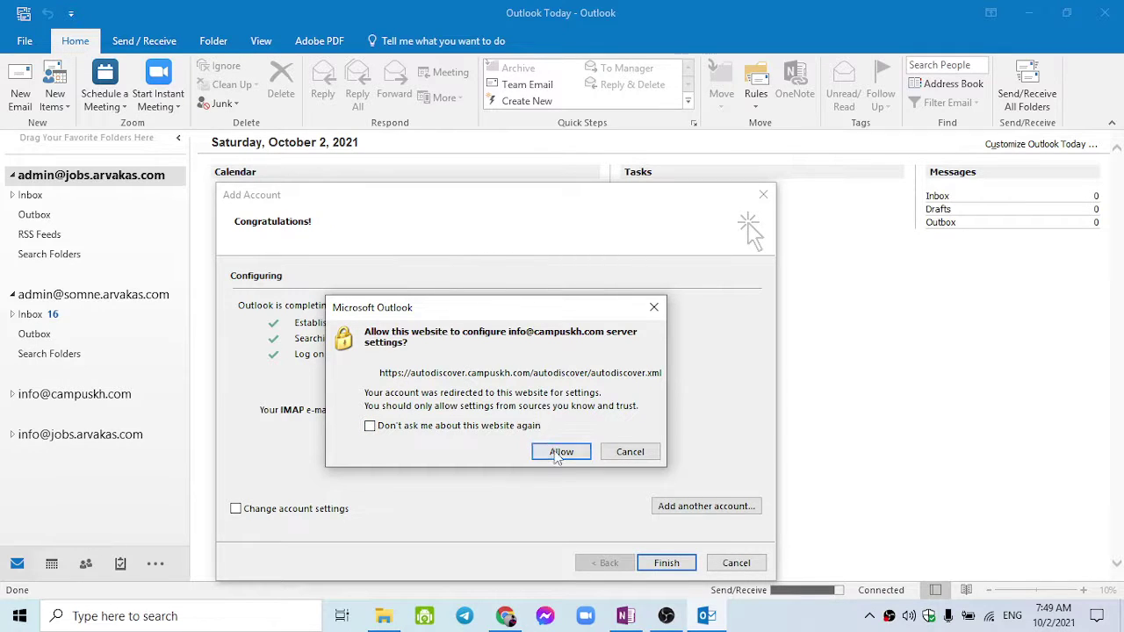
{"action": "left_click", "coordinate": [560, 452]}
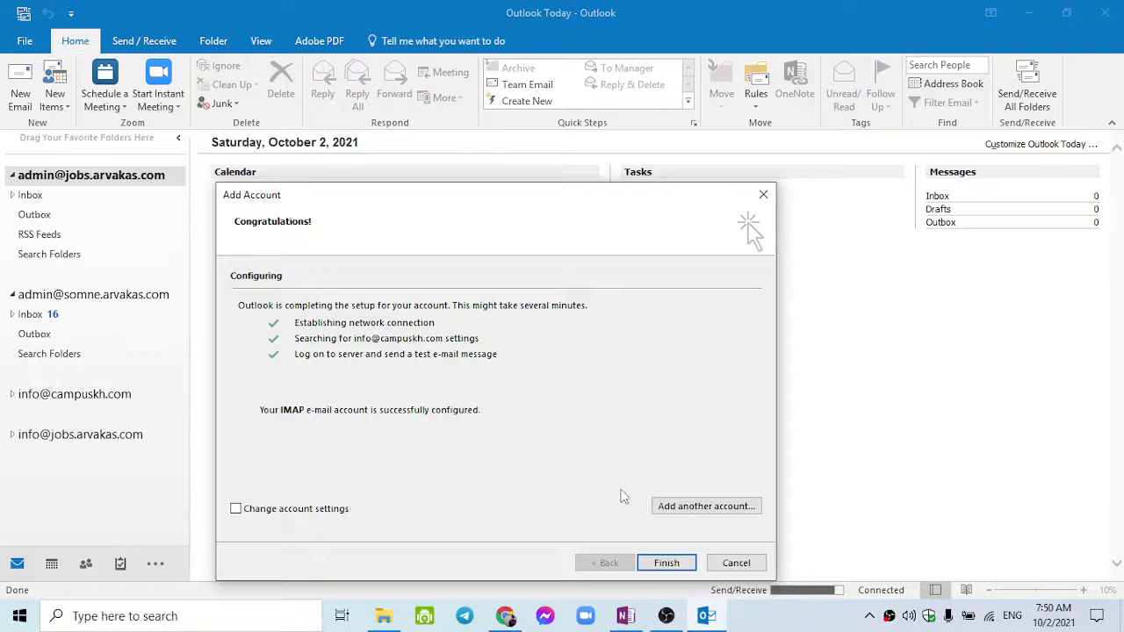
Finish the wizard and open the new campuskh.com account's Inbox with its subfolders expanded.
{"action": "left_click", "coordinate": [667, 565]}
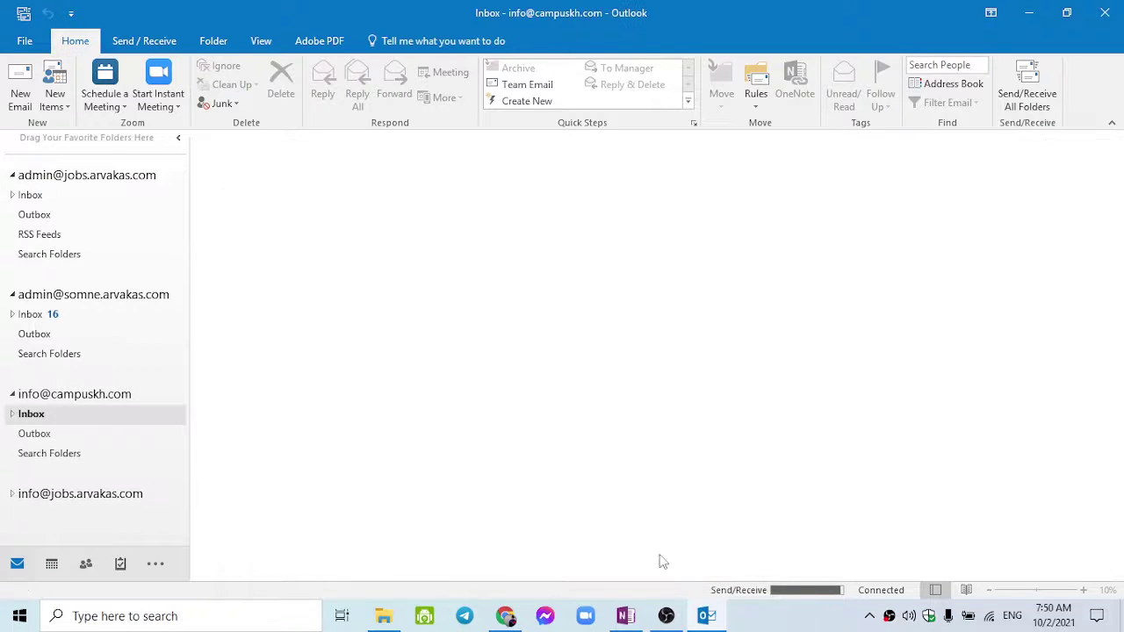
{"action": "left_click", "coordinate": [100, 497]}
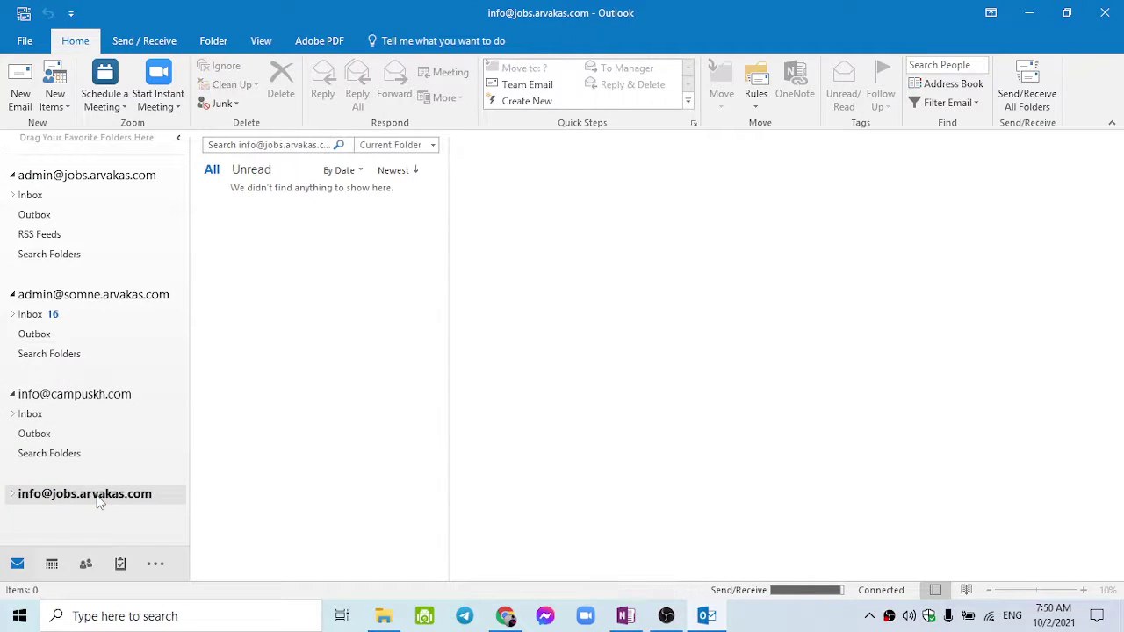
{"action": "left_click", "coordinate": [74, 397]}
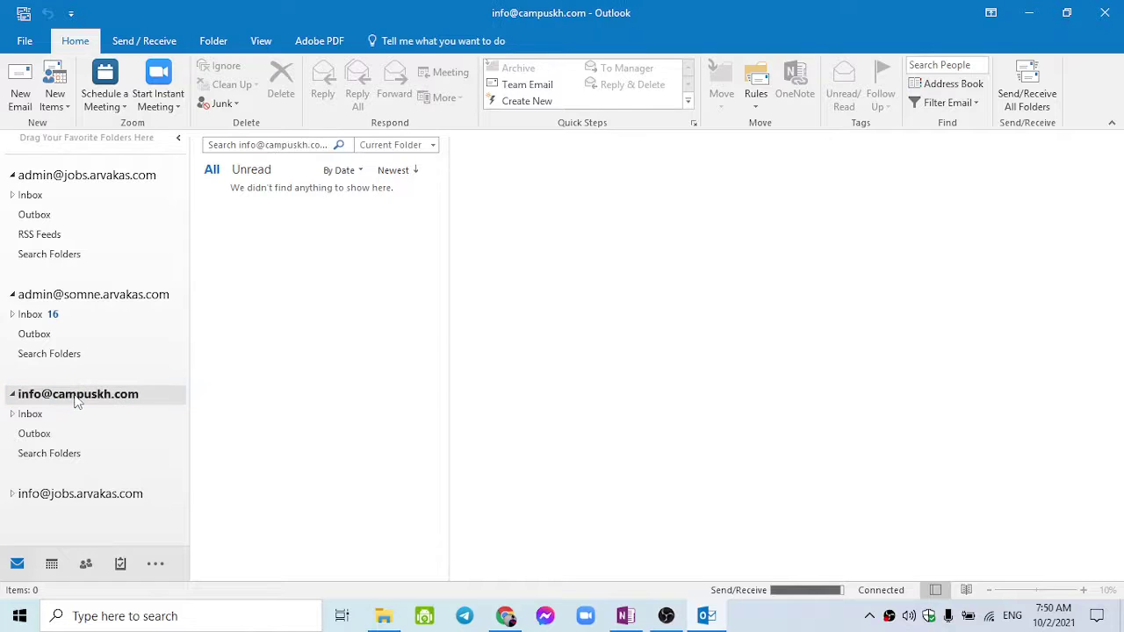
{"action": "left_click", "coordinate": [32, 415]}
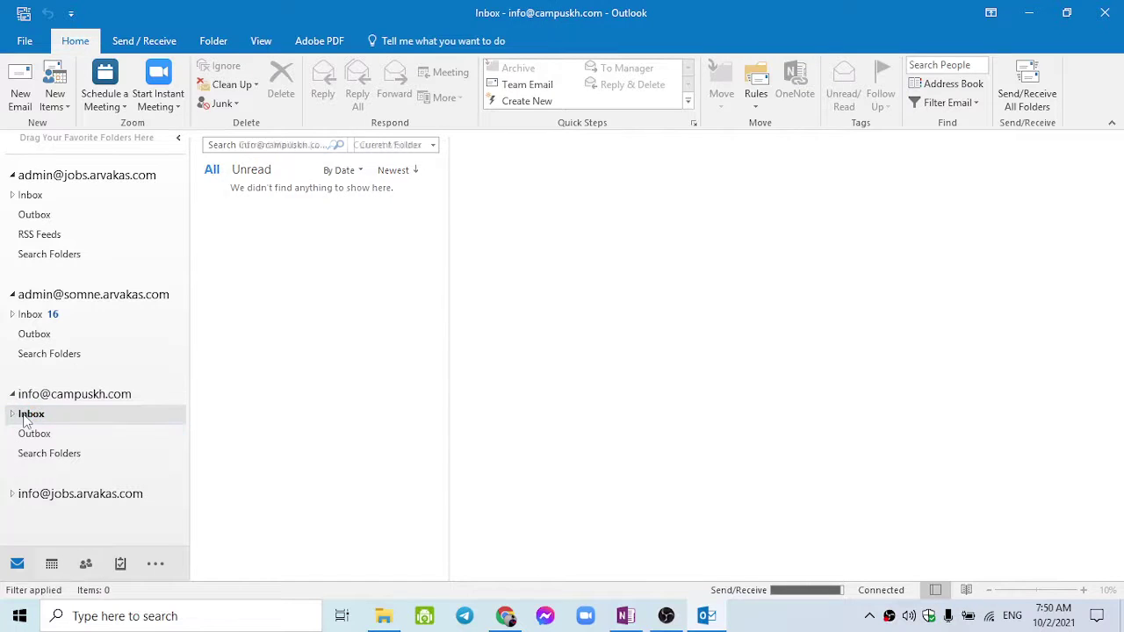
{"action": "left_click", "coordinate": [12, 416]}
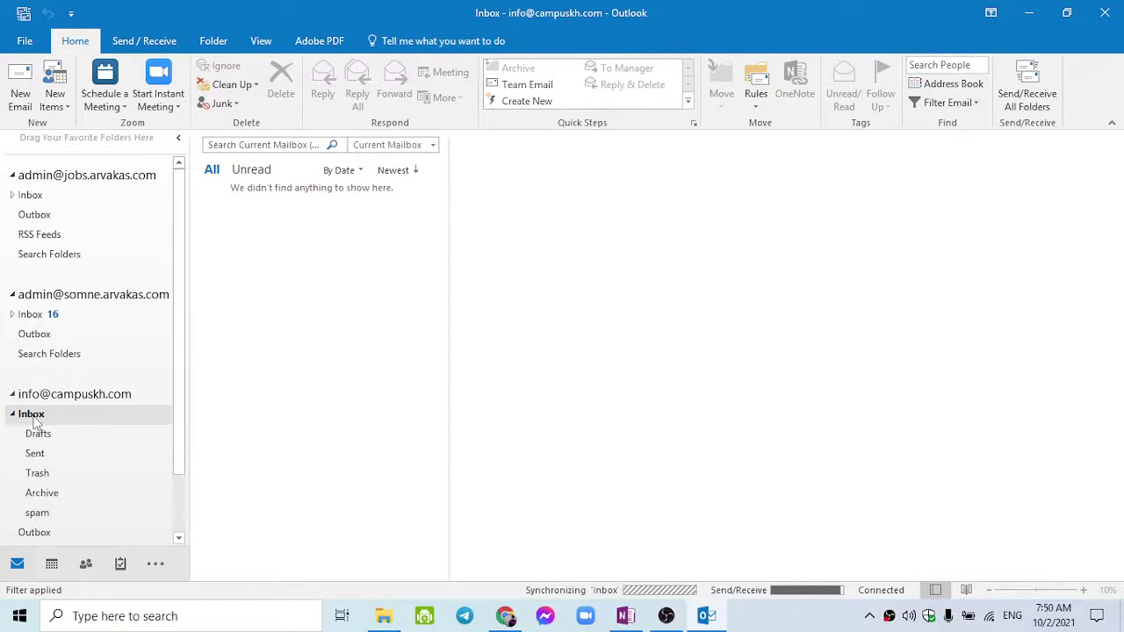
Read the Outlook test message and cPanel configuration email, check Sent, and return to Inbox.
{"action": "left_click", "coordinate": [286, 230]}
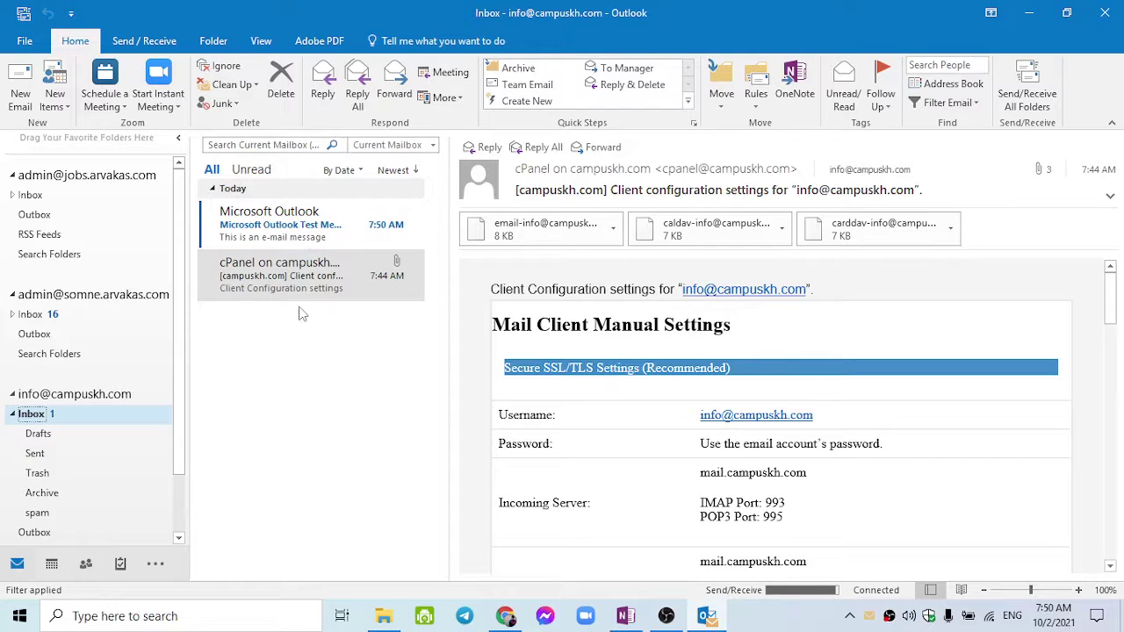
{"action": "left_click", "coordinate": [271, 241]}
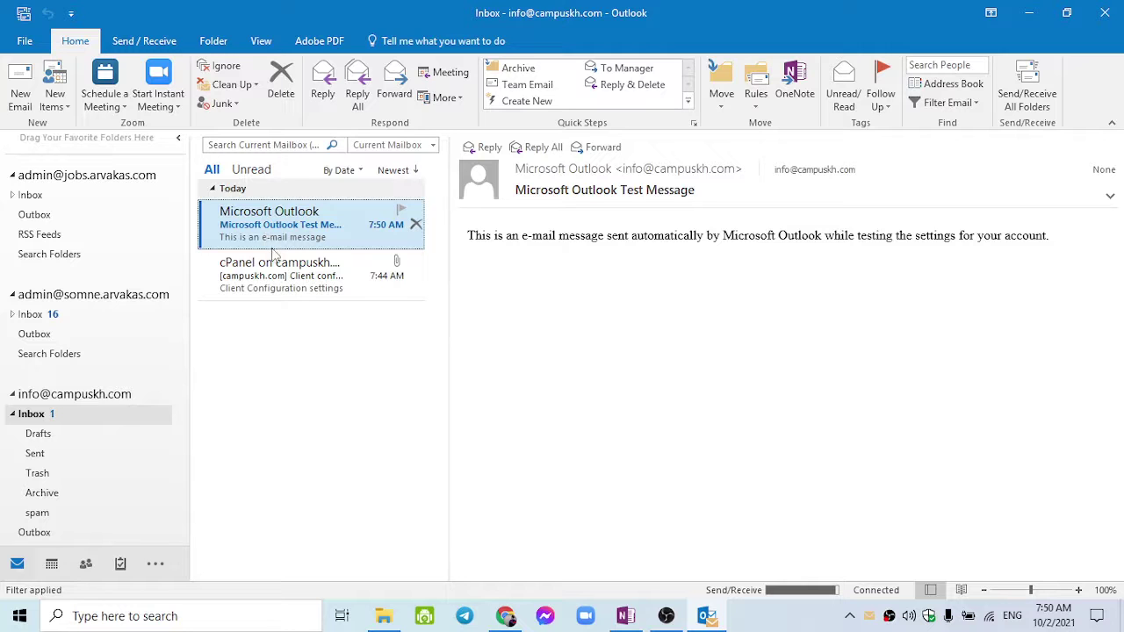
{"action": "left_click", "coordinate": [269, 284]}
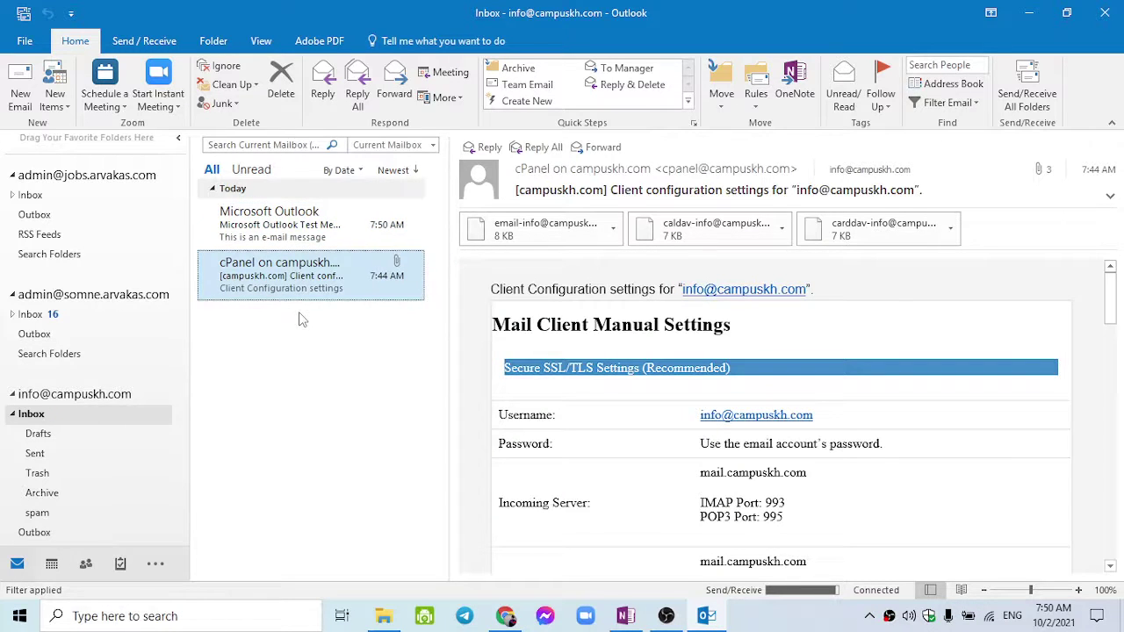
{"action": "left_click", "coordinate": [108, 446]}
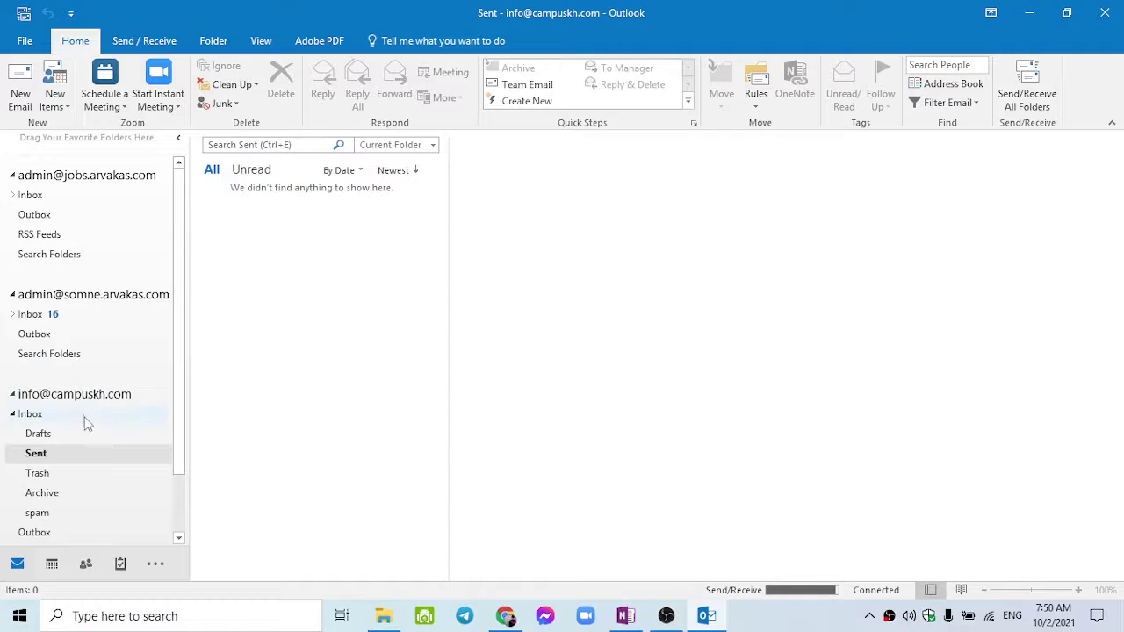
{"action": "left_click", "coordinate": [84, 417]}
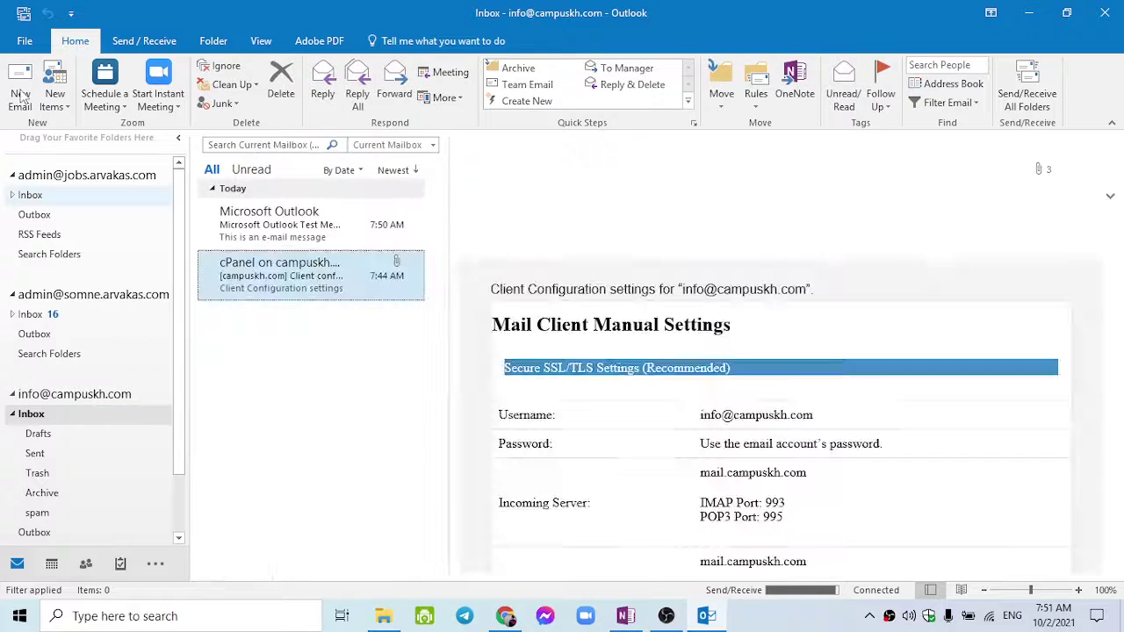
Compose a new email to the Gmail recipient with subject 'Testing Email from Outlook'.
{"action": "key", "text": "ctrl+n"}
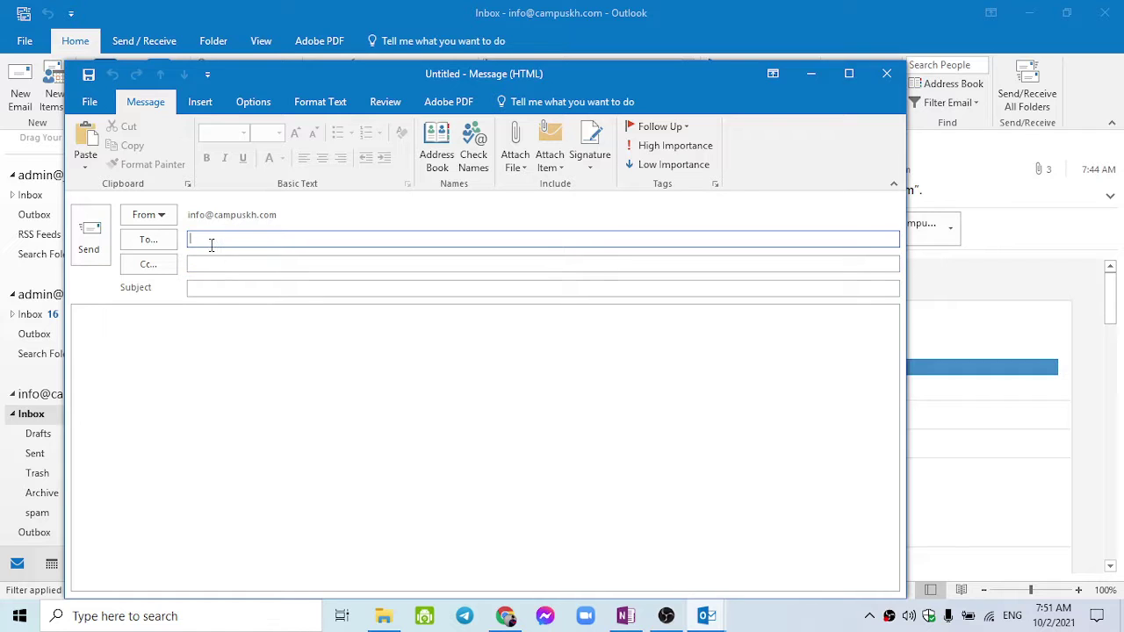
{"action": "type", "text": "if"}
{"action": "left_click", "coordinate": [191, 264]}
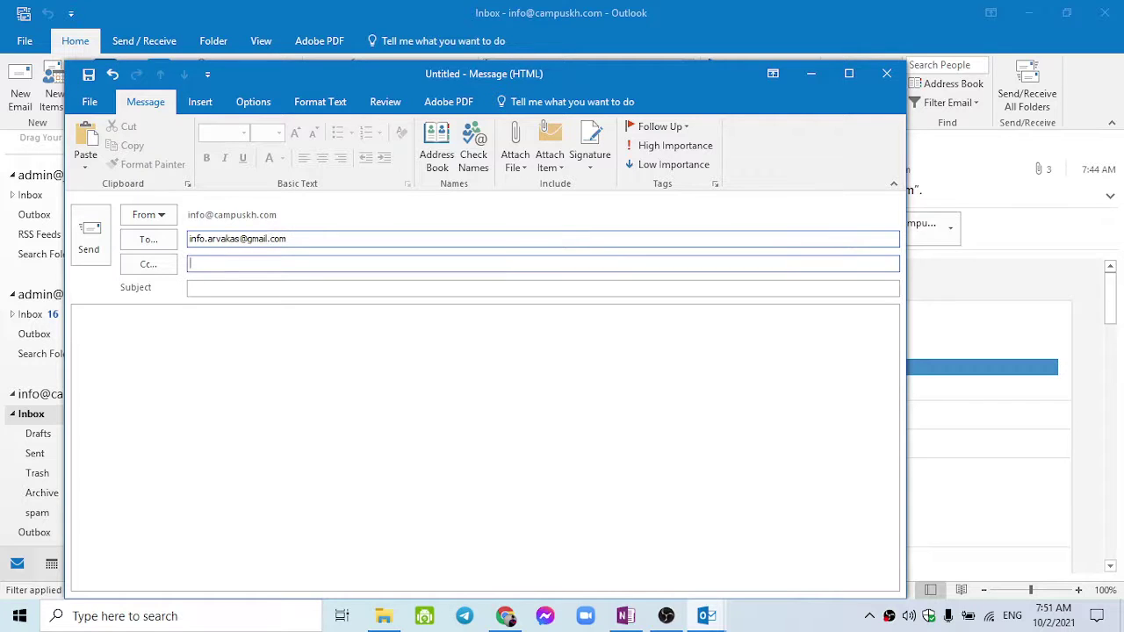
{"action": "left_click", "coordinate": [223, 287]}
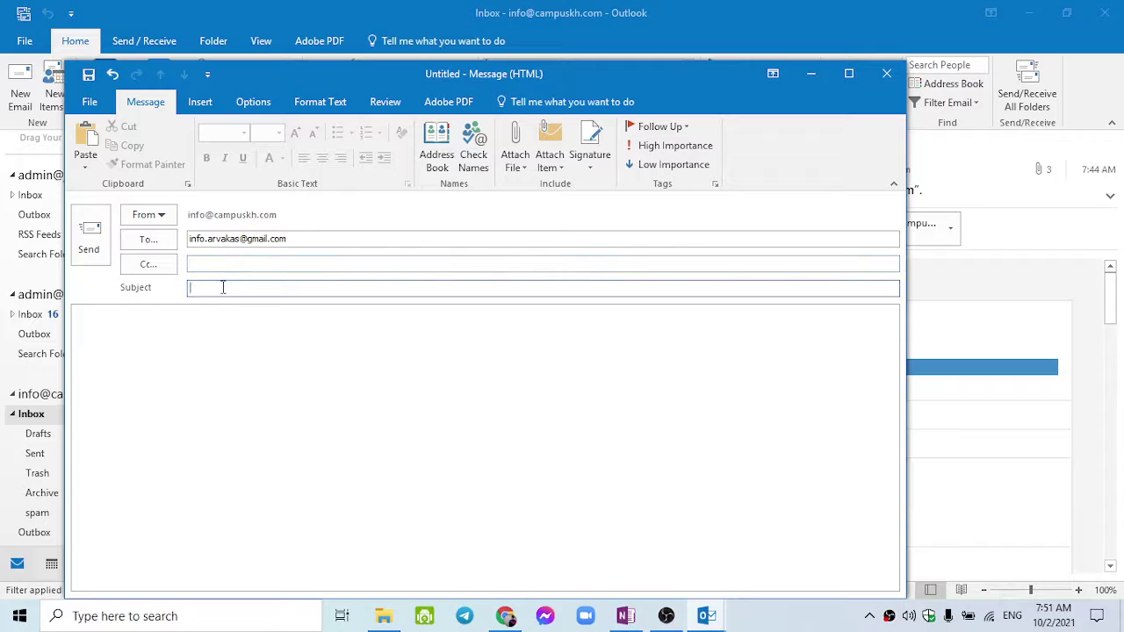
{"action": "type", "text": "Testing Email from Outl"}
{"action": "type", "text": "ook"}
{"action": "key", "text": "Tab"}
Copy the subject text into the message body and send the test email.
{"action": "type", "text": "tes"}
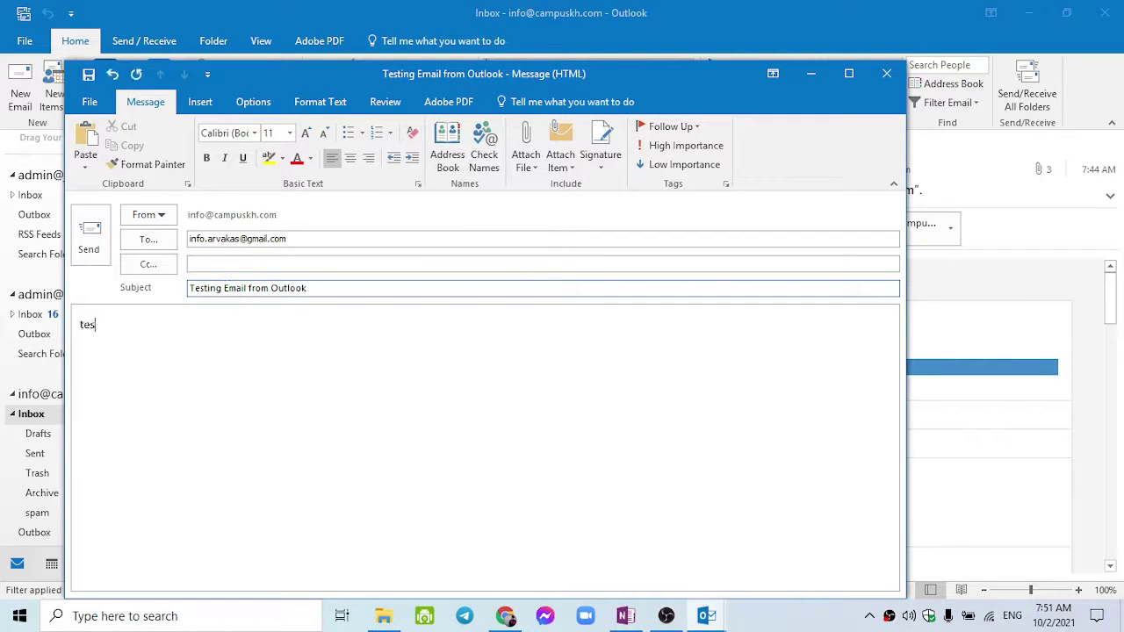
{"action": "left_click", "coordinate": [310, 286]}
{"action": "triple_click", "coordinate": [311, 287]}
{"action": "key", "text": "ctrl+c"}
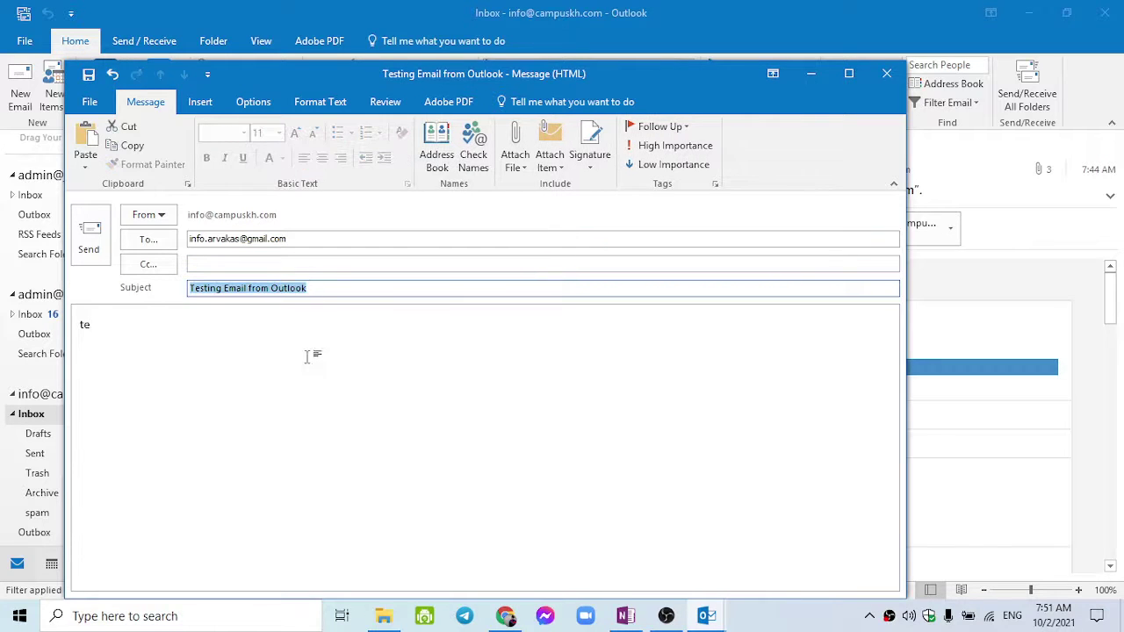
{"action": "left_click", "coordinate": [308, 357]}
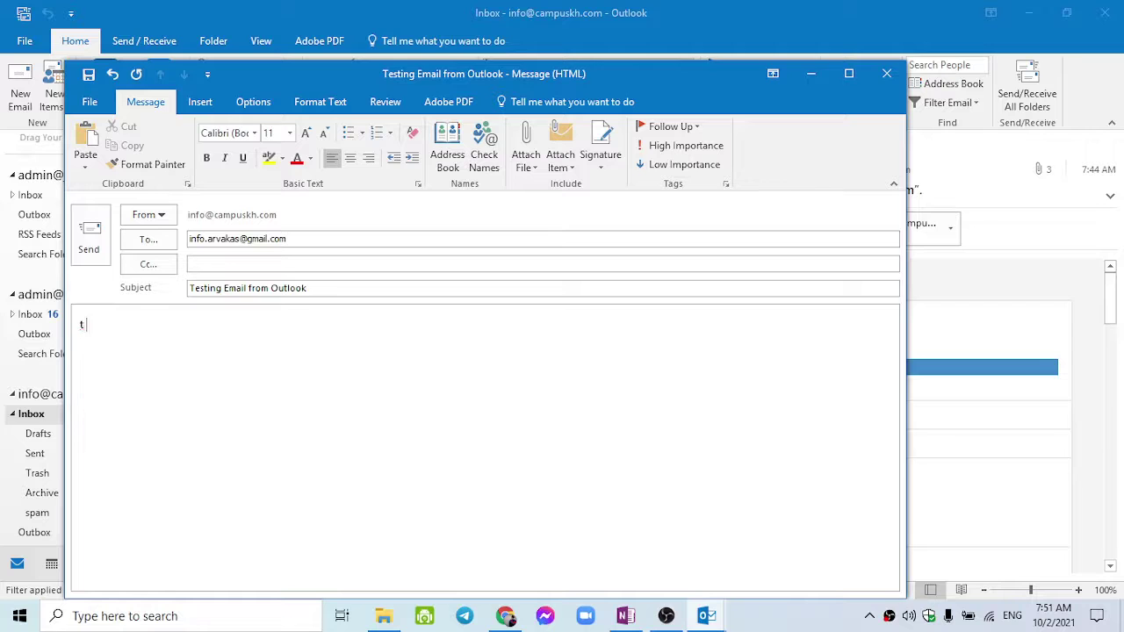
{"action": "key", "text": "BackSpace"}
{"action": "key", "text": "ctrl+v"}
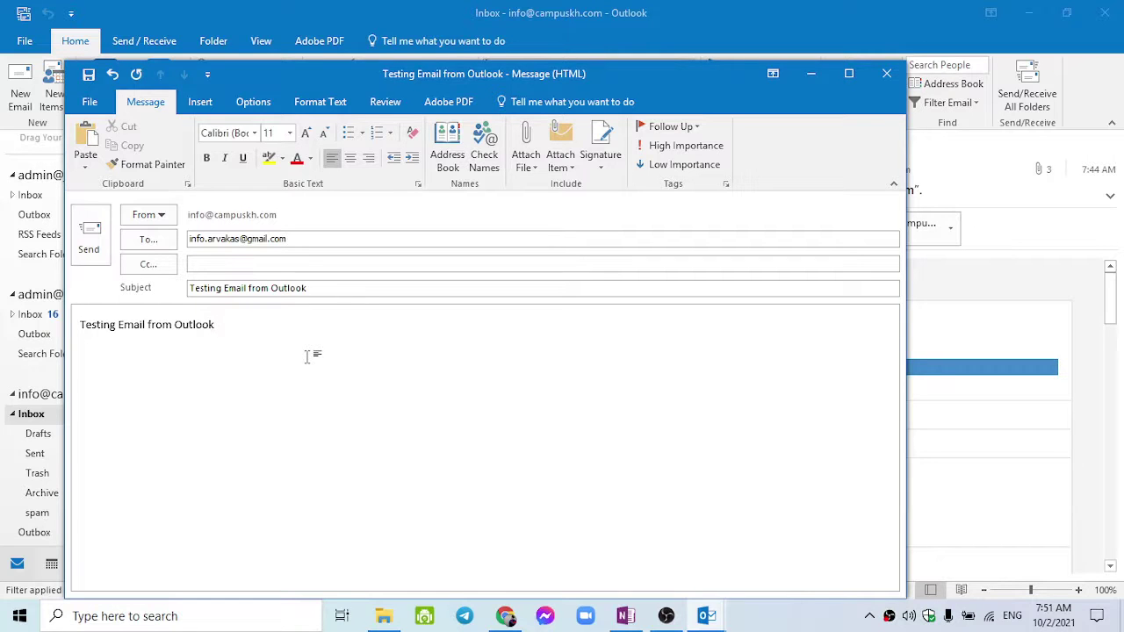
{"action": "left_click", "coordinate": [85, 263]}
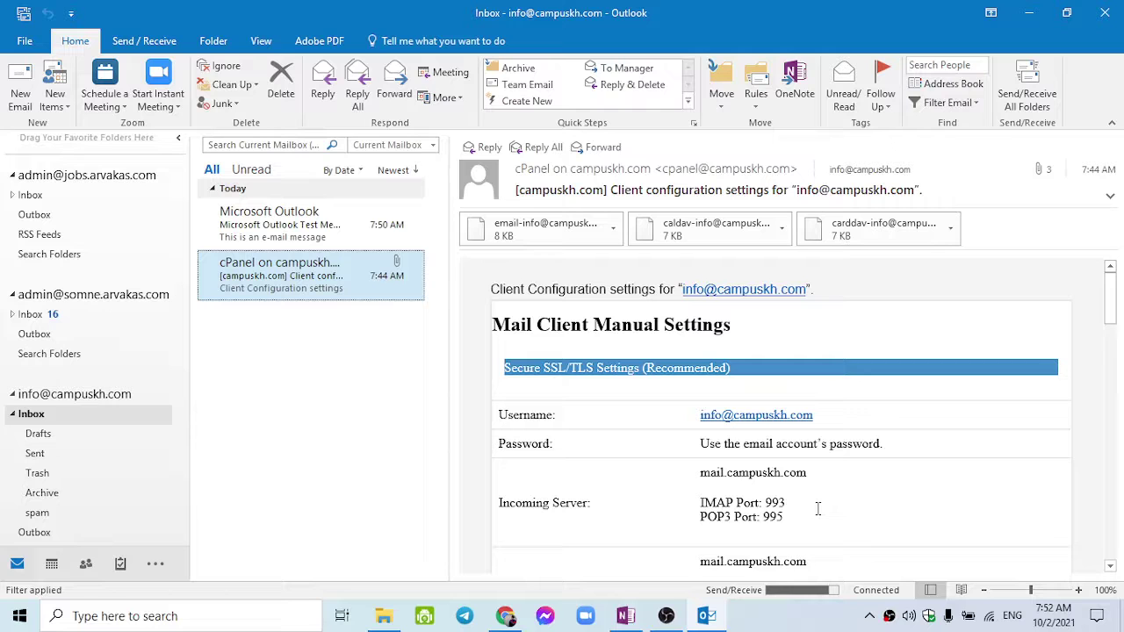
Scroll through the configuration email, then bring up cPanel's Set Up Mail Client page in Chrome.
{"action": "scroll", "coordinate": [818, 509], "scroll_direction": "down", "scroll_amount": 5}
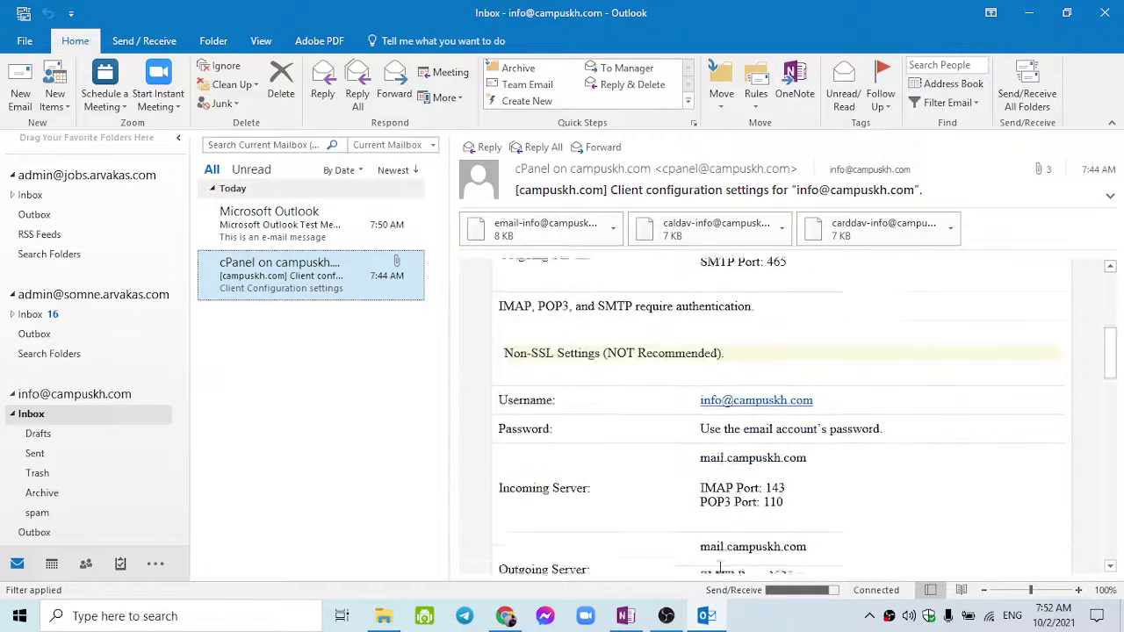
{"action": "scroll", "coordinate": [719, 568], "scroll_direction": "down", "scroll_amount": 1}
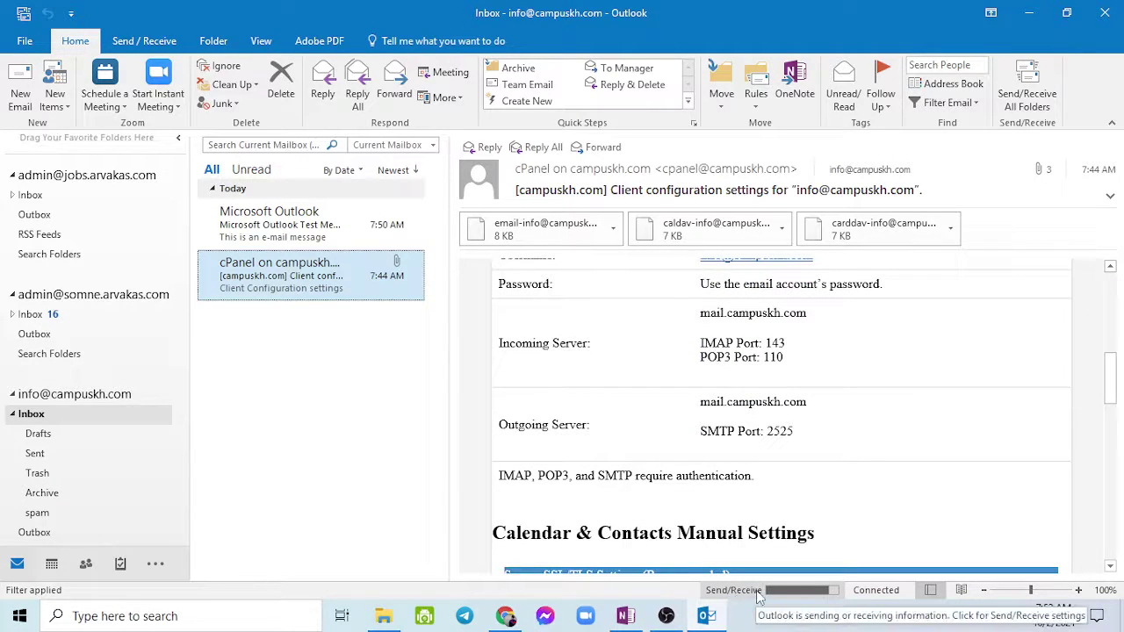
{"action": "left_click", "coordinate": [505, 615]}
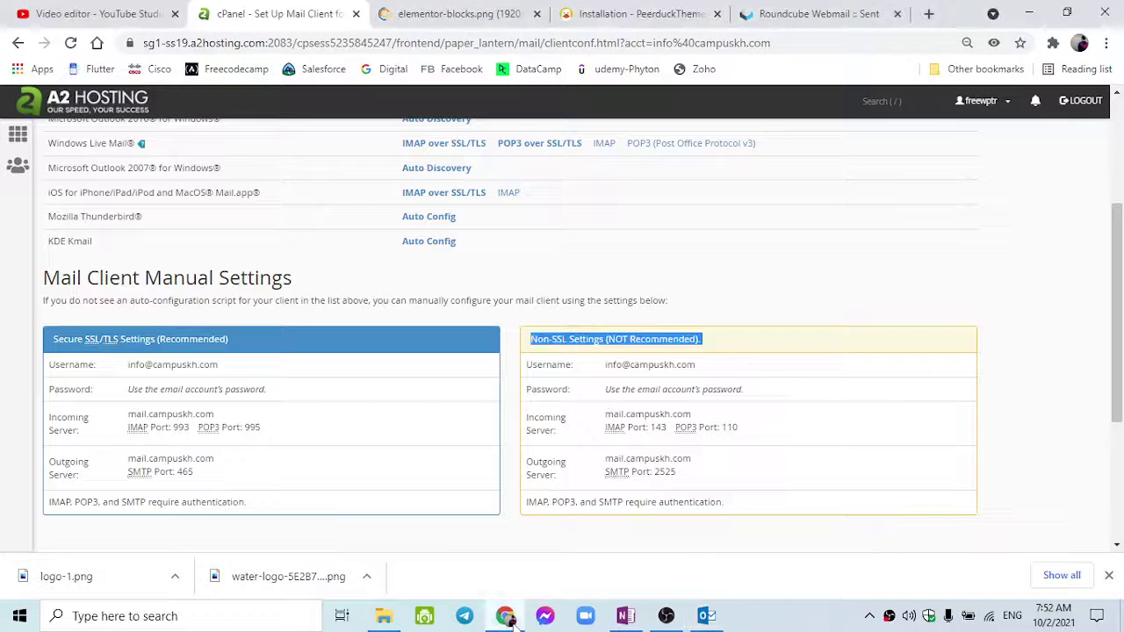
Refresh Roundcube's Sent folder to confirm the Testing Email from Outlook message is listed.
{"action": "left_click", "coordinate": [493, 12]}
{"action": "left_click", "coordinate": [606, 10]}
{"action": "left_click", "coordinate": [757, 15]}
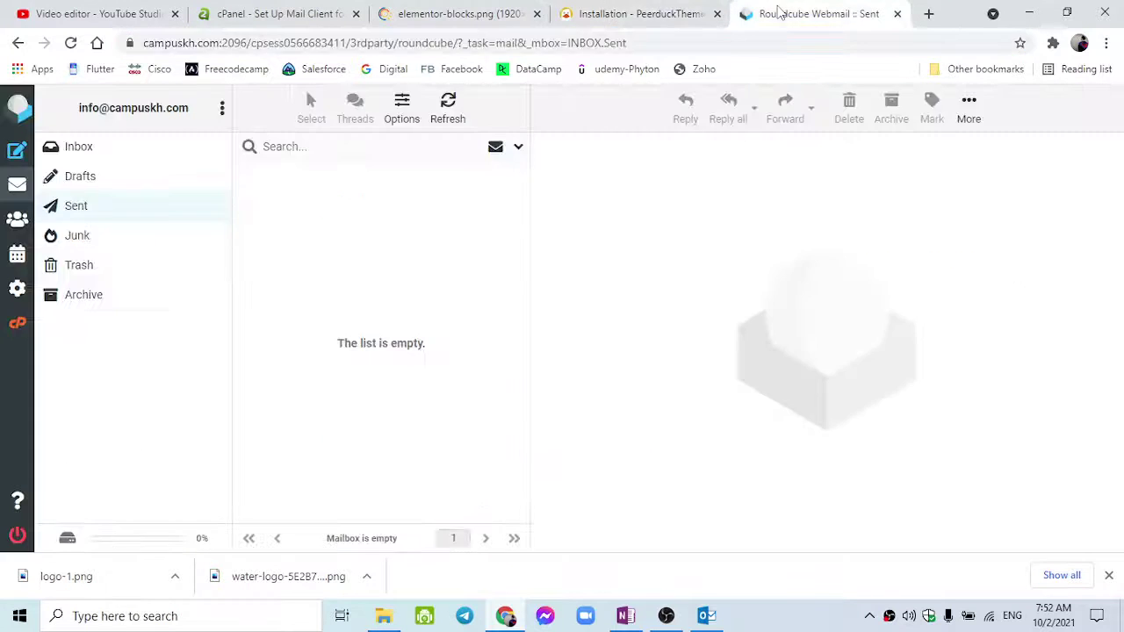
{"action": "left_click", "coordinate": [928, 13]}
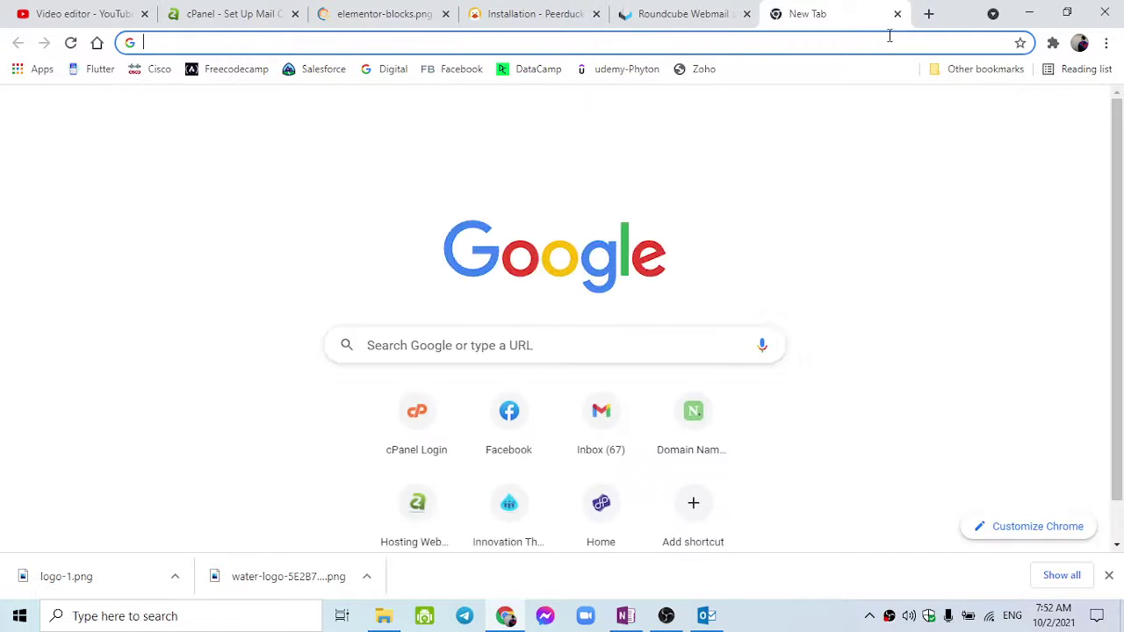
{"action": "left_click", "coordinate": [691, 13]}
{"action": "left_click", "coordinate": [102, 204]}
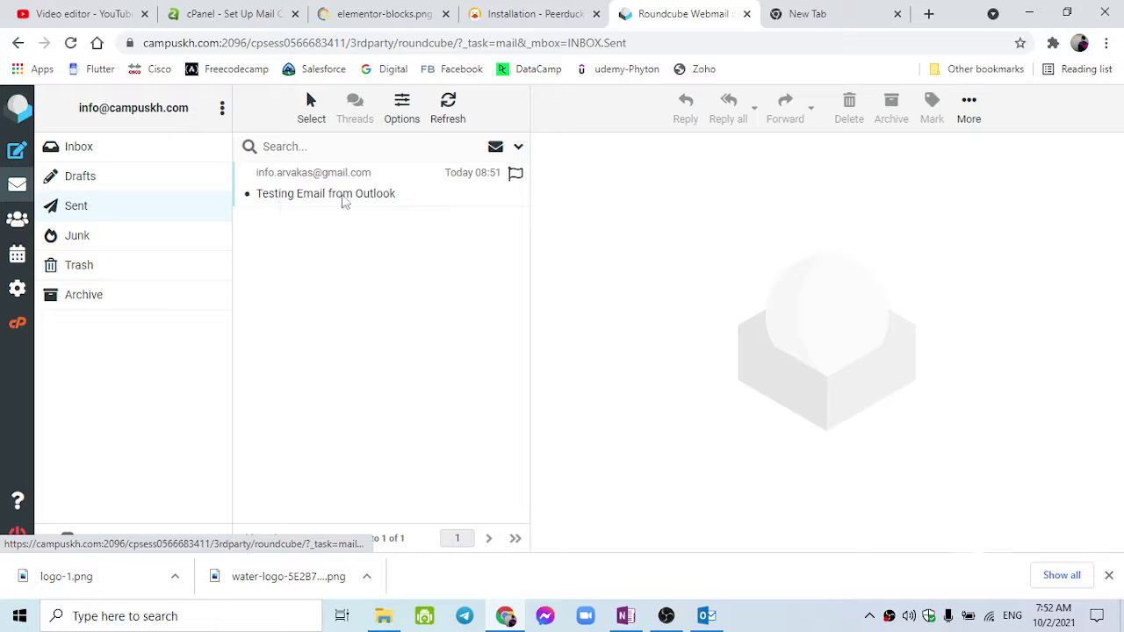
Load the recipient Gmail account's inbox in a new tab.
{"action": "left_click", "coordinate": [799, 13]}
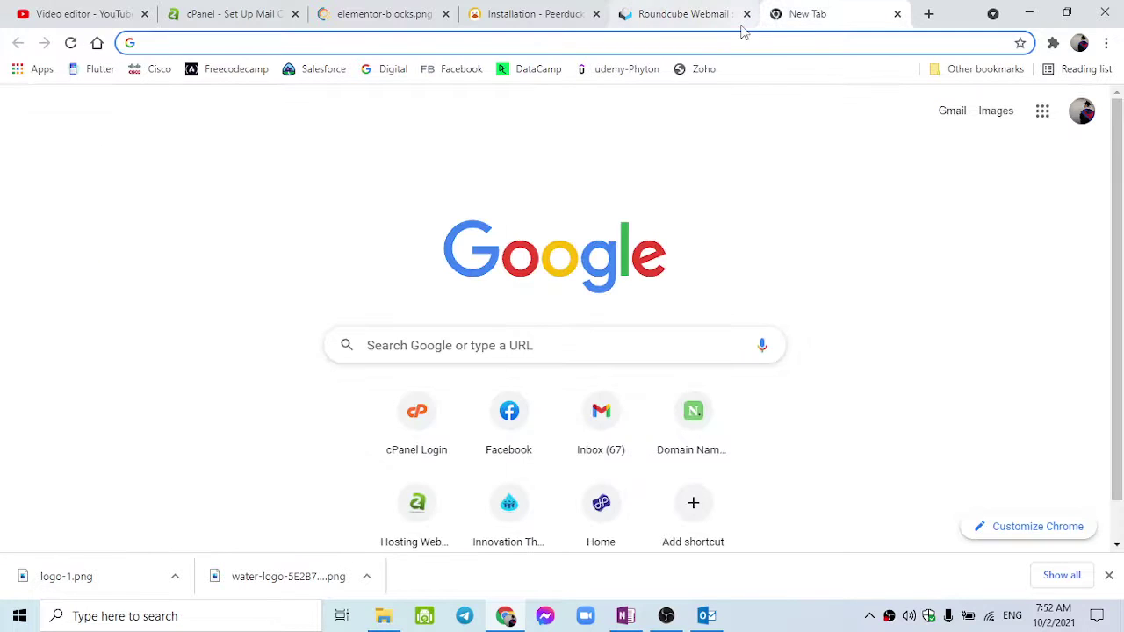
{"action": "type", "text": "ma"}
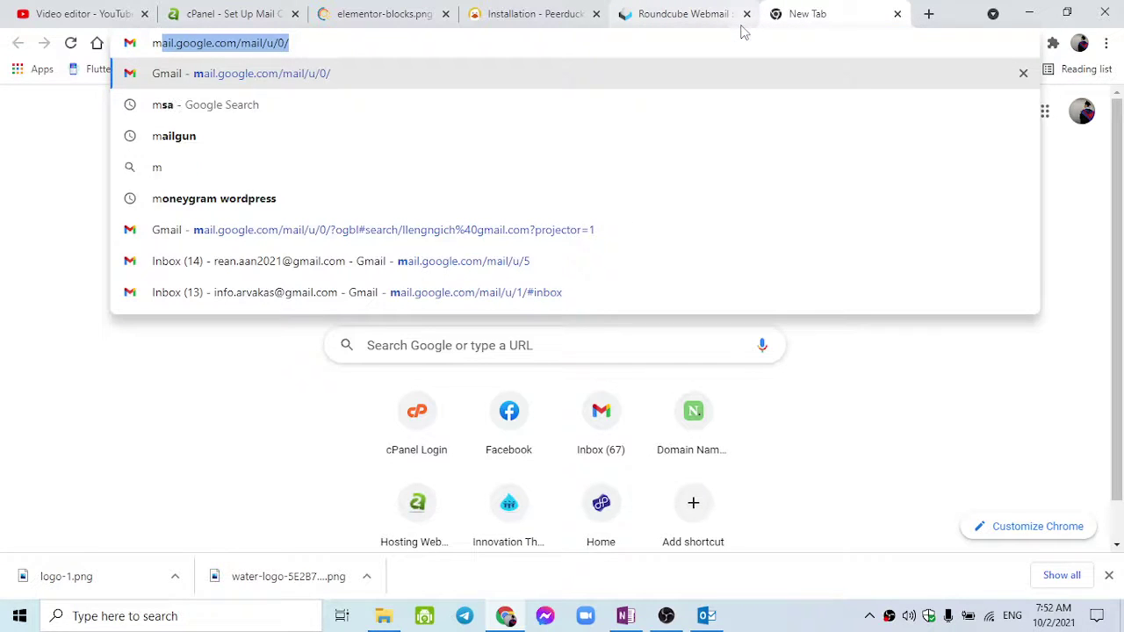
{"action": "key", "text": "Right"}
{"action": "key", "text": "BackSpace"}
{"action": "key", "text": "BackSpace"}
{"action": "type", "text": "1"}
{"action": "key", "text": "Return"}
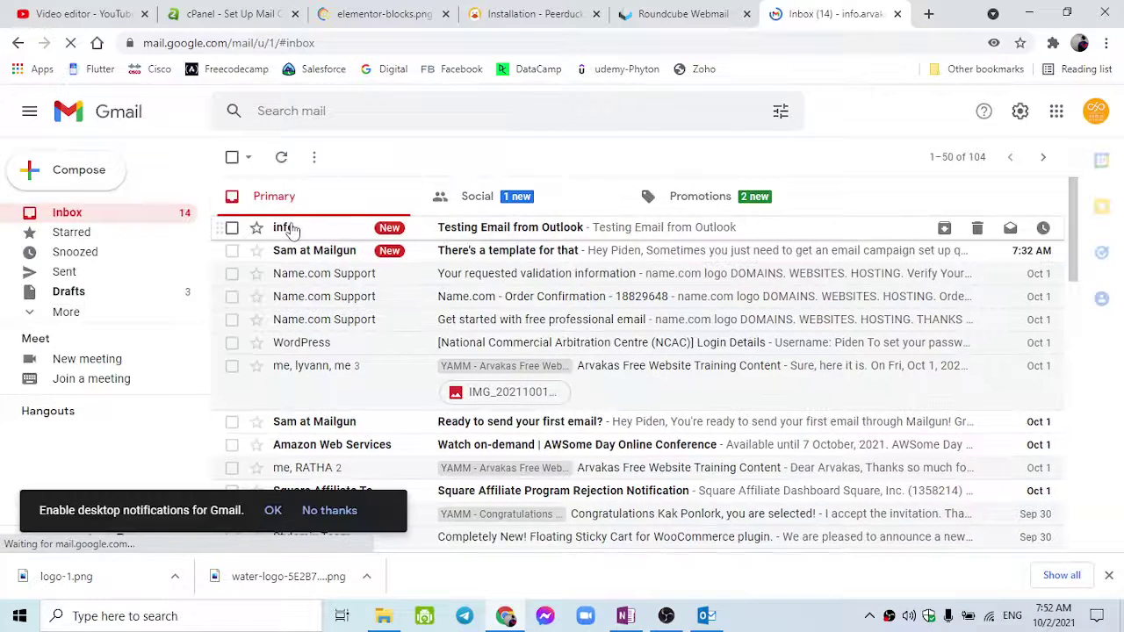
{"action": "left_click", "coordinate": [293, 230]}
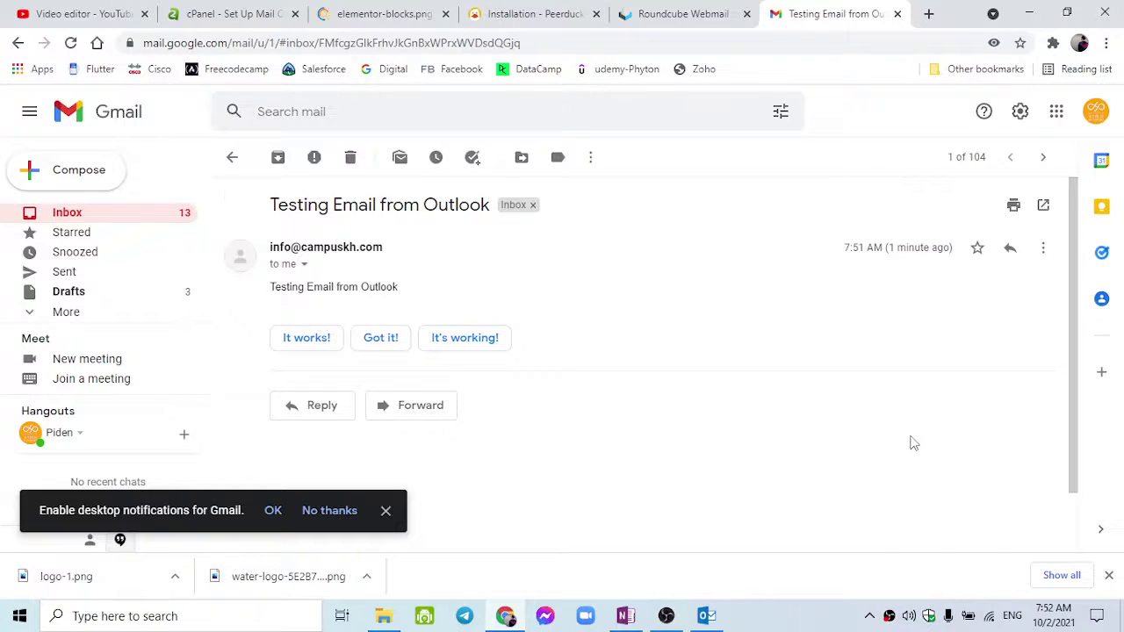
{"action": "scroll", "coordinate": [911, 412], "scroll_direction": "down", "scroll_amount": 1}
{"action": "scroll", "coordinate": [813, 345], "scroll_direction": "up", "scroll_amount": 1}
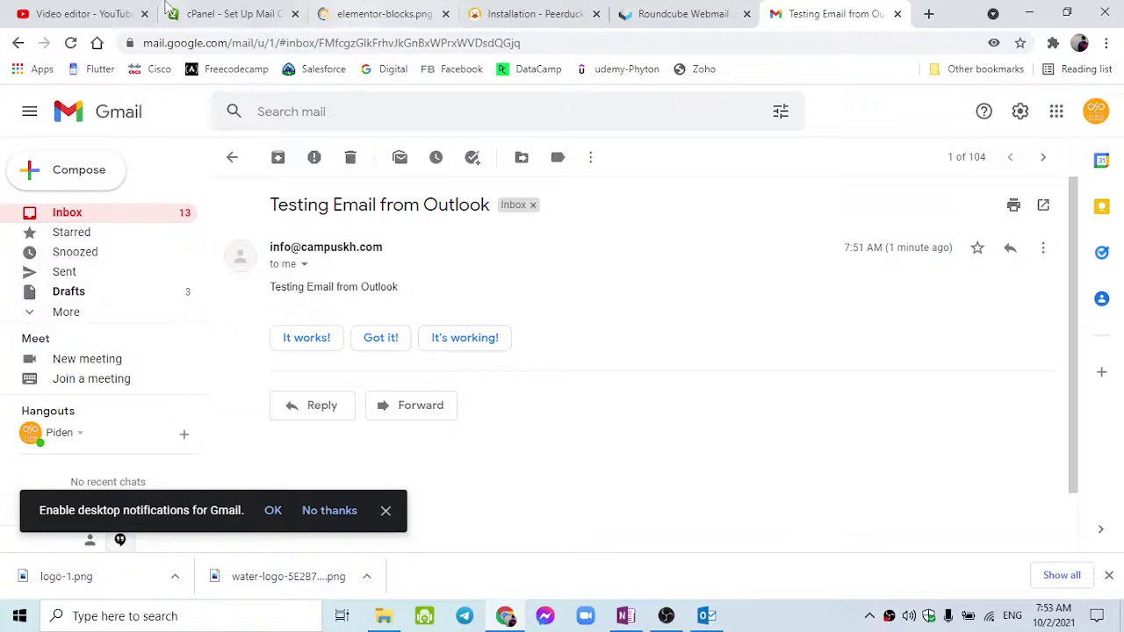
{"action": "left_click", "coordinate": [211, 10]}
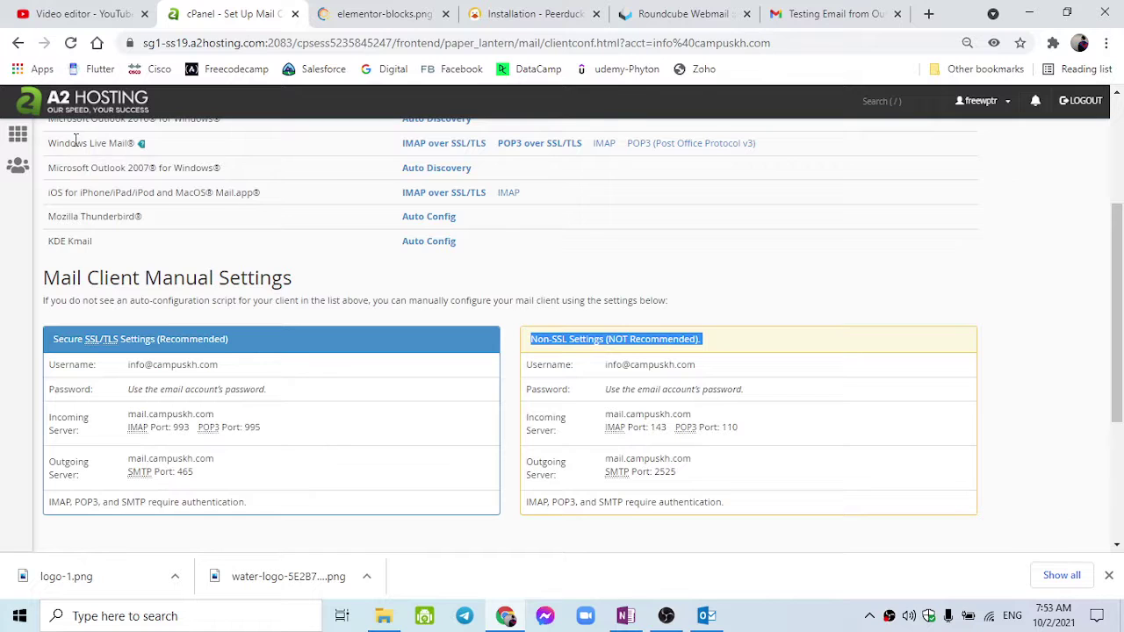
Open Softaculous's WordPress - A2 Optimized installer from cPanel home and view Current Installations.
{"action": "left_click", "coordinate": [17, 133]}
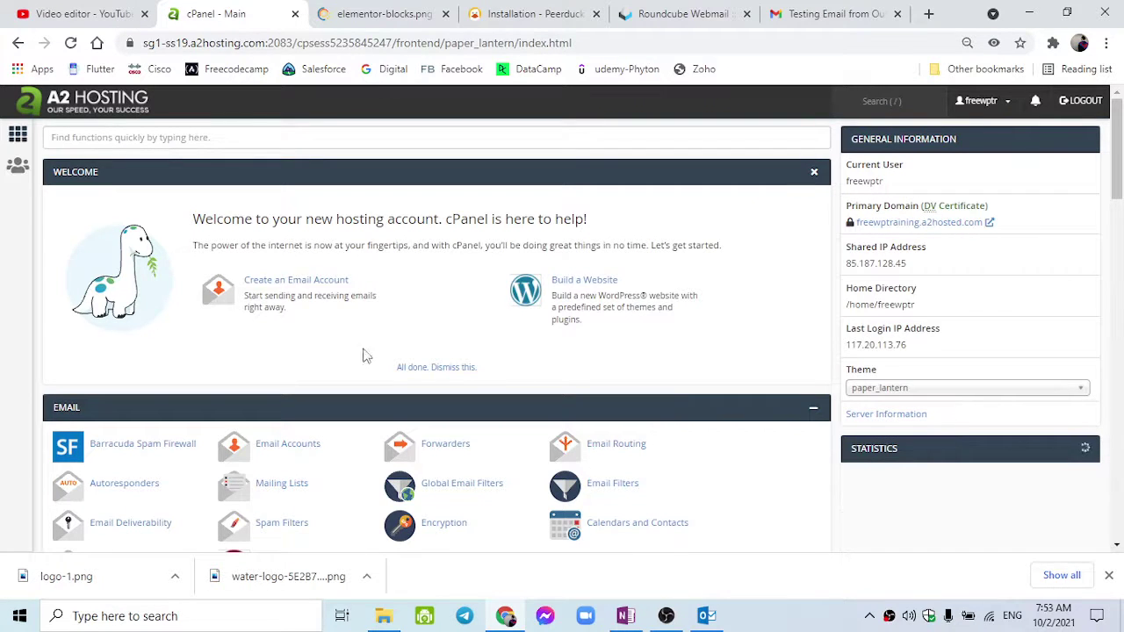
{"action": "scroll", "coordinate": [337, 387], "scroll_direction": "down", "scroll_amount": 4}
{"action": "scroll", "coordinate": [337, 402], "scroll_direction": "down", "scroll_amount": 1}
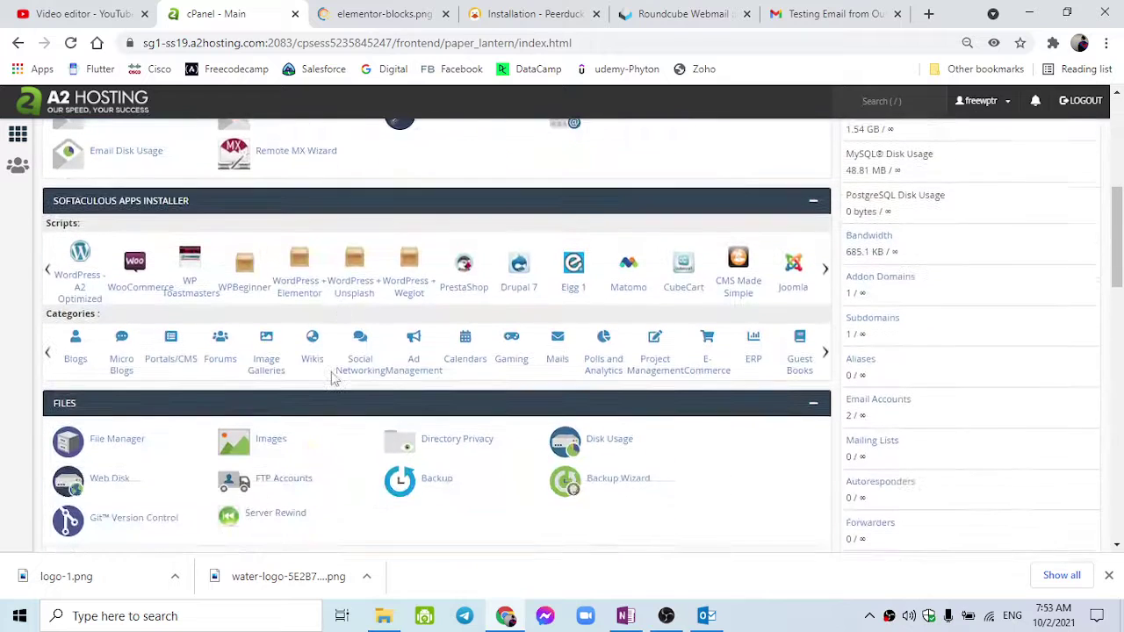
{"action": "left_click", "coordinate": [92, 281]}
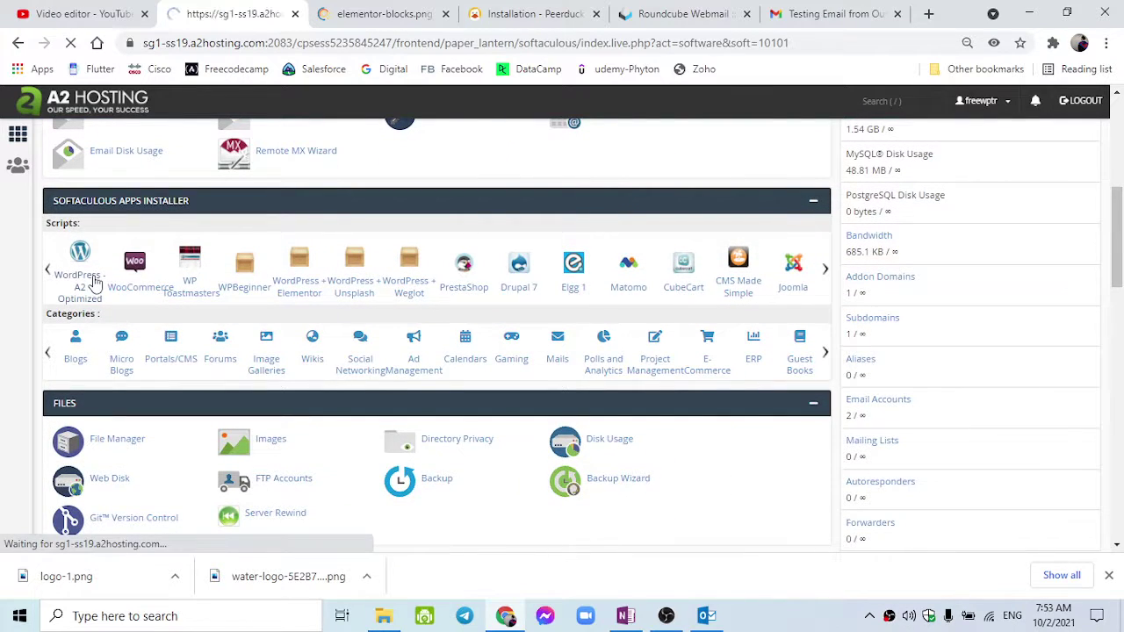
{"action": "scroll", "coordinate": [439, 364], "scroll_direction": "down", "scroll_amount": 8}
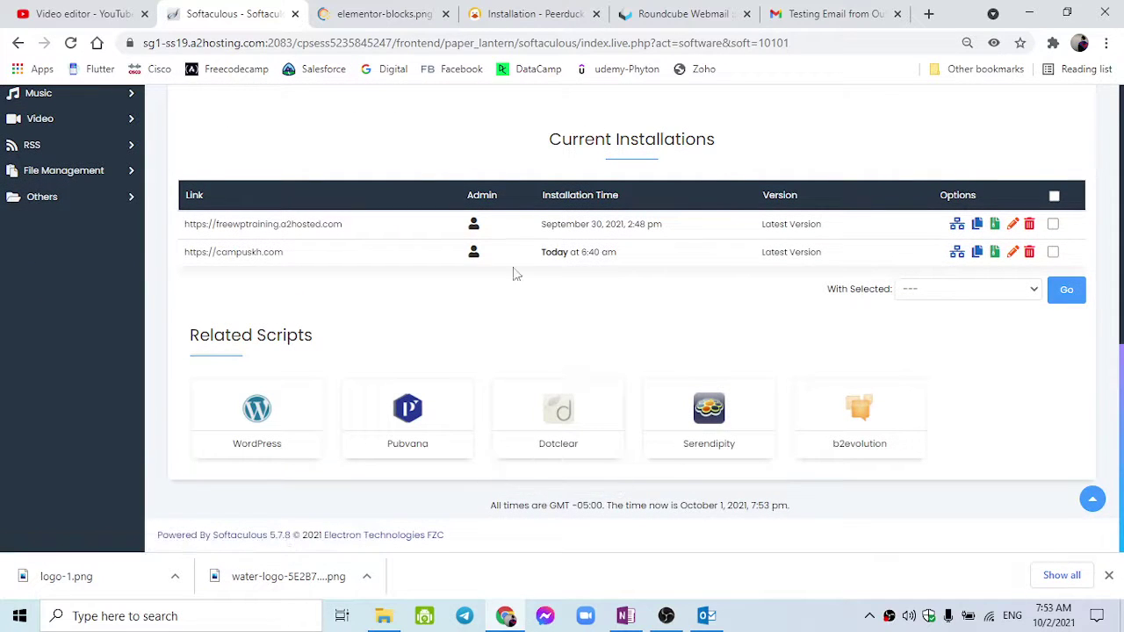
Log in as admin to campuskh.com's dashboard and review its Jetpack and WooCommerce notices and side menu.
{"action": "left_click", "coordinate": [473, 252]}
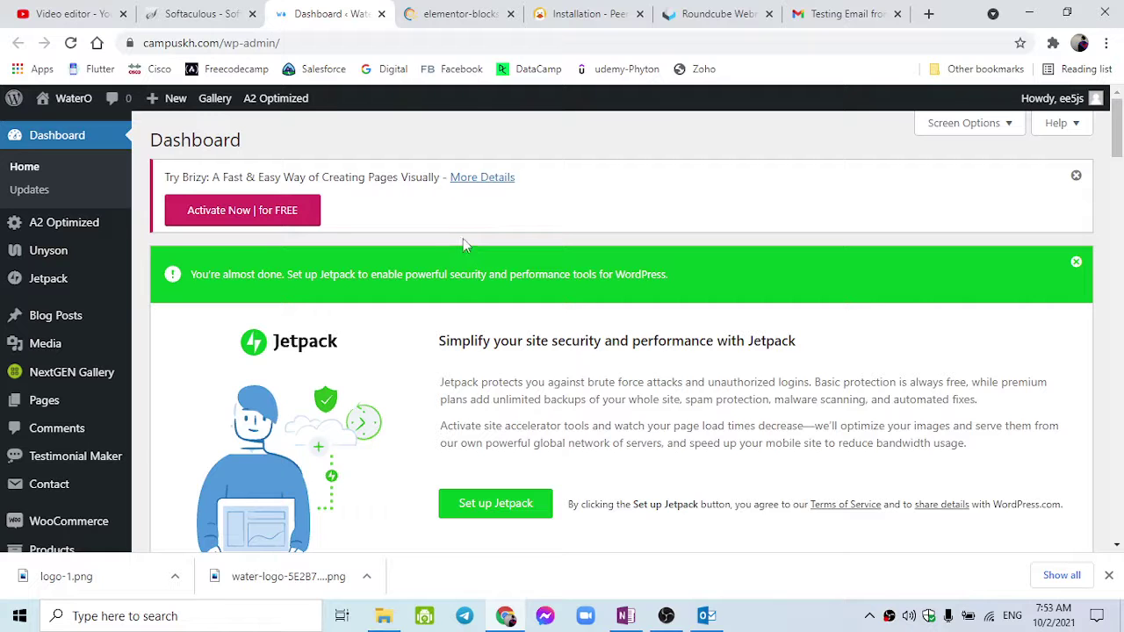
{"action": "scroll", "coordinate": [274, 362], "scroll_direction": "down", "scroll_amount": 3}
{"action": "scroll", "coordinate": [269, 363], "scroll_direction": "down", "scroll_amount": 6}
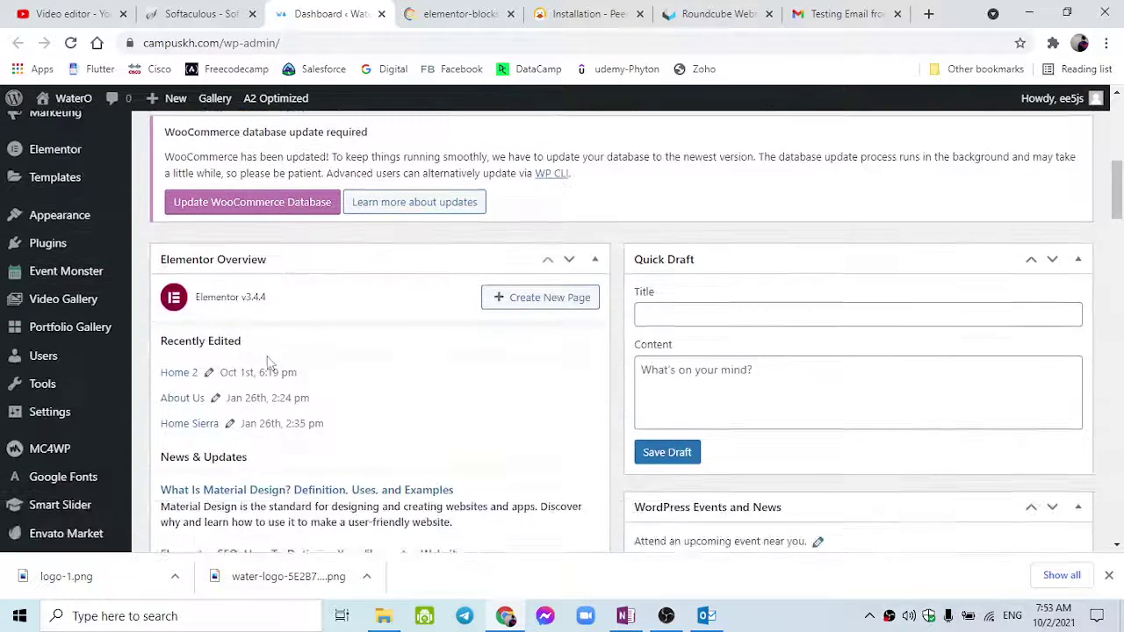
{"action": "mouse_move", "coordinate": [106, 472]}
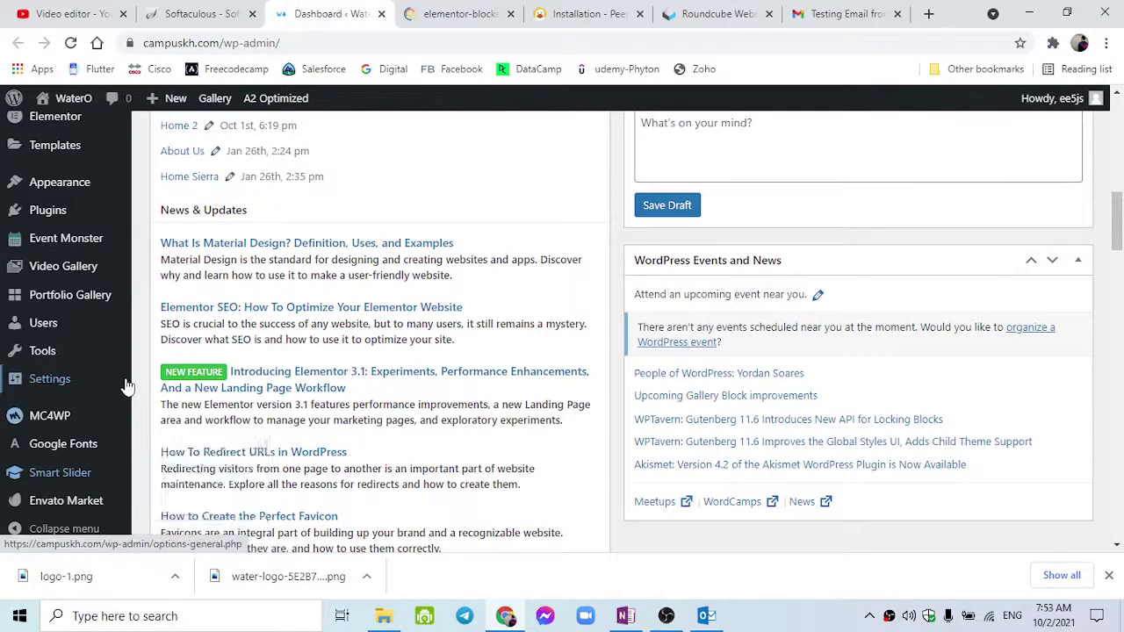
{"action": "mouse_move", "coordinate": [127, 386]}
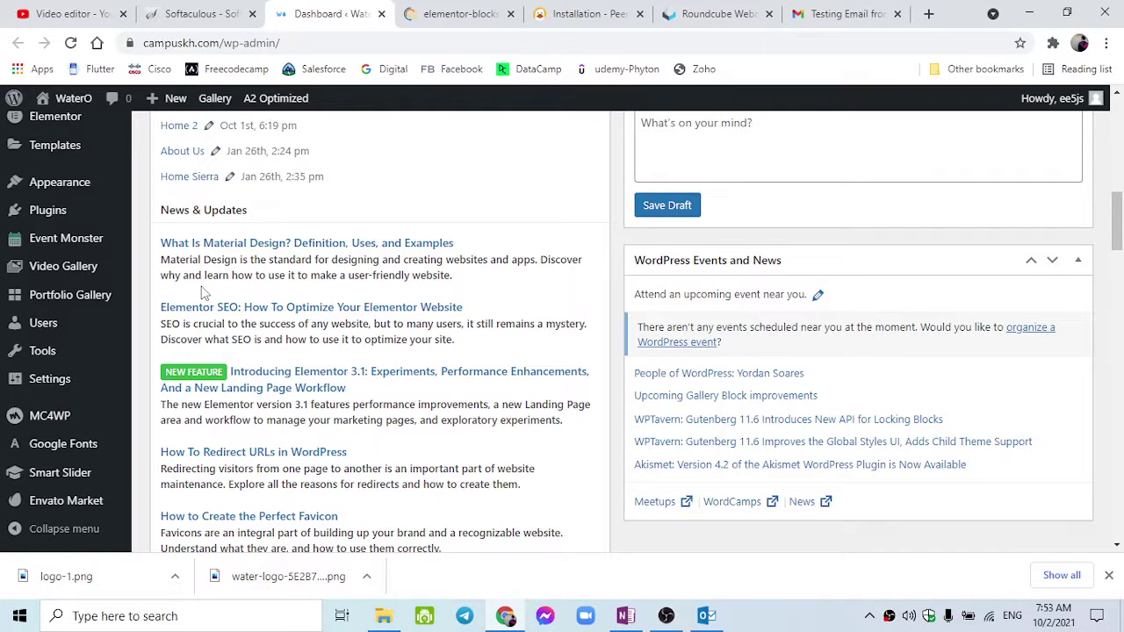
{"action": "scroll", "coordinate": [202, 292], "scroll_direction": "up", "scroll_amount": 4}
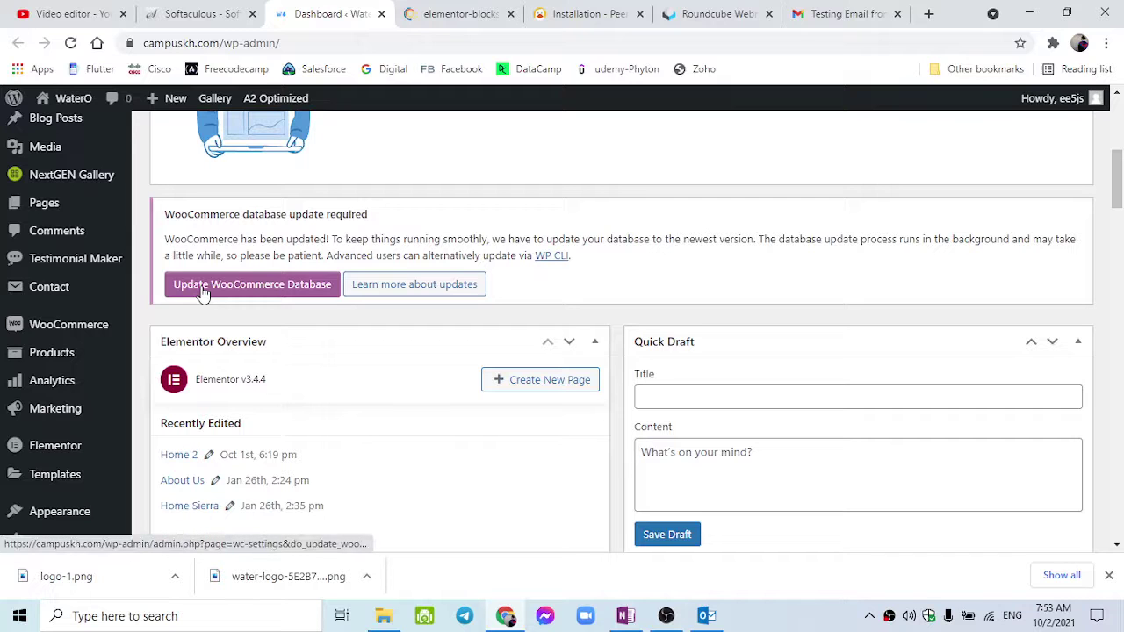
{"action": "scroll", "coordinate": [61, 373], "scroll_direction": "up", "scroll_amount": 3}
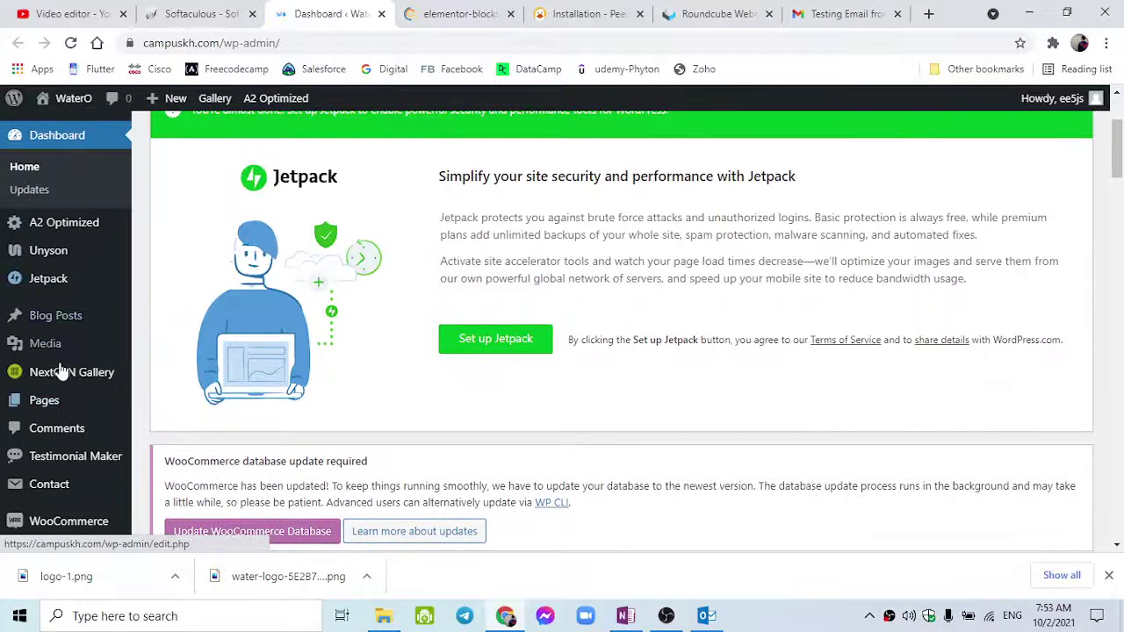
{"action": "mouse_move", "coordinate": [35, 406]}
{"action": "right_click", "coordinate": [158, 408]}
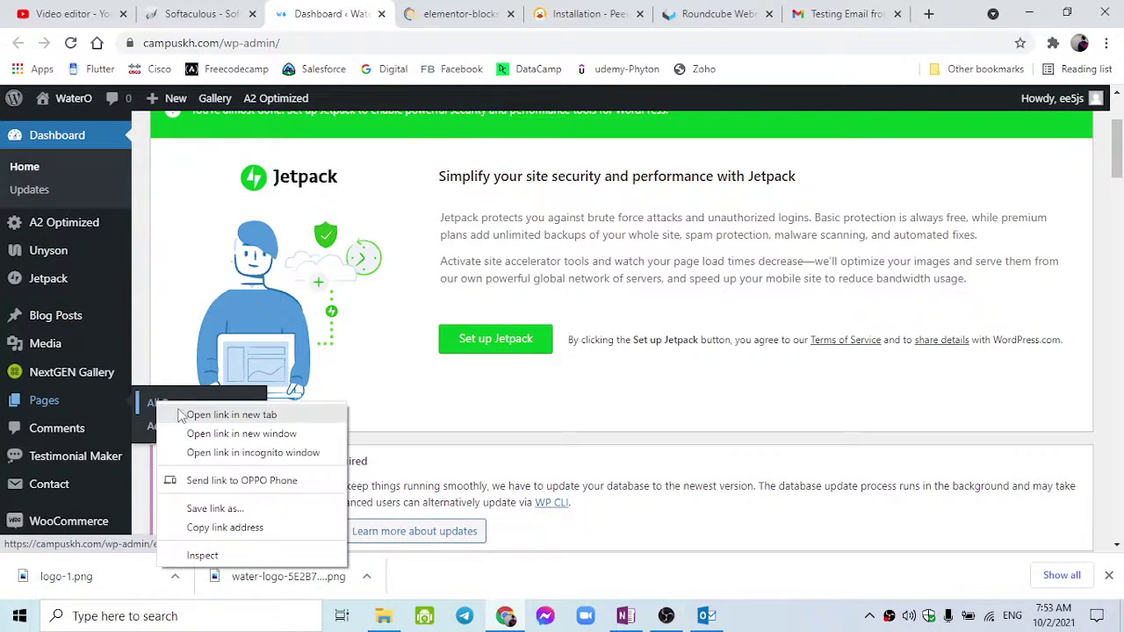
Open the admin Pages list in a new tab and scroll through it.
{"action": "left_click", "coordinate": [181, 416]}
{"action": "left_click", "coordinate": [399, 13]}
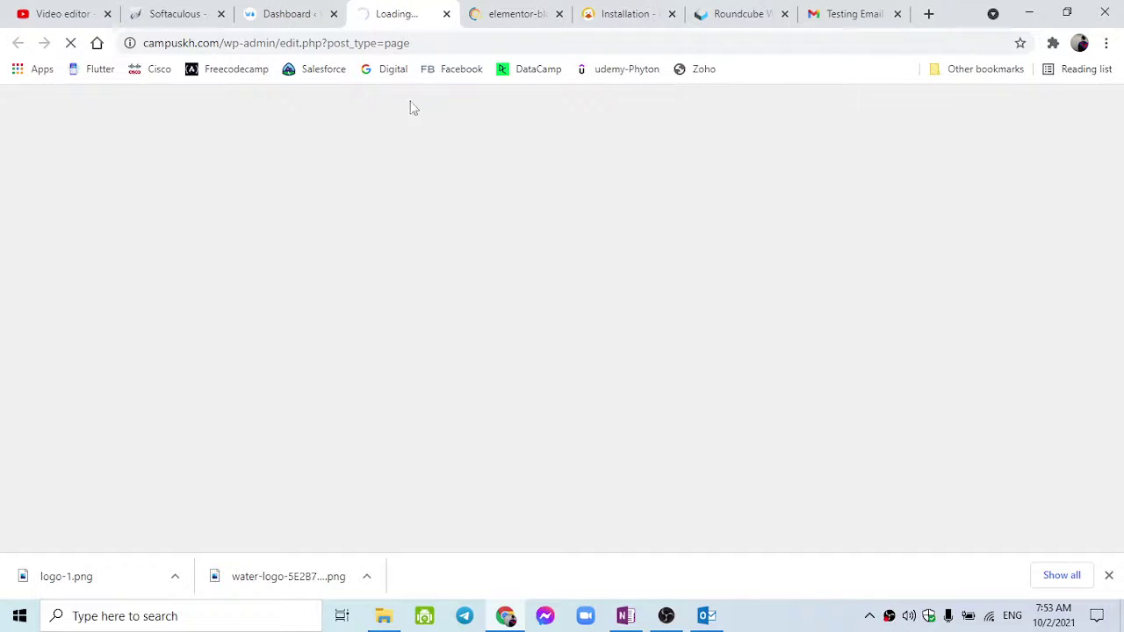
{"action": "scroll", "coordinate": [414, 361], "scroll_direction": "down", "scroll_amount": 4}
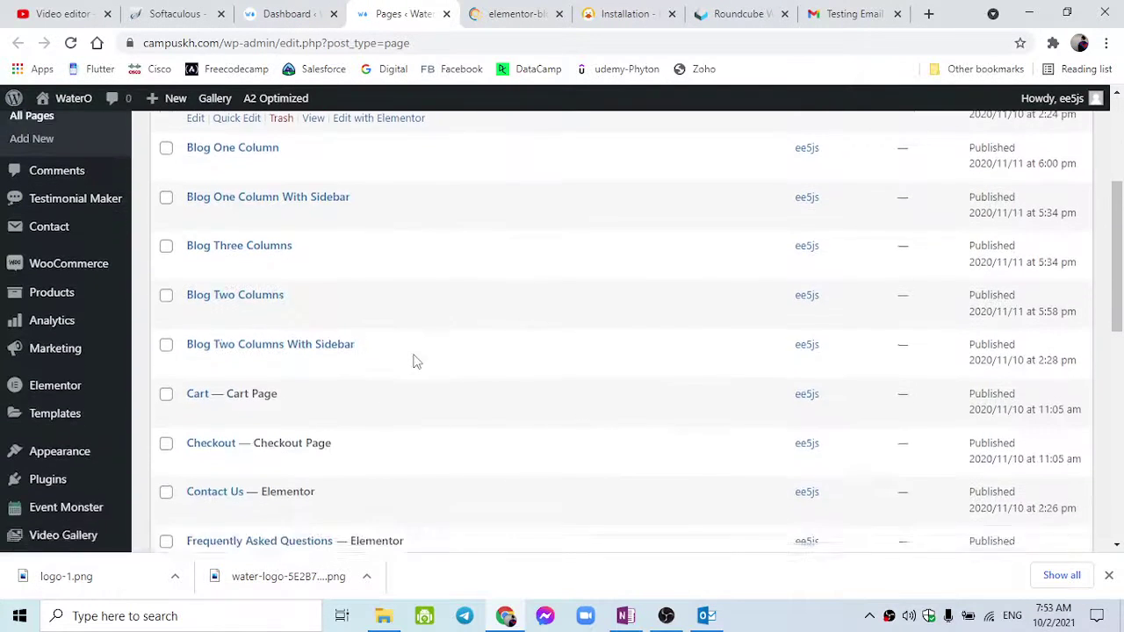
{"action": "scroll", "coordinate": [394, 372], "scroll_direction": "down", "scroll_amount": 2}
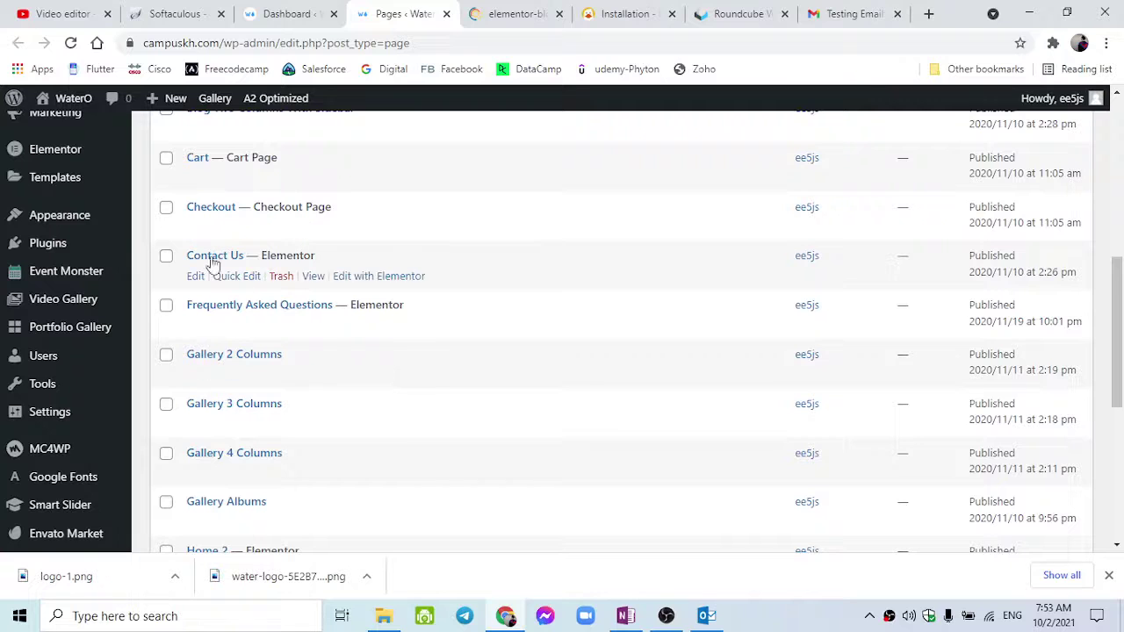
Open the live Contact Us page in a new tab and inspect its message form.
{"action": "right_click", "coordinate": [313, 278]}
{"action": "left_click", "coordinate": [387, 292]}
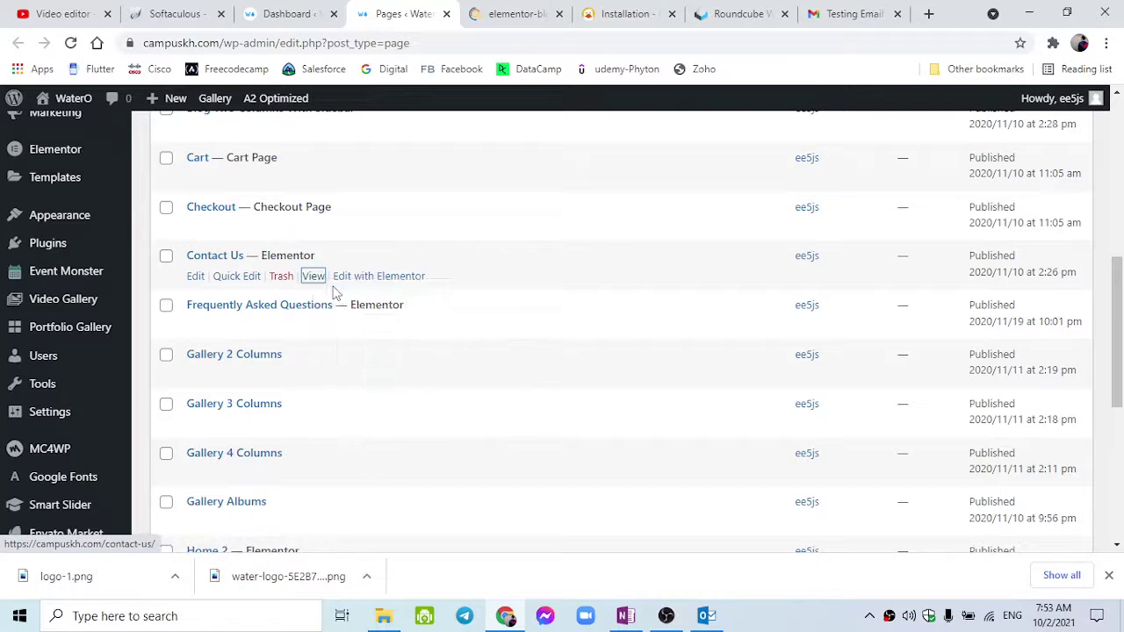
{"action": "left_click", "coordinate": [463, 11]}
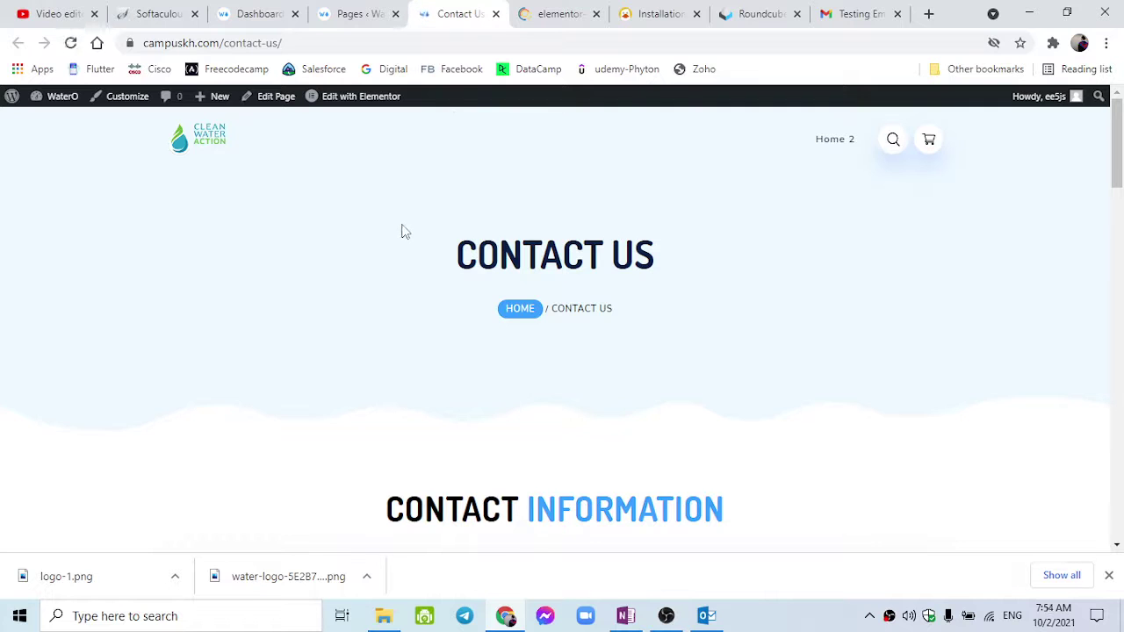
{"action": "scroll", "coordinate": [401, 230], "scroll_direction": "down", "scroll_amount": 5}
{"action": "scroll", "coordinate": [474, 299], "scroll_direction": "down", "scroll_amount": 2}
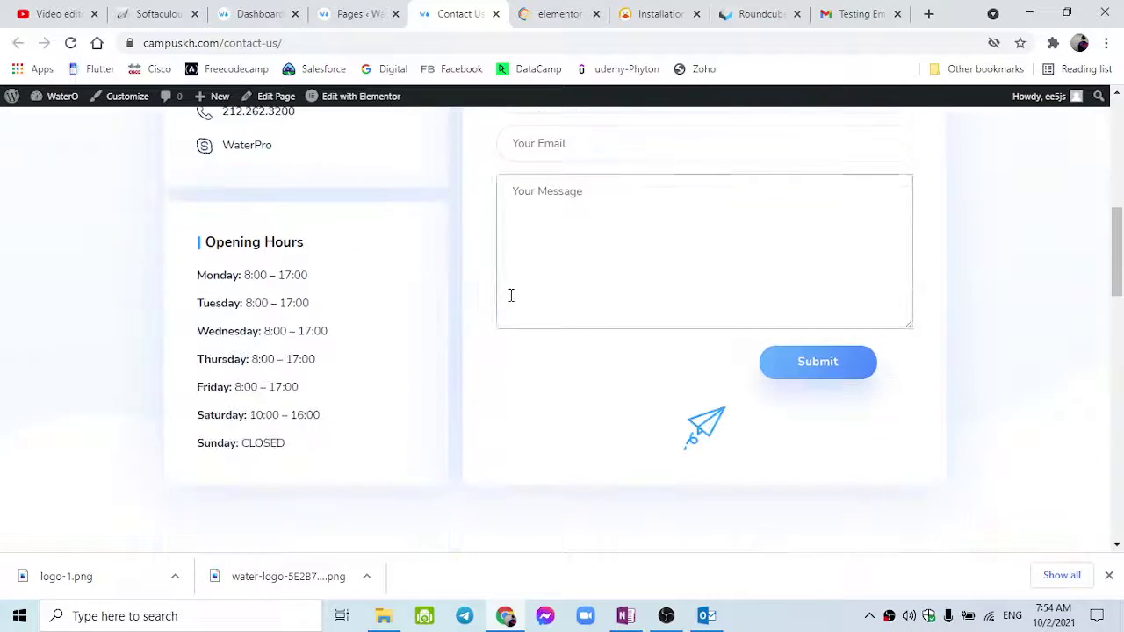
{"action": "scroll", "coordinate": [518, 298], "scroll_direction": "up", "scroll_amount": 2}
{"action": "scroll", "coordinate": [562, 303], "scroll_direction": "down", "scroll_amount": 1}
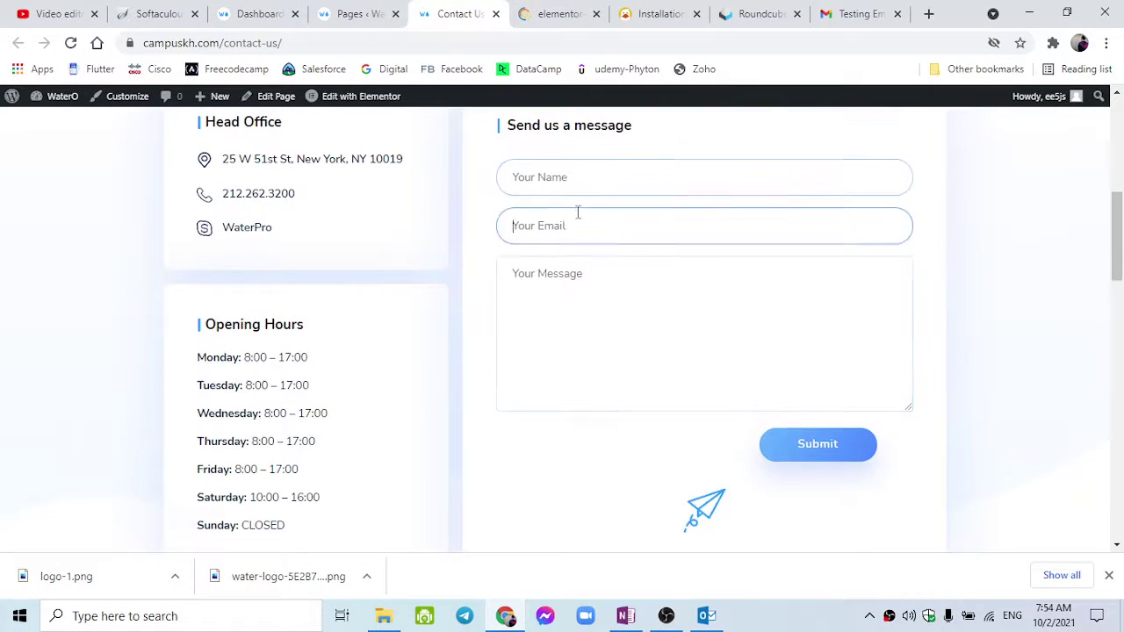
{"action": "left_click", "coordinate": [562, 306]}
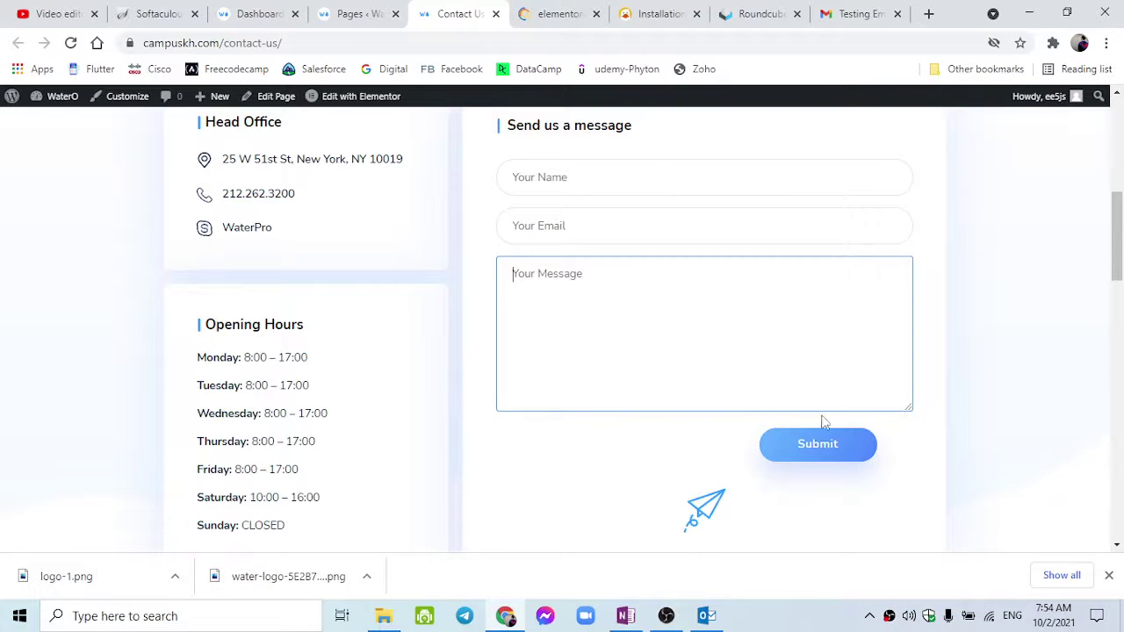
Return to the admin Pages list and locate the Contact menu in the sidebar.
{"action": "left_click", "coordinate": [374, 8]}
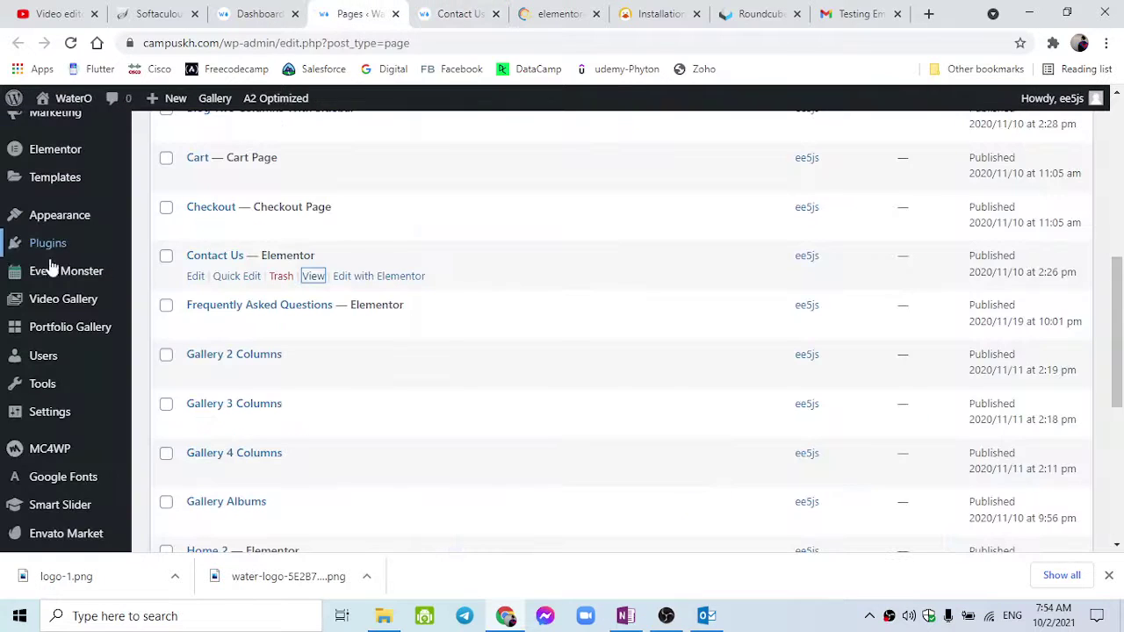
{"action": "scroll", "coordinate": [121, 289], "scroll_direction": "up", "scroll_amount": 1}
{"action": "mouse_move", "coordinate": [121, 292]}
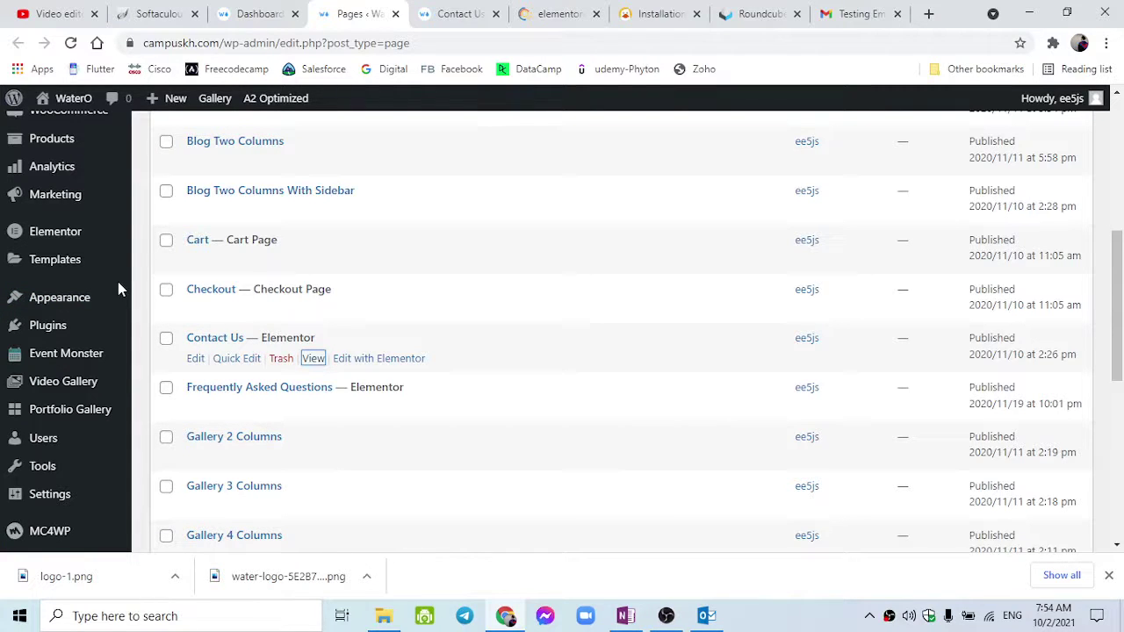
{"action": "scroll", "coordinate": [119, 287], "scroll_direction": "up", "scroll_amount": 2}
{"action": "mouse_move", "coordinate": [88, 246]}
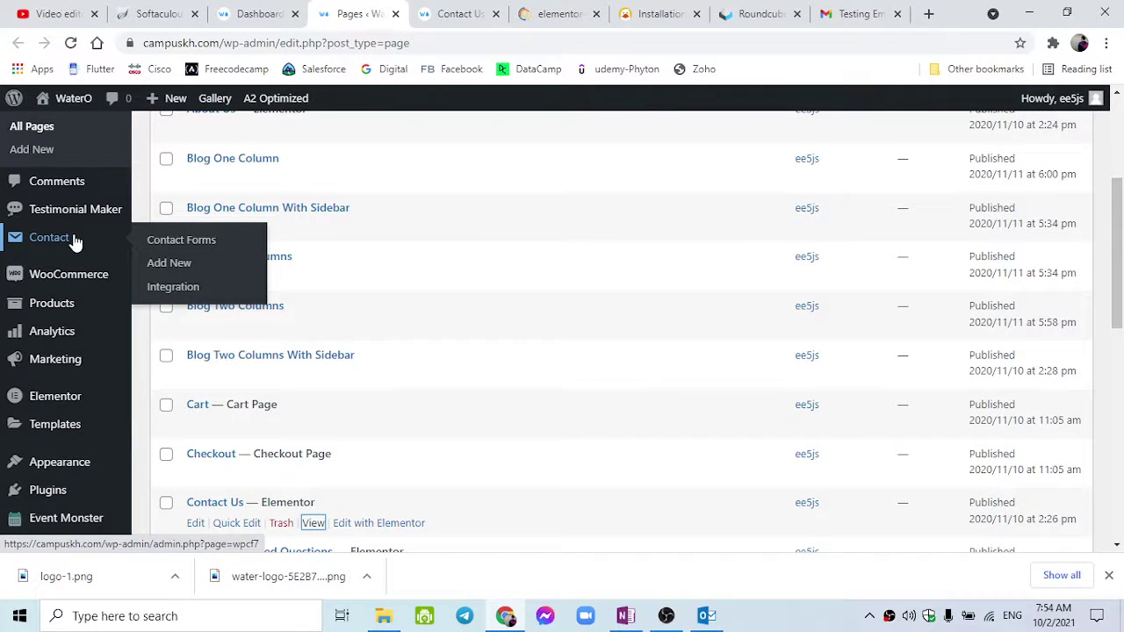
Open 'Contact form' for editing from the Contact Forms list.
{"action": "left_click", "coordinate": [76, 241]}
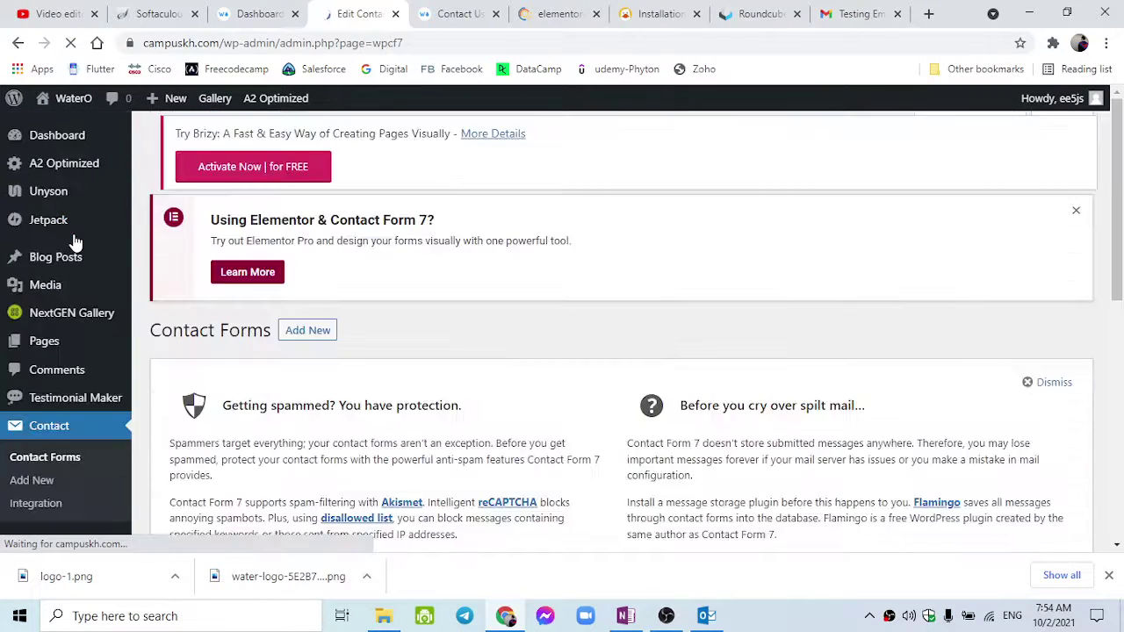
{"action": "scroll", "coordinate": [228, 325], "scroll_direction": "down", "scroll_amount": 4}
{"action": "scroll", "coordinate": [266, 341], "scroll_direction": "down", "scroll_amount": 2}
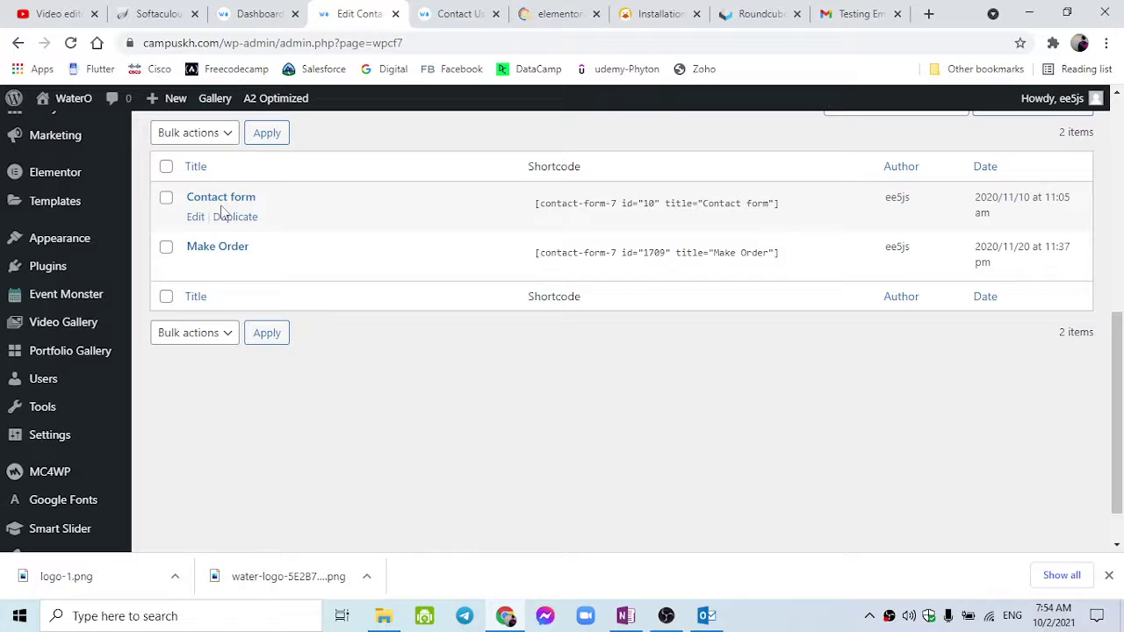
{"action": "left_click", "coordinate": [472, 12]}
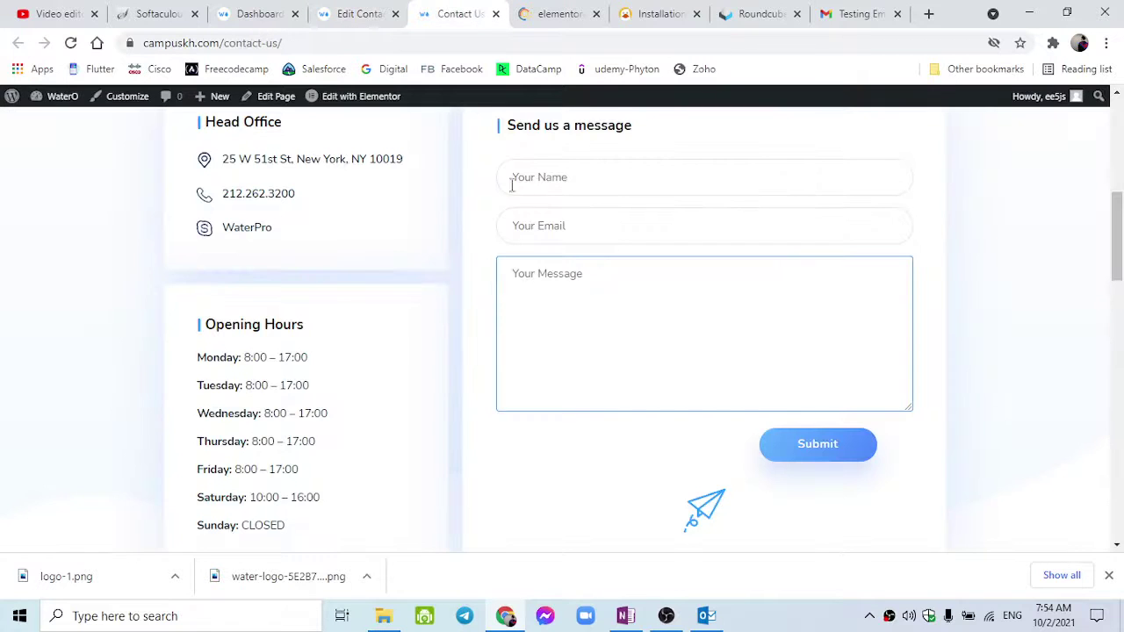
{"action": "scroll", "coordinate": [518, 193], "scroll_direction": "up", "scroll_amount": 1}
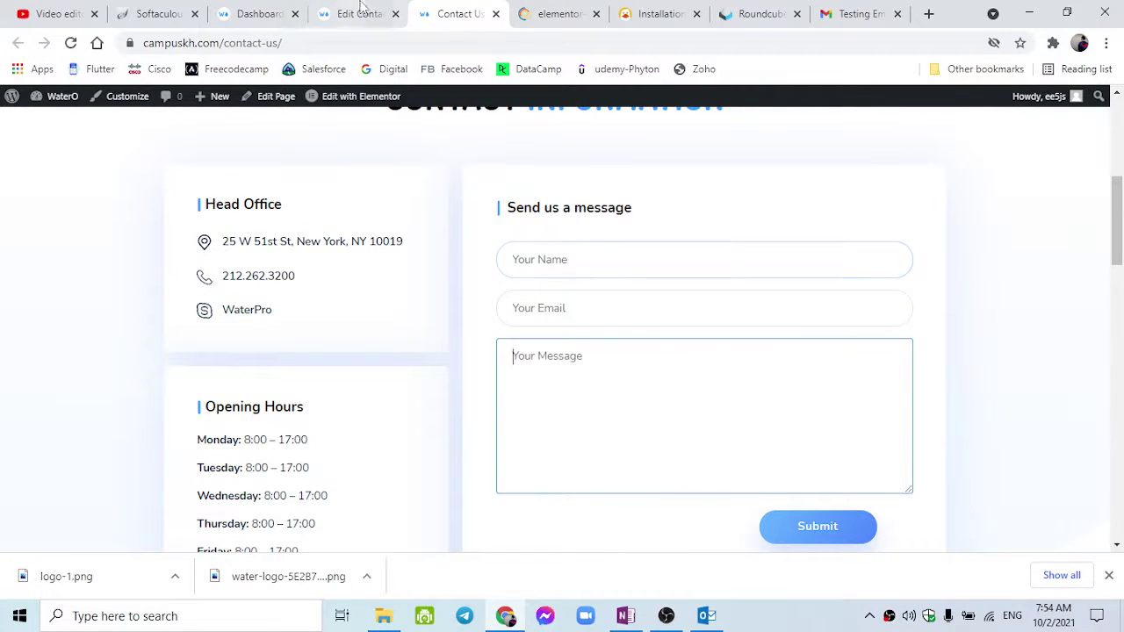
{"action": "left_click", "coordinate": [360, 13]}
{"action": "scroll", "coordinate": [218, 258], "scroll_direction": "up", "scroll_amount": 1}
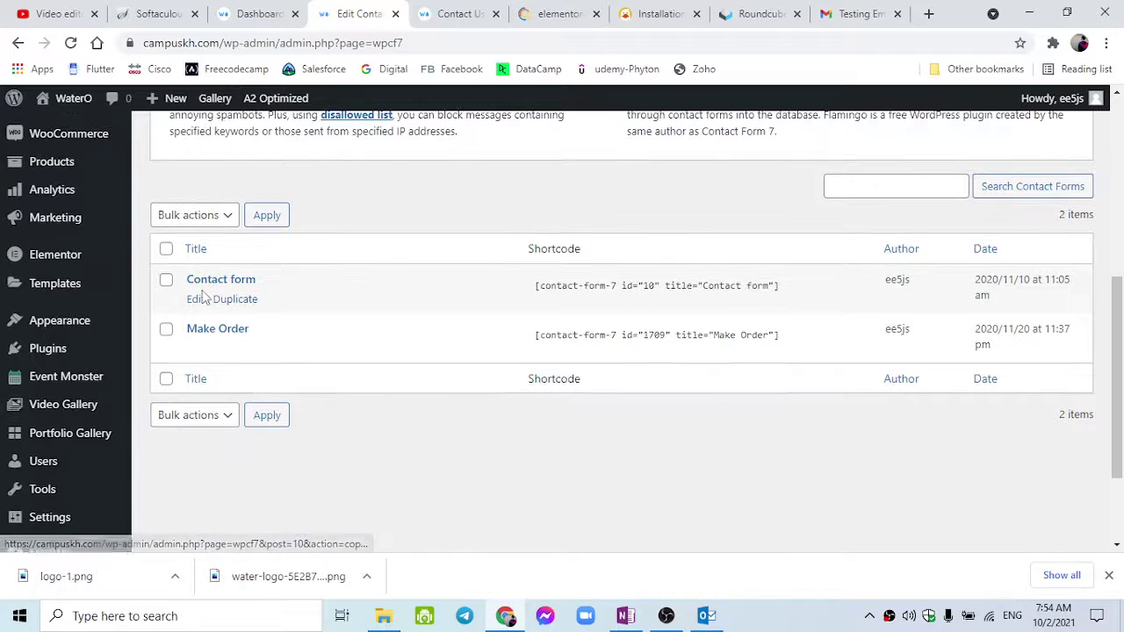
{"action": "left_click", "coordinate": [223, 282]}
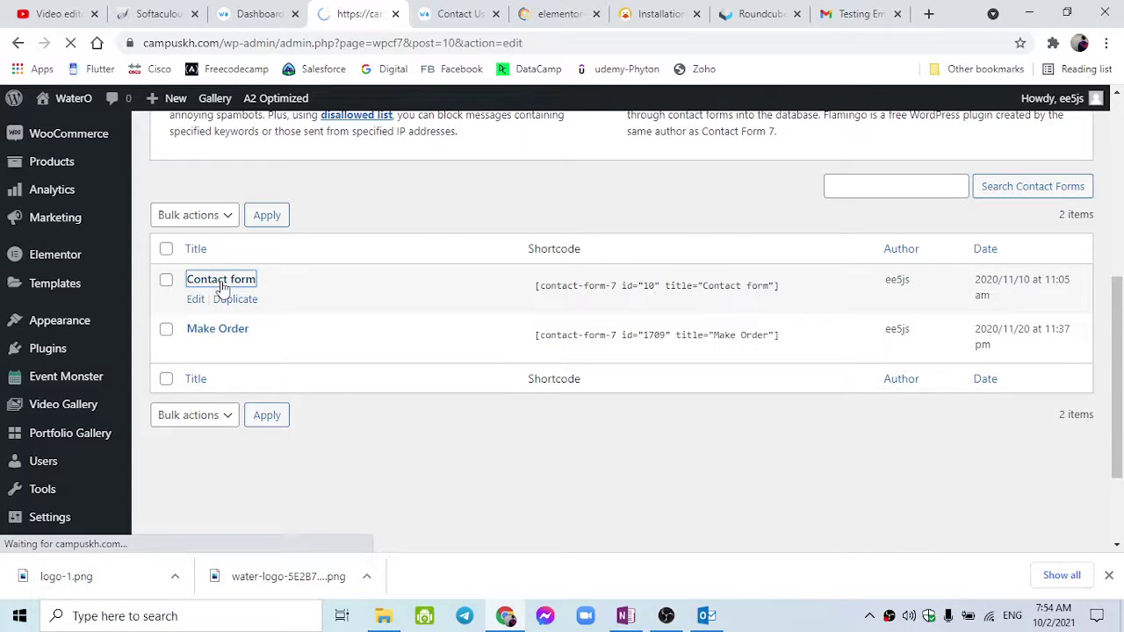
{"action": "scroll", "coordinate": [239, 321], "scroll_direction": "down", "scroll_amount": 5}
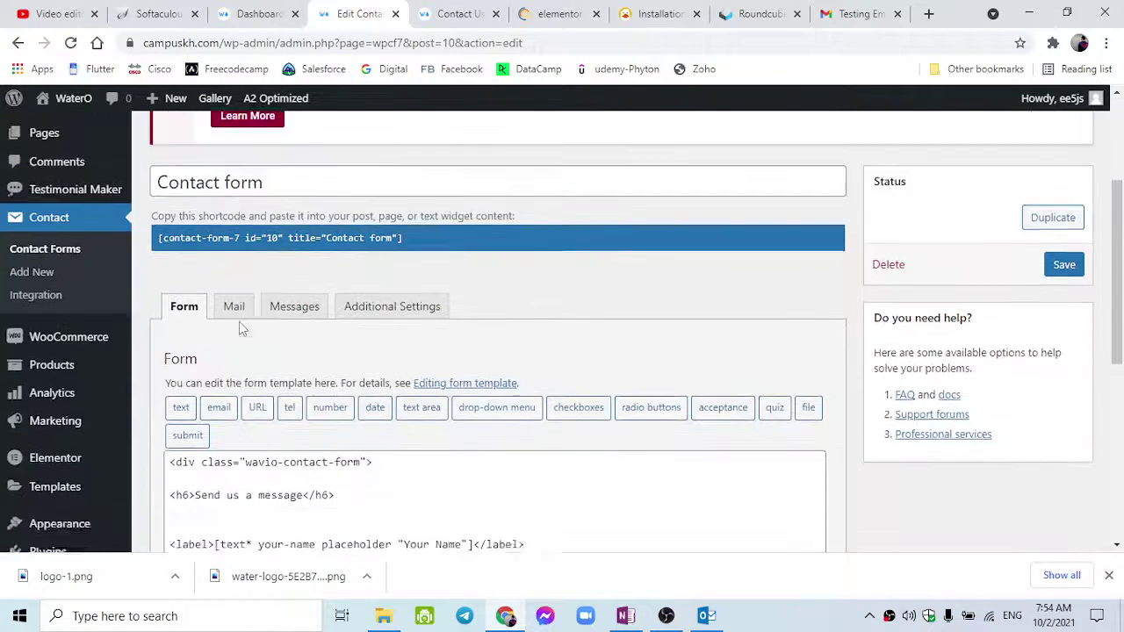
{"action": "scroll", "coordinate": [239, 325], "scroll_direction": "up", "scroll_amount": 3}
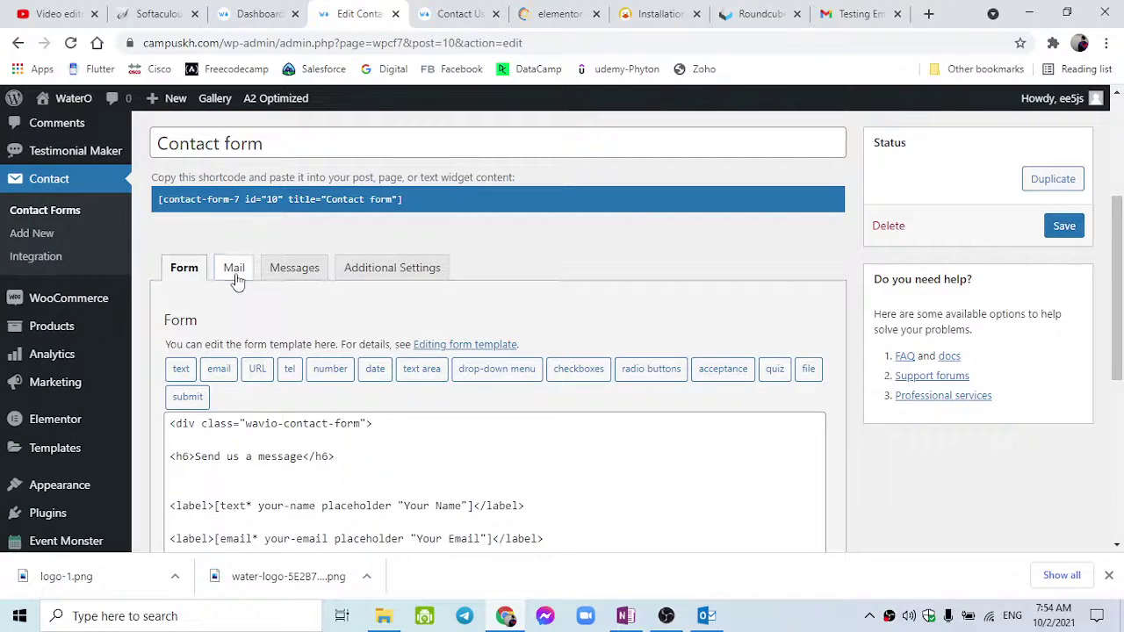
{"action": "left_click", "coordinate": [234, 276]}
{"action": "scroll", "coordinate": [277, 377], "scroll_direction": "down", "scroll_amount": 1}
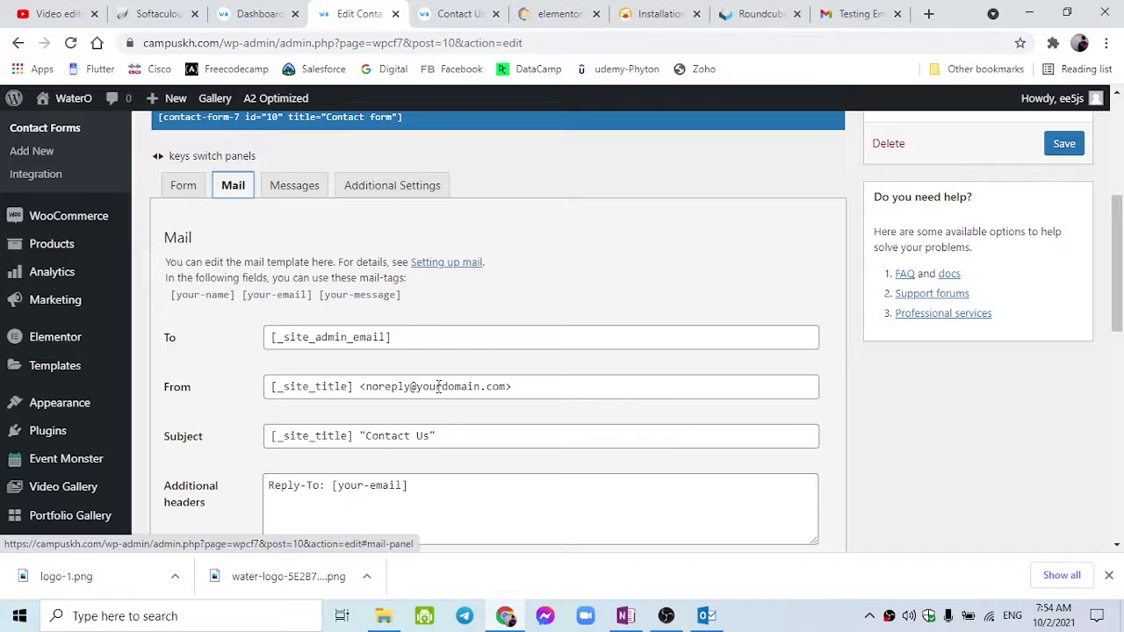
{"action": "left_click_drag", "start_coordinate": [479, 387], "coordinate": [419, 391]}
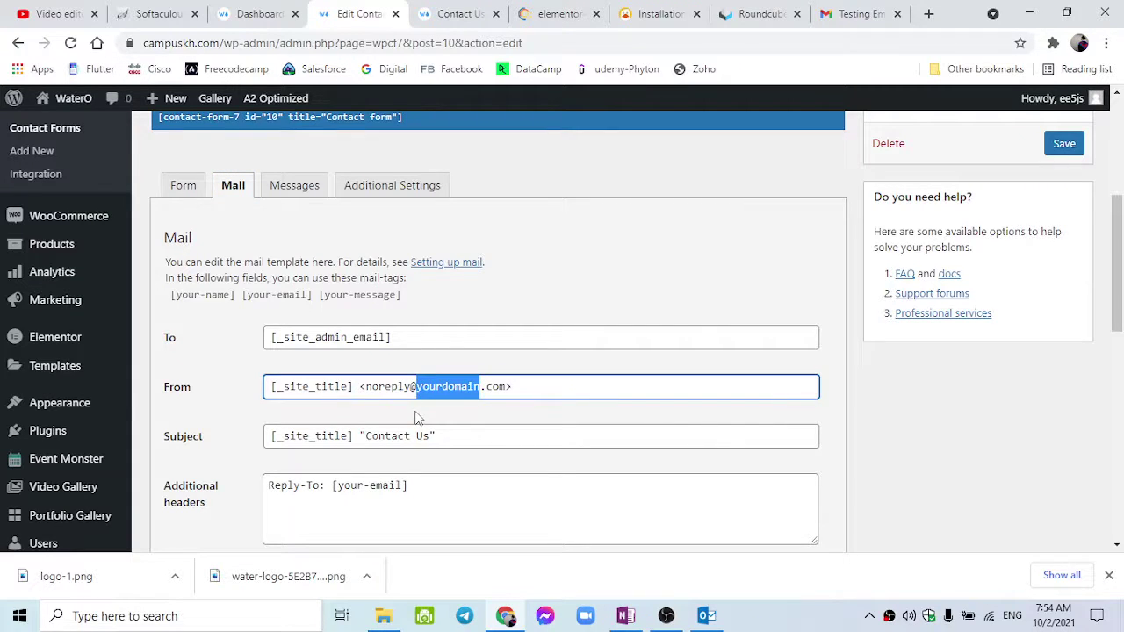
{"action": "type", "text": "campuskh"}
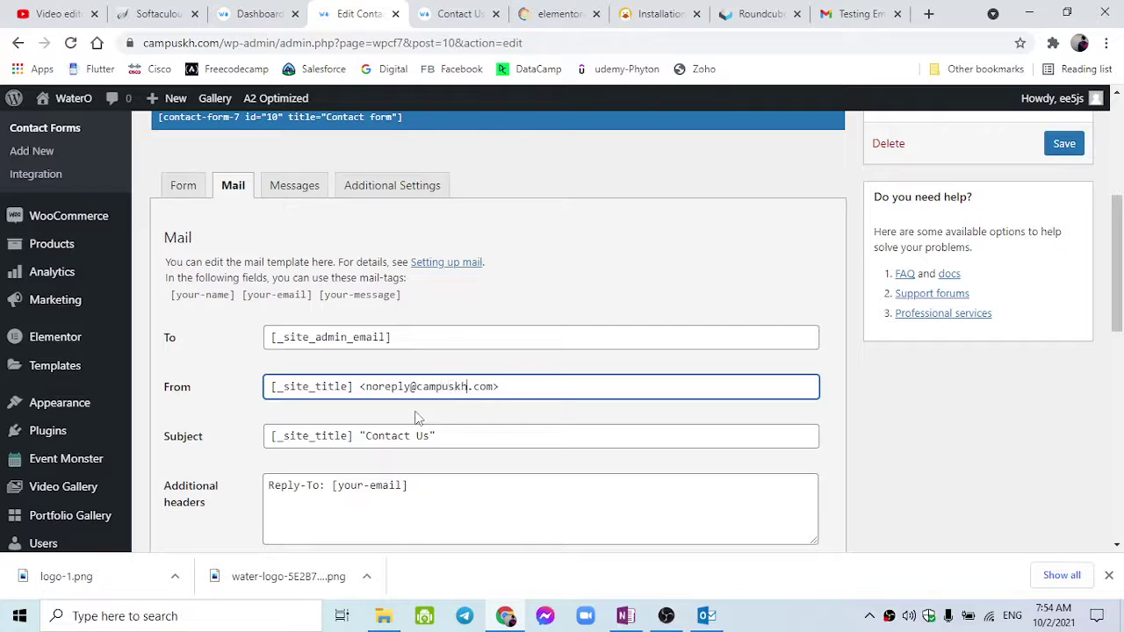
{"action": "double_click", "coordinate": [400, 395]}
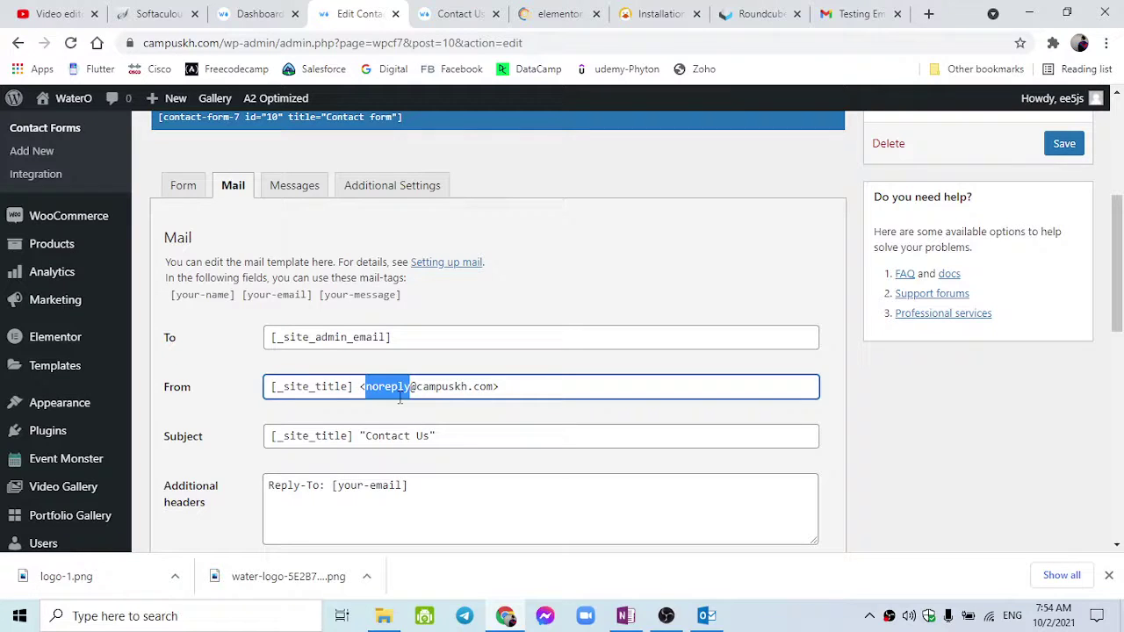
{"action": "type", "text": "info"}
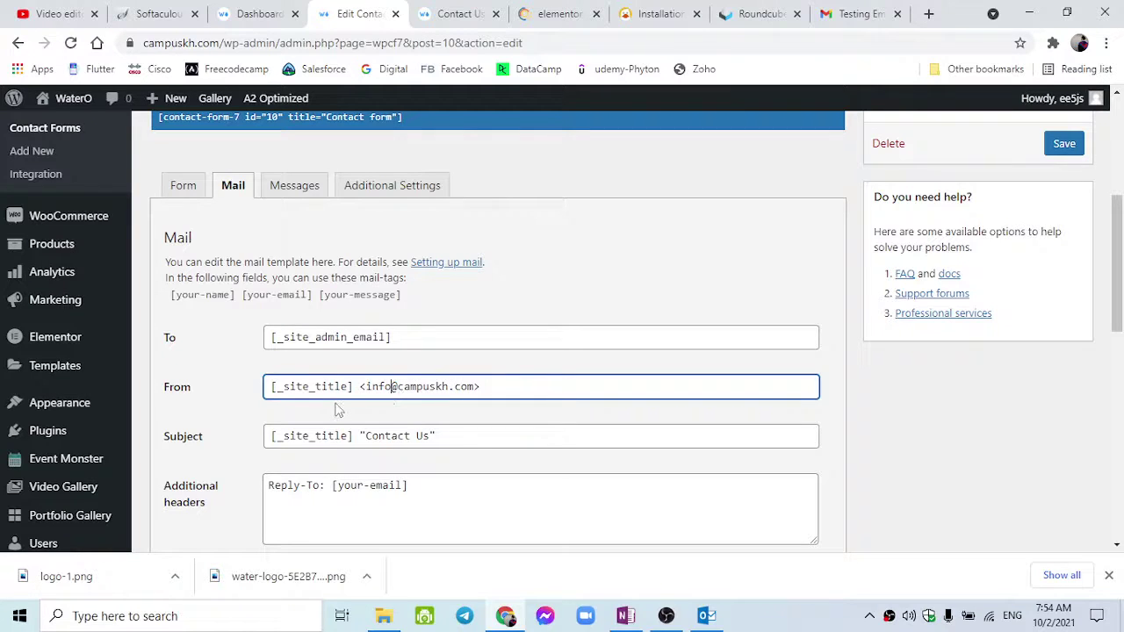
{"action": "double_click", "coordinate": [374, 391]}
{"action": "type", "text": "admin"}
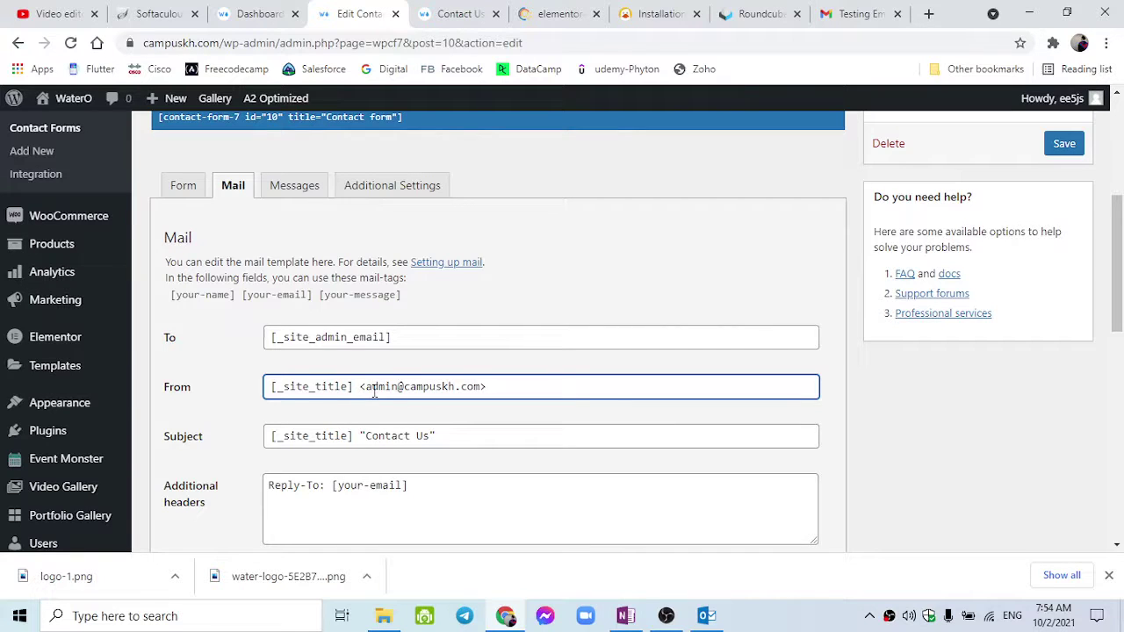
{"action": "double_click", "coordinate": [374, 391]}
{"action": "type", "text": "info"}
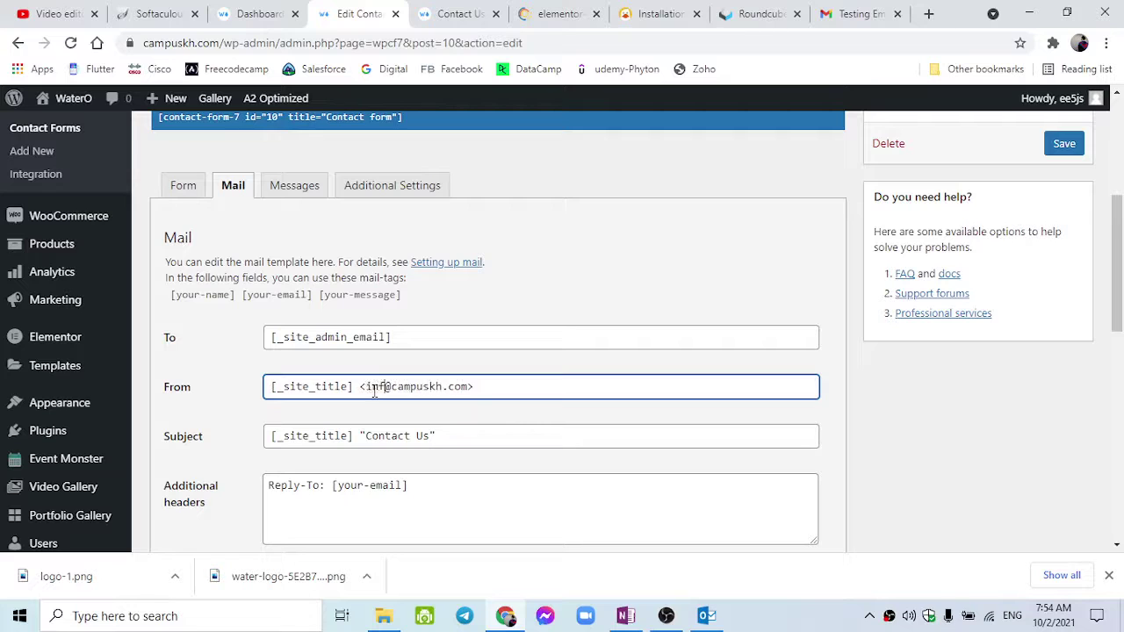
{"action": "type", "text": "o"}
{"action": "scroll", "coordinate": [374, 392], "scroll_direction": "down", "scroll_amount": 2}
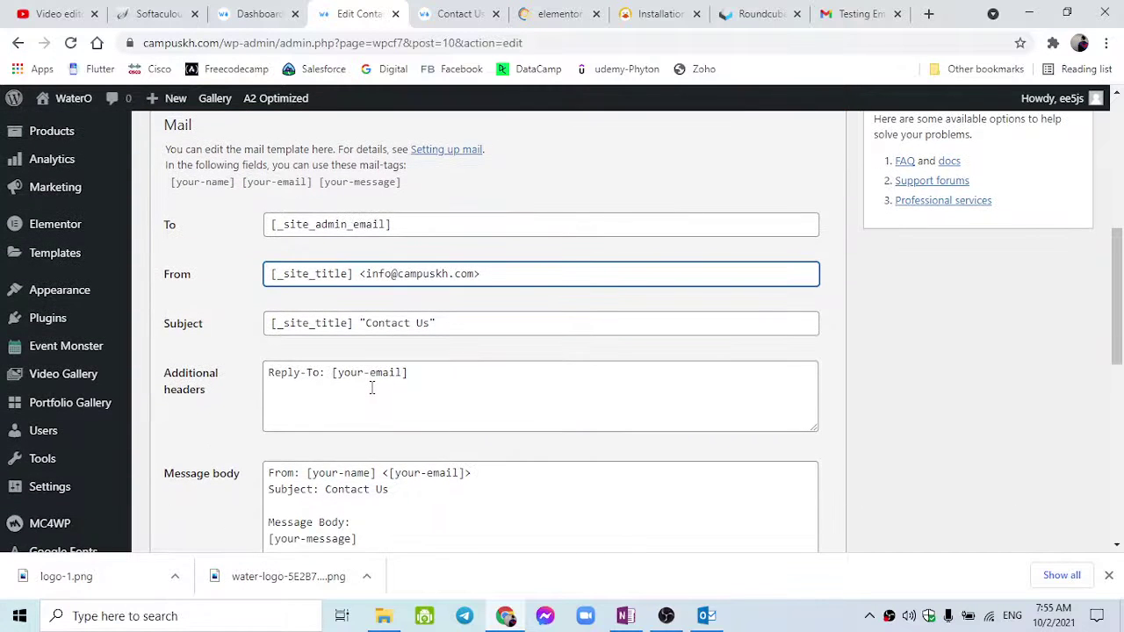
{"action": "left_click", "coordinate": [371, 388]}
{"action": "left_click_drag", "start_coordinate": [480, 274], "coordinate": [474, 275]}
{"action": "left_click", "coordinate": [477, 276]}
{"action": "double_click", "coordinate": [401, 272]}
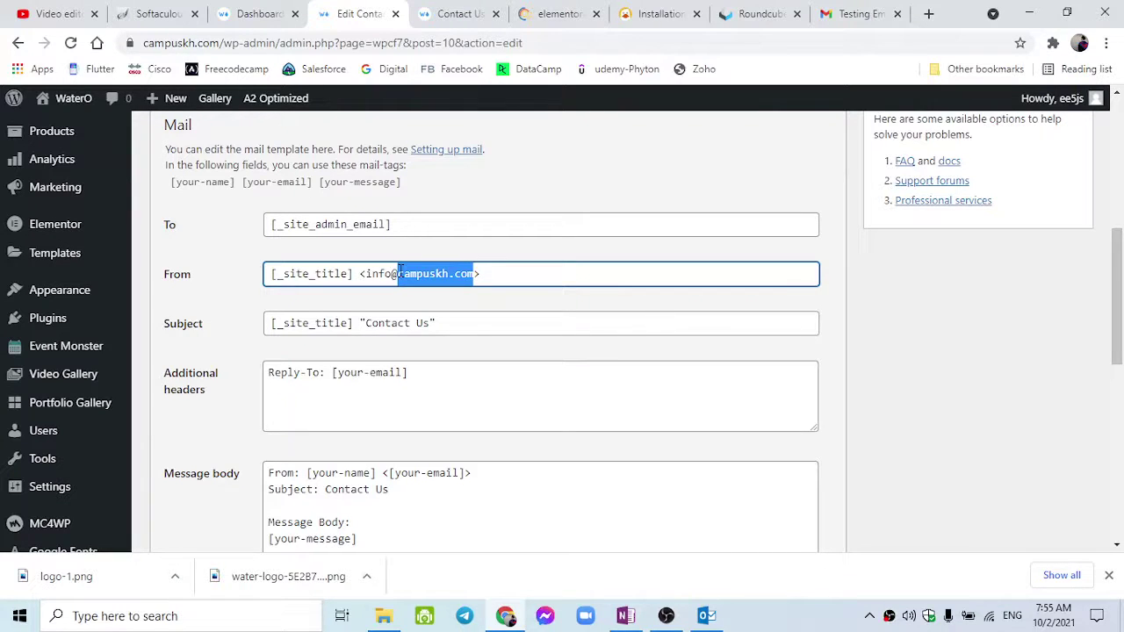
{"action": "left_click", "coordinate": [398, 358]}
{"action": "scroll", "coordinate": [398, 356], "scroll_direction": "down", "scroll_amount": 3}
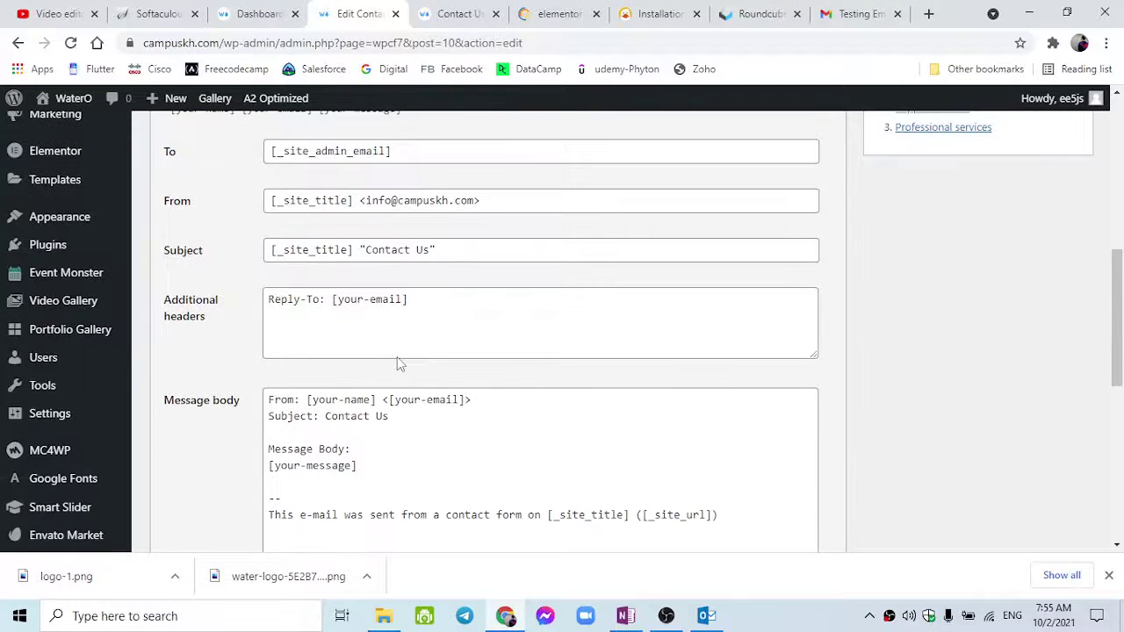
{"action": "scroll", "coordinate": [397, 356], "scroll_direction": "up", "scroll_amount": 3}
Inspect the [_site_admin_email] recipient and bring up link options for Settings > General.
{"action": "scroll", "coordinate": [399, 362], "scroll_direction": "down", "scroll_amount": 1}
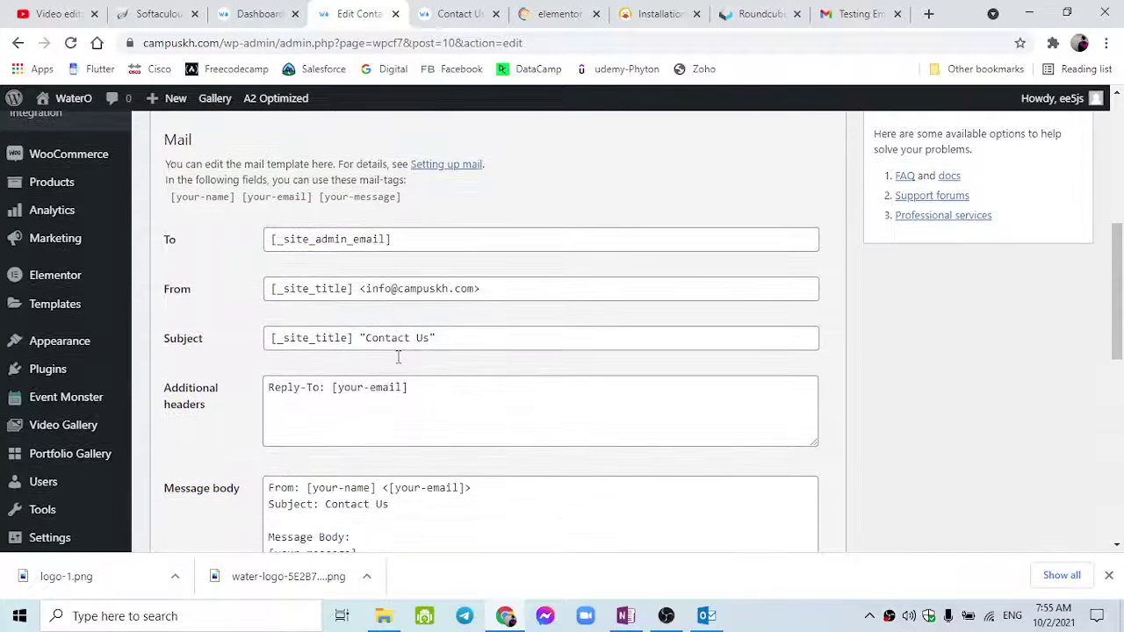
{"action": "scroll", "coordinate": [399, 363], "scroll_direction": "down", "scroll_amount": 3}
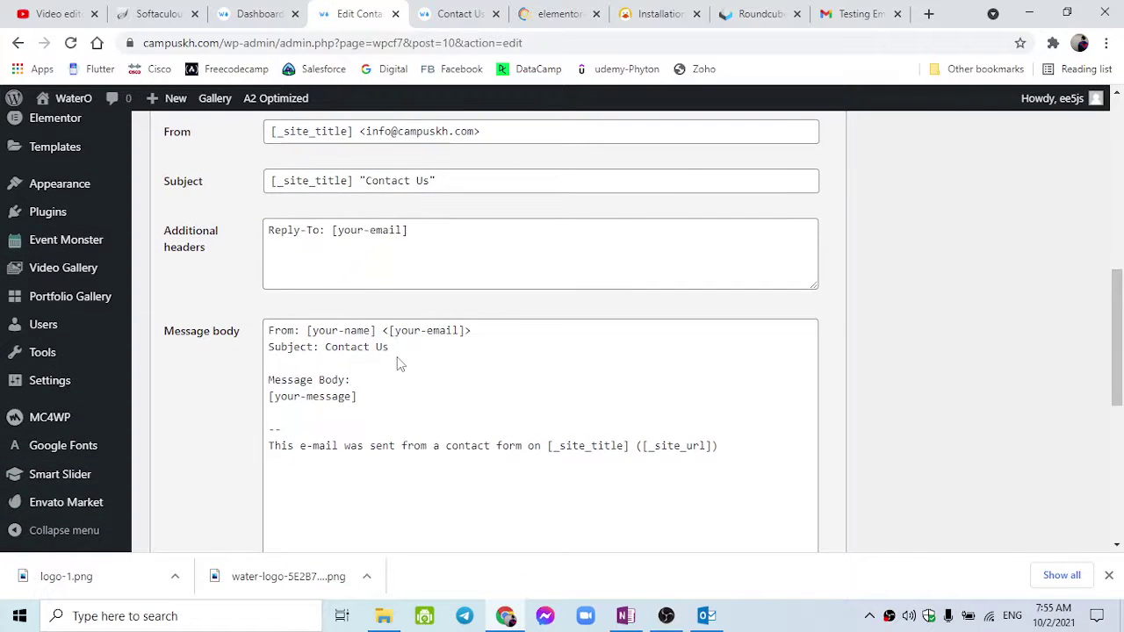
{"action": "scroll", "coordinate": [398, 362], "scroll_direction": "up", "scroll_amount": 2}
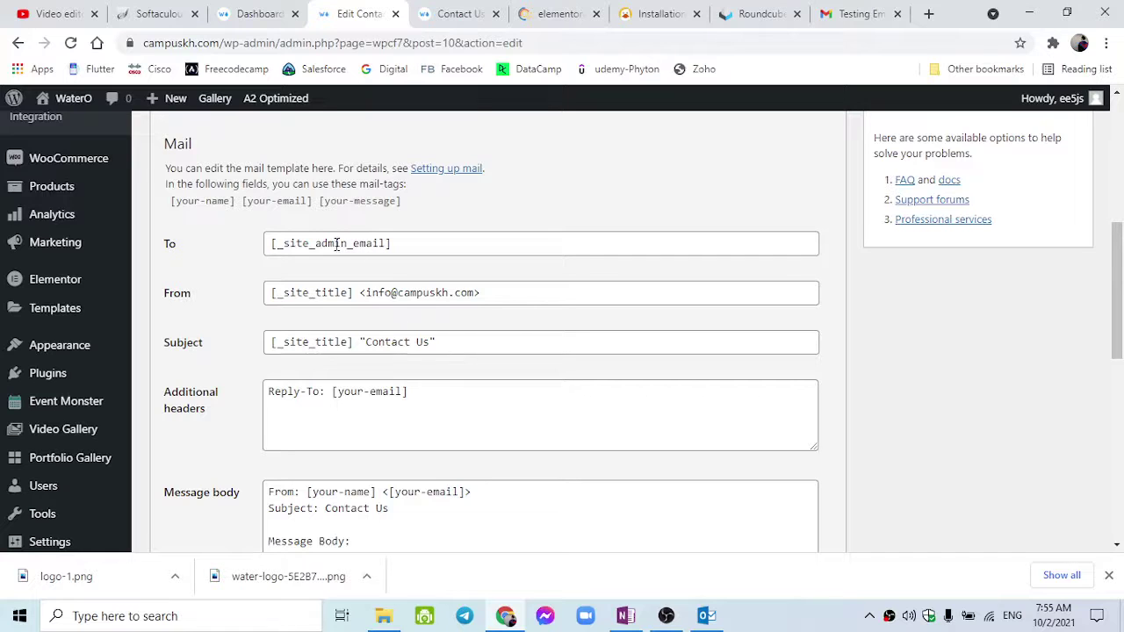
{"action": "scroll", "coordinate": [336, 244], "scroll_direction": "up", "scroll_amount": 1}
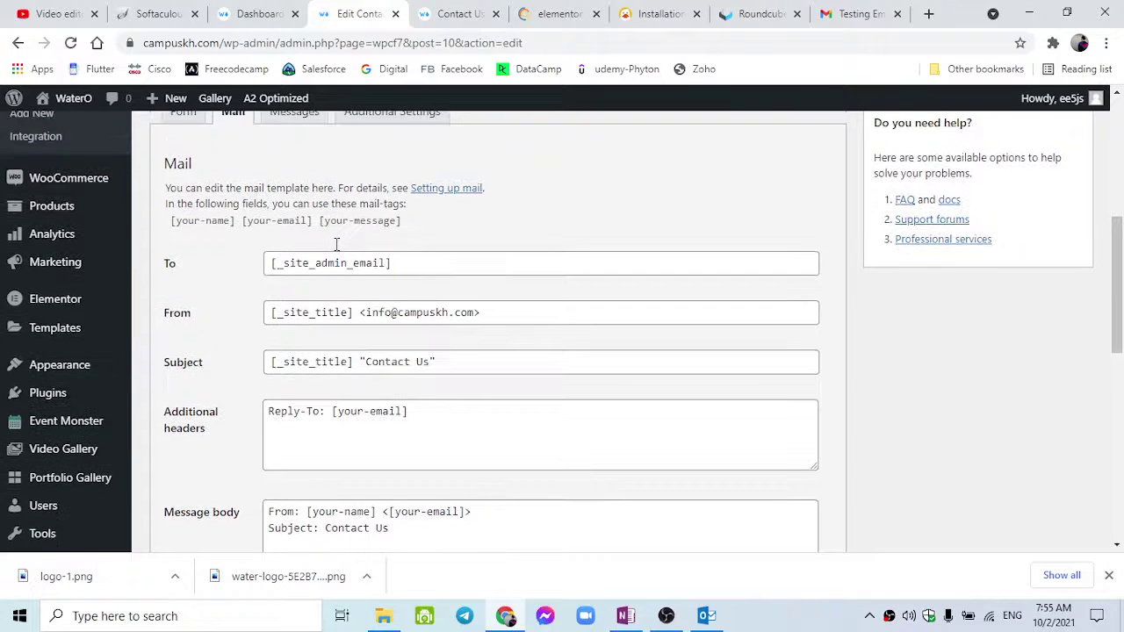
{"action": "left_click", "coordinate": [330, 262]}
{"action": "double_click", "coordinate": [331, 262]}
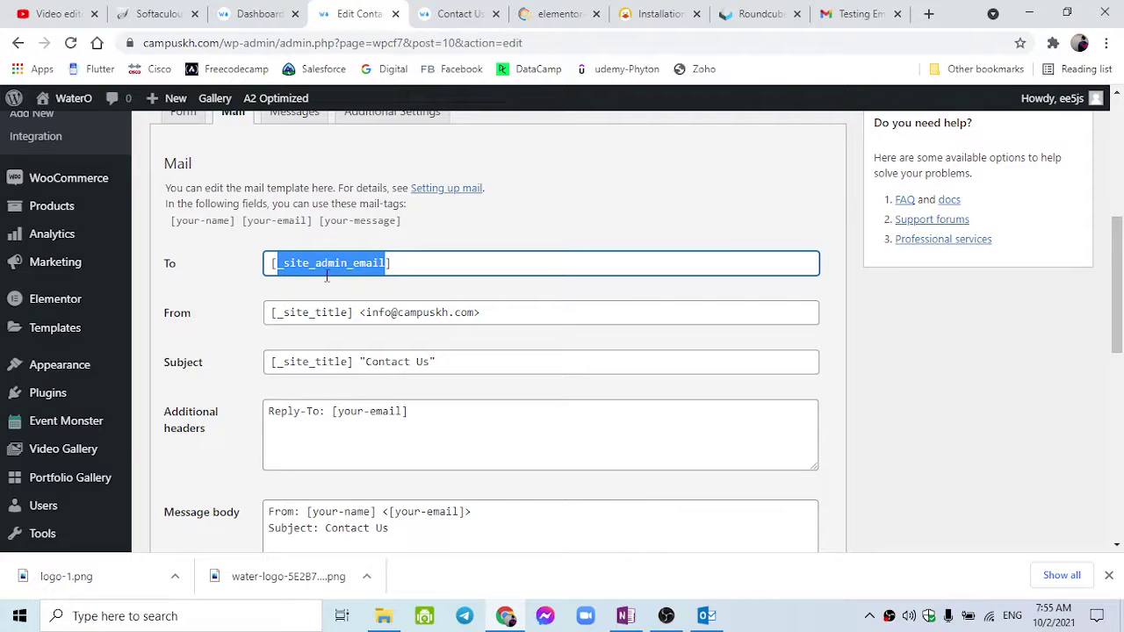
{"action": "scroll", "coordinate": [134, 436], "scroll_direction": "down", "scroll_amount": 5}
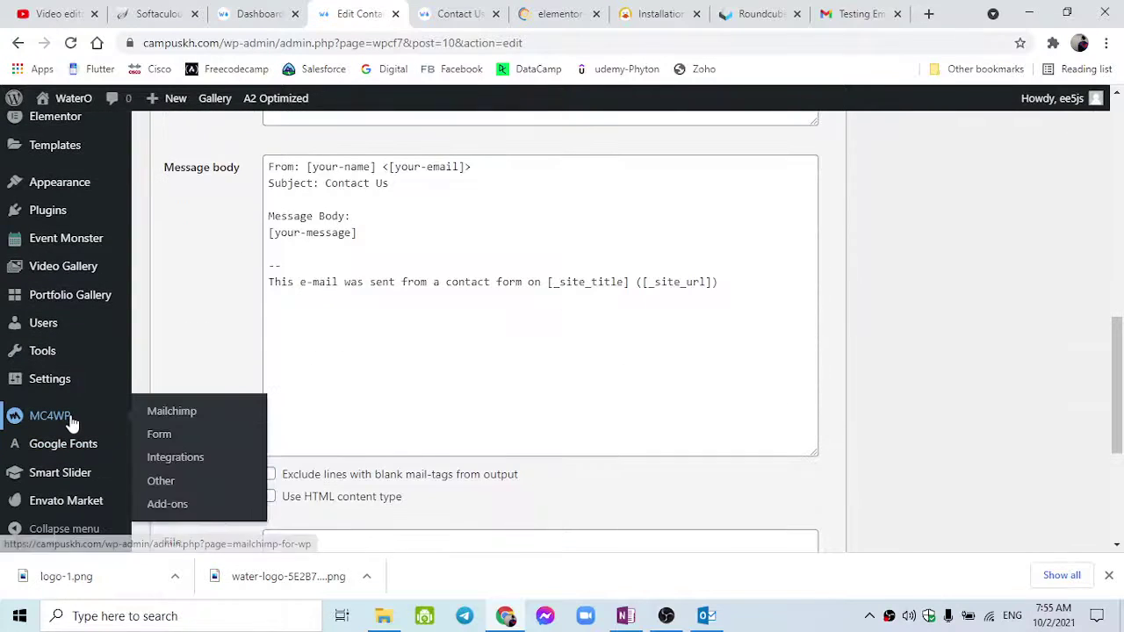
{"action": "mouse_move", "coordinate": [71, 381]}
{"action": "right_click", "coordinate": [182, 348]}
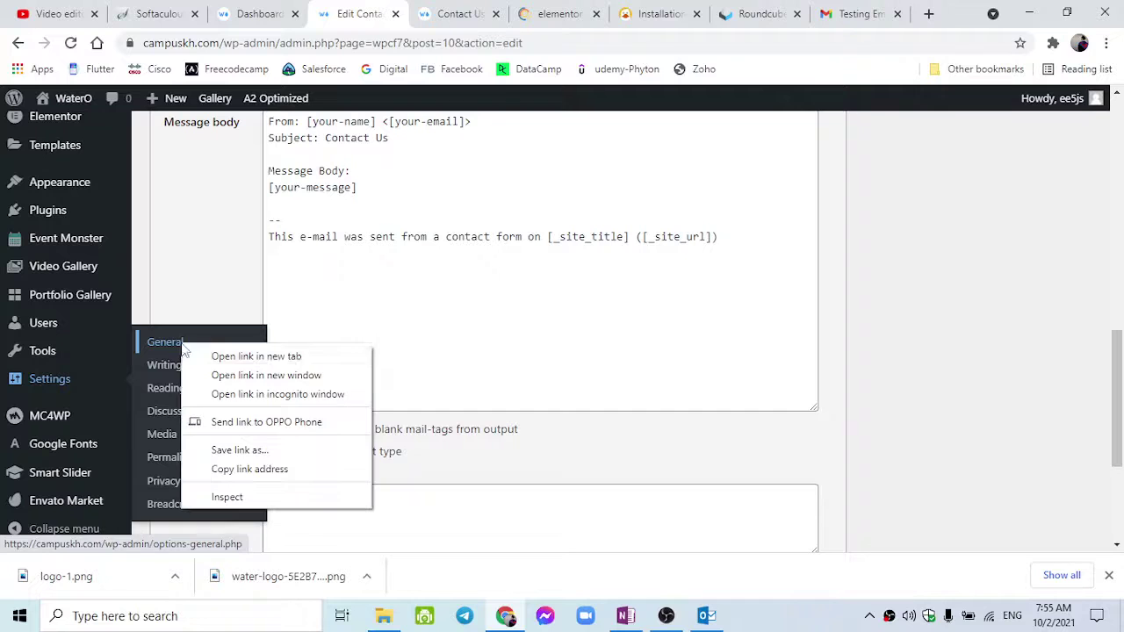
{"action": "left_click", "coordinate": [203, 358]}
{"action": "scroll", "coordinate": [314, 325], "scroll_direction": "up", "scroll_amount": 5}
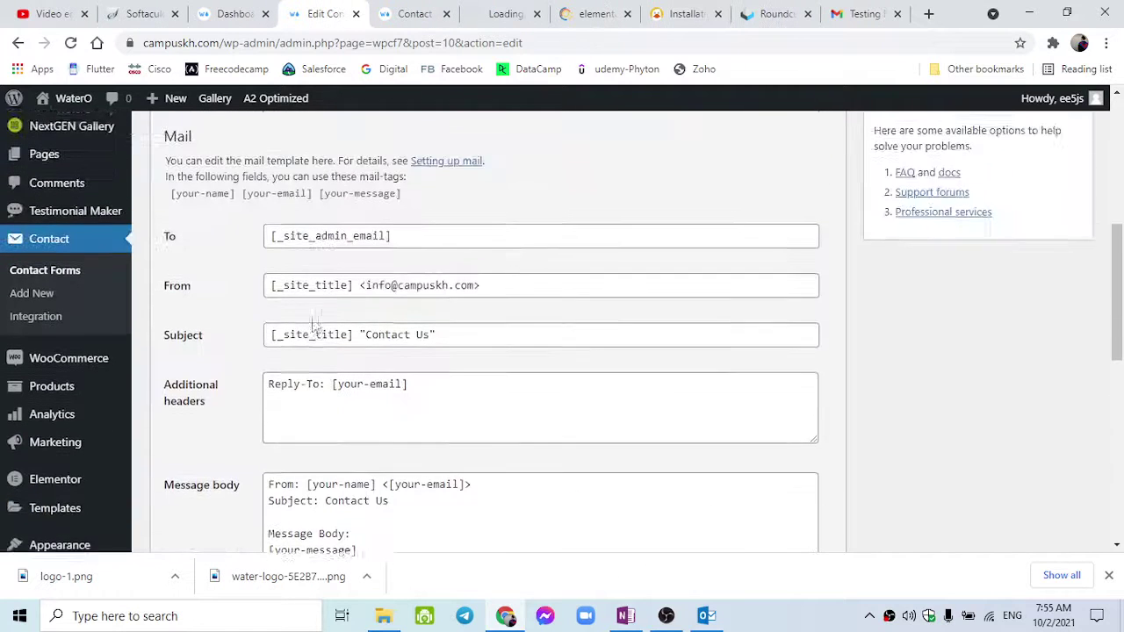
{"action": "left_click", "coordinate": [397, 288]}
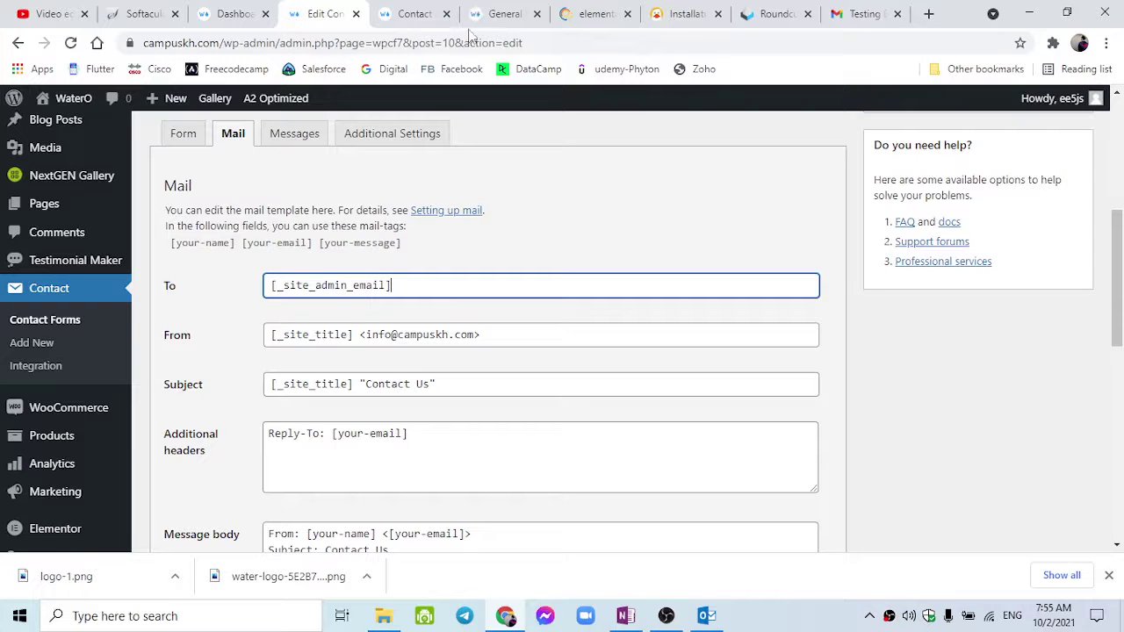
{"action": "left_click", "coordinate": [488, 11]}
{"action": "scroll", "coordinate": [429, 387], "scroll_direction": "down", "scroll_amount": 1}
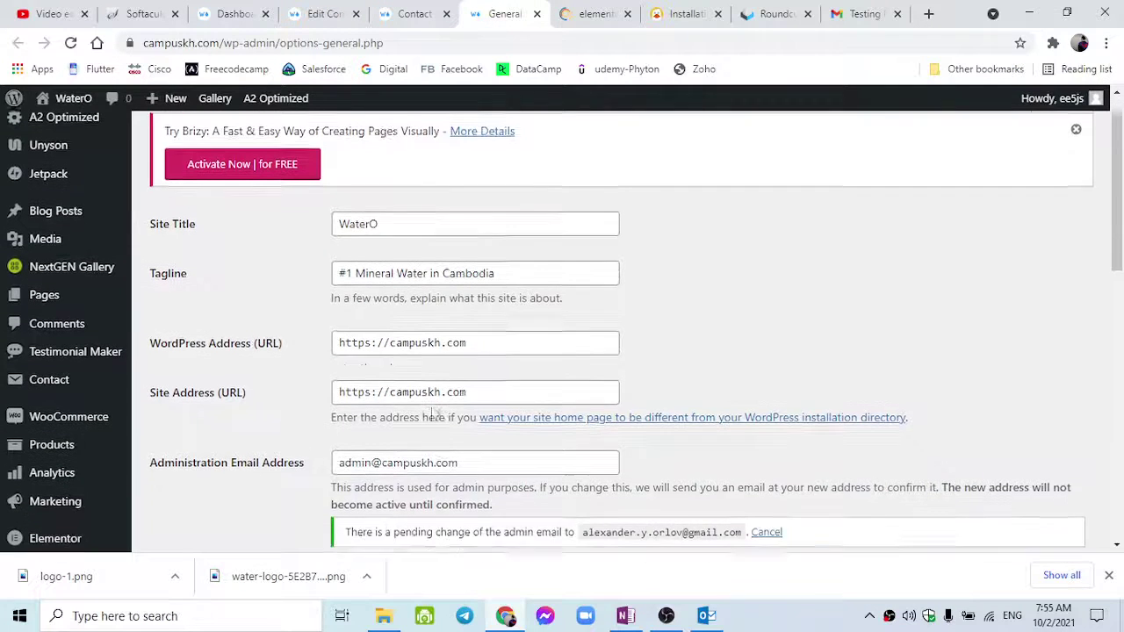
{"action": "double_click", "coordinate": [360, 428]}
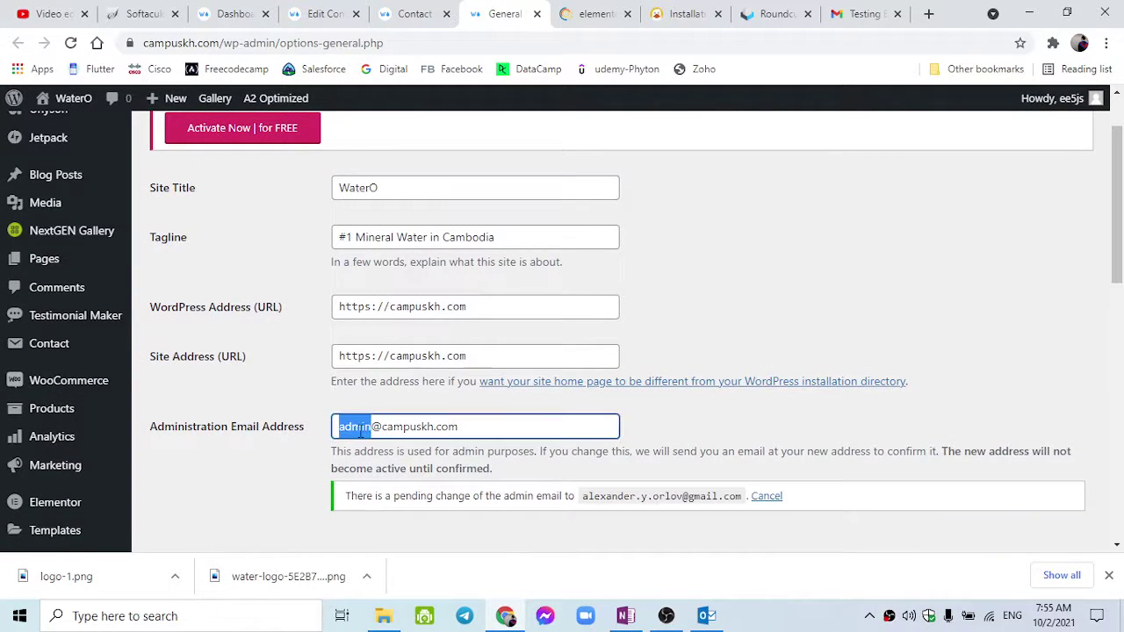
{"action": "type", "text": "info"}
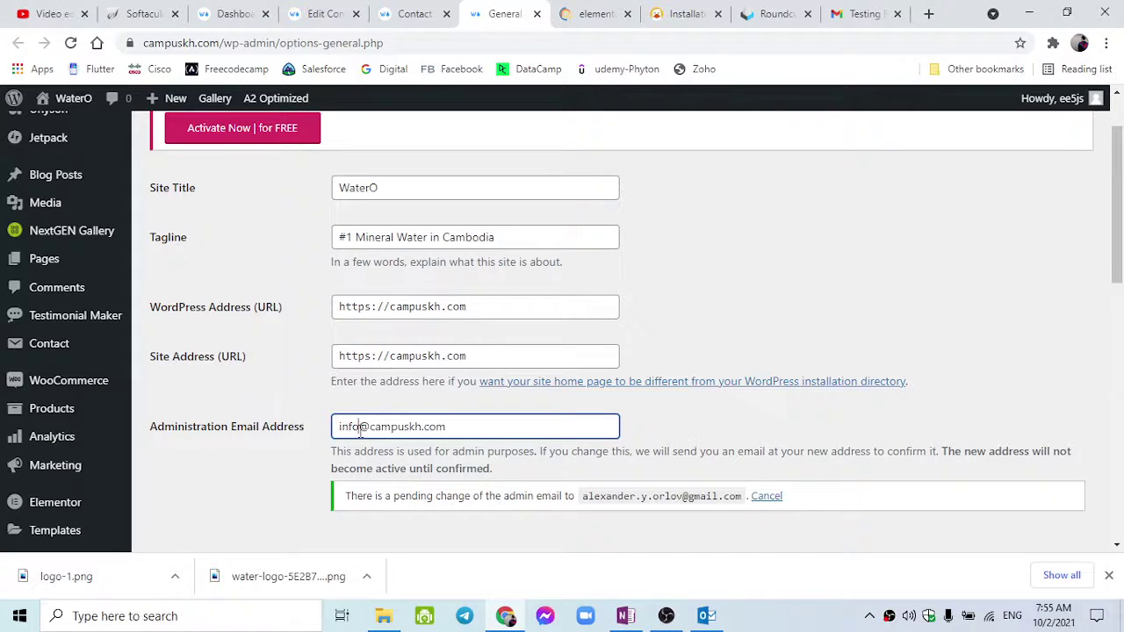
{"action": "scroll", "coordinate": [360, 430], "scroll_direction": "down", "scroll_amount": 5}
{"action": "scroll", "coordinate": [261, 442], "scroll_direction": "down", "scroll_amount": 5}
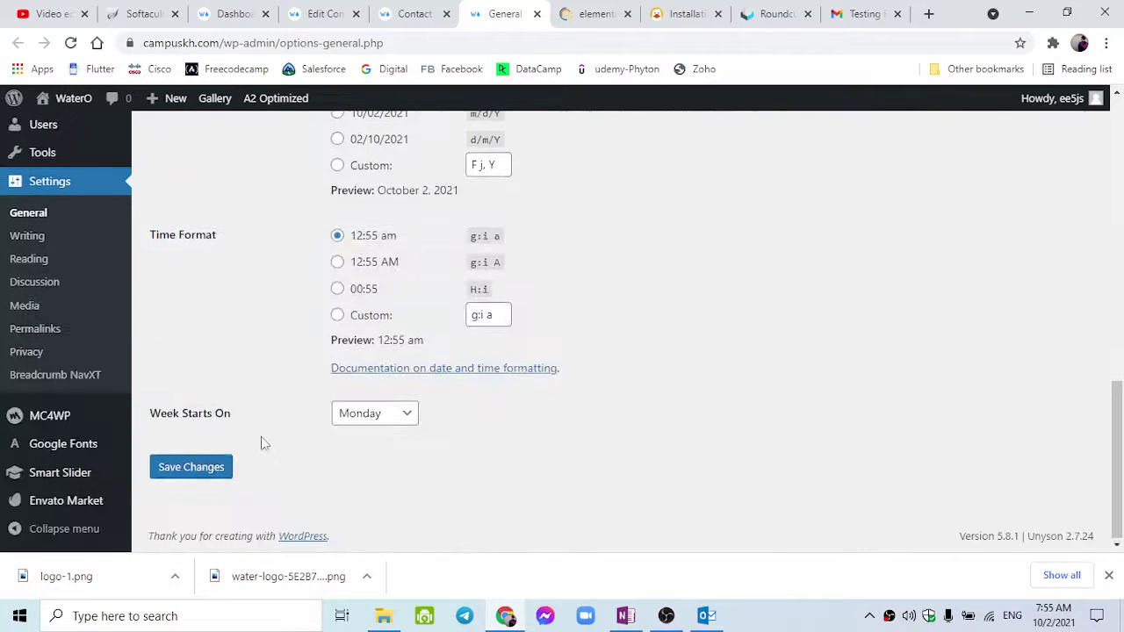
{"action": "left_click", "coordinate": [200, 474]}
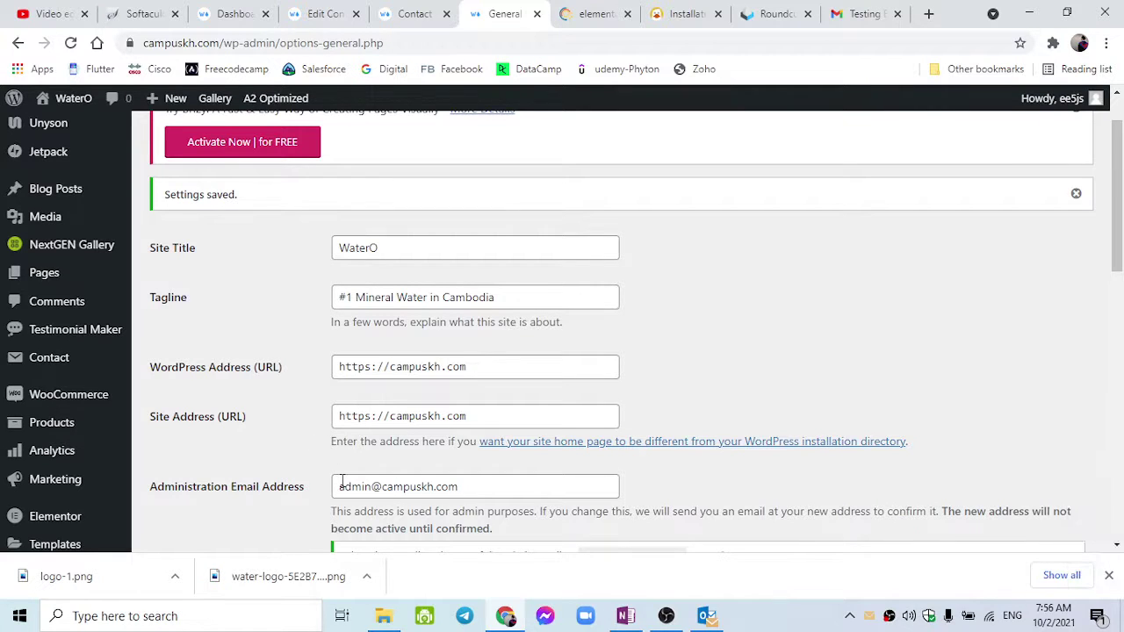
{"action": "scroll", "coordinate": [344, 482], "scroll_direction": "down", "scroll_amount": 1}
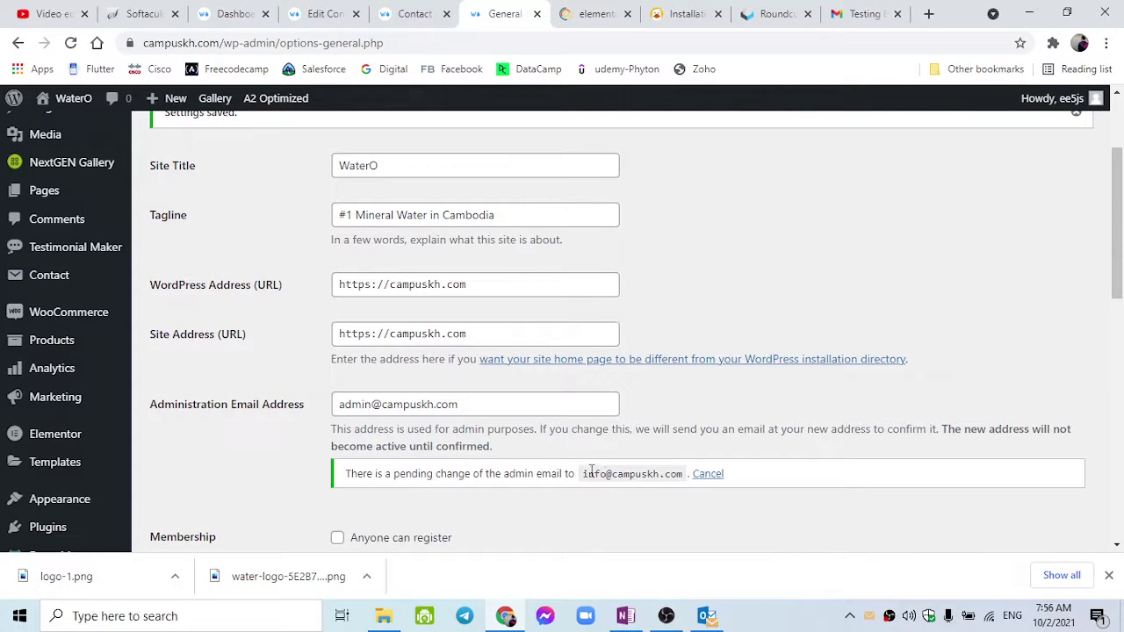
{"action": "double_click", "coordinate": [403, 476]}
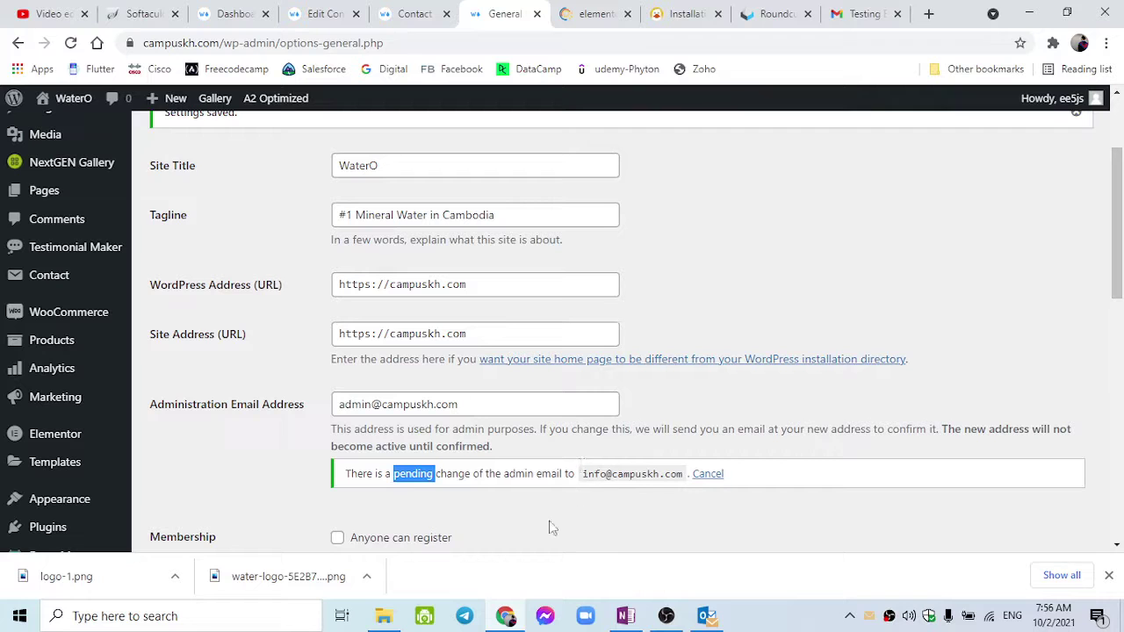
{"action": "double_click", "coordinate": [474, 409]}
{"action": "left_click", "coordinate": [348, 406]}
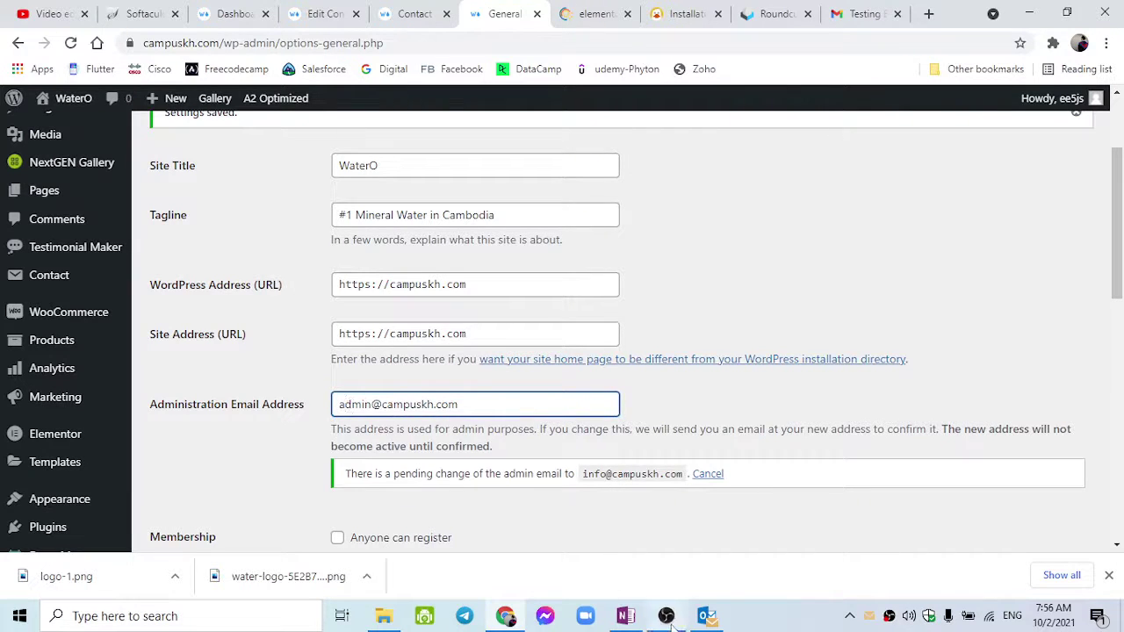
{"action": "left_click", "coordinate": [706, 615]}
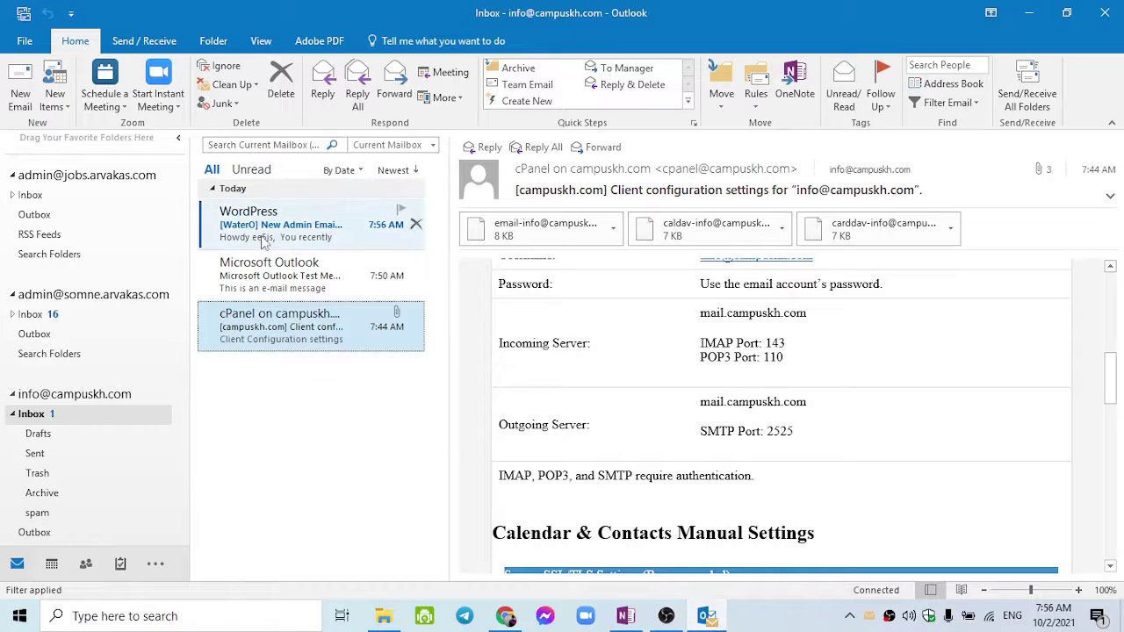
Open WordPress's New Admin Email Address message in Outlook and follow its options.php confirmation link.
{"action": "left_click", "coordinate": [264, 239]}
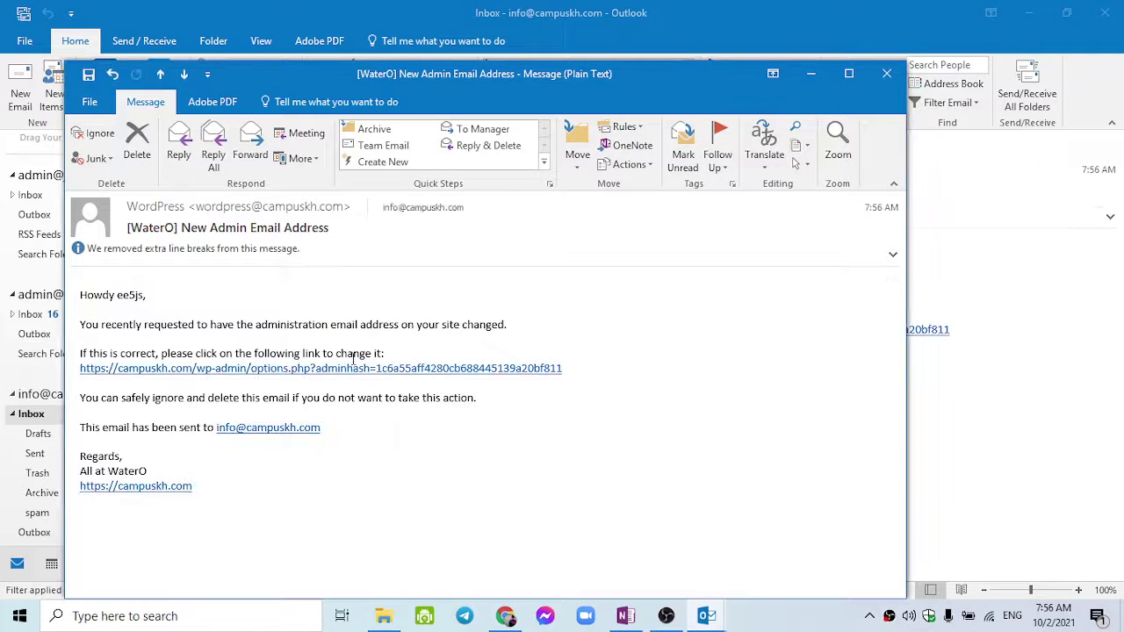
{"action": "left_click", "coordinate": [208, 372], "text": "ctrl"}
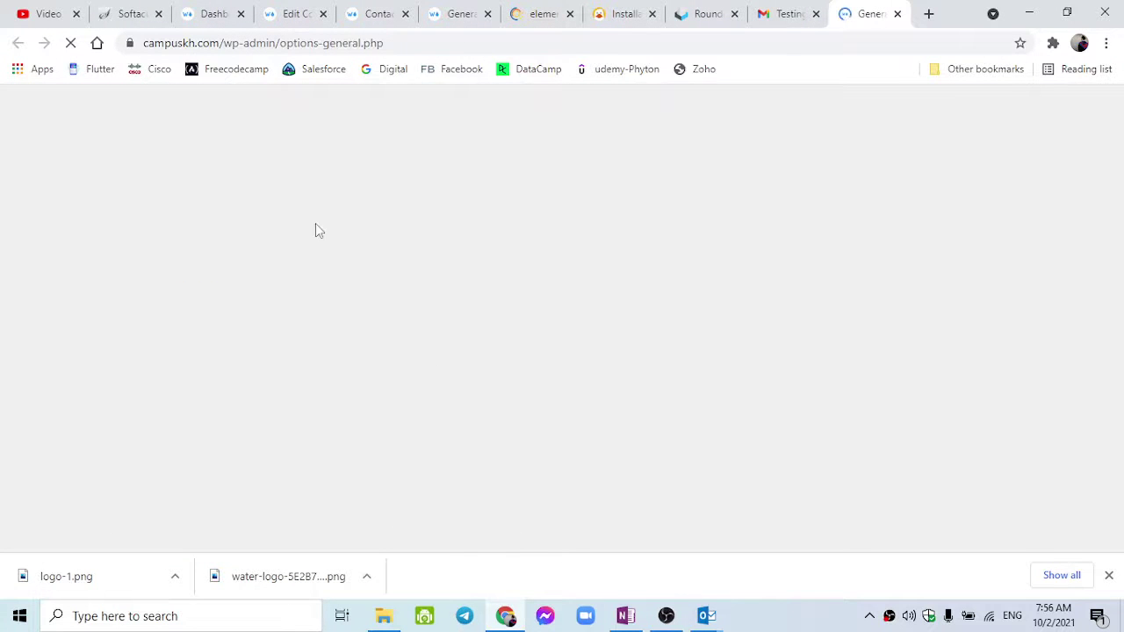
{"action": "left_click", "coordinate": [452, 14]}
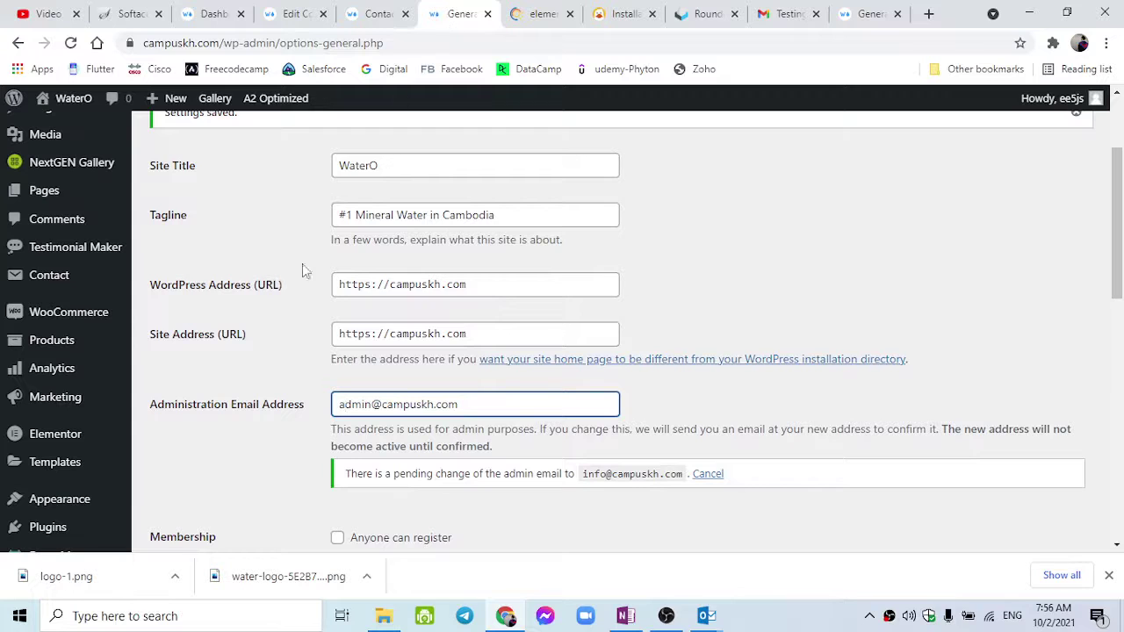
{"action": "left_click", "coordinate": [72, 43]}
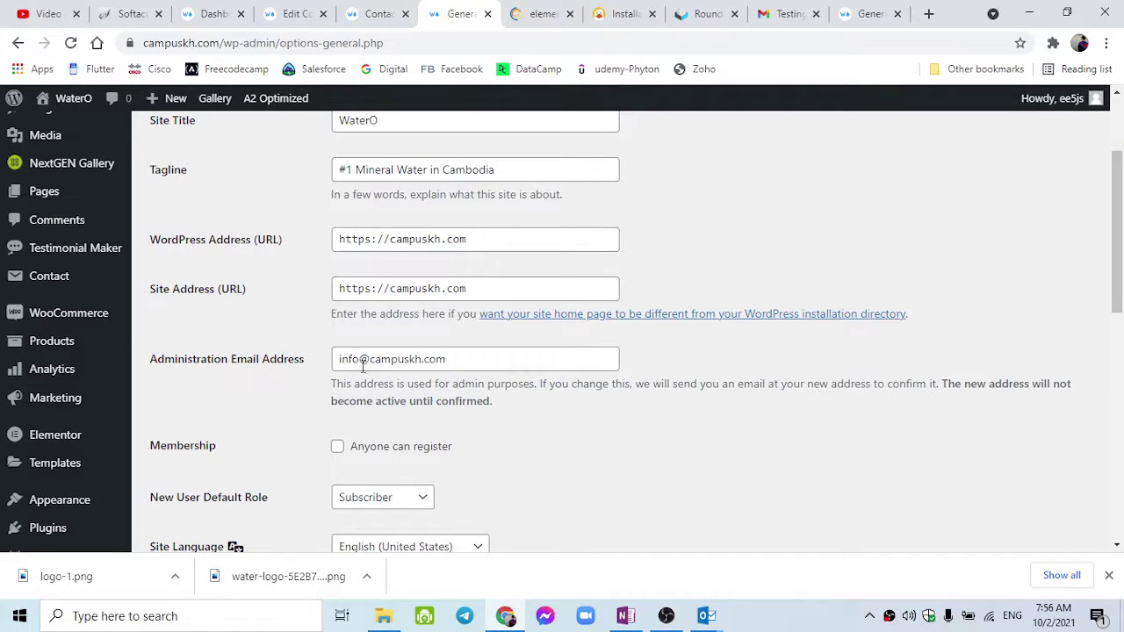
{"action": "double_click", "coordinate": [349, 358]}
{"action": "left_click", "coordinate": [371, 355]}
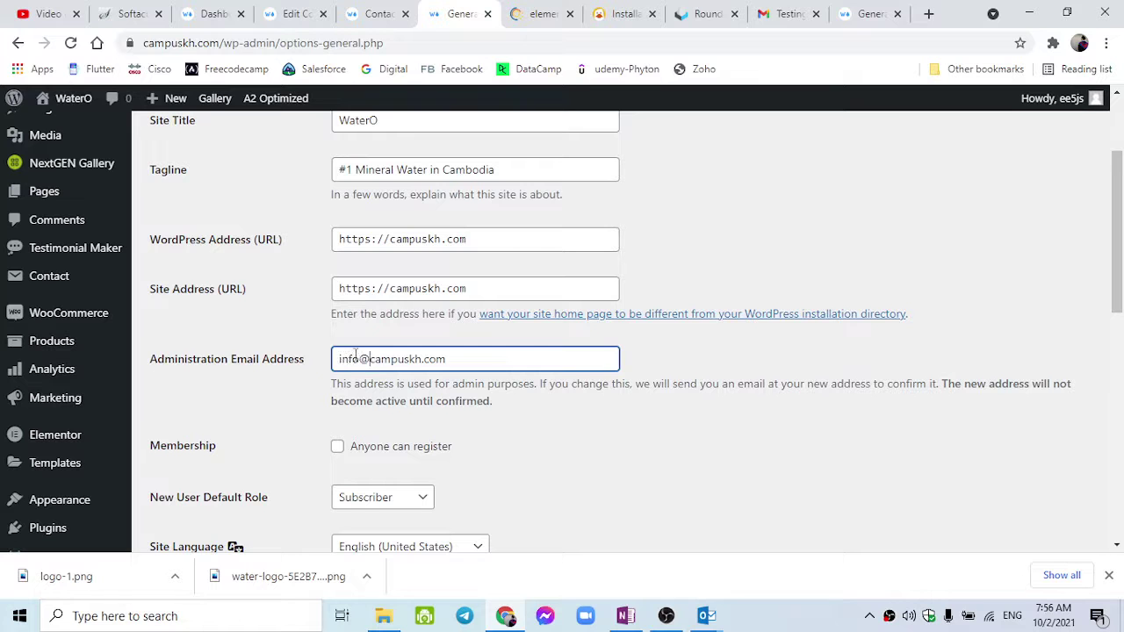
{"action": "scroll", "coordinate": [319, 366], "scroll_direction": "down", "scroll_amount": 3}
{"action": "scroll", "coordinate": [319, 366], "scroll_direction": "up", "scroll_amount": 3}
{"action": "scroll", "coordinate": [318, 358], "scroll_direction": "up", "scroll_amount": 3}
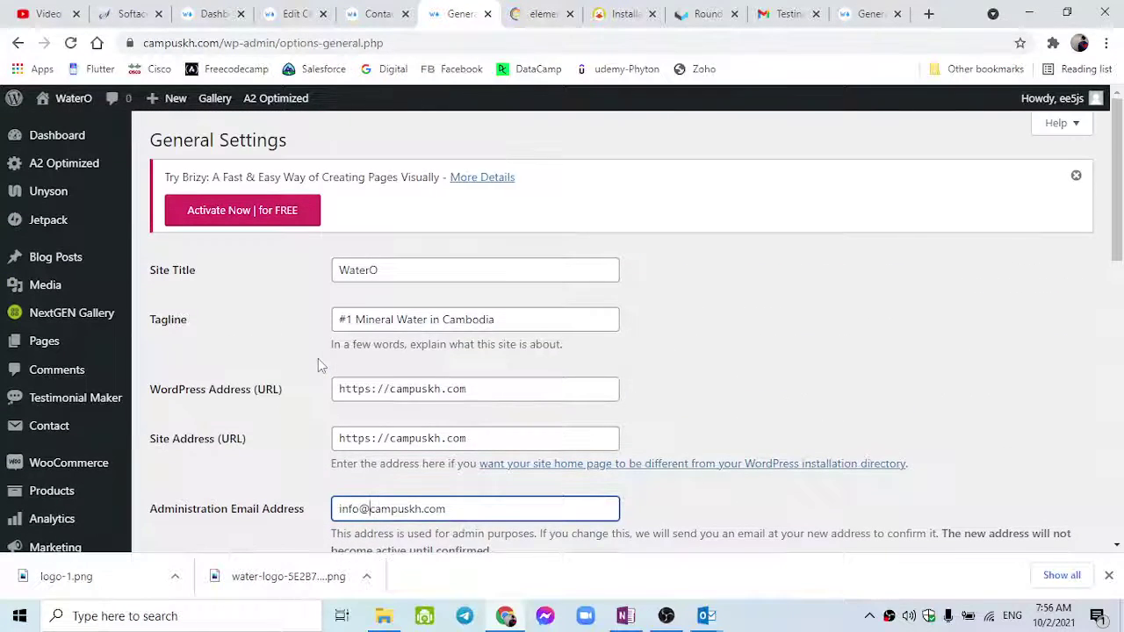
{"action": "left_click", "coordinate": [383, 11]}
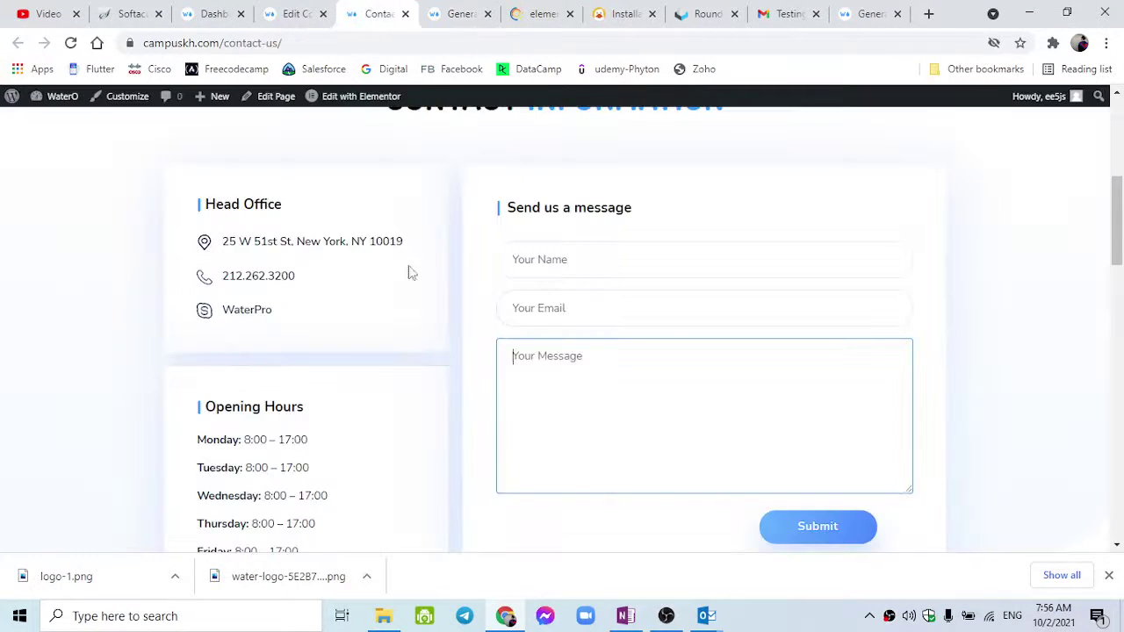
Return to the contact form editor and look over its Mail template settings.
{"action": "left_click", "coordinate": [282, 11]}
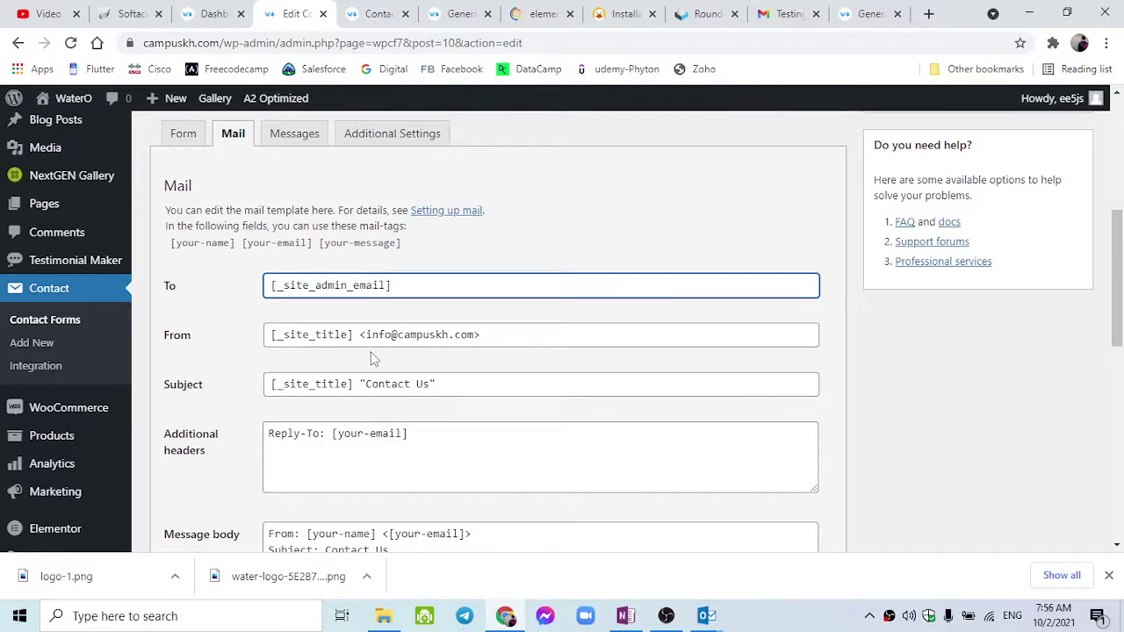
{"action": "scroll", "coordinate": [376, 318], "scroll_direction": "down", "scroll_amount": 3}
{"action": "scroll", "coordinate": [360, 387], "scroll_direction": "down", "scroll_amount": 4}
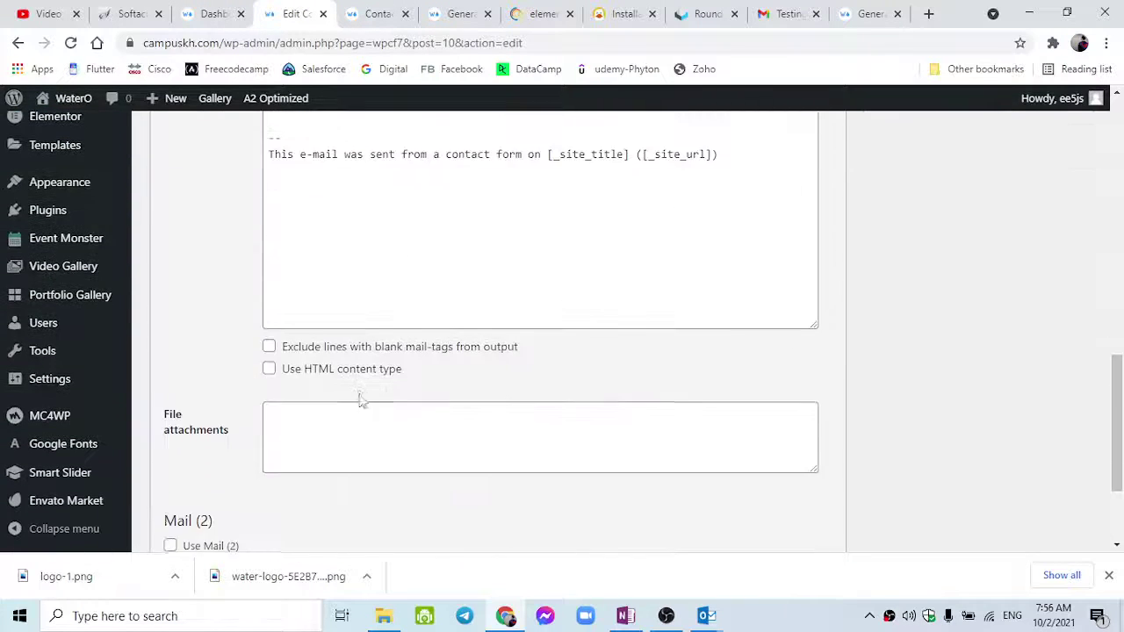
{"action": "scroll", "coordinate": [324, 444], "scroll_direction": "up", "scroll_amount": 5}
{"action": "scroll", "coordinate": [347, 424], "scroll_direction": "up", "scroll_amount": 3}
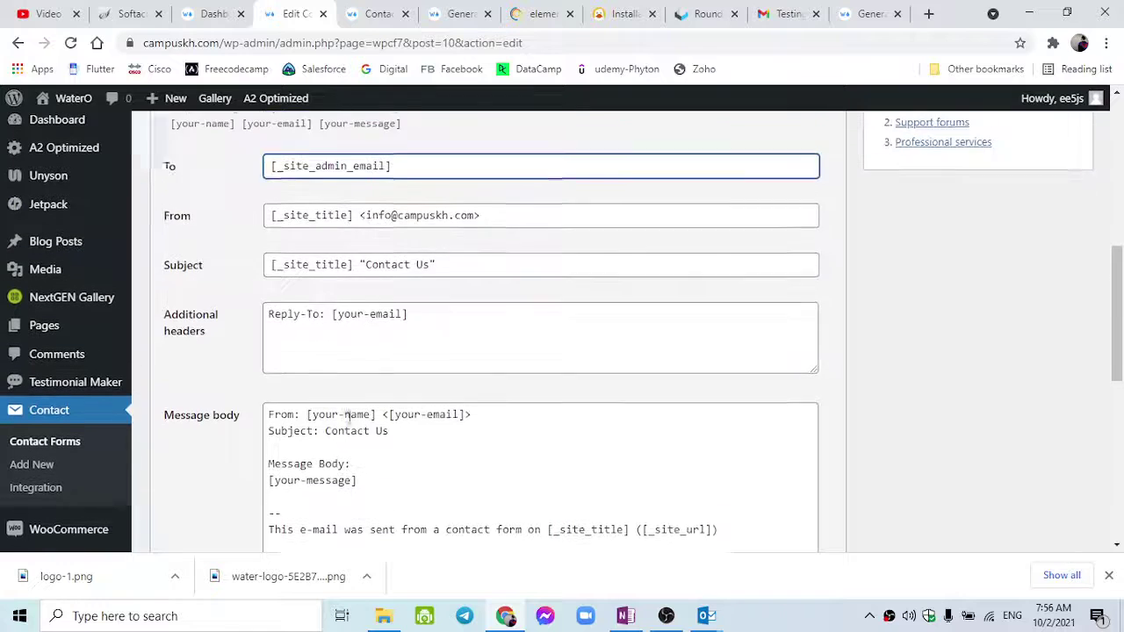
{"action": "scroll", "coordinate": [339, 345], "scroll_direction": "up", "scroll_amount": 2}
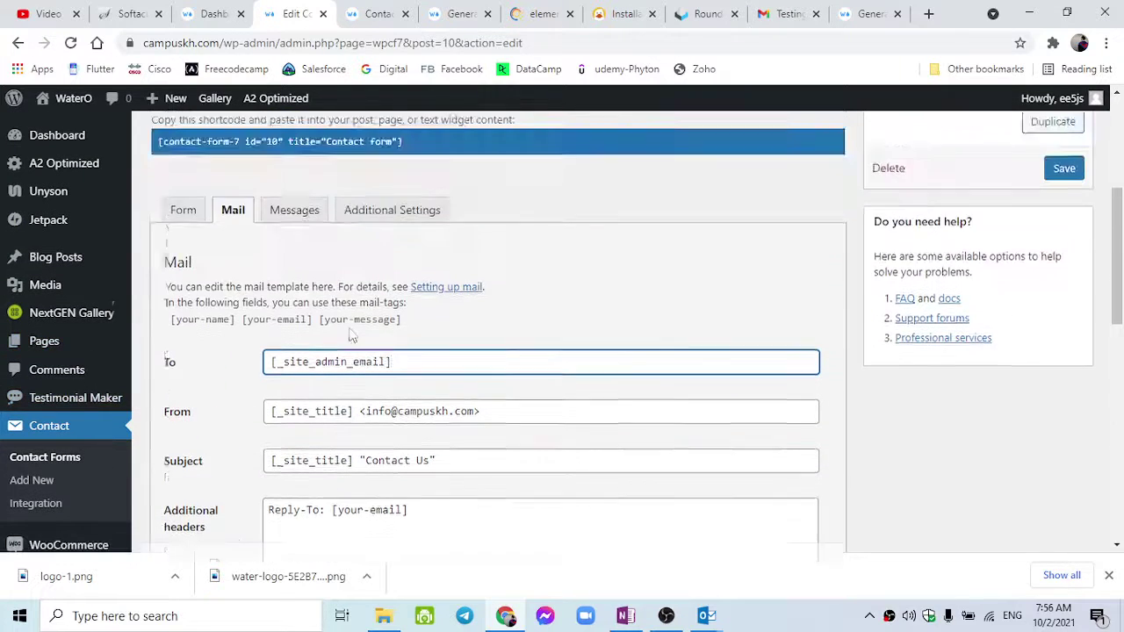
Check the form's Messages and Additional Settings, ending back on the Mail template.
{"action": "left_click", "coordinate": [293, 220]}
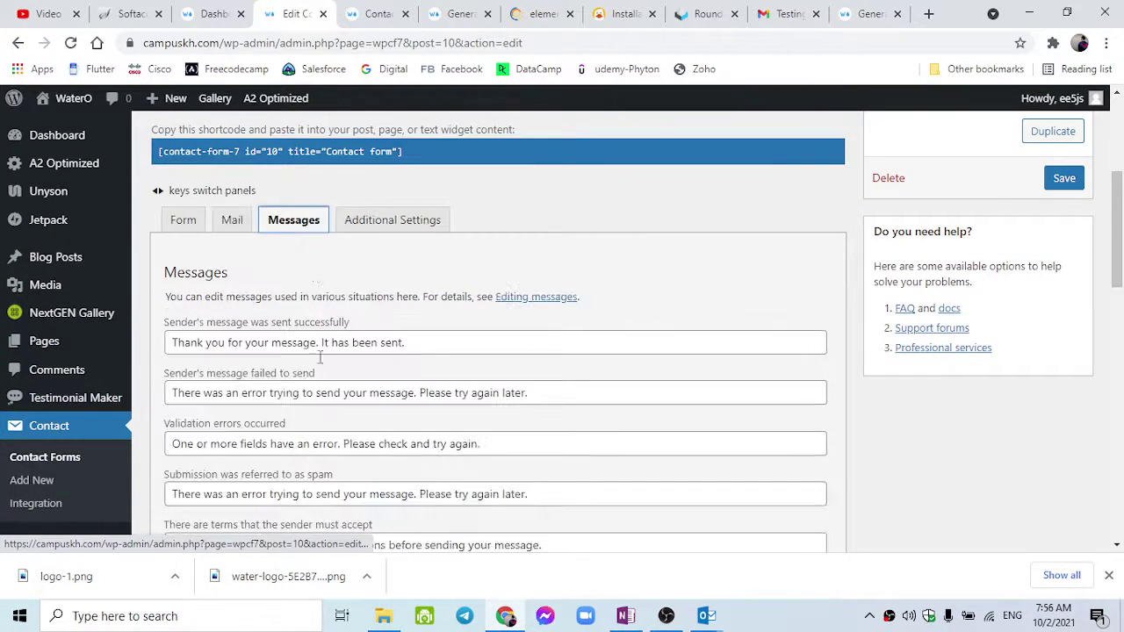
{"action": "scroll", "coordinate": [369, 290], "scroll_direction": "down", "scroll_amount": 2}
{"action": "scroll", "coordinate": [356, 244], "scroll_direction": "up", "scroll_amount": 2}
{"action": "left_click", "coordinate": [356, 226]}
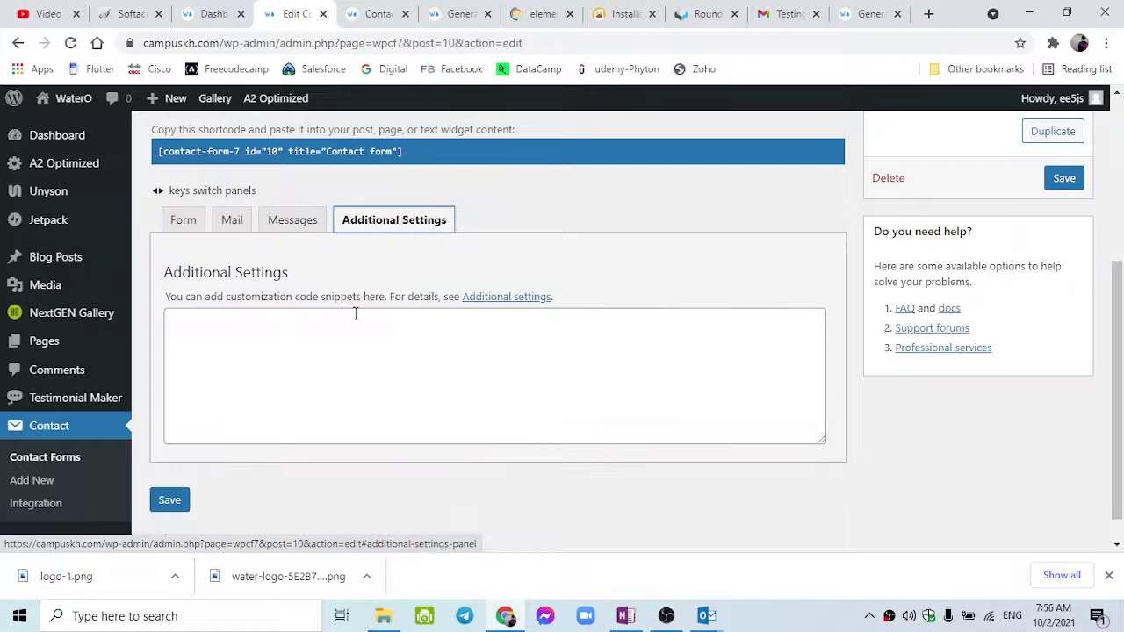
{"action": "scroll", "coordinate": [367, 311], "scroll_direction": "up", "scroll_amount": 1}
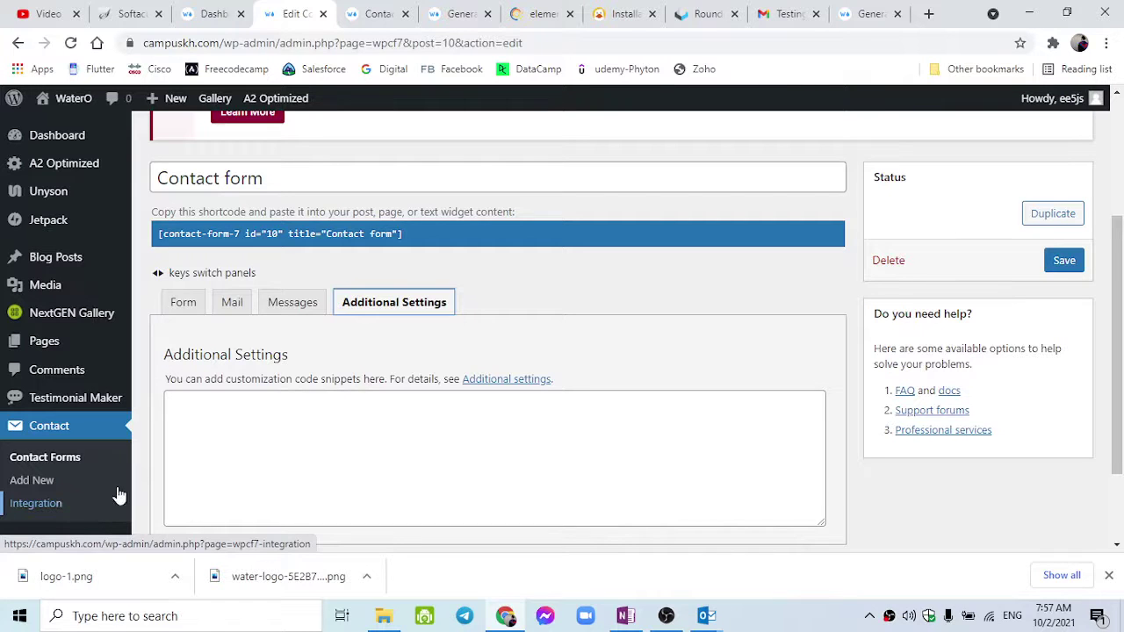
{"action": "left_click", "coordinate": [267, 316]}
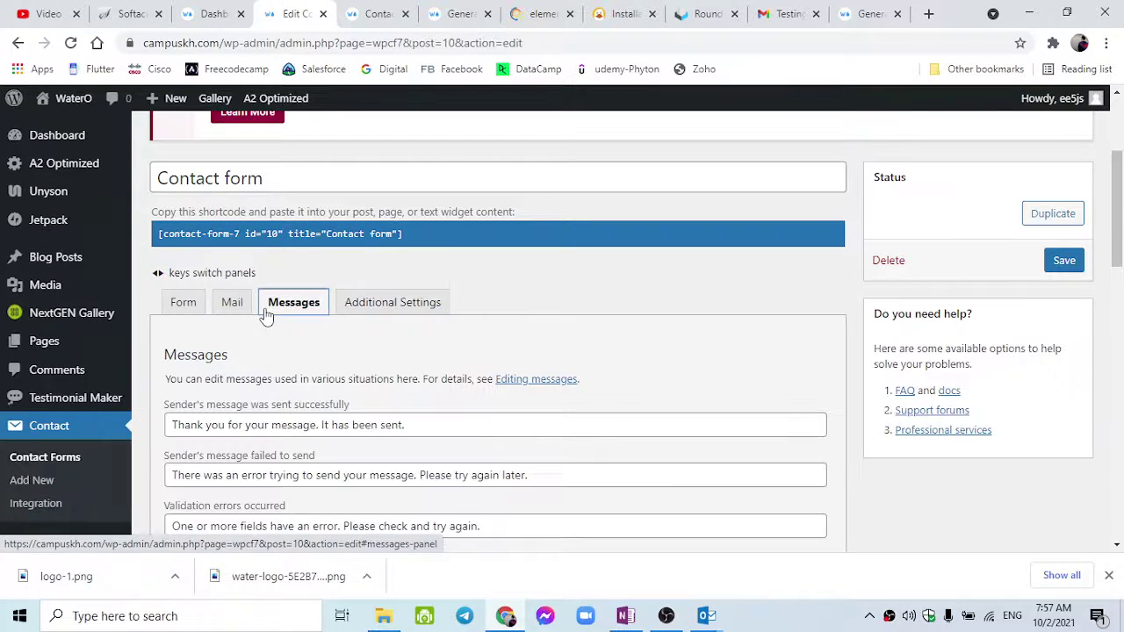
{"action": "left_click", "coordinate": [245, 309]}
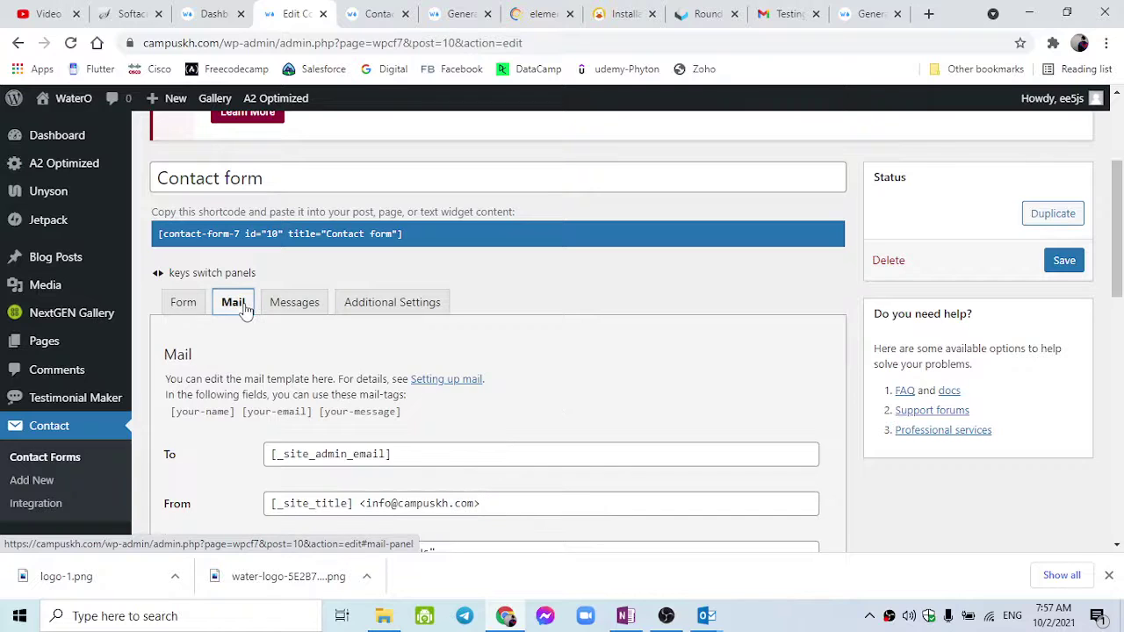
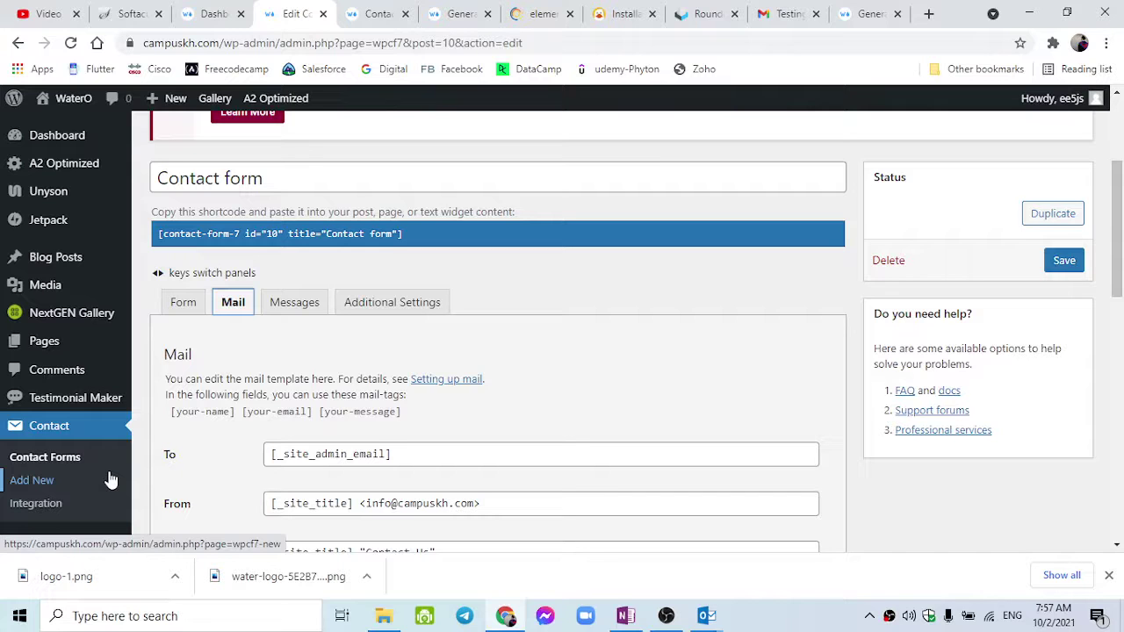
Save the contact form's Mail tab settings.
{"action": "scroll", "coordinate": [236, 452], "scroll_direction": "down", "scroll_amount": 15}
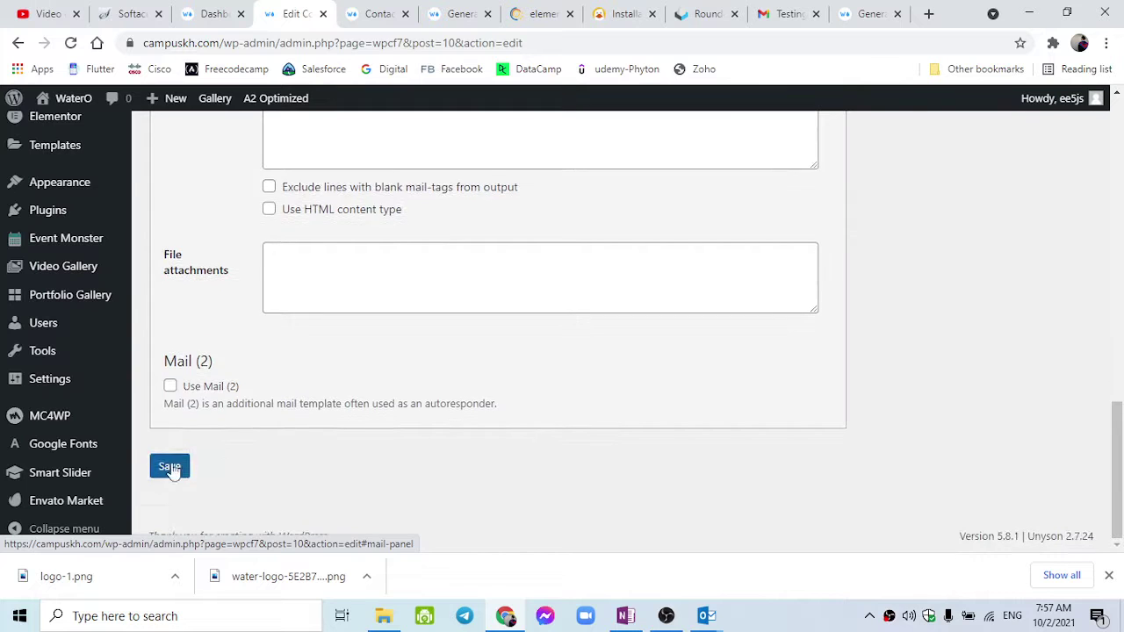
{"action": "left_click", "coordinate": [171, 465]}
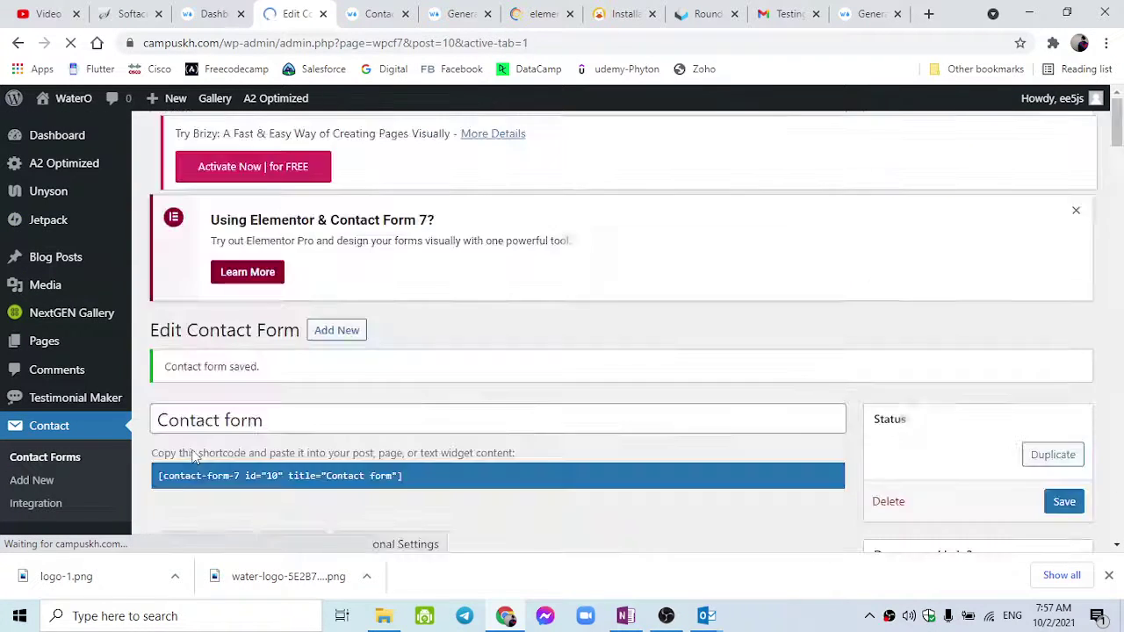
{"action": "scroll", "coordinate": [189, 456], "scroll_direction": "down", "scroll_amount": 4}
{"action": "scroll", "coordinate": [193, 457], "scroll_direction": "up", "scroll_amount": 2}
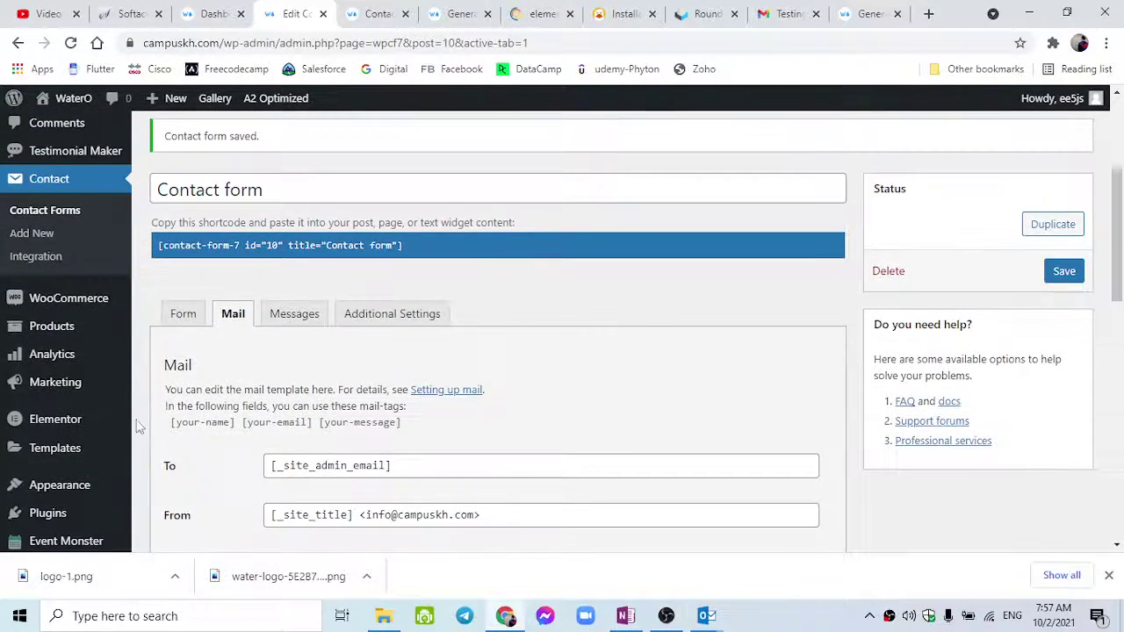
Go to Contact > Integration and scroll to the reCAPTCHA box.
{"action": "left_click", "coordinate": [62, 340]}
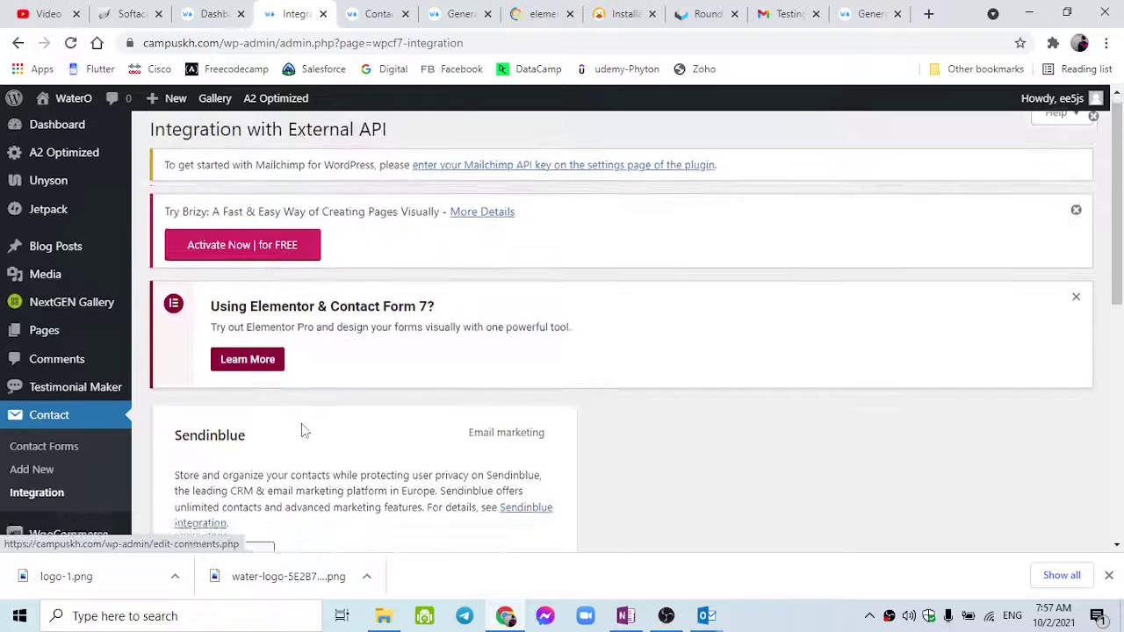
{"action": "scroll", "coordinate": [301, 430], "scroll_direction": "down", "scroll_amount": 3}
{"action": "scroll", "coordinate": [301, 426], "scroll_direction": "down", "scroll_amount": 3}
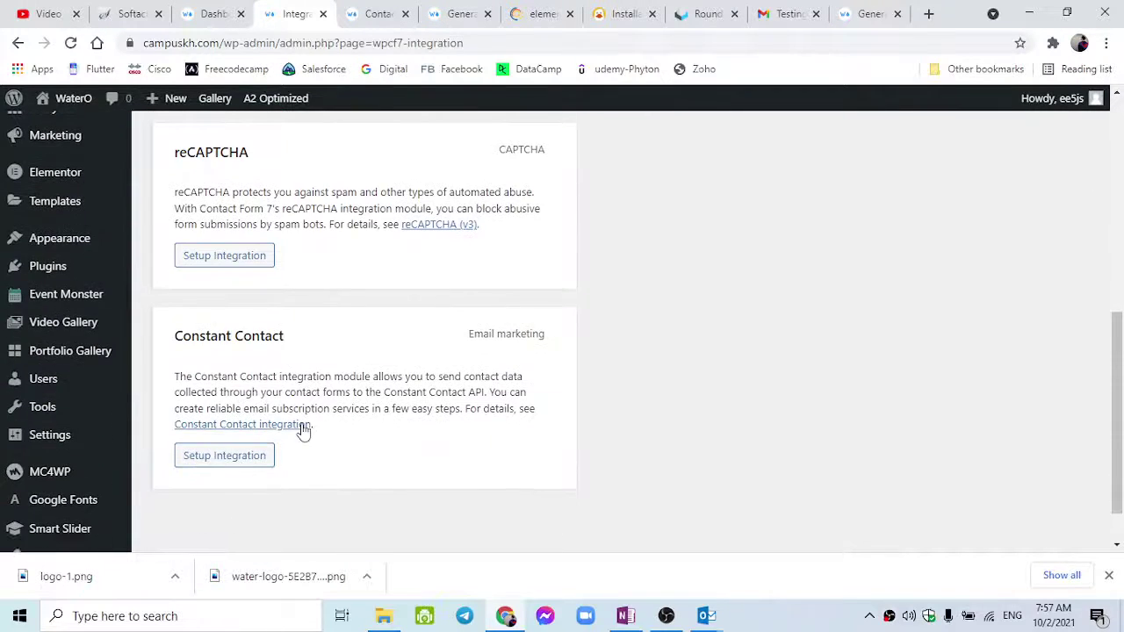
{"action": "scroll", "coordinate": [301, 430], "scroll_direction": "up", "scroll_amount": 1}
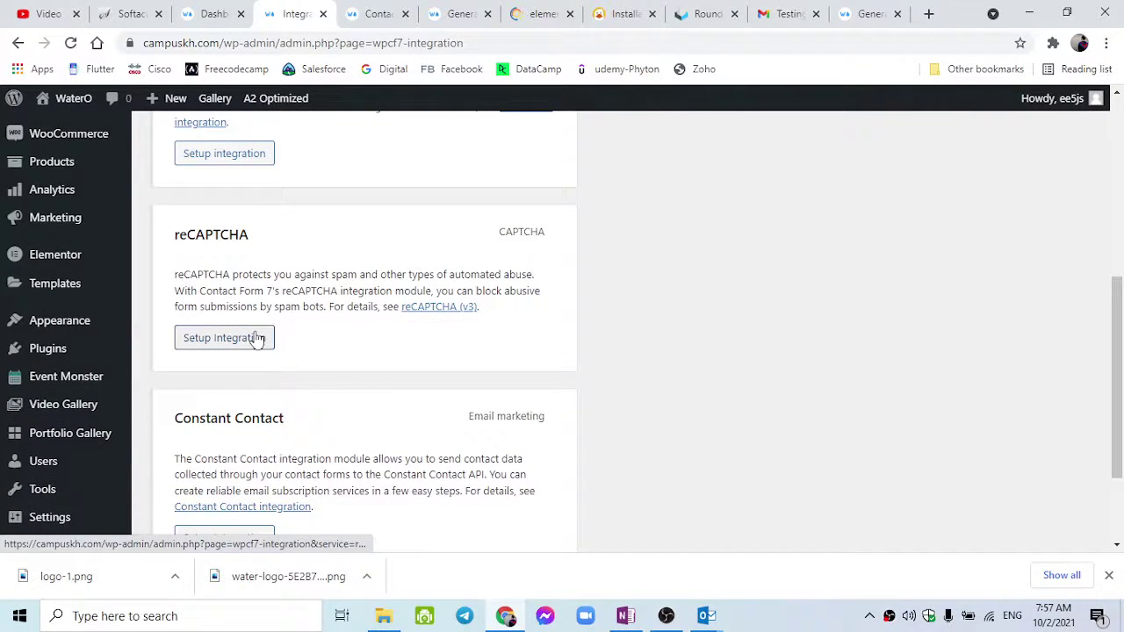
{"action": "scroll", "coordinate": [269, 342], "scroll_direction": "up", "scroll_amount": 3}
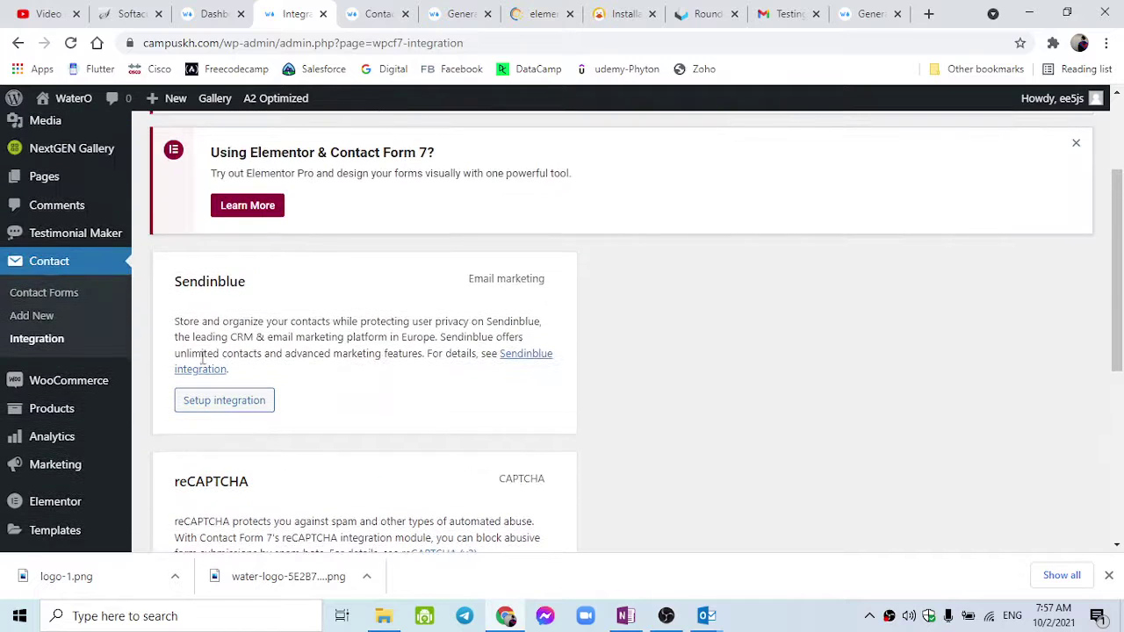
{"action": "scroll", "coordinate": [235, 389], "scroll_direction": "down", "scroll_amount": 1}
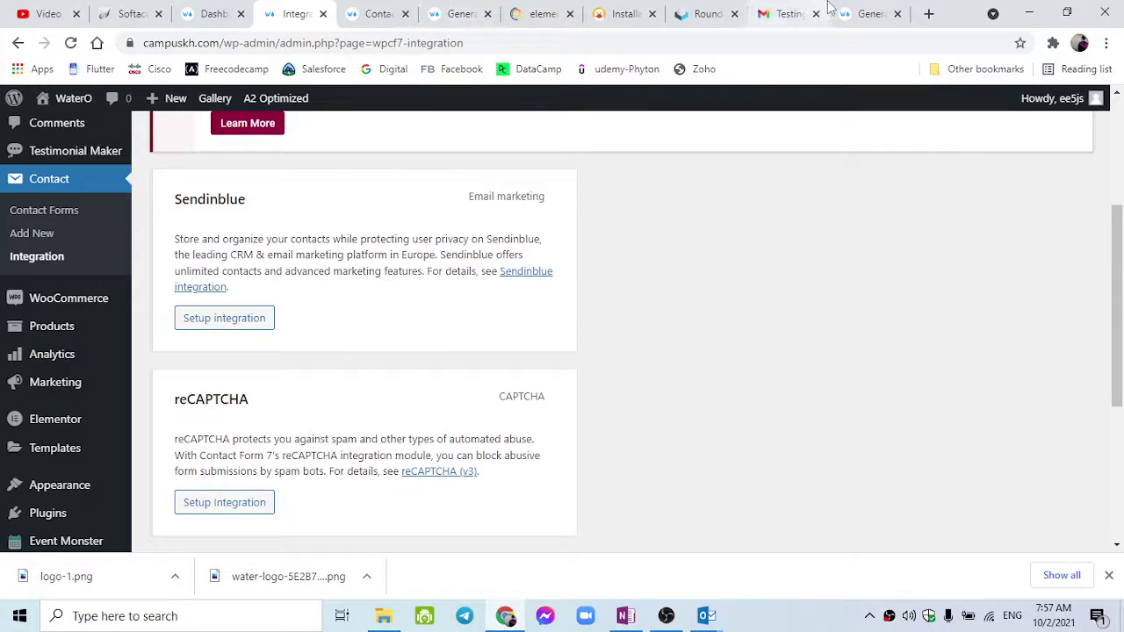
Reload the site's Contact Us page and enter the sender's name and e-mail address.
{"action": "left_click", "coordinate": [409, 7]}
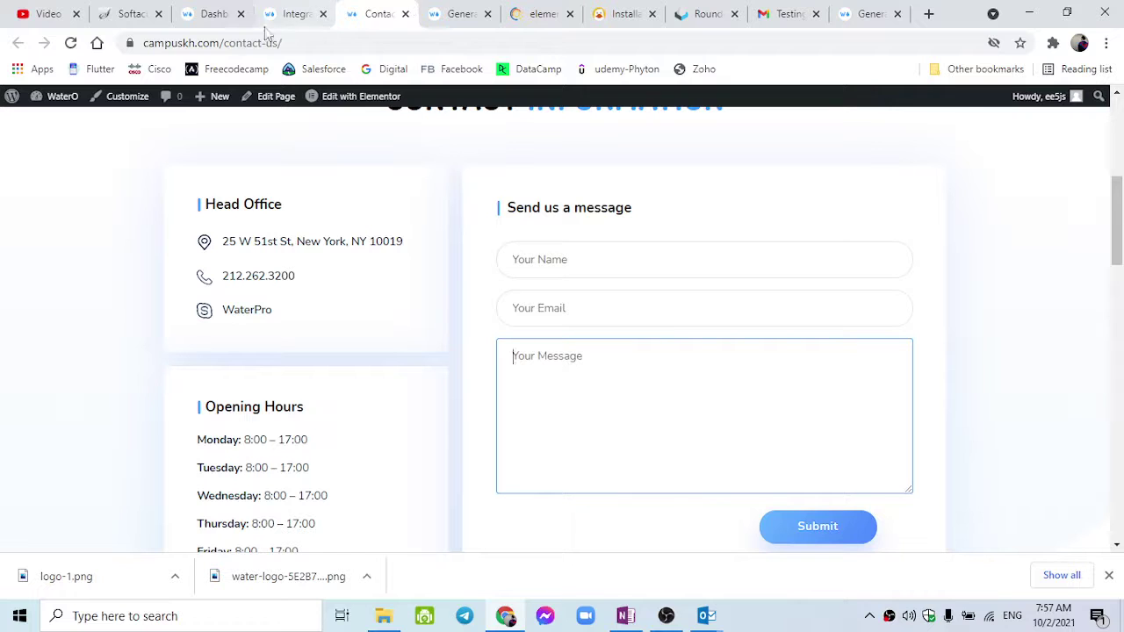
{"action": "left_click", "coordinate": [71, 44]}
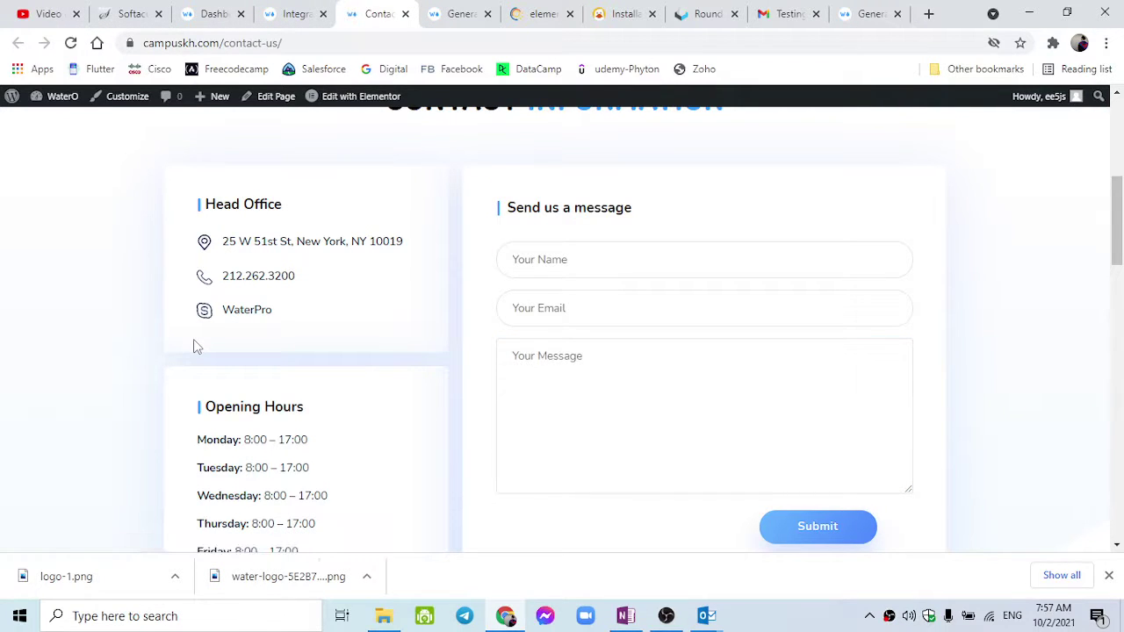
{"action": "left_click", "coordinate": [561, 274]}
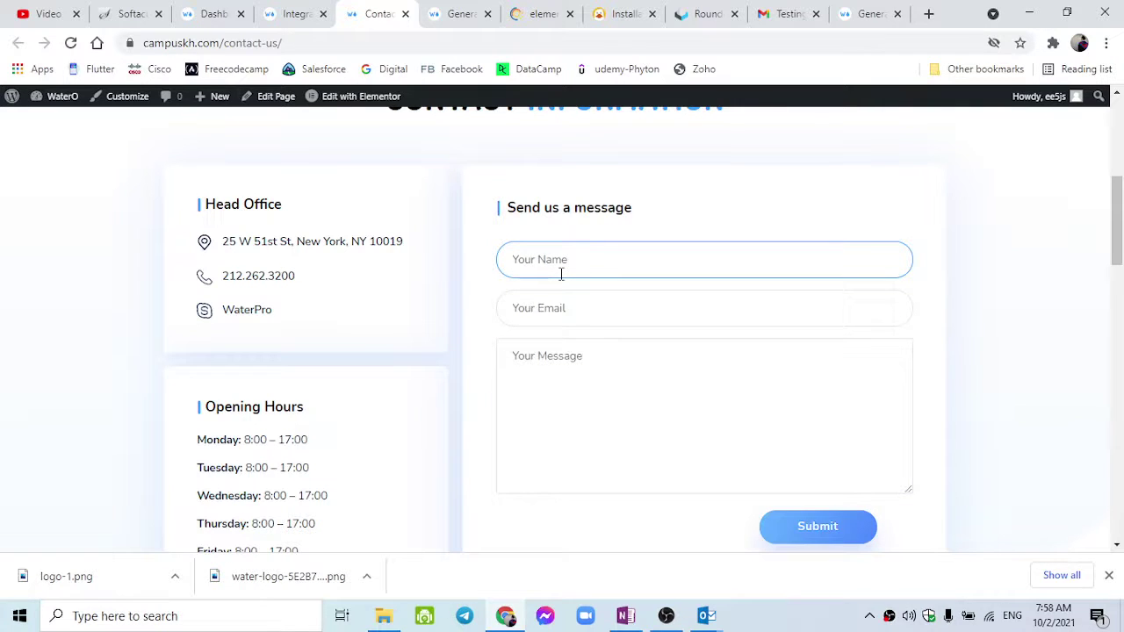
{"action": "type", "text": "Piden"}
{"action": "key", "text": "Tab"}
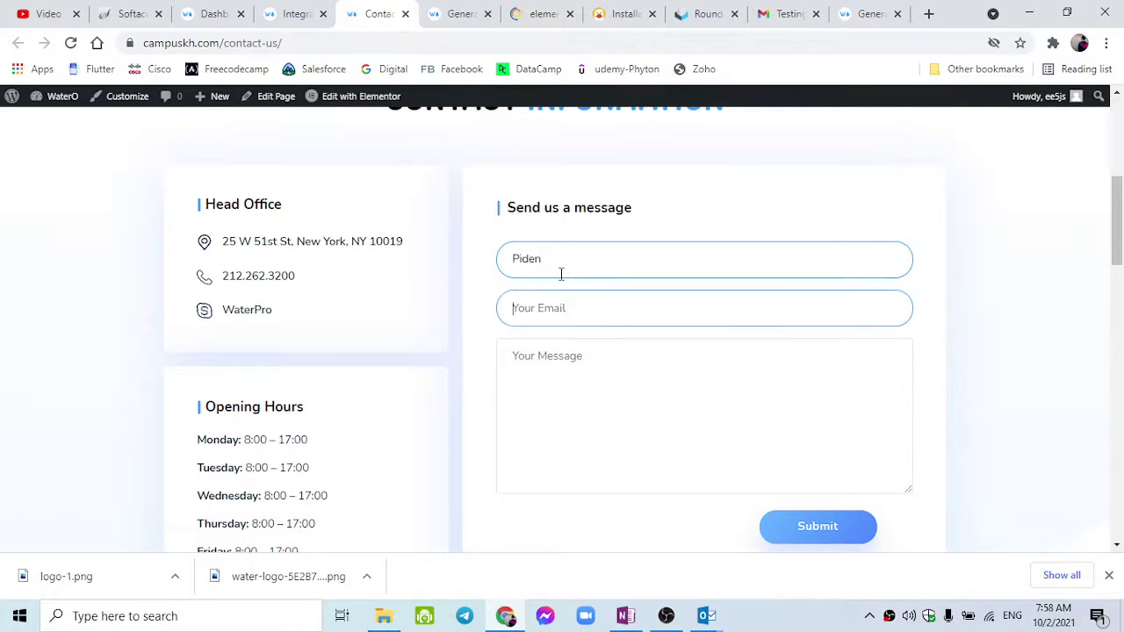
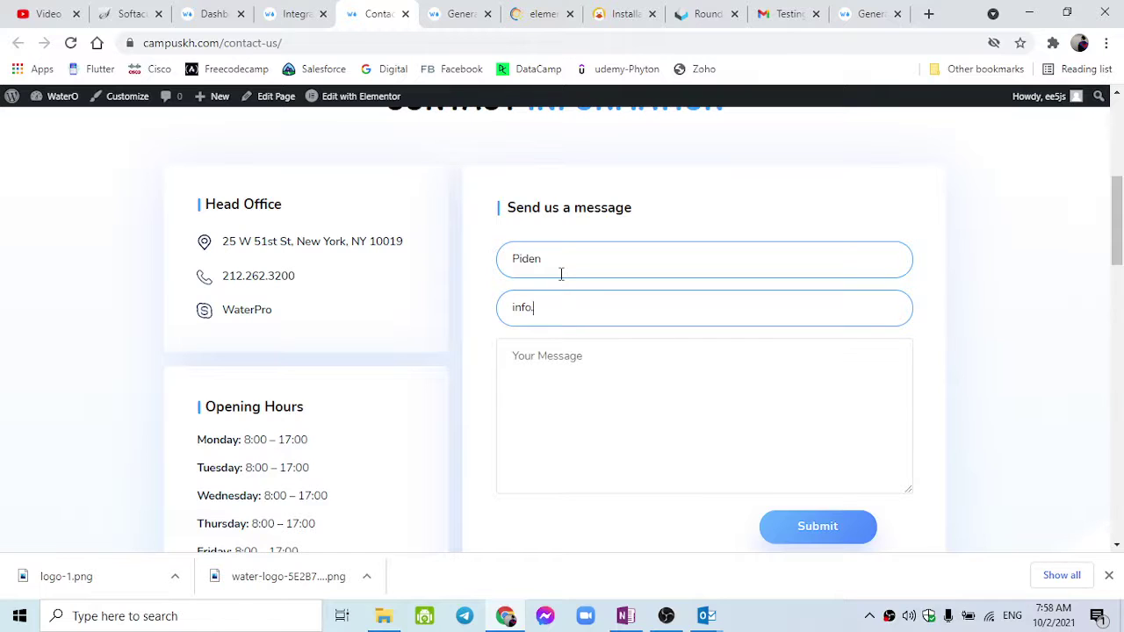
Write a 'Testing:' message and submit the contact form.
{"action": "scroll", "coordinate": [561, 274], "scroll_direction": "up", "scroll_amount": 5}
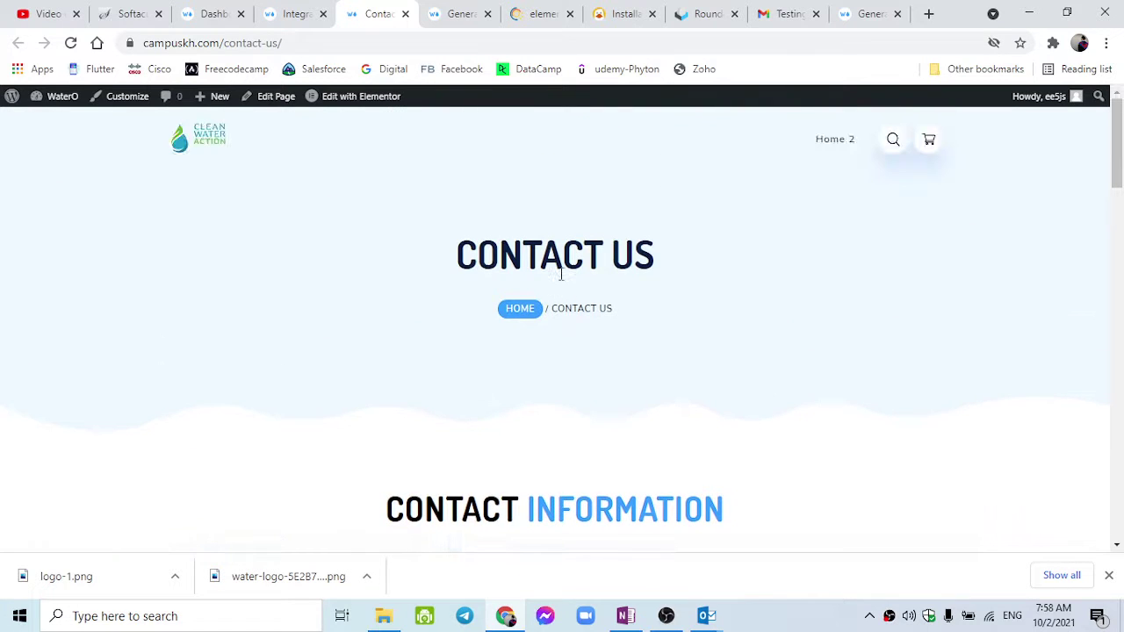
{"action": "scroll", "coordinate": [561, 273], "scroll_direction": "down", "scroll_amount": 3}
{"action": "scroll", "coordinate": [568, 404], "scroll_direction": "down", "scroll_amount": 2}
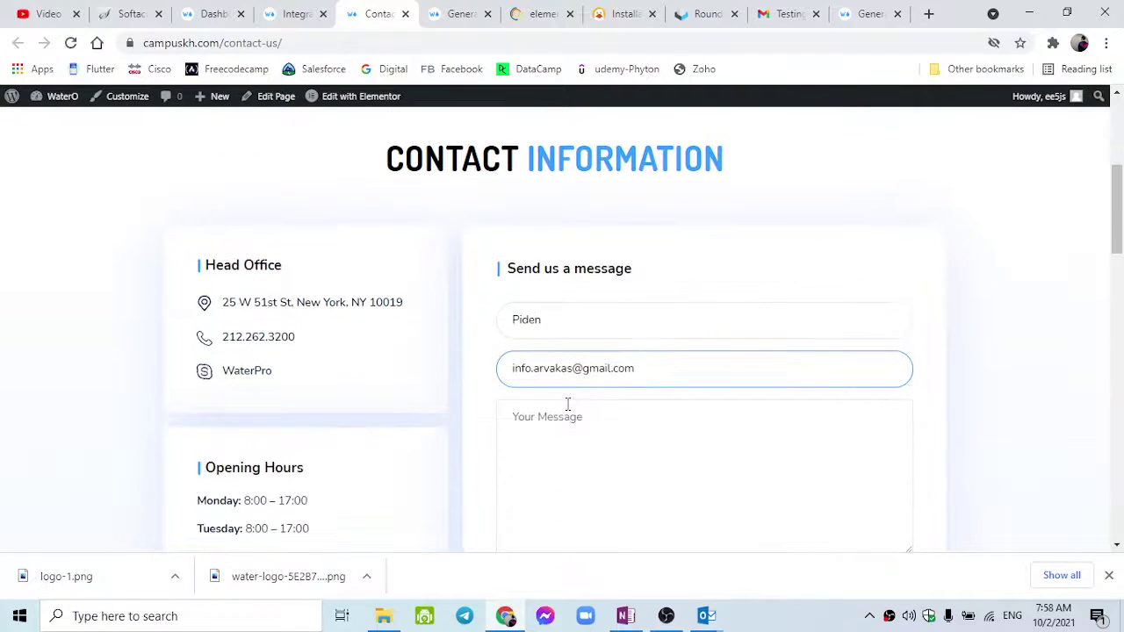
{"action": "left_click", "coordinate": [568, 405]}
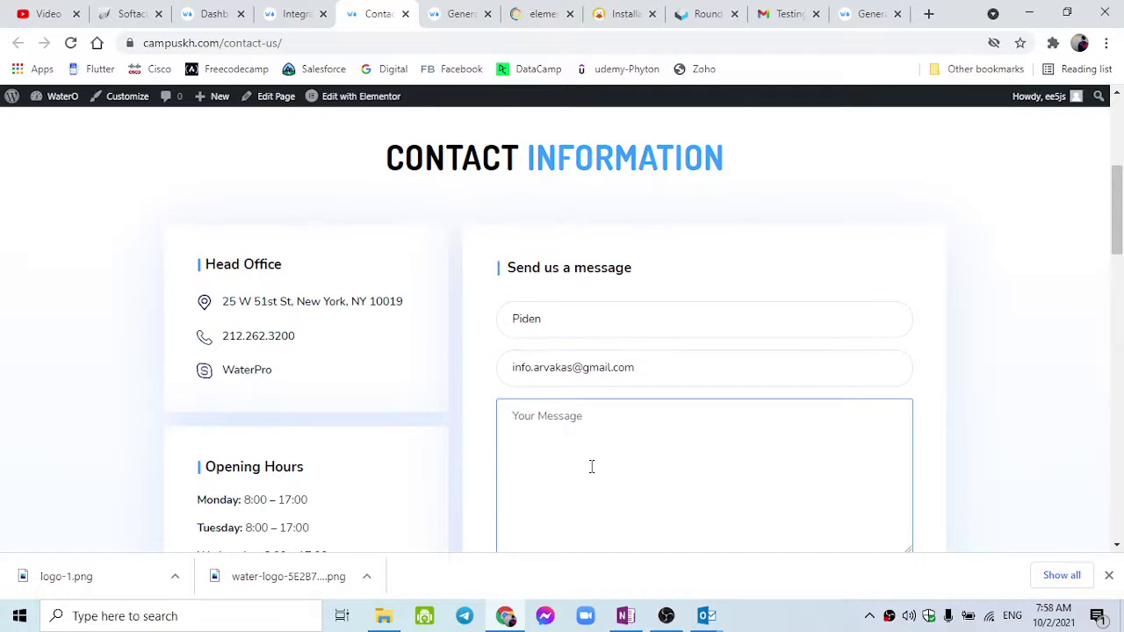
{"action": "type", "text": "Want to be partner"}
{"action": "scroll", "coordinate": [591, 466], "scroll_direction": "down", "scroll_amount": 3}
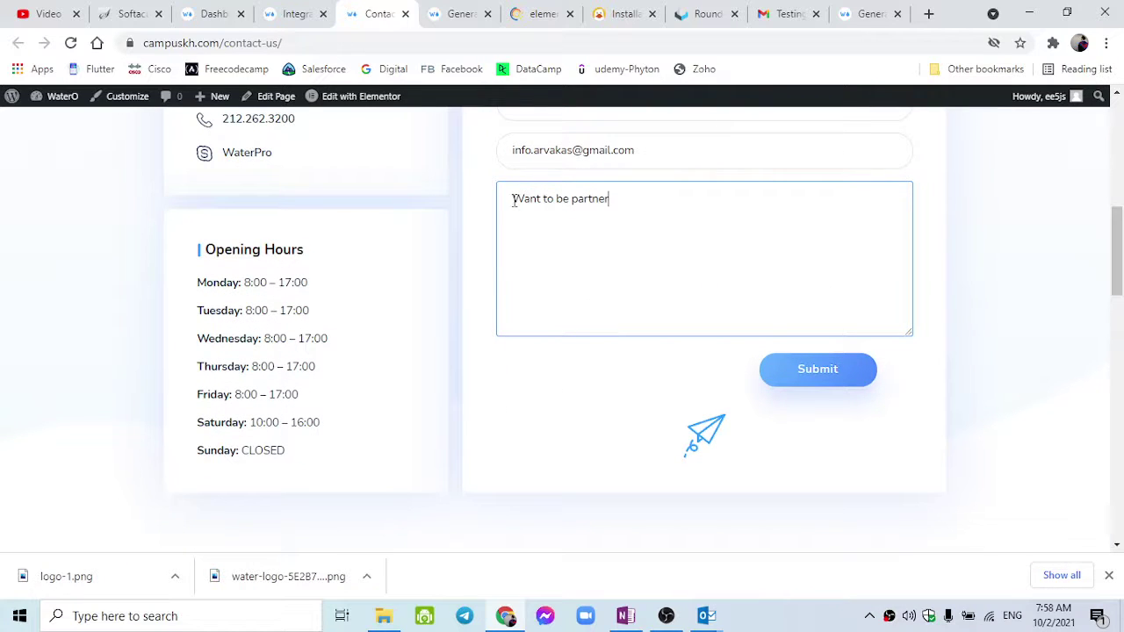
{"action": "type", "text": "Testing:"}
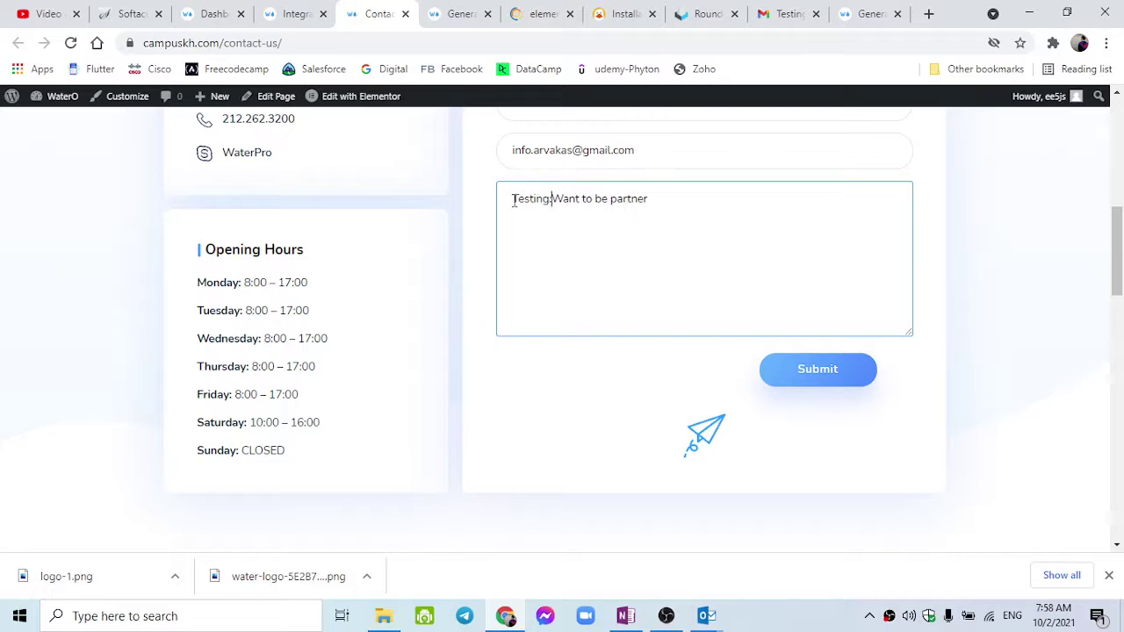
{"action": "left_click", "coordinate": [769, 385]}
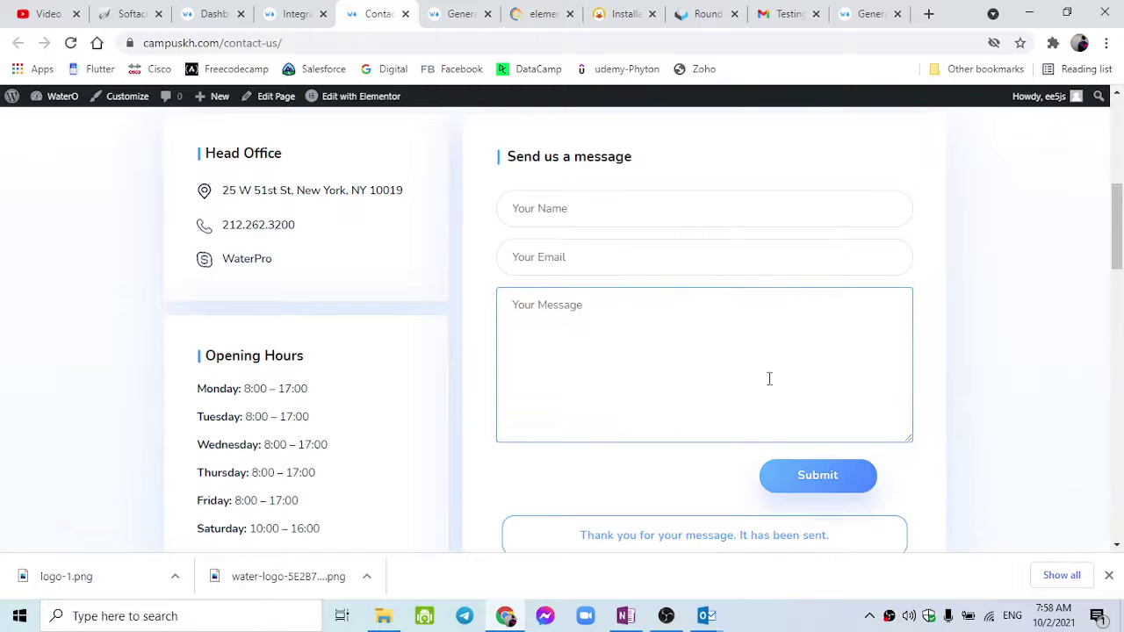
Check the message-sent confirmation and the now-empty form fields.
{"action": "scroll", "coordinate": [755, 439], "scroll_direction": "down", "scroll_amount": 1}
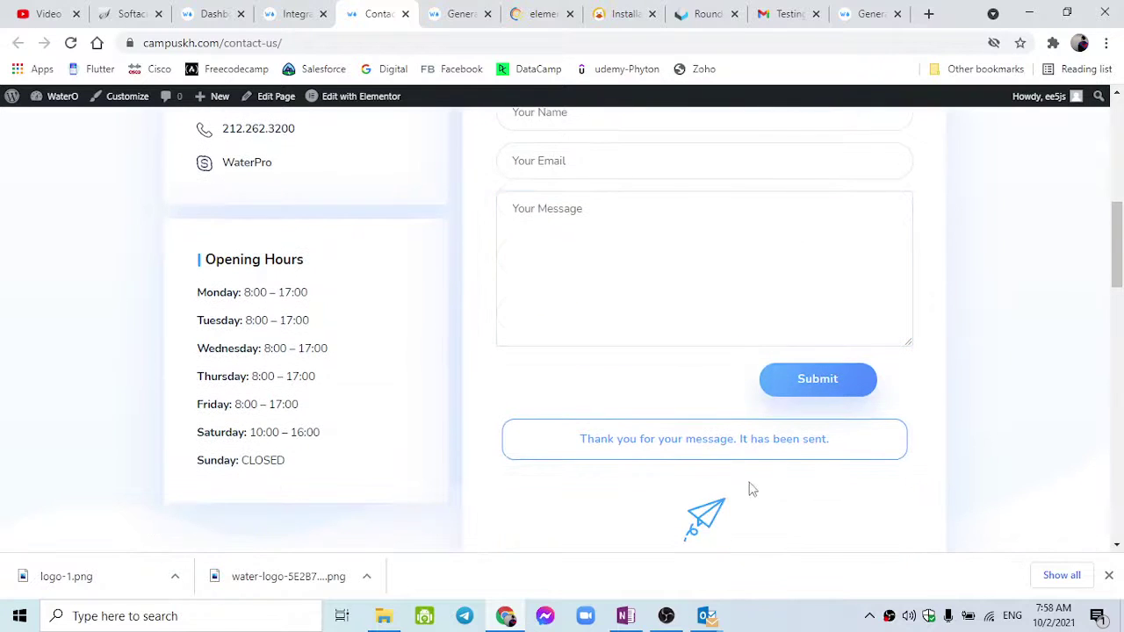
{"action": "triple_click", "coordinate": [791, 439]}
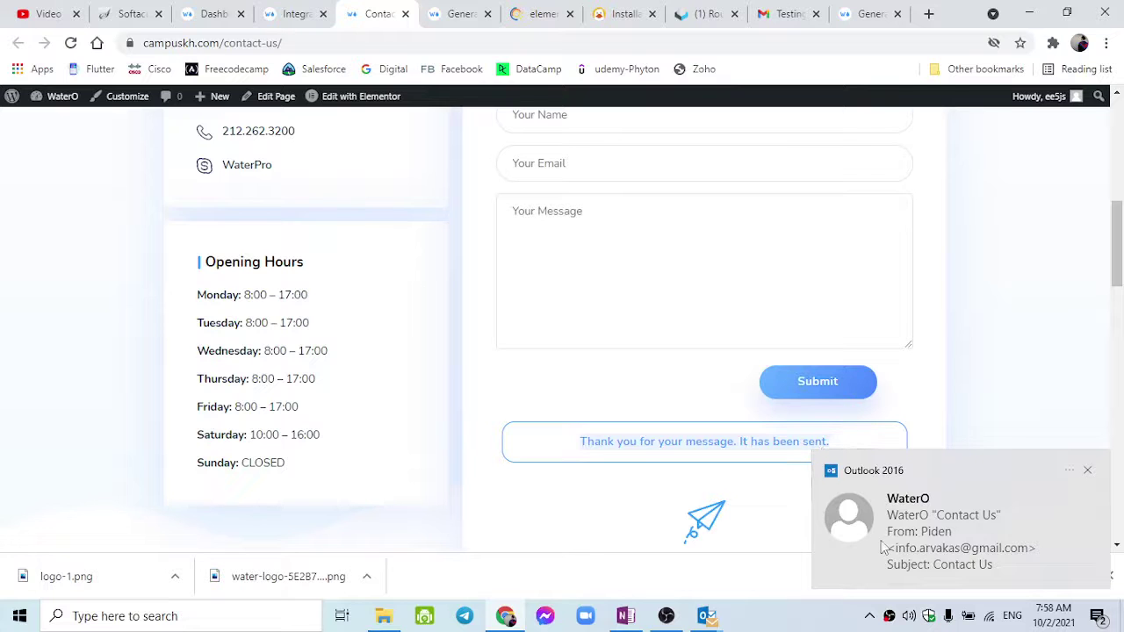
{"action": "scroll", "coordinate": [685, 436], "scroll_direction": "up", "scroll_amount": 2}
{"action": "left_click", "coordinate": [637, 303]}
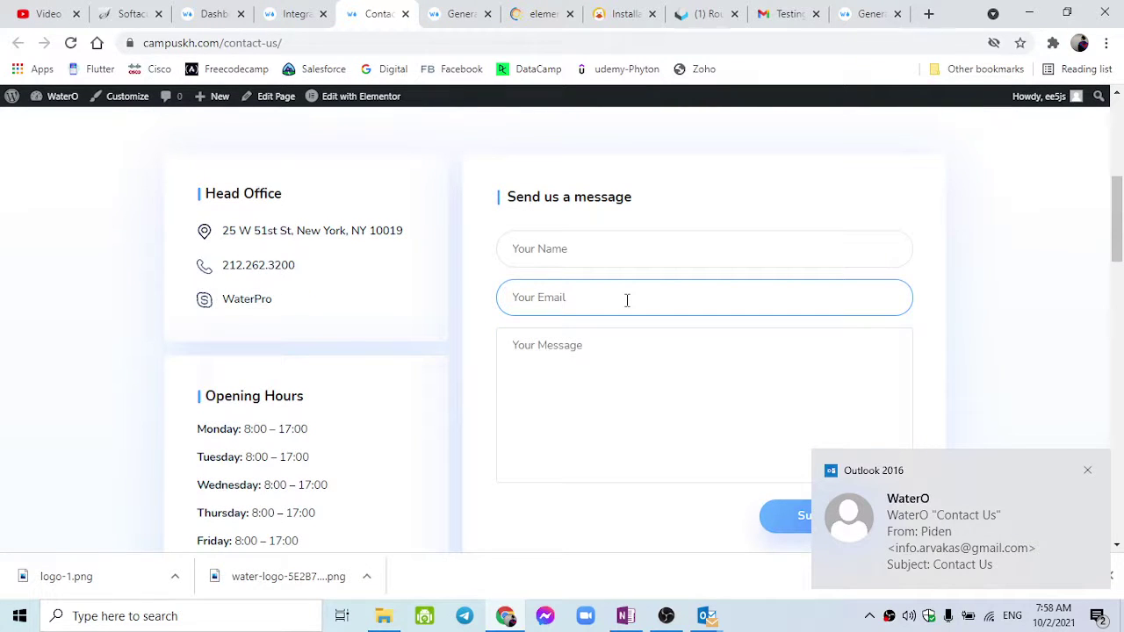
{"action": "right_click", "coordinate": [626, 300]}
{"action": "left_click", "coordinate": [617, 346]}
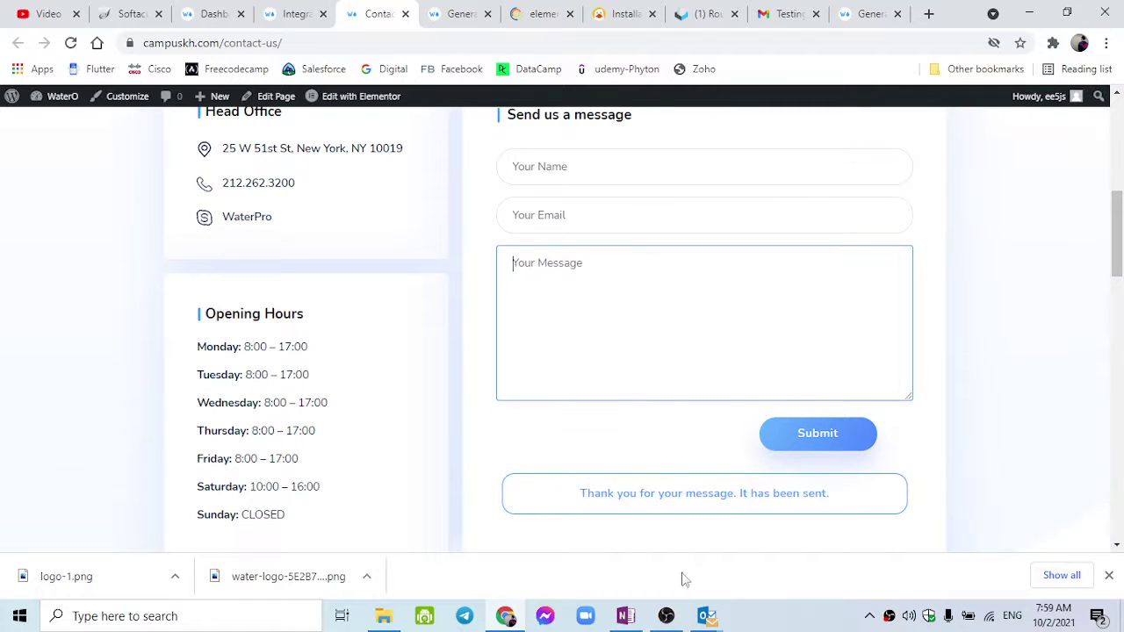
{"action": "left_click", "coordinate": [704, 617]}
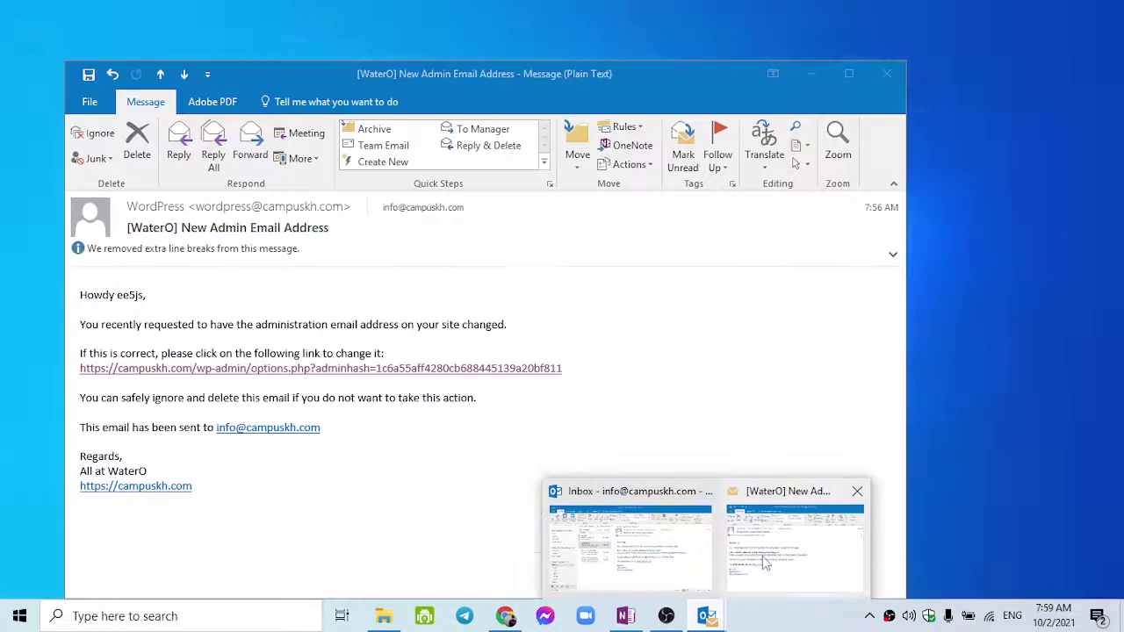
Close the admin-address email and open the new WaterO Contact Us message in Outlook.
{"action": "left_click", "coordinate": [763, 557]}
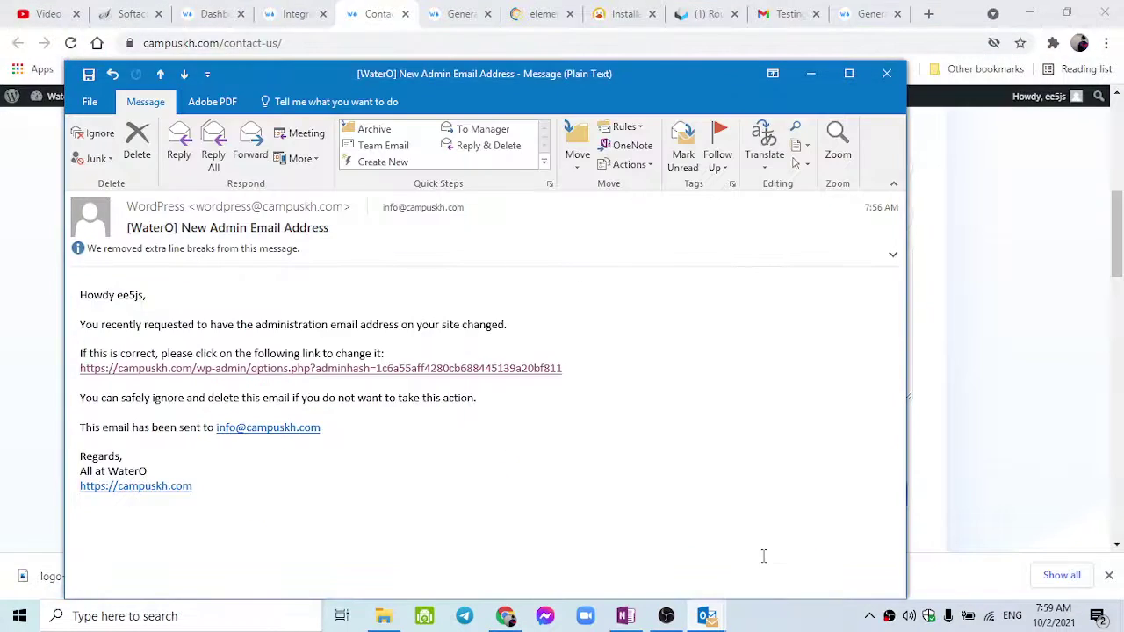
{"action": "left_click", "coordinate": [886, 73]}
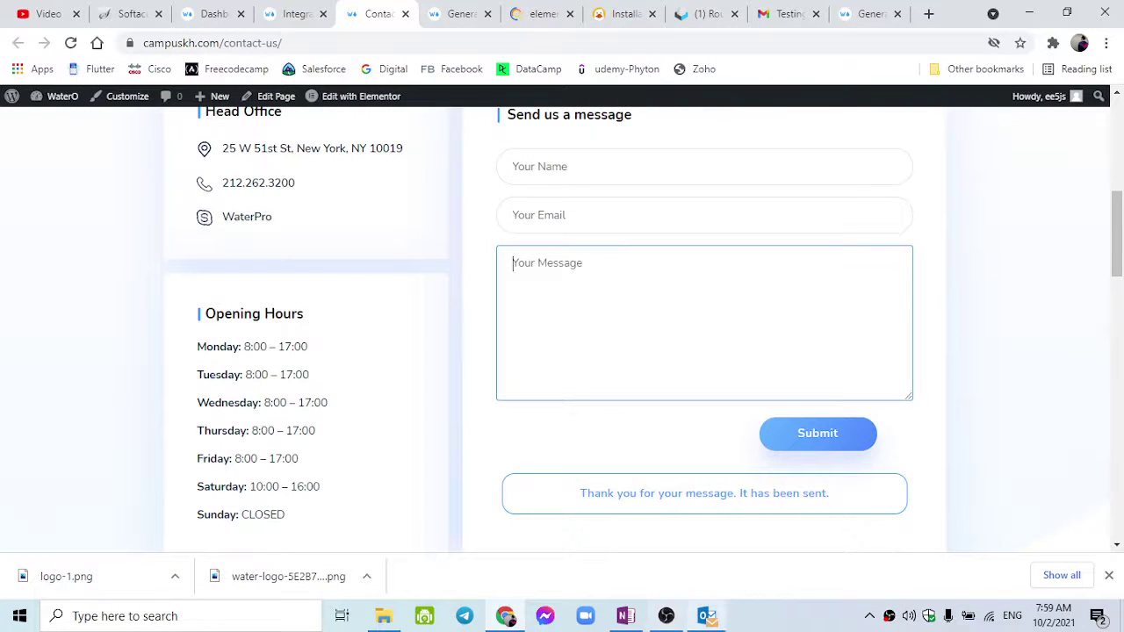
{"action": "left_click", "coordinate": [695, 615]}
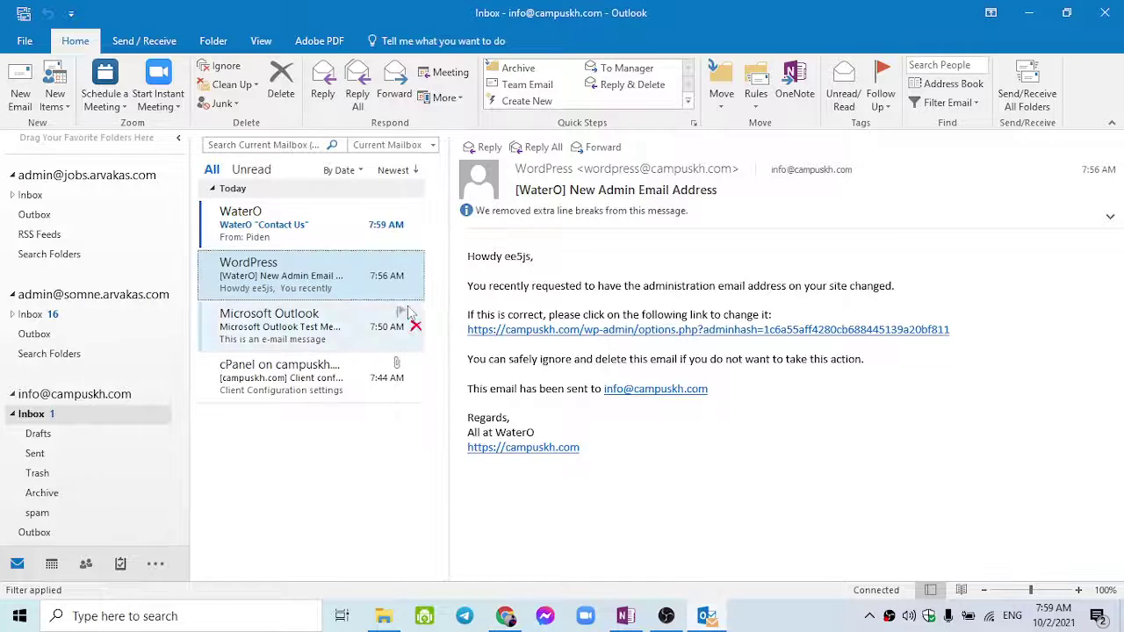
{"action": "left_click", "coordinate": [321, 239]}
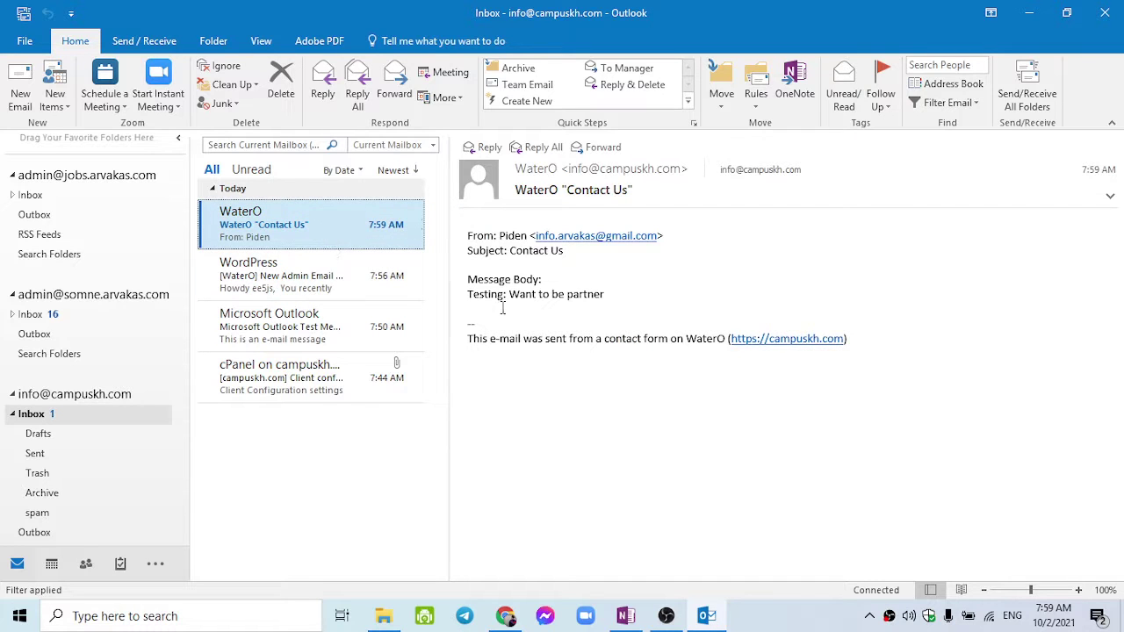
Select the Contact Us message text from Subject down, then bring up Gmail in Chrome.
{"action": "left_click", "coordinate": [480, 297]}
{"action": "double_click", "coordinate": [486, 295]}
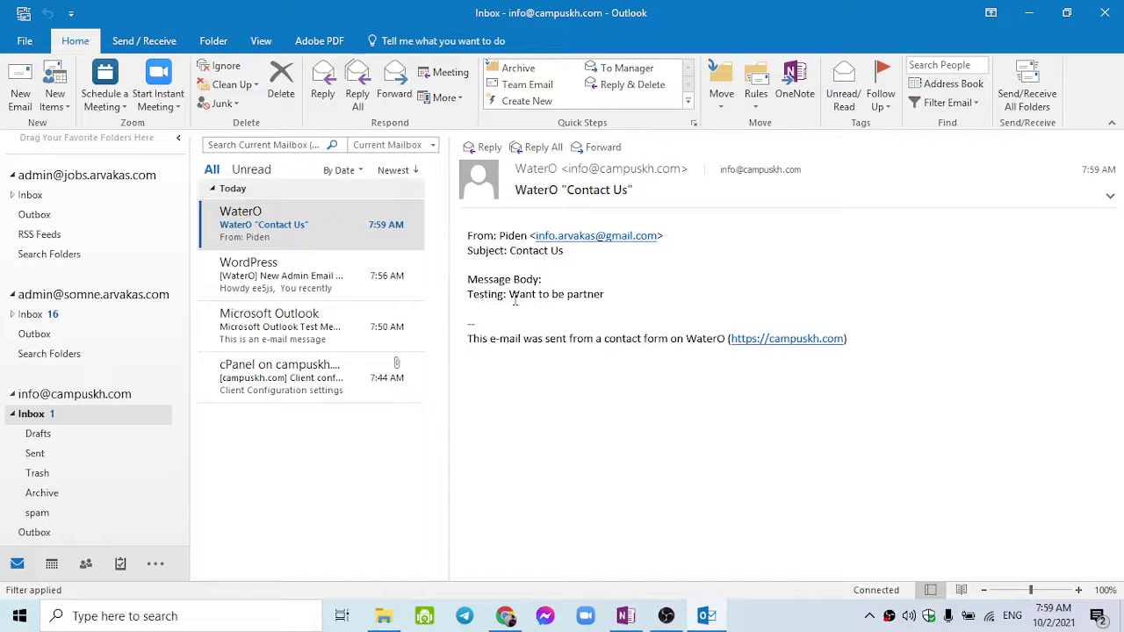
{"action": "double_click", "coordinate": [522, 295]}
{"action": "left_click", "coordinate": [604, 294]}
{"action": "left_click_drag", "start_coordinate": [468, 235], "coordinate": [924, 376]}
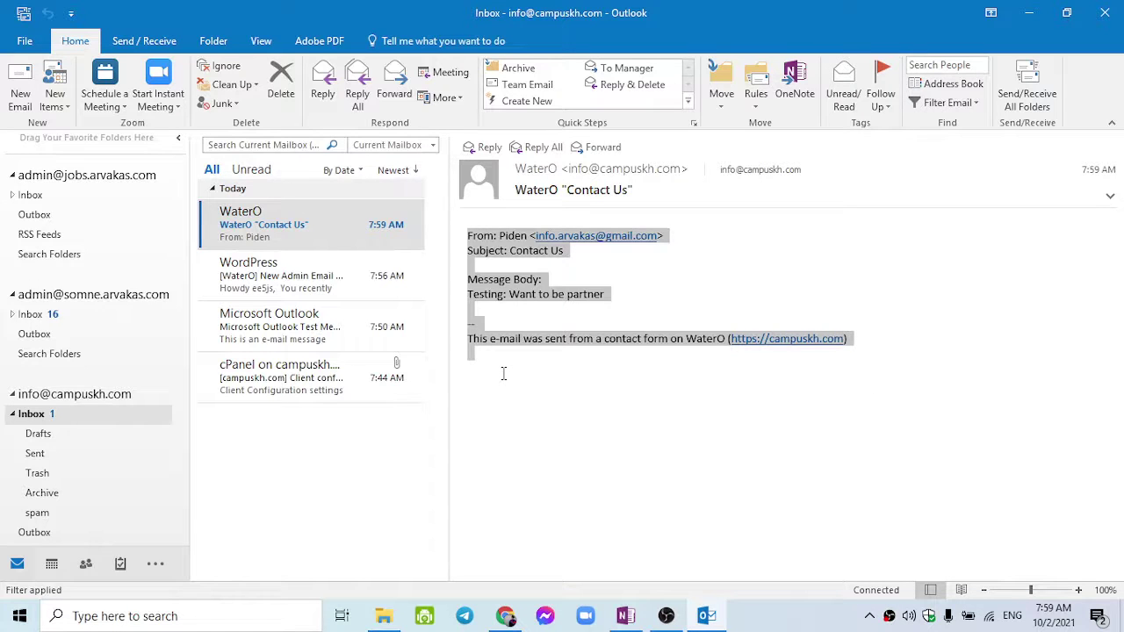
{"action": "left_click", "coordinate": [542, 300]}
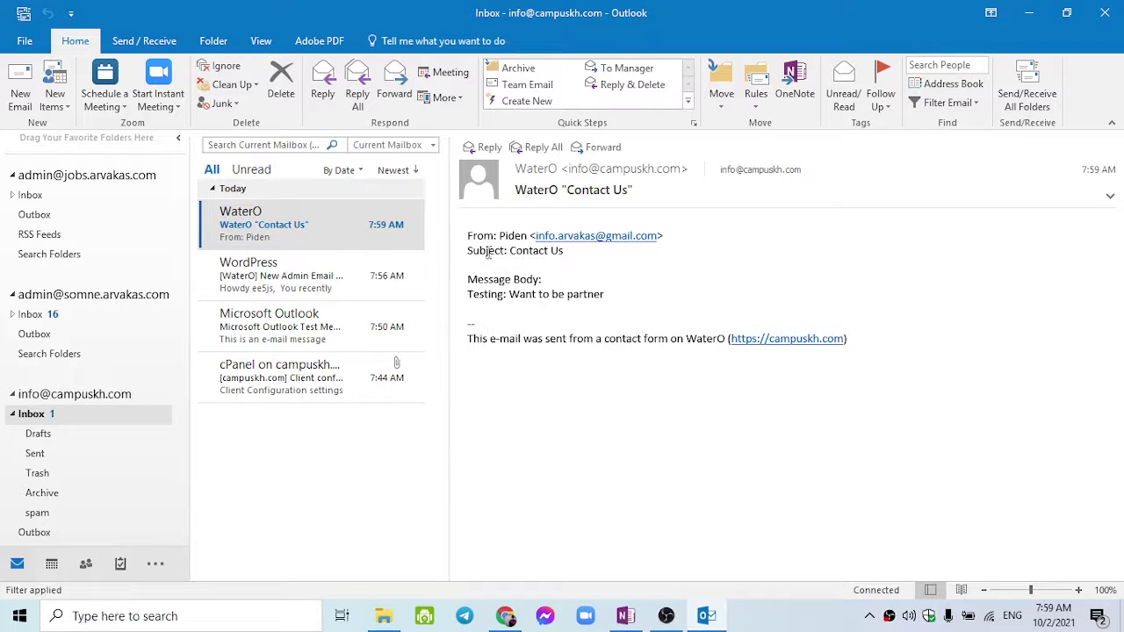
{"action": "left_click_drag", "start_coordinate": [465, 244], "coordinate": [820, 412]}
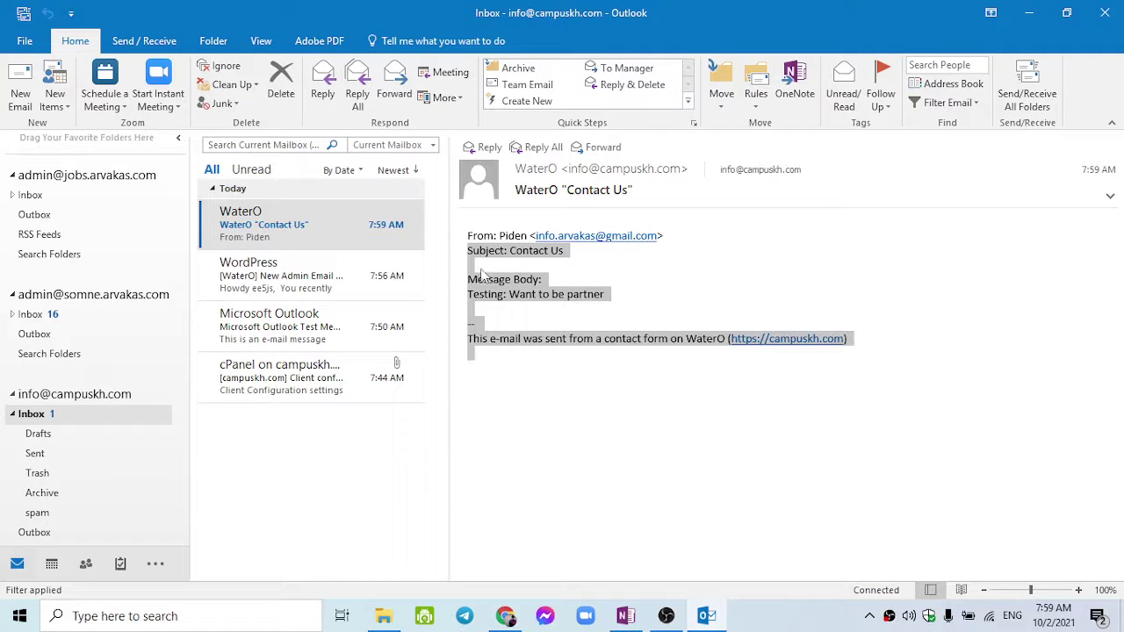
{"action": "left_click", "coordinate": [505, 615]}
{"action": "left_click", "coordinate": [772, 17]}
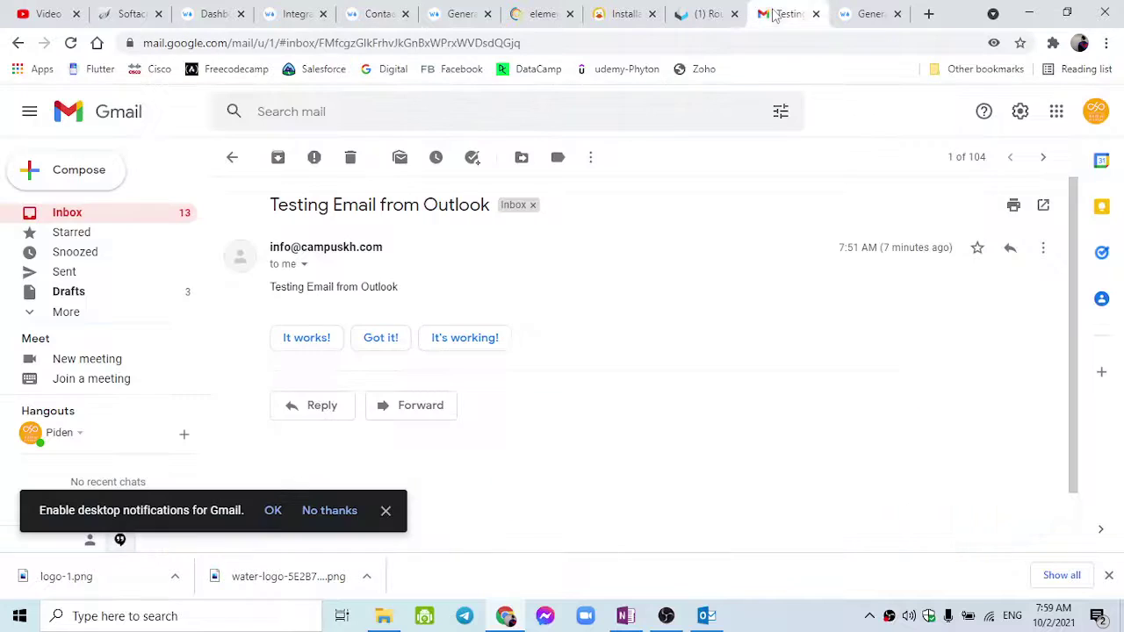
Read the Arvakas Free Website Training Content draft from Gmail Drafts, then return to WordPress.
{"action": "left_click", "coordinate": [81, 295]}
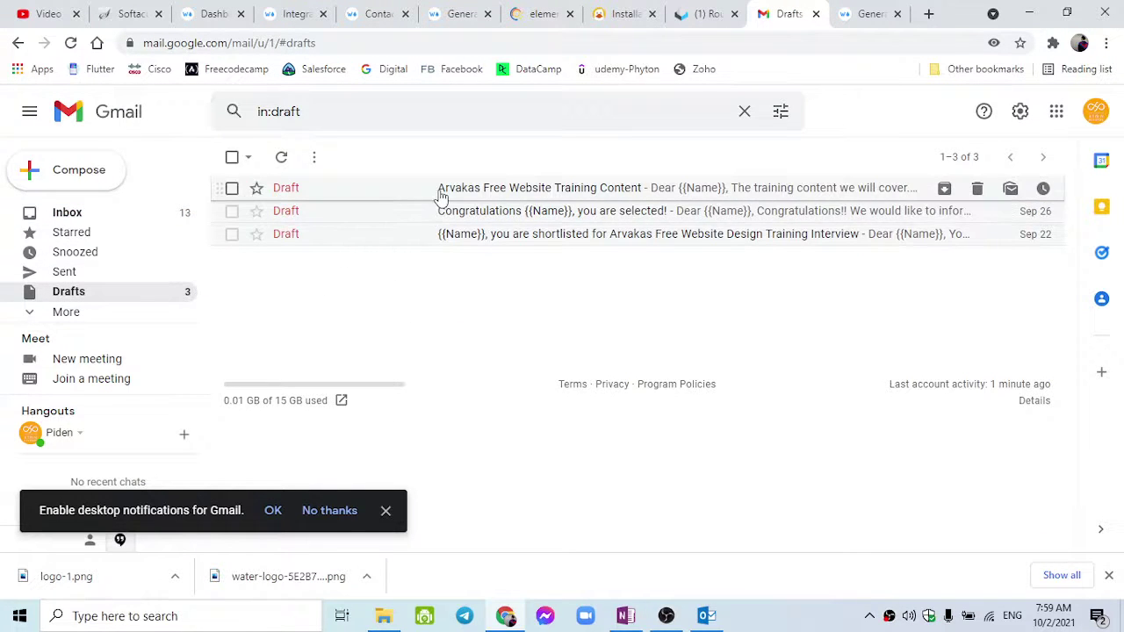
{"action": "left_click", "coordinate": [439, 189]}
{"action": "scroll", "coordinate": [760, 359], "scroll_direction": "down", "scroll_amount": 15}
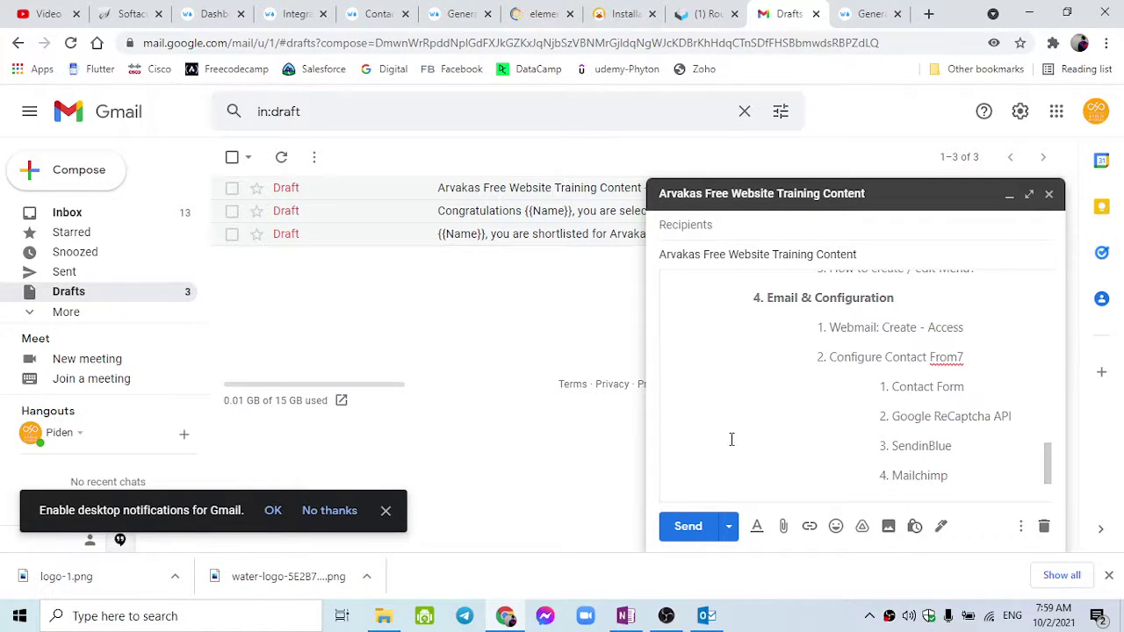
{"action": "scroll", "coordinate": [751, 404], "scroll_direction": "up", "scroll_amount": 6}
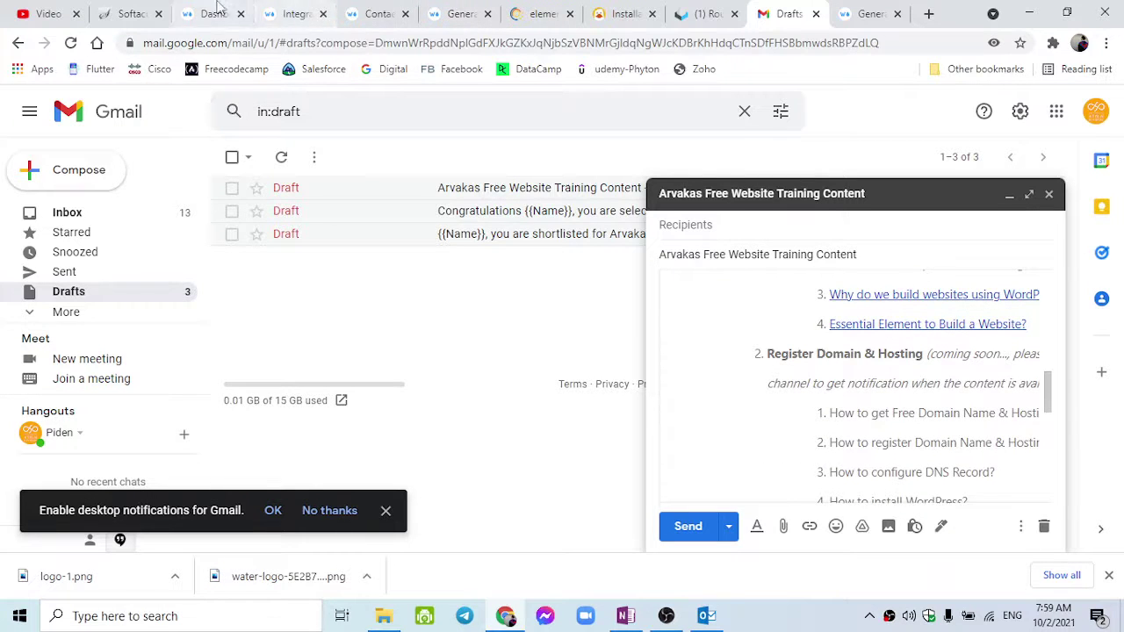
{"action": "left_click", "coordinate": [250, 8]}
{"action": "left_click", "coordinate": [290, 9]}
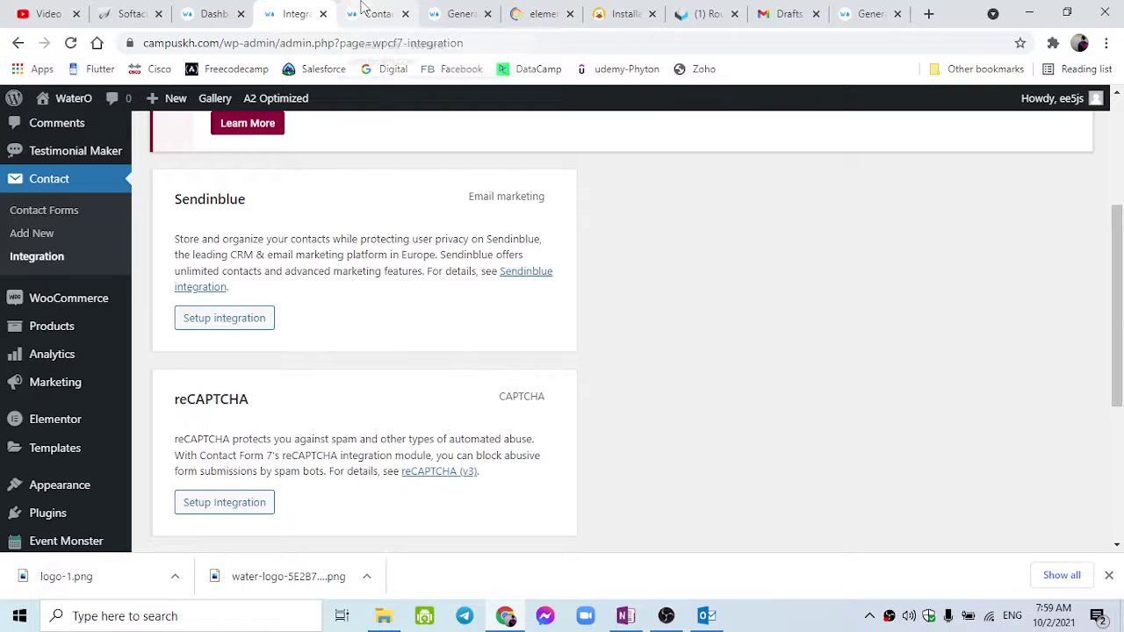
Open 'Contact form' for editing from the Contact Forms list.
{"action": "left_click", "coordinate": [360, 8]}
{"action": "left_click", "coordinate": [329, 9]}
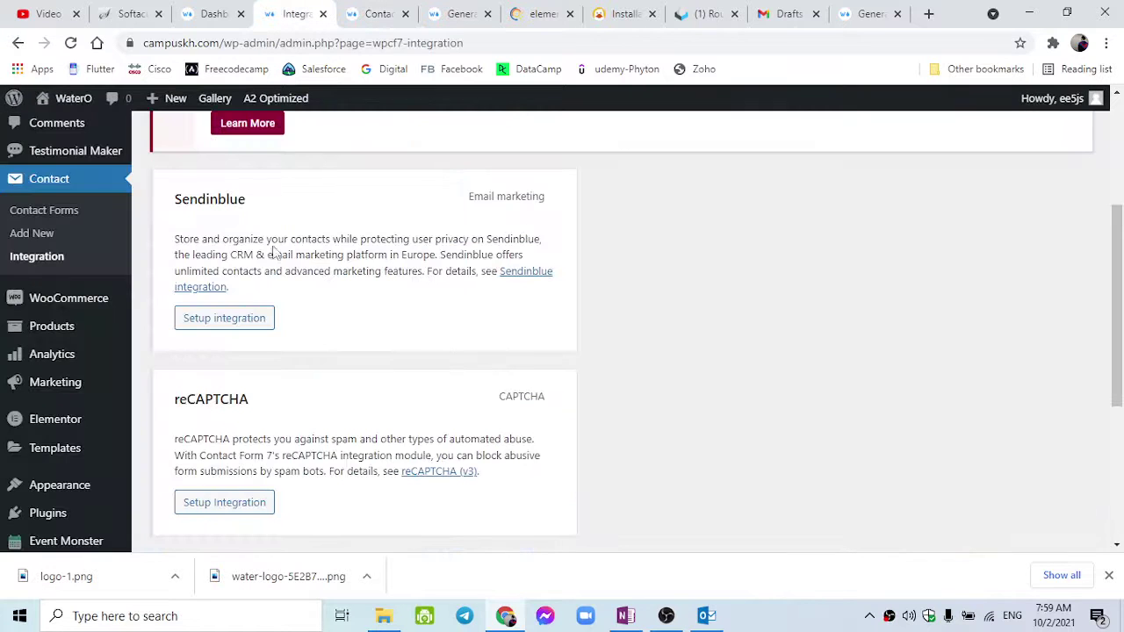
{"action": "scroll", "coordinate": [276, 254], "scroll_direction": "up", "scroll_amount": 3}
{"action": "left_click", "coordinate": [77, 459]}
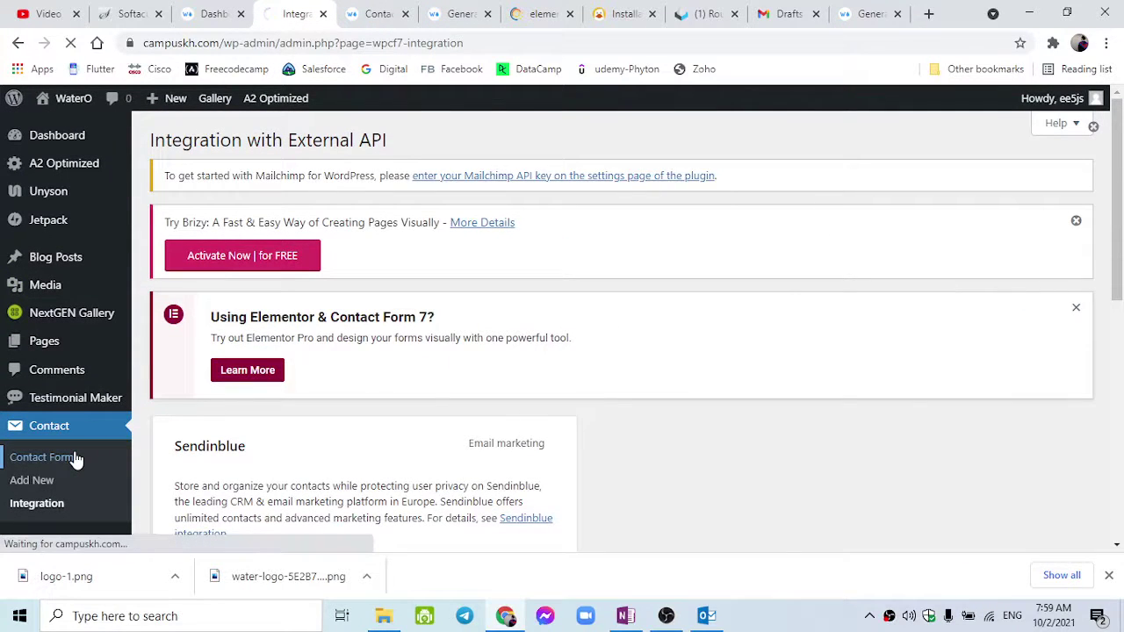
{"action": "scroll", "coordinate": [188, 471], "scroll_direction": "down", "scroll_amount": 5}
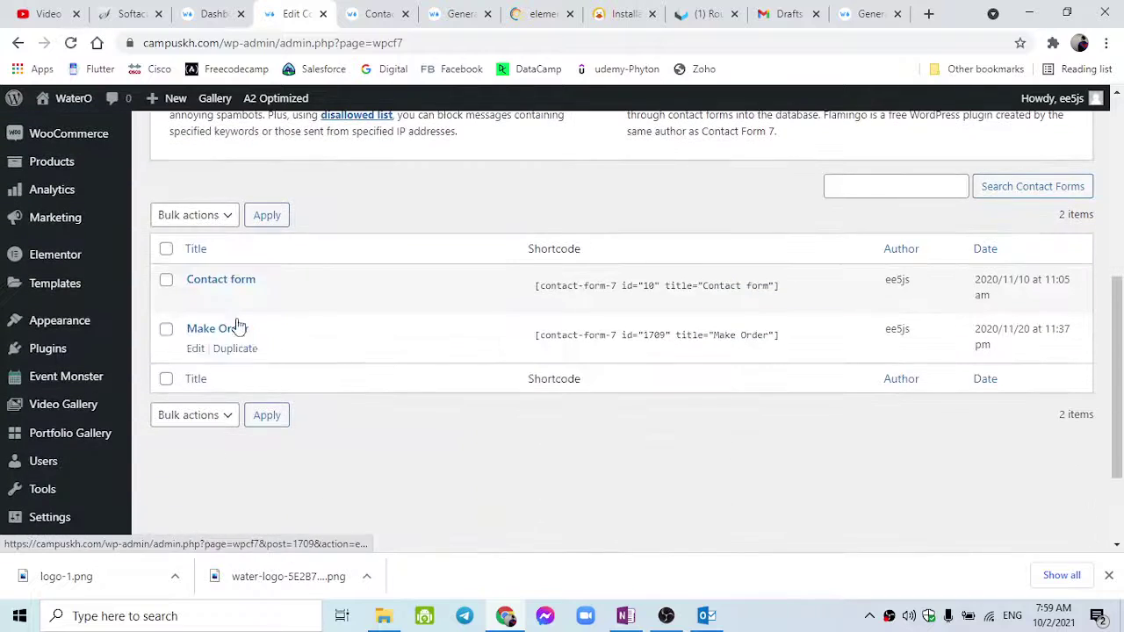
{"action": "left_click", "coordinate": [213, 283]}
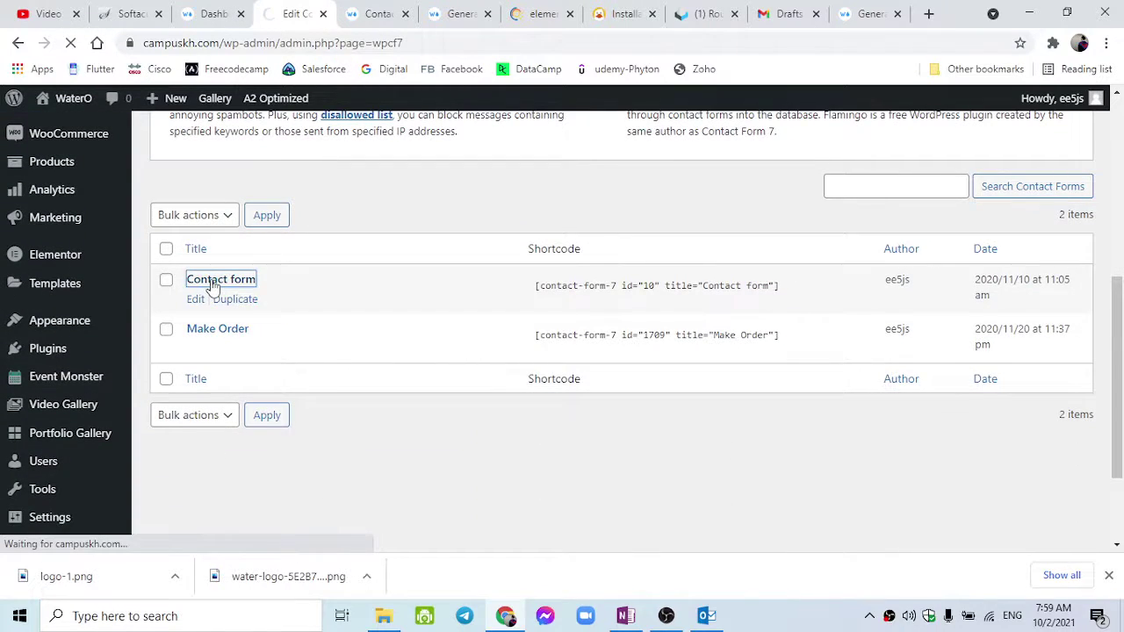
Select the whole form template text to review it.
{"action": "scroll", "coordinate": [252, 336], "scroll_direction": "down", "scroll_amount": 5}
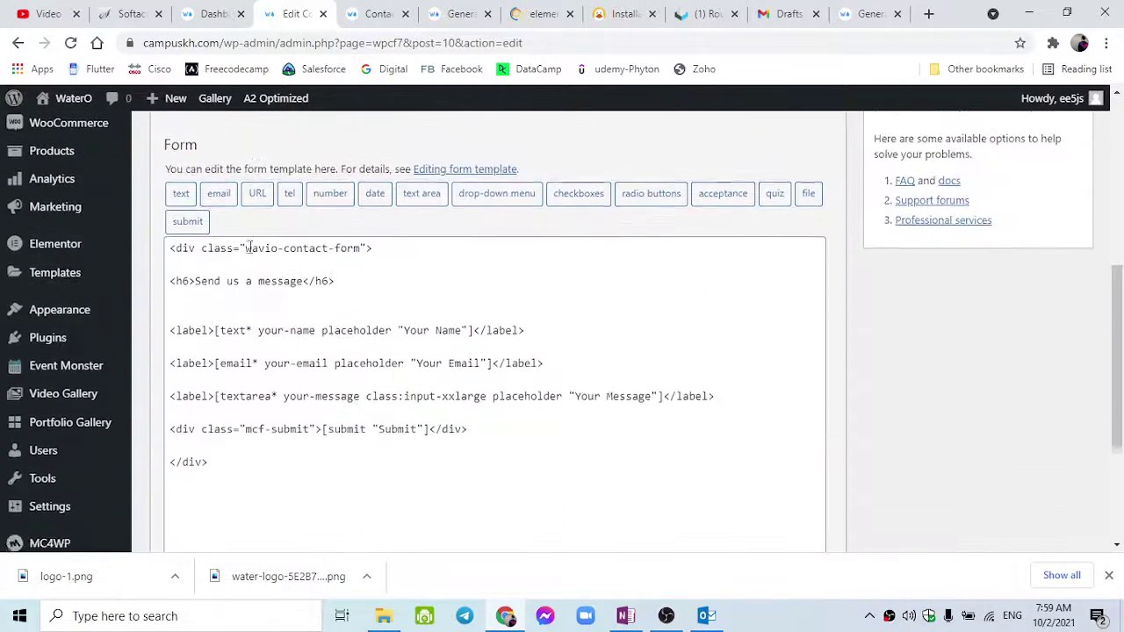
{"action": "scroll", "coordinate": [250, 299], "scroll_direction": "down", "scroll_amount": 1}
{"action": "left_click_drag", "start_coordinate": [261, 396], "coordinate": [170, 177]}
{"action": "key", "text": "Right"}
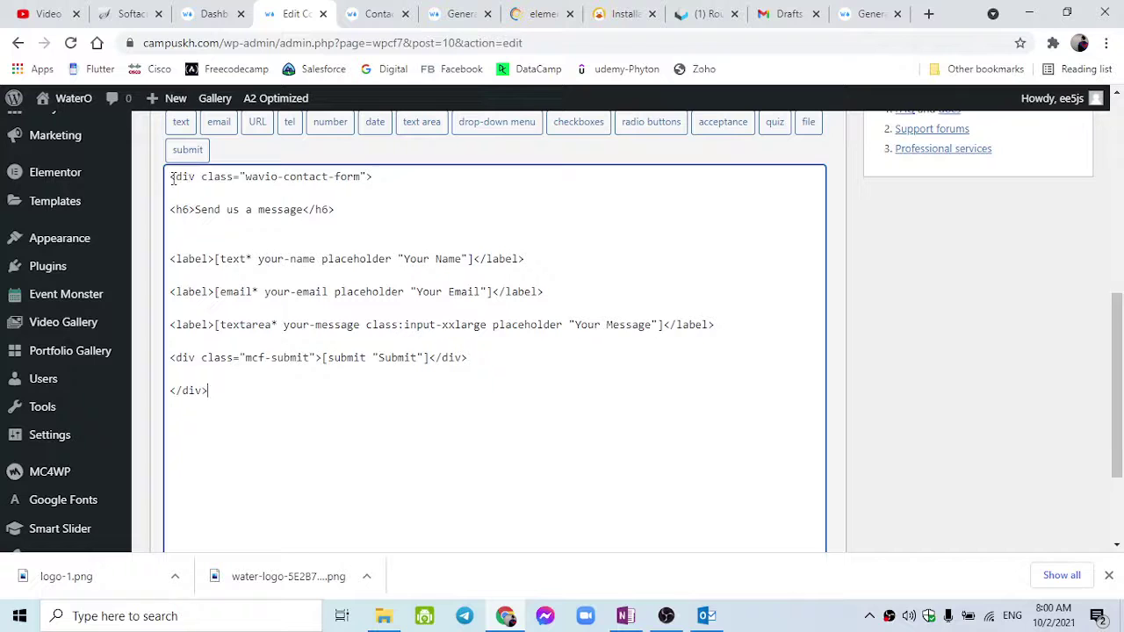
{"action": "left_click_drag", "start_coordinate": [173, 178], "coordinate": [324, 436]}
{"action": "left_click", "coordinate": [323, 437]}
{"action": "scroll", "coordinate": [324, 437], "scroll_direction": "down", "scroll_amount": 1}
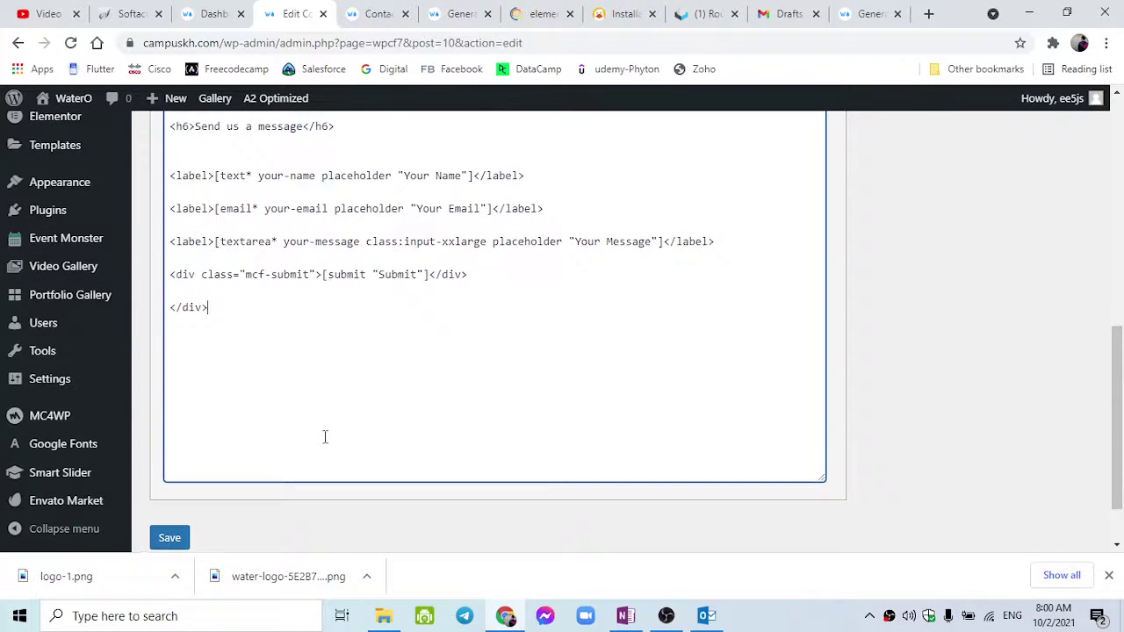
{"action": "scroll", "coordinate": [324, 436], "scroll_direction": "down", "scroll_amount": 1}
Back in Outlook, select all of the WaterO Contact Us email body.
{"action": "left_click", "coordinate": [707, 615]}
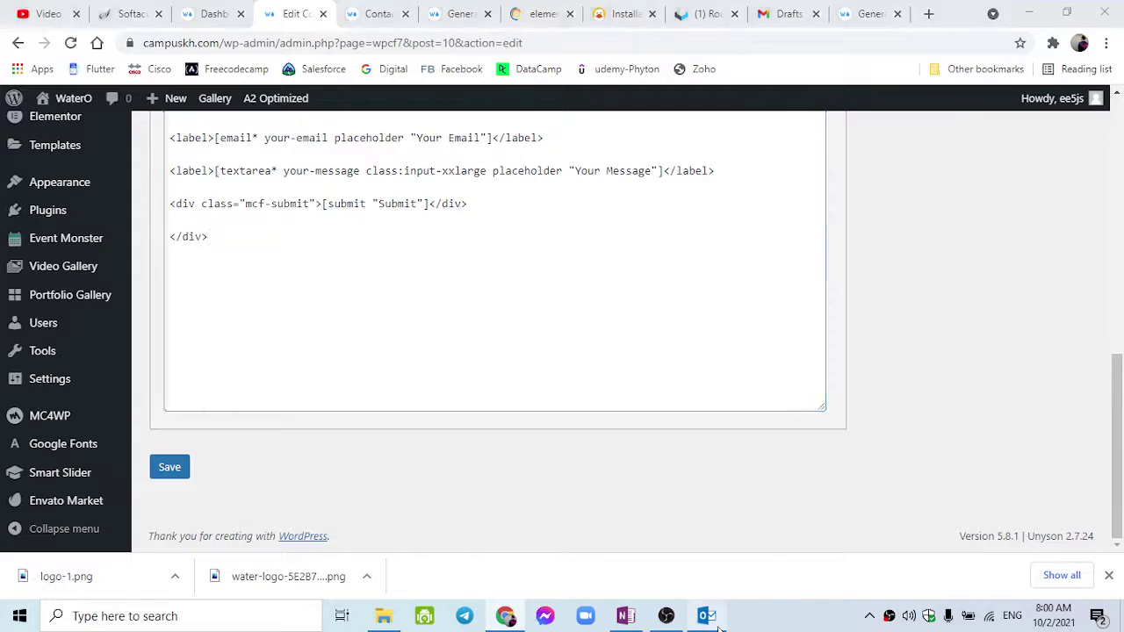
{"action": "left_click", "coordinate": [636, 443]}
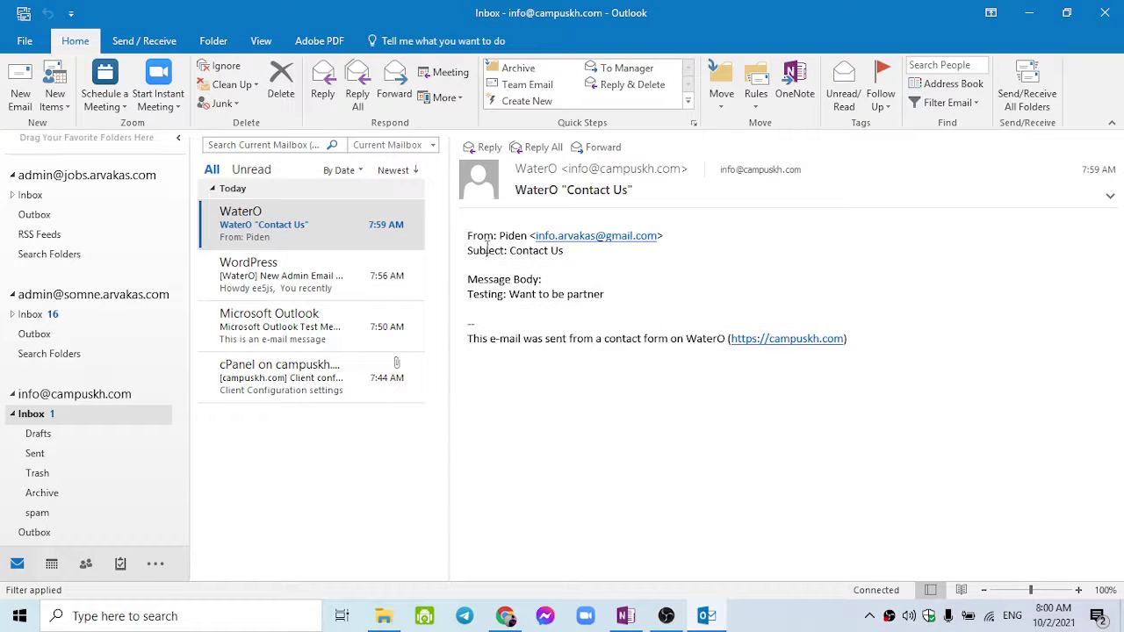
{"action": "key", "text": "ctrl+a"}
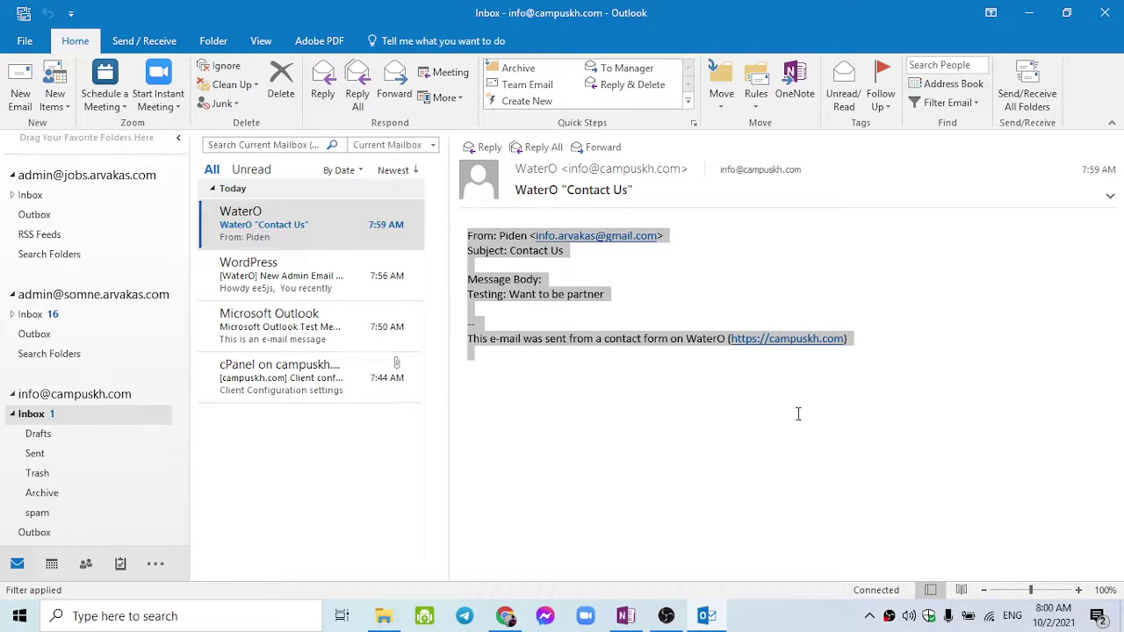
Select the full Contact form template with its name, email, message and Submit fields.
{"action": "left_click", "coordinate": [798, 414]}
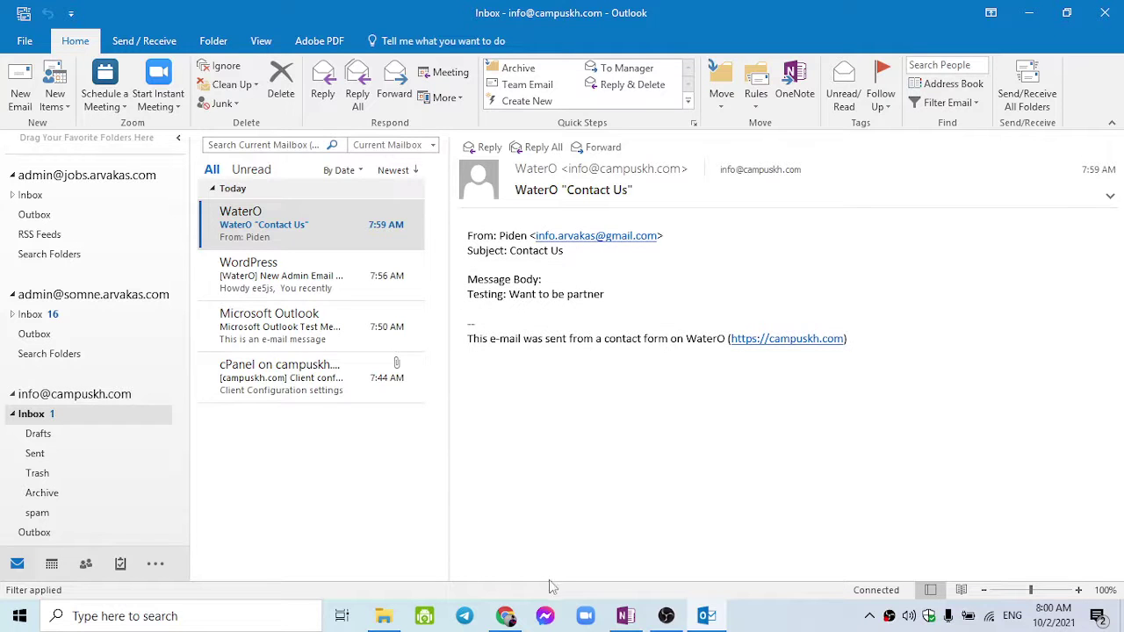
{"action": "left_click", "coordinate": [505, 615]}
{"action": "left_click", "coordinate": [290, 345]}
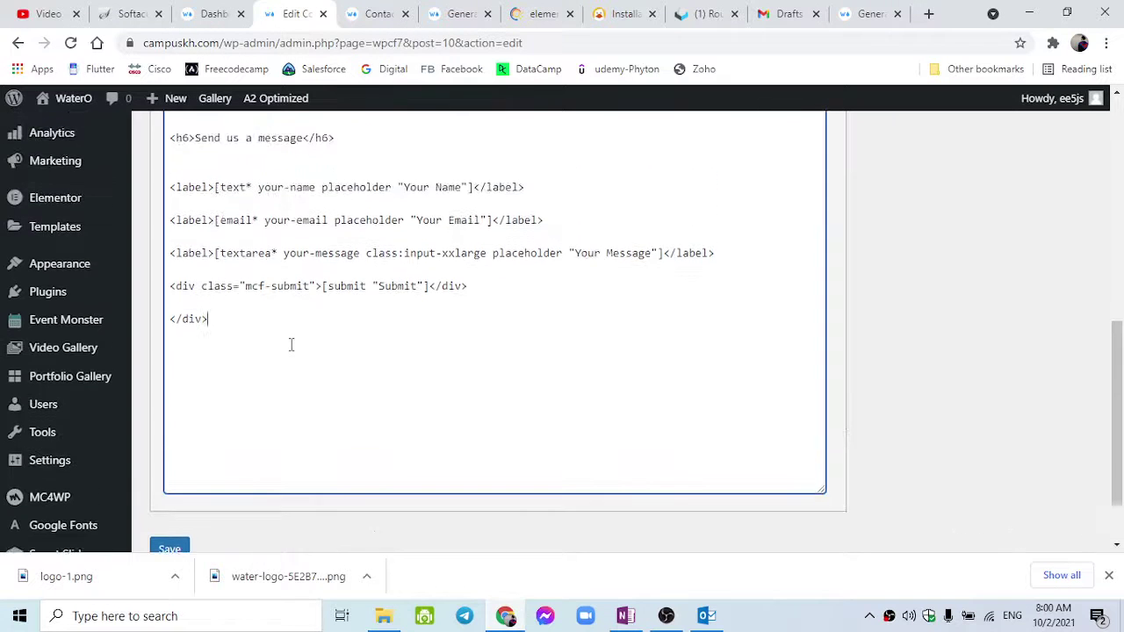
{"action": "scroll", "coordinate": [291, 344], "scroll_direction": "up", "scroll_amount": 2}
{"action": "left_click_drag", "start_coordinate": [171, 272], "coordinate": [420, 513]}
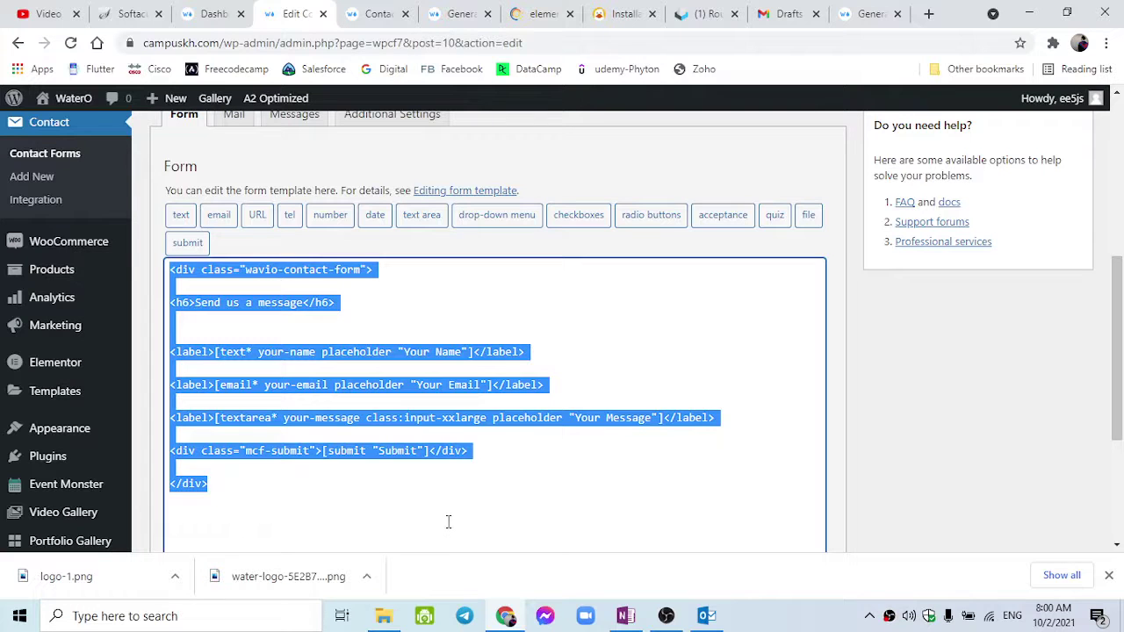
{"action": "scroll", "coordinate": [452, 512], "scroll_direction": "down", "scroll_amount": 3}
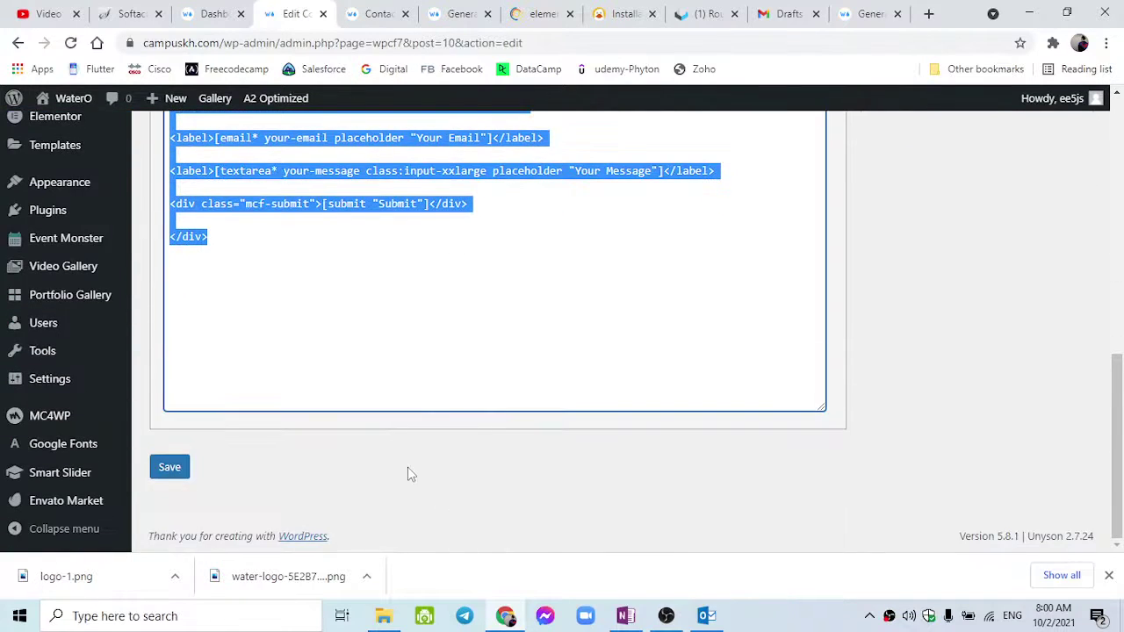
{"action": "scroll", "coordinate": [407, 474], "scroll_direction": "up", "scroll_amount": 4}
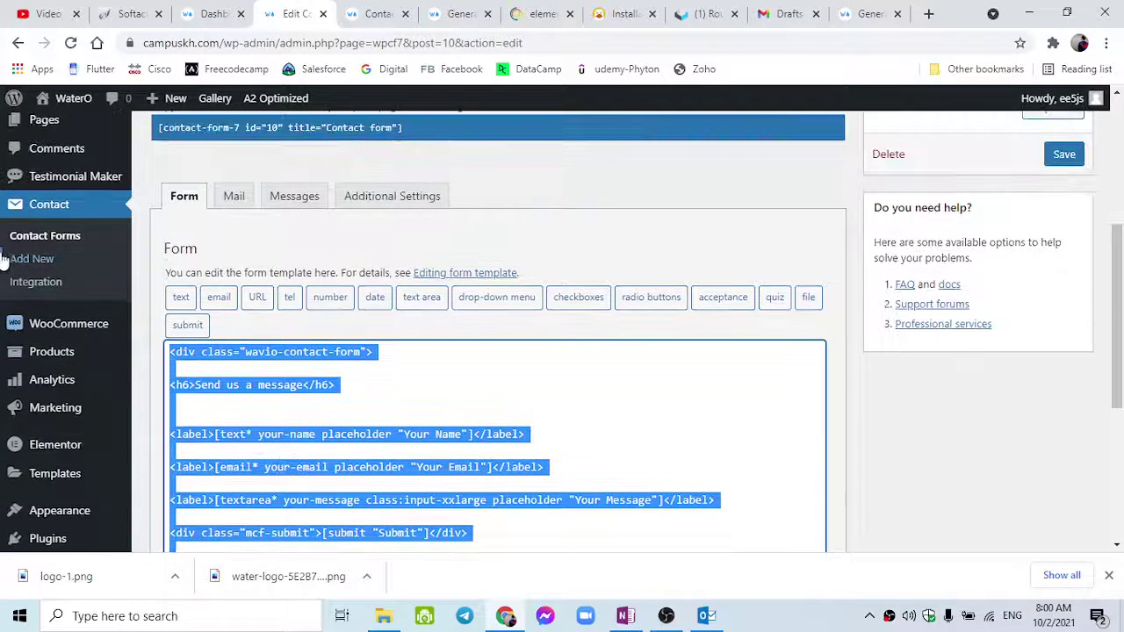
From the Integration page, open the reCAPTCHA (v3) link in a new tab.
{"action": "left_click", "coordinate": [44, 281]}
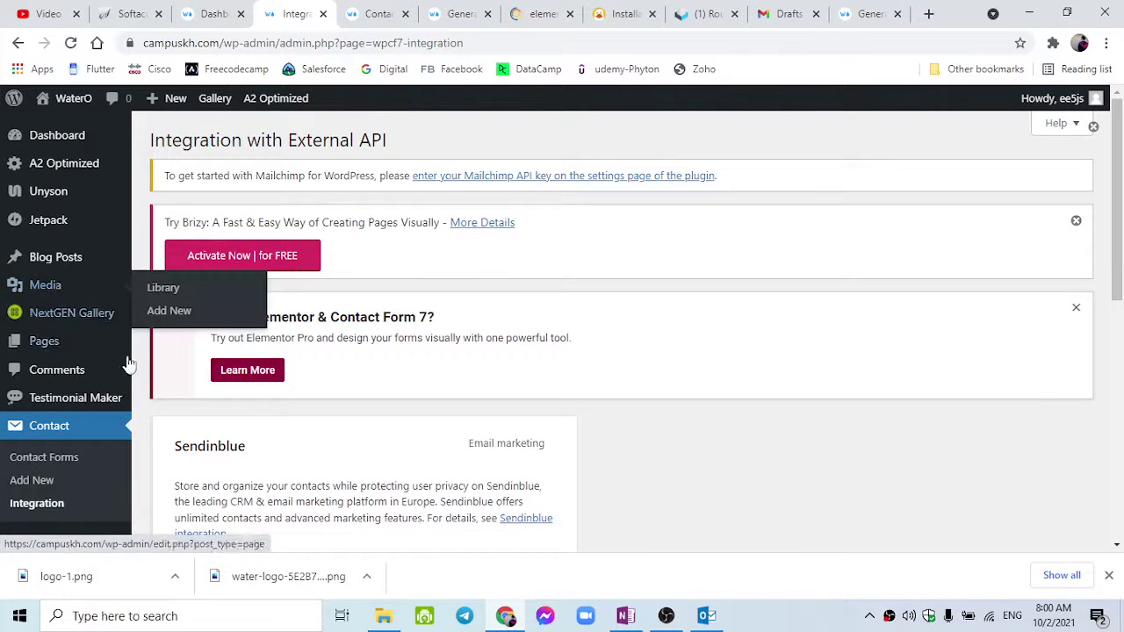
{"action": "scroll", "coordinate": [211, 441], "scroll_direction": "down", "scroll_amount": 3}
{"action": "scroll", "coordinate": [211, 437], "scroll_direction": "down", "scroll_amount": 1}
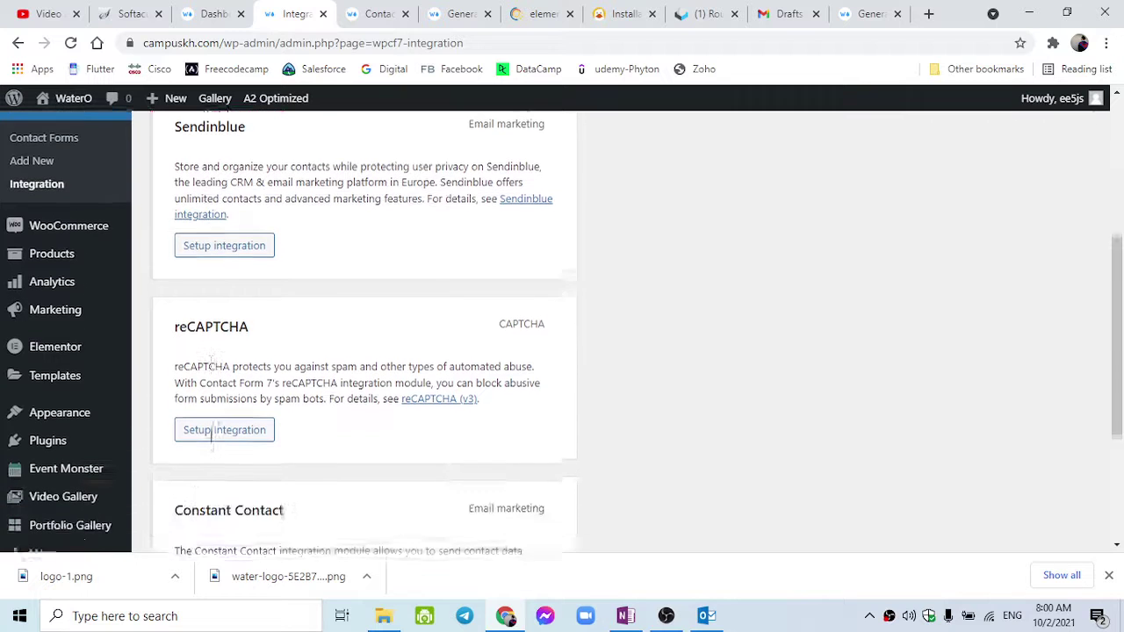
{"action": "right_click", "coordinate": [427, 395]}
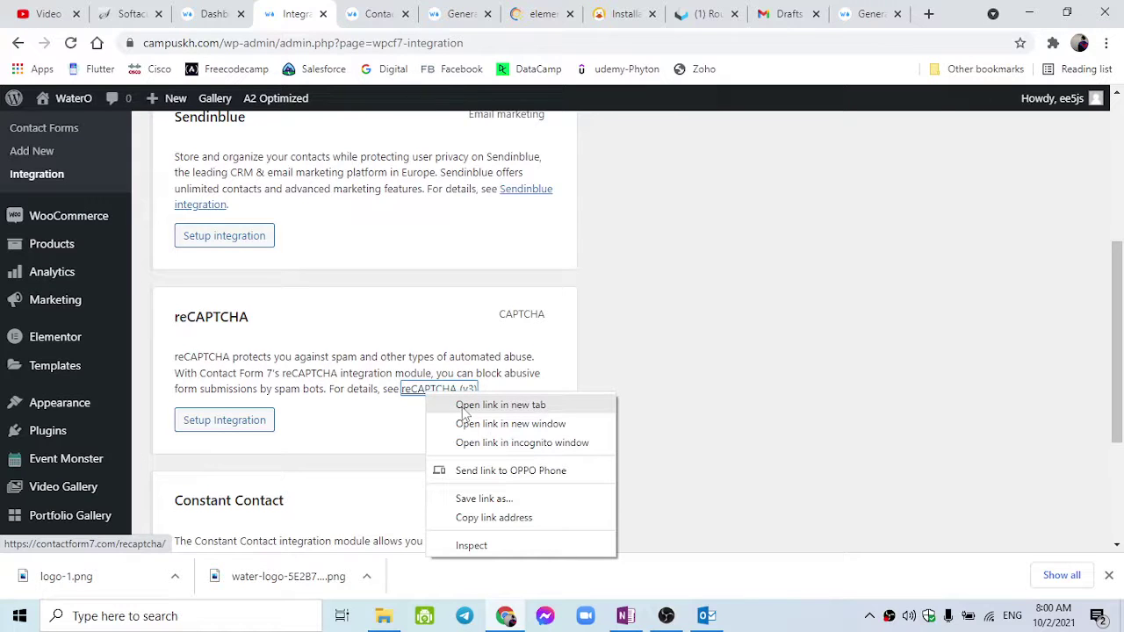
{"action": "left_click", "coordinate": [464, 411]}
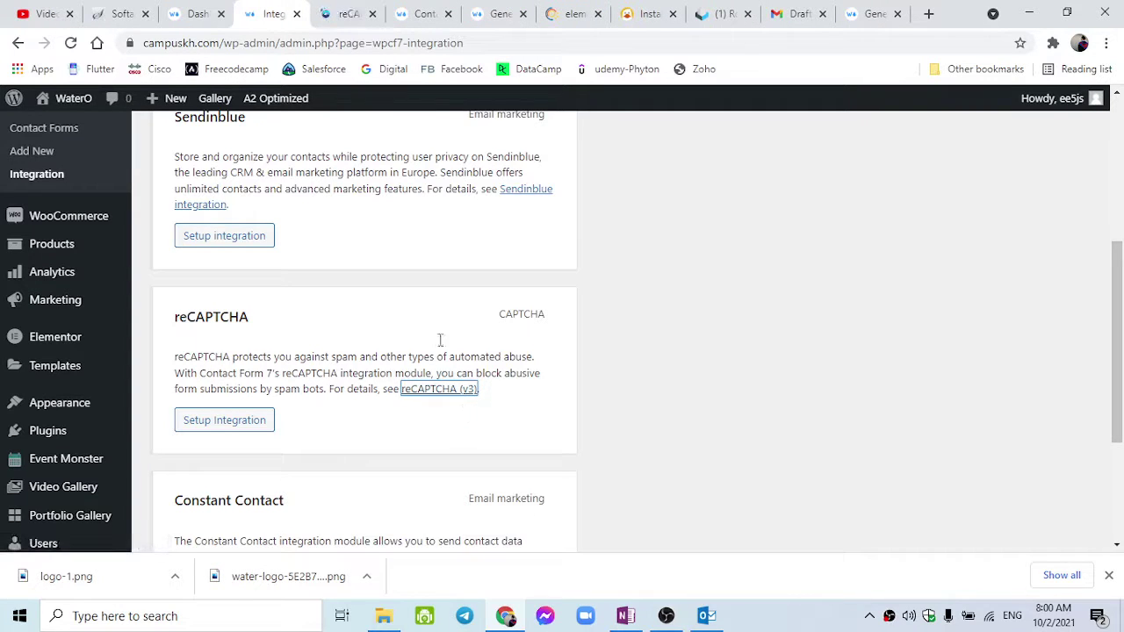
{"action": "left_click", "coordinate": [347, 13]}
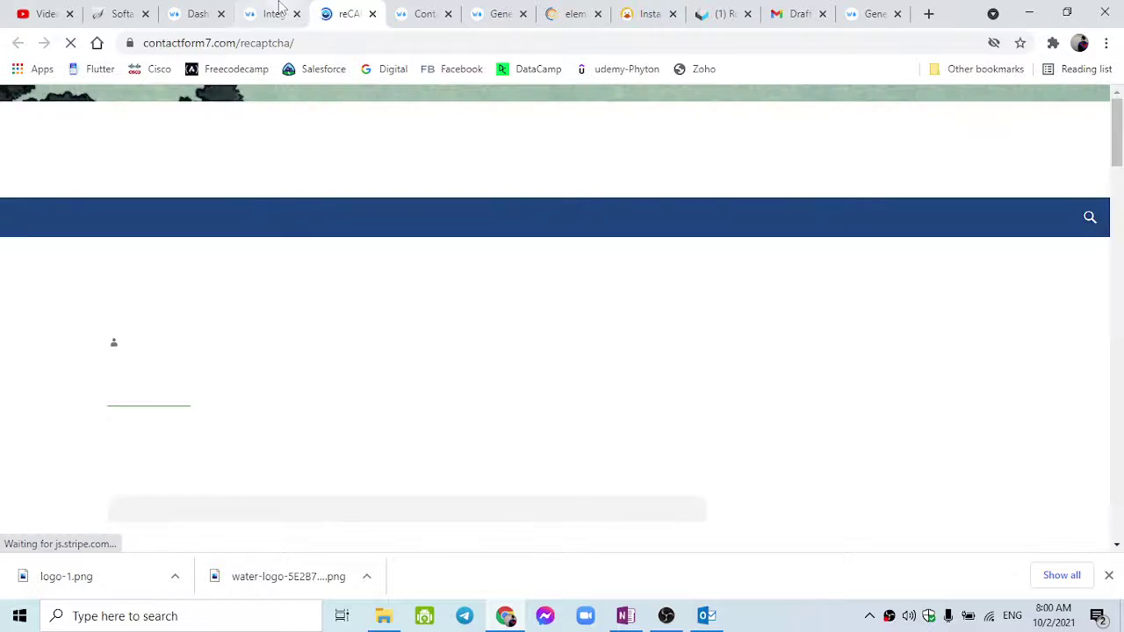
Switch between the Integration page and the reCAPTCHA (v3) docs, ending on the docs.
{"action": "left_click", "coordinate": [279, 12]}
{"action": "right_click", "coordinate": [416, 390]}
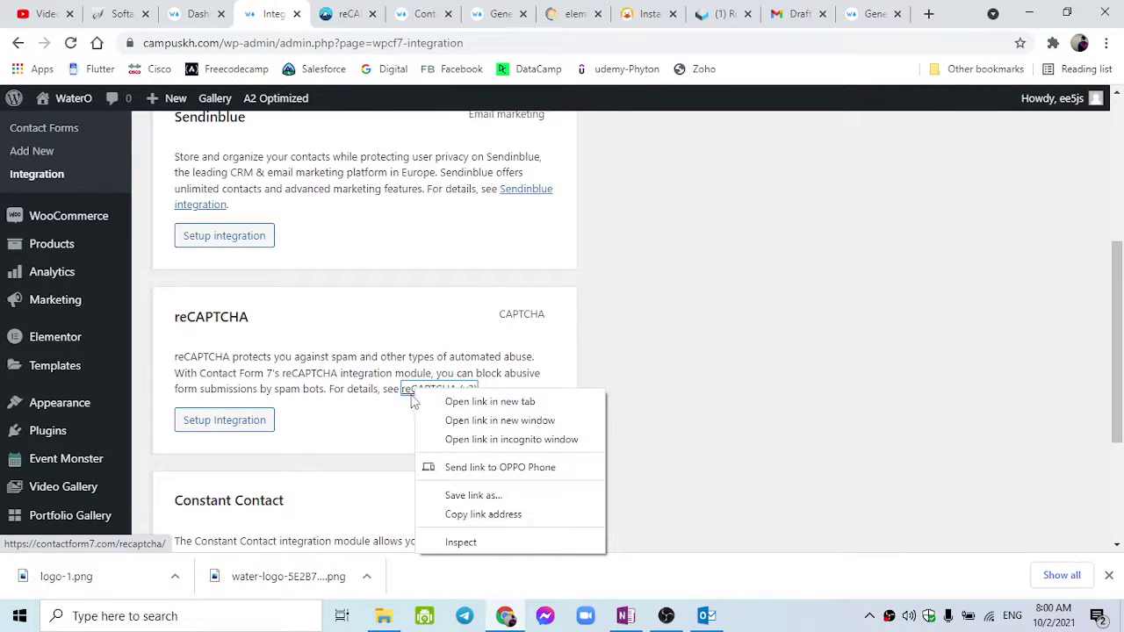
{"action": "left_click", "coordinate": [405, 400]}
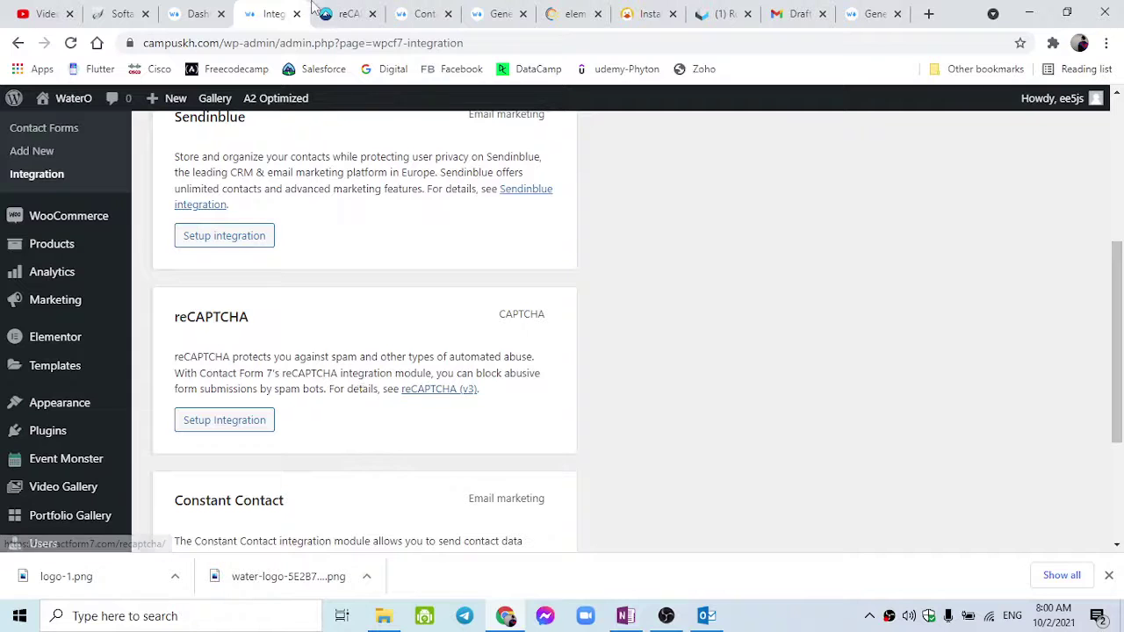
{"action": "left_click", "coordinate": [320, 12]}
{"action": "left_click", "coordinate": [291, 12]}
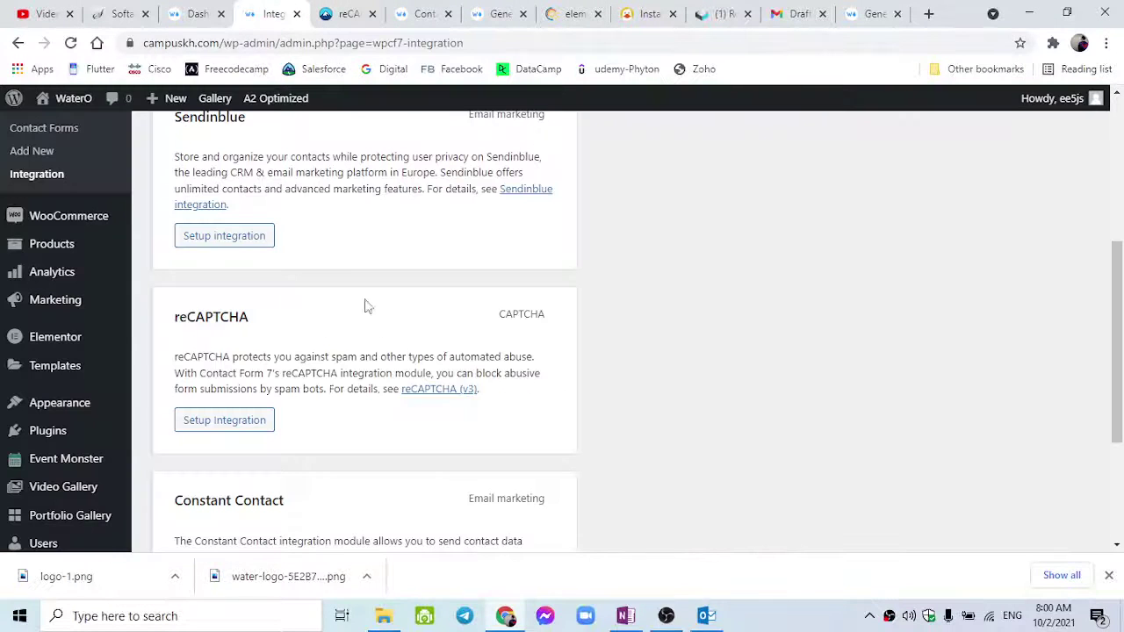
{"action": "left_click", "coordinate": [342, 13]}
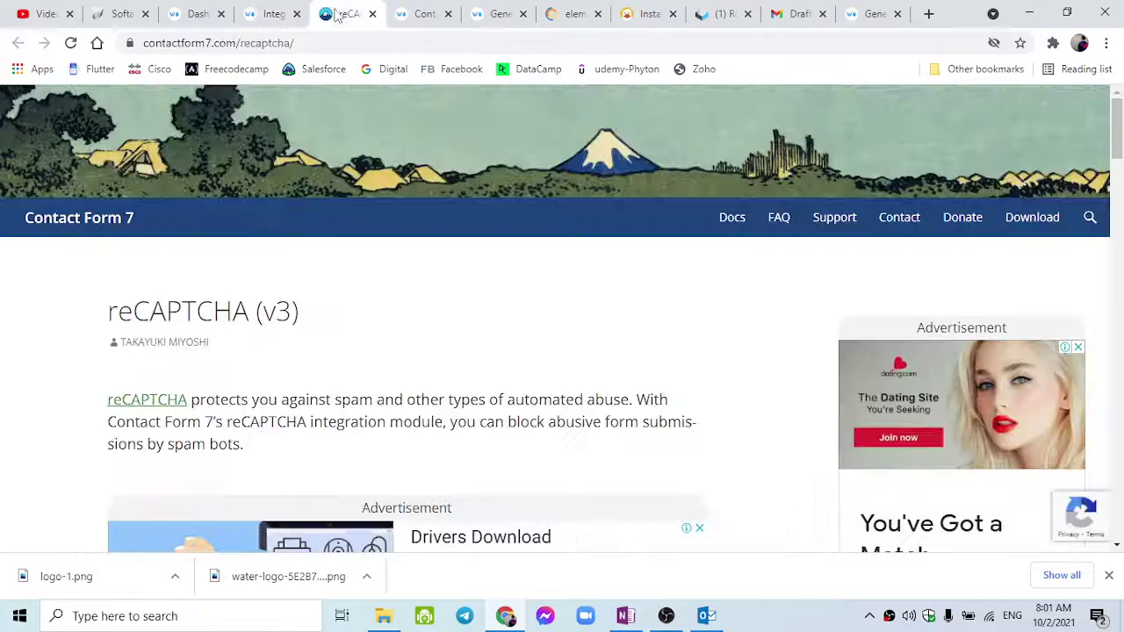
Scroll through the Contact Form 7 reCAPTCHA (v3) setup guide.
{"action": "scroll", "coordinate": [385, 424], "scroll_direction": "down", "scroll_amount": 5}
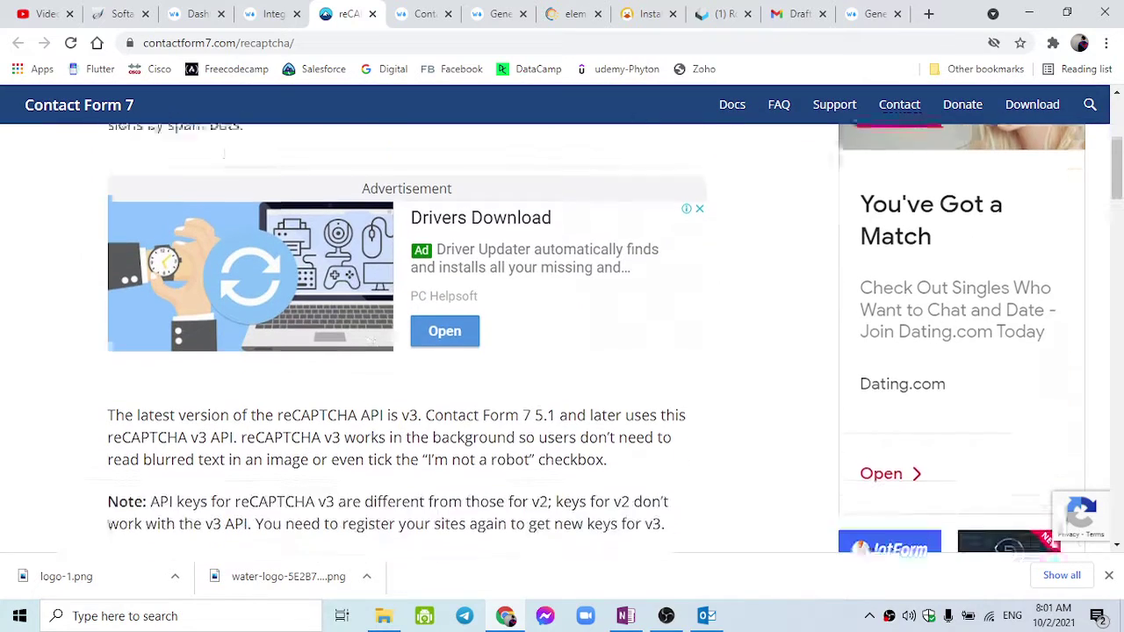
{"action": "scroll", "coordinate": [376, 424], "scroll_direction": "down", "scroll_amount": 9}
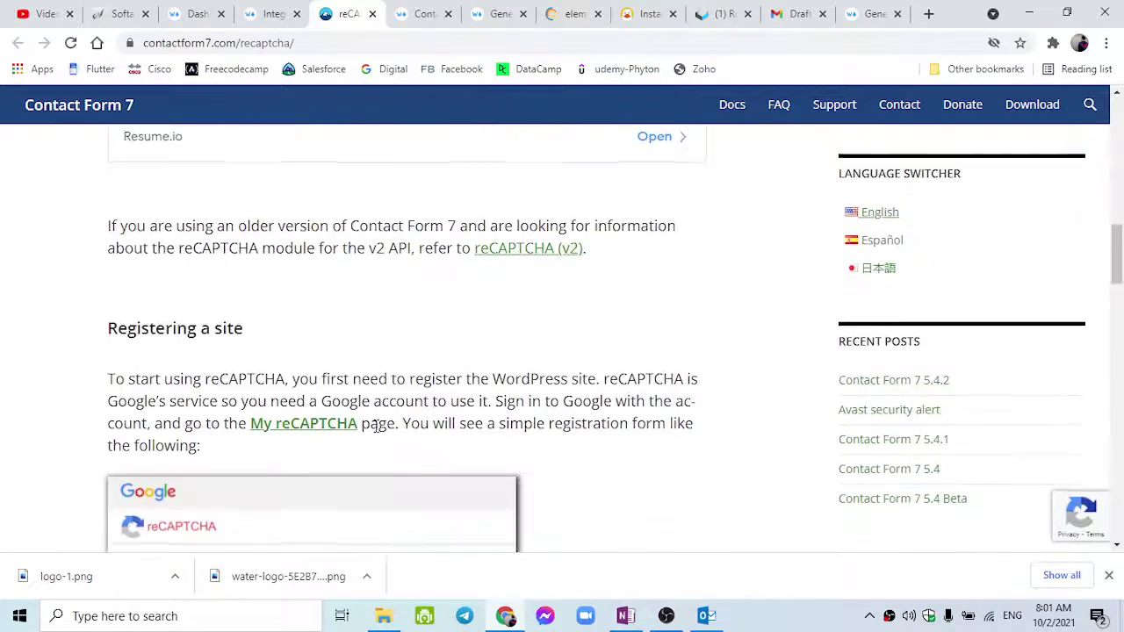
{"action": "scroll", "coordinate": [376, 431], "scroll_direction": "up", "scroll_amount": 3}
{"action": "scroll", "coordinate": [376, 431], "scroll_direction": "down", "scroll_amount": 12}
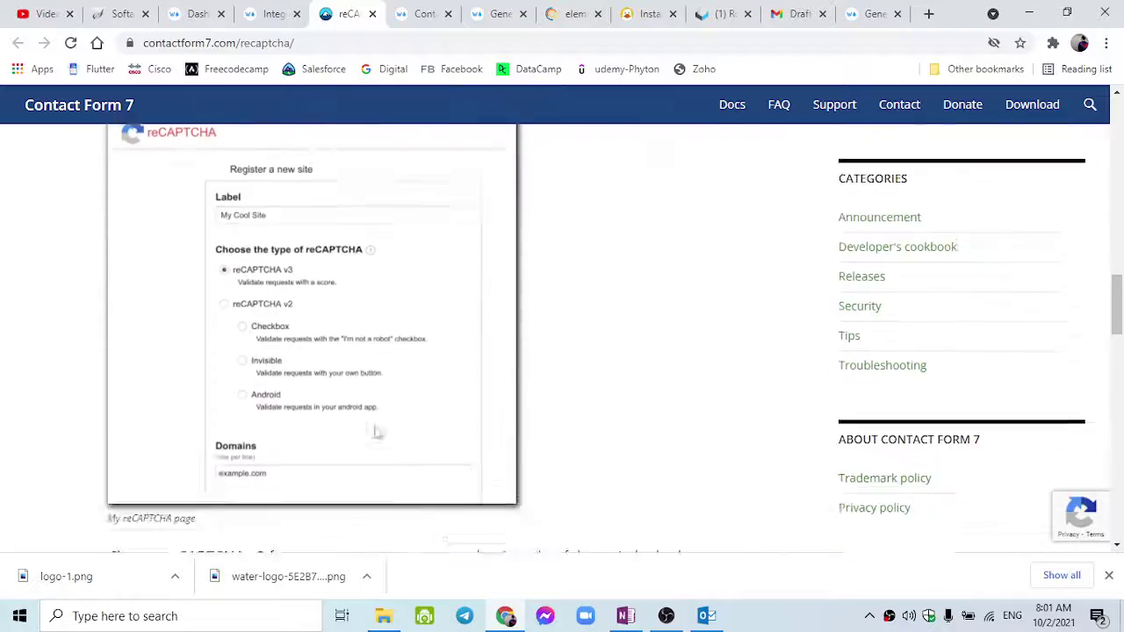
{"action": "scroll", "coordinate": [374, 433], "scroll_direction": "down", "scroll_amount": 10}
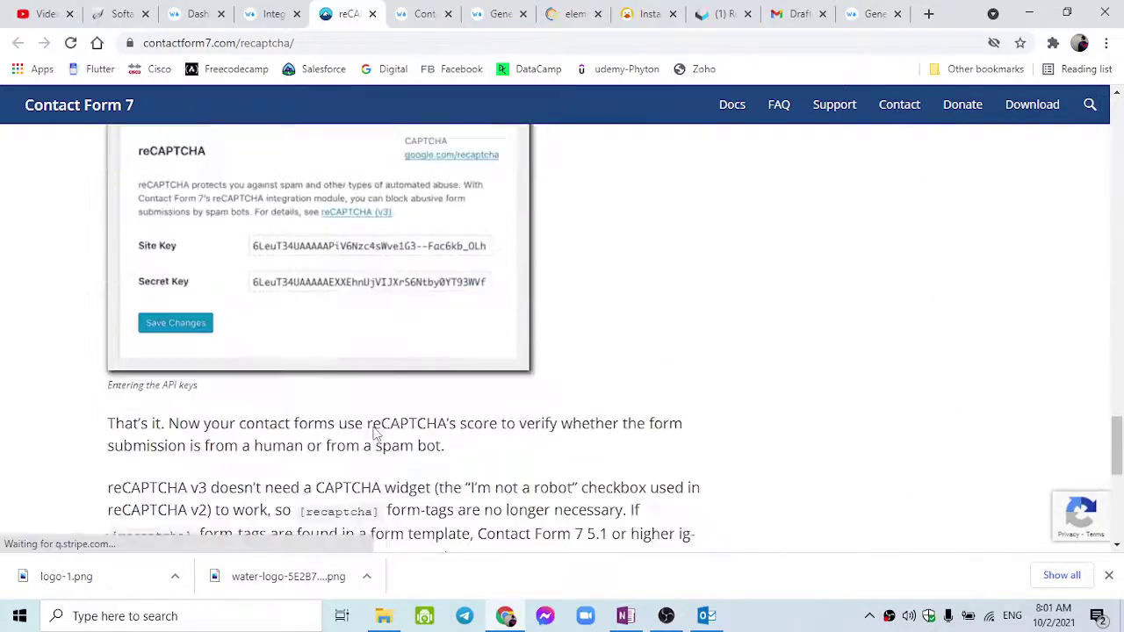
{"action": "scroll", "coordinate": [376, 435], "scroll_direction": "up", "scroll_amount": 20}
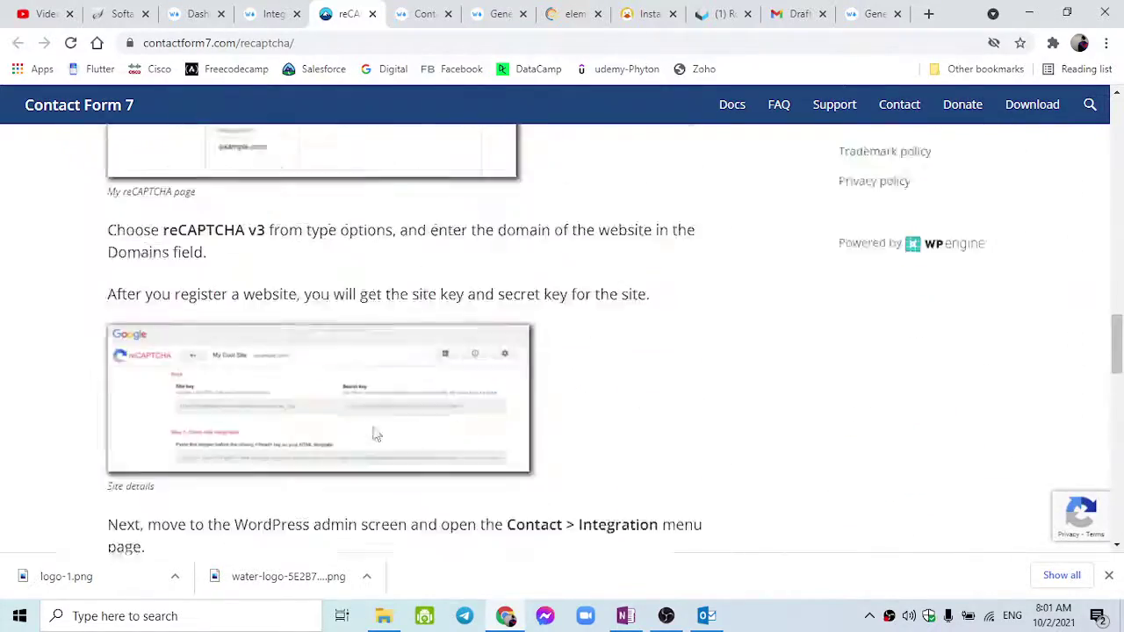
{"action": "scroll", "coordinate": [376, 432], "scroll_direction": "up", "scroll_amount": 5}
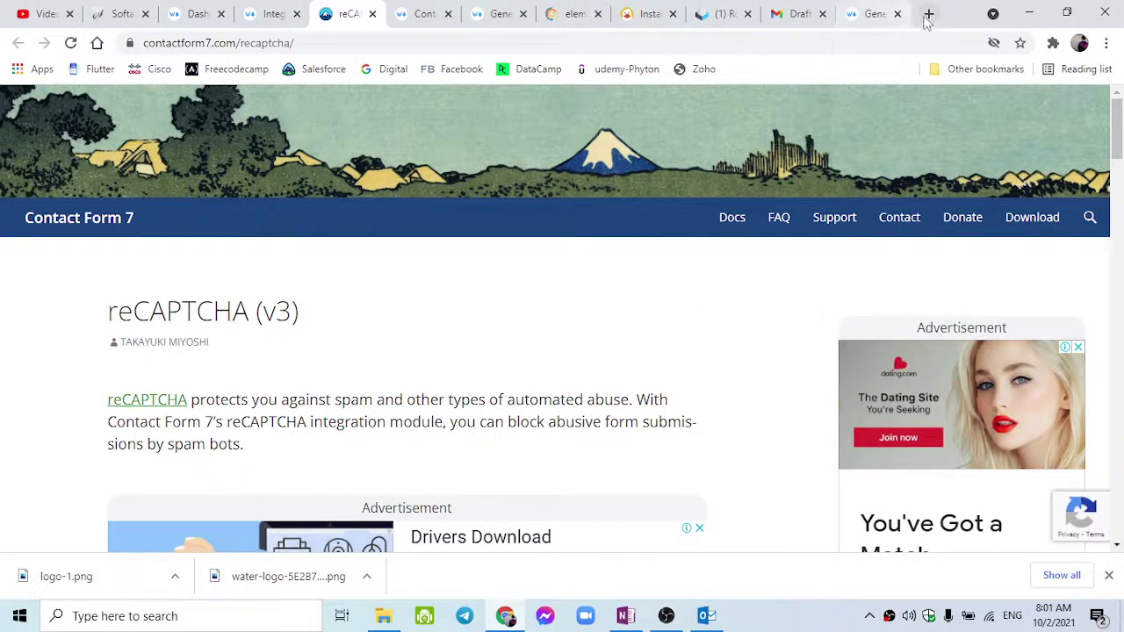
{"action": "scroll", "coordinate": [403, 353], "scroll_direction": "down", "scroll_amount": 6}
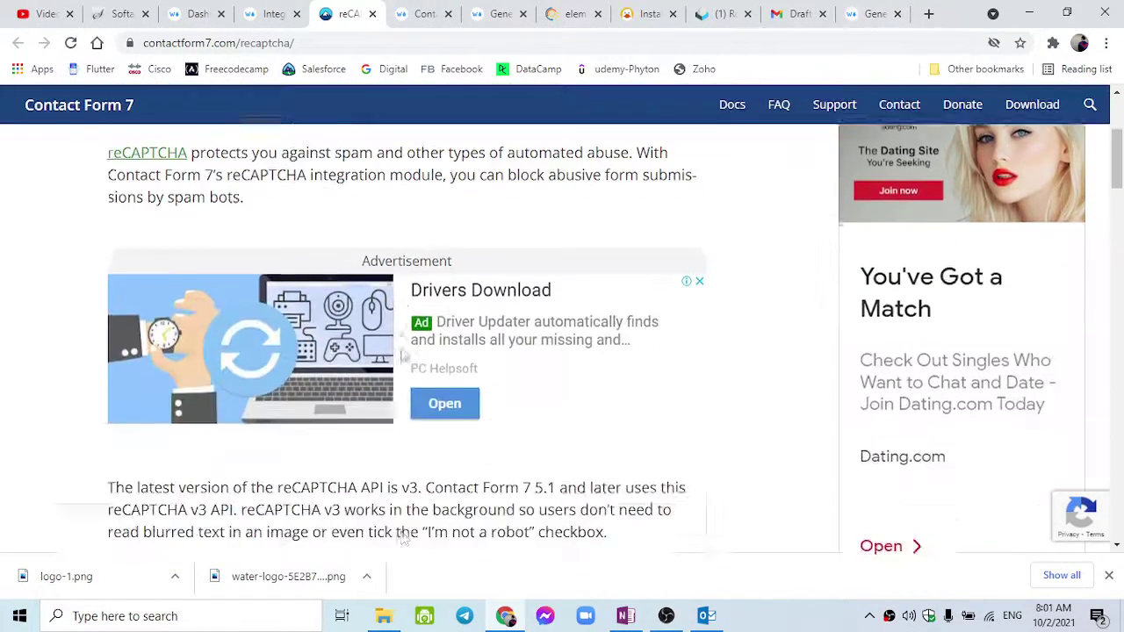
{"action": "scroll", "coordinate": [403, 353], "scroll_direction": "down", "scroll_amount": 4}
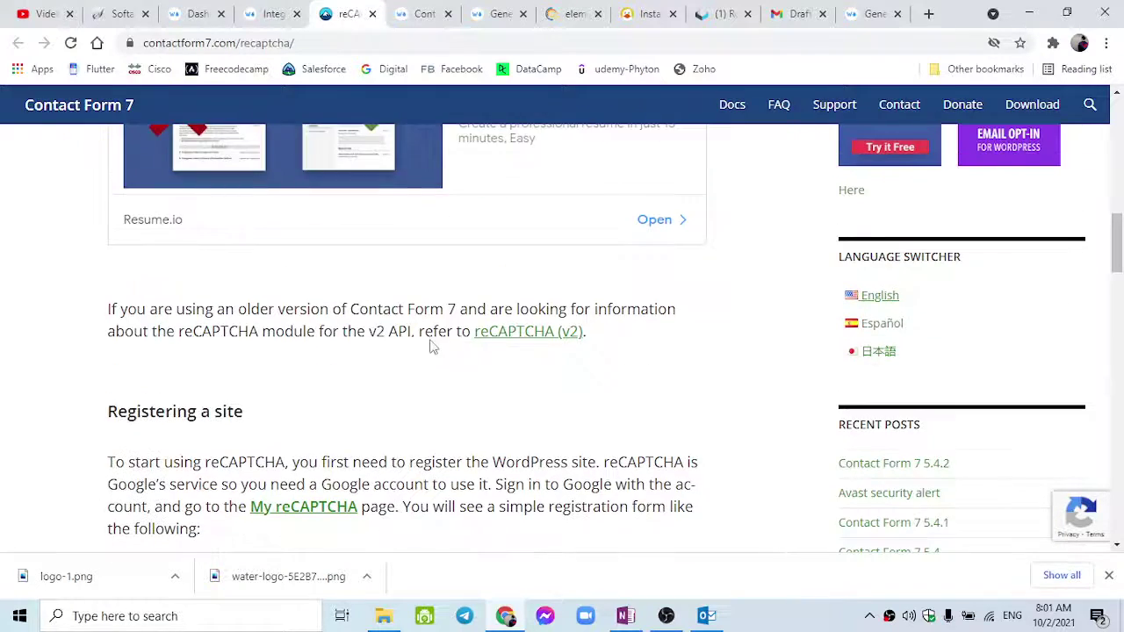
{"action": "scroll", "coordinate": [535, 351], "scroll_direction": "down", "scroll_amount": 2}
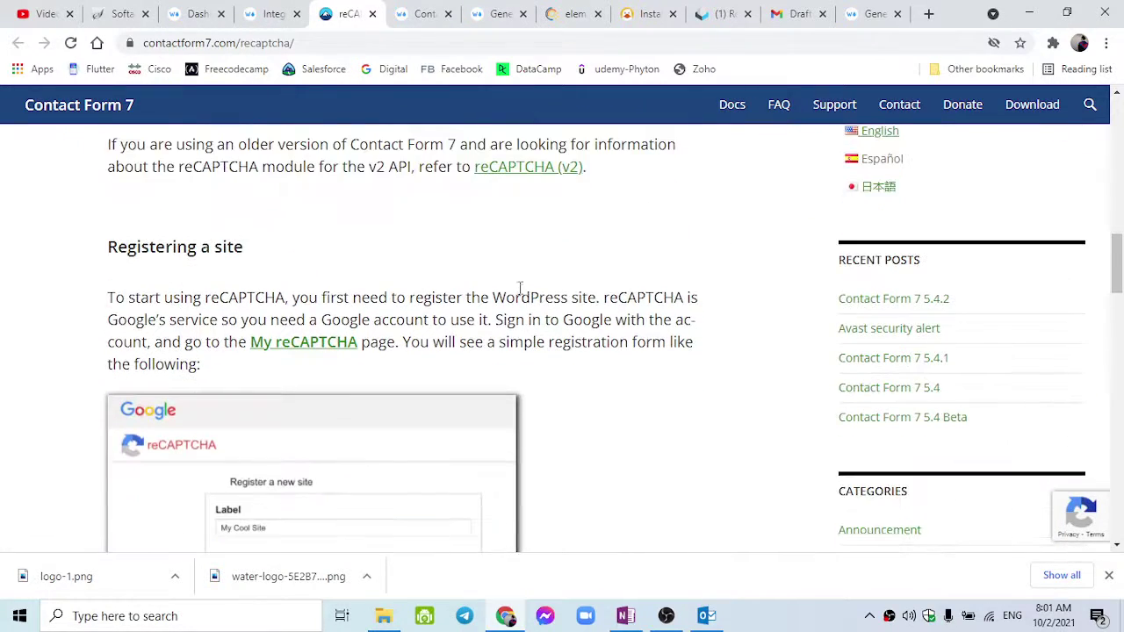
{"action": "scroll", "coordinate": [484, 291], "scroll_direction": "down", "scroll_amount": 6}
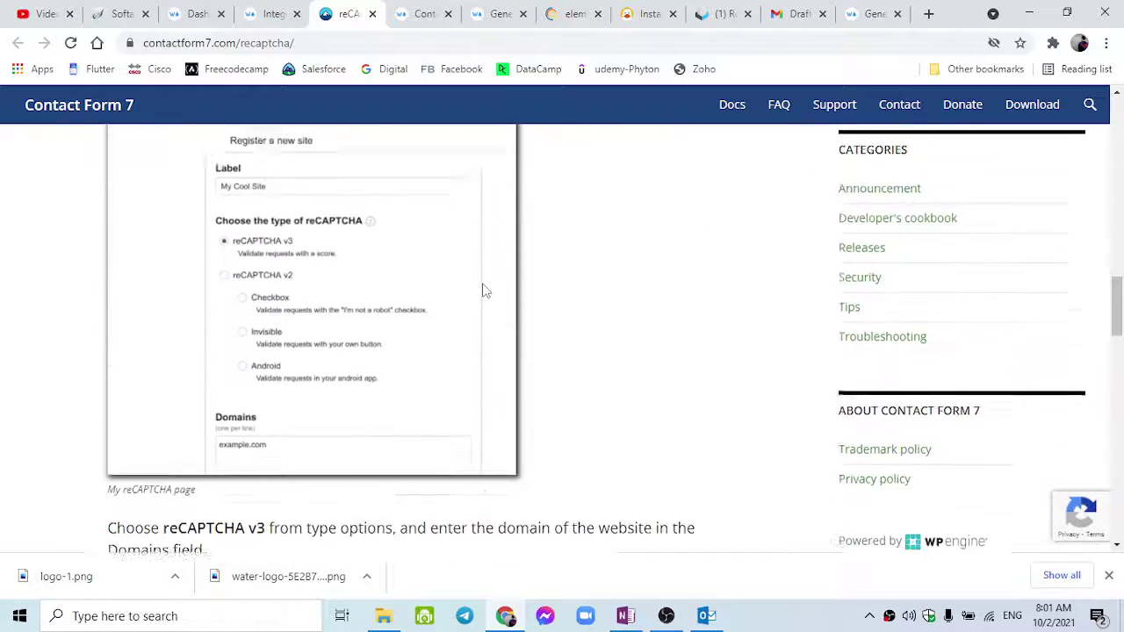
{"action": "scroll", "coordinate": [484, 290], "scroll_direction": "down", "scroll_amount": 2}
{"action": "scroll", "coordinate": [251, 228], "scroll_direction": "up", "scroll_amount": 1}
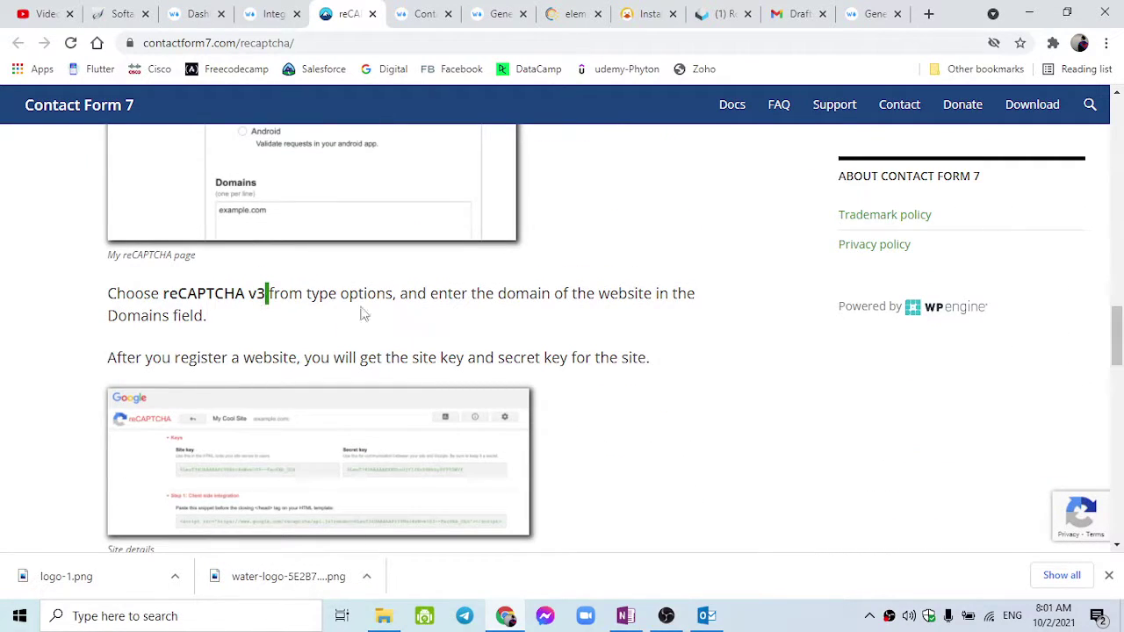
{"action": "scroll", "coordinate": [600, 308], "scroll_direction": "up", "scroll_amount": 6}
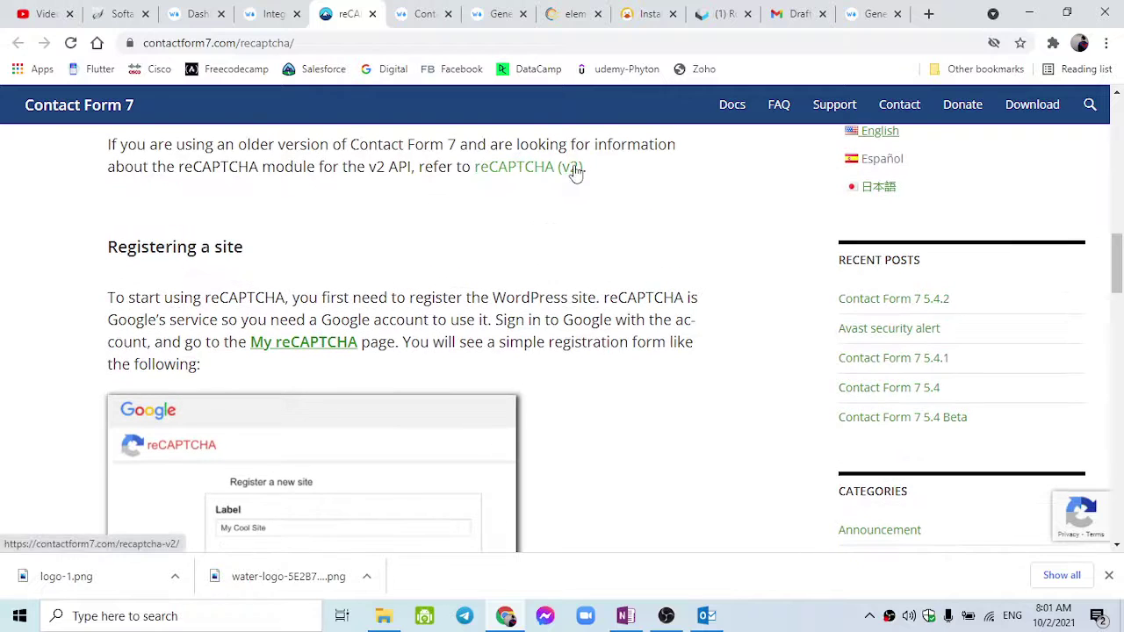
{"action": "left_click_drag", "start_coordinate": [575, 173], "coordinate": [559, 195]}
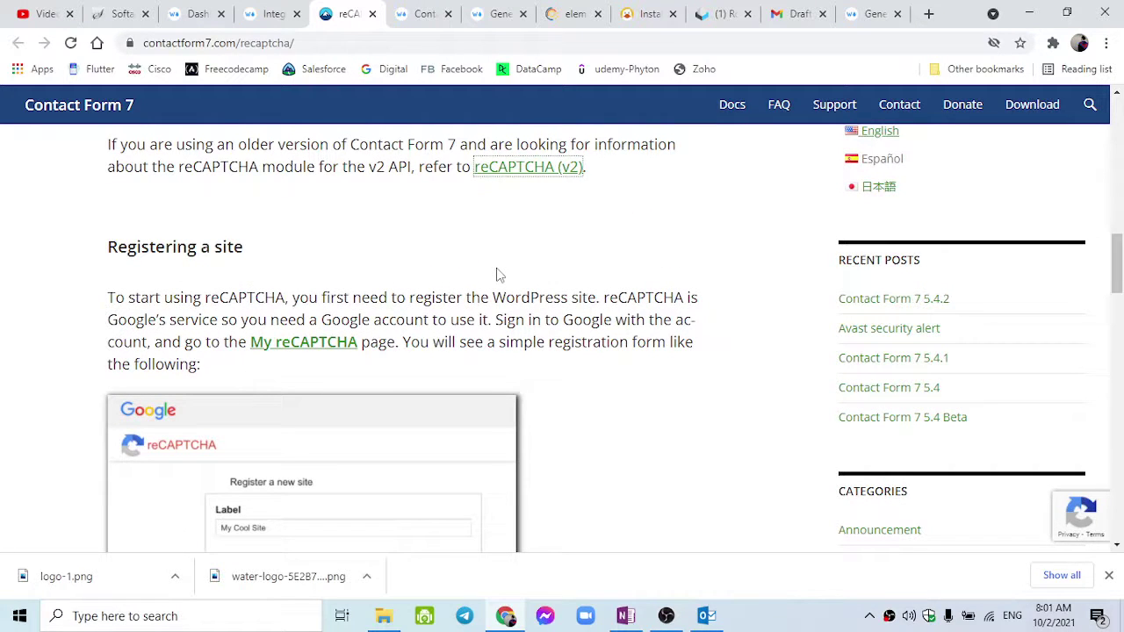
{"action": "scroll", "coordinate": [497, 274], "scroll_direction": "down", "scroll_amount": 9}
{"action": "scroll", "coordinate": [507, 384], "scroll_direction": "up", "scroll_amount": 3}
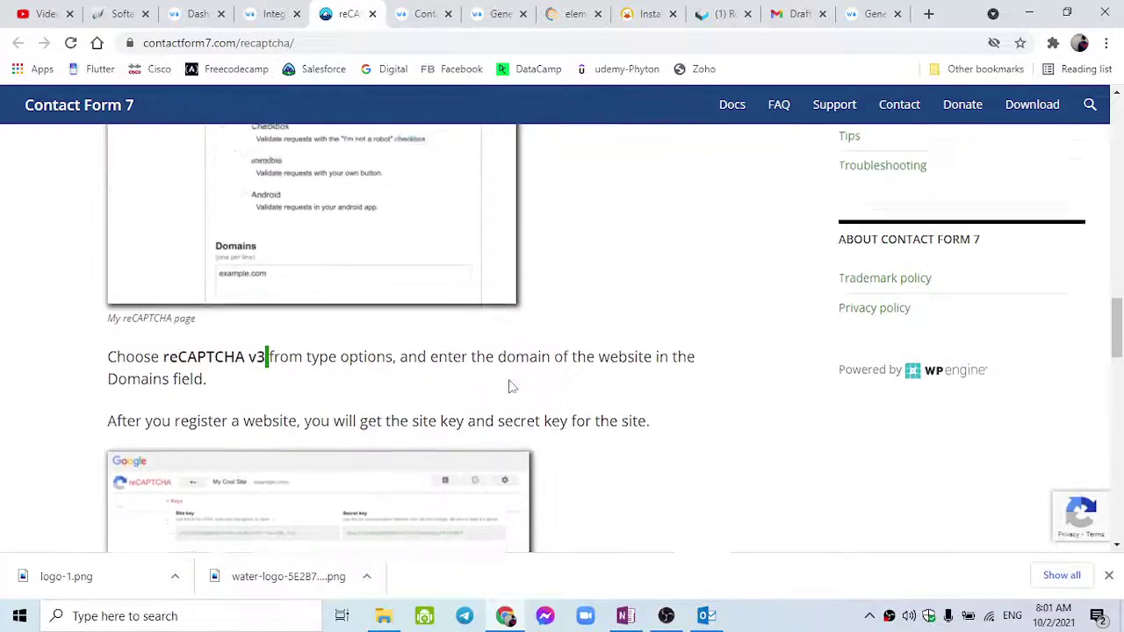
{"action": "scroll", "coordinate": [301, 394], "scroll_direction": "down", "scroll_amount": 6}
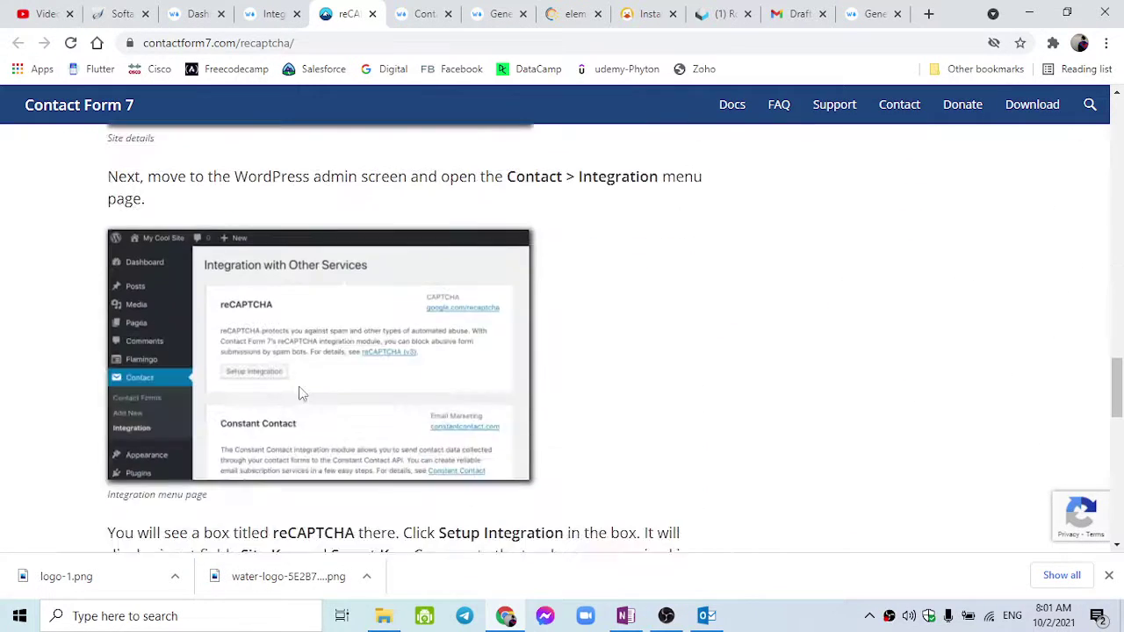
{"action": "scroll", "coordinate": [301, 394], "scroll_direction": "up", "scroll_amount": 1}
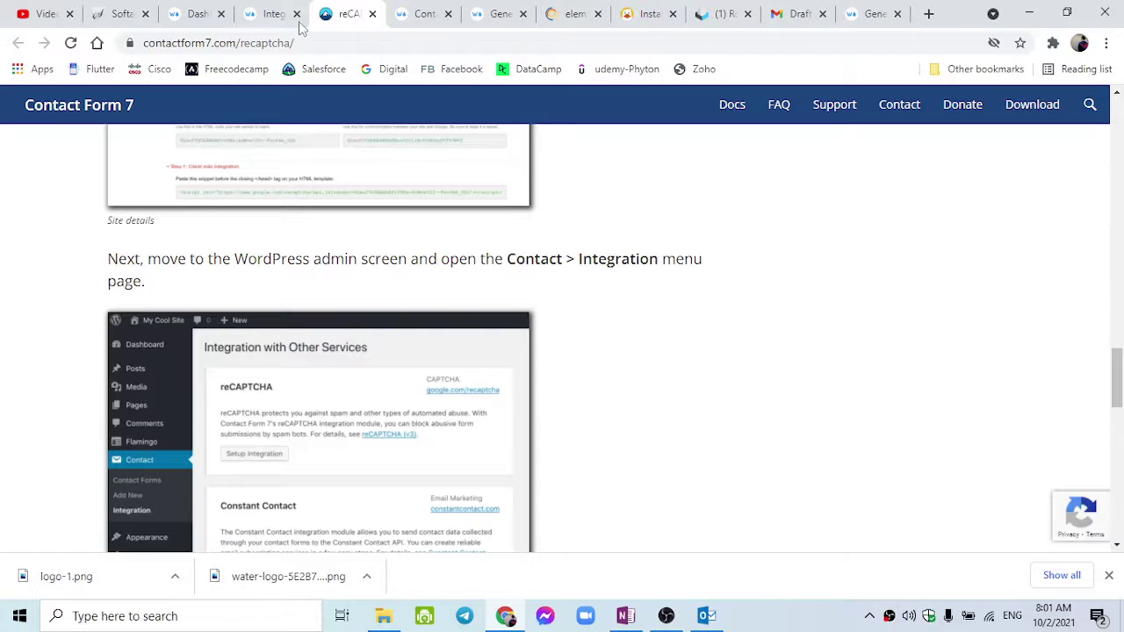
Open the guide's My reCAPTCHA link in a new tab.
{"action": "left_click", "coordinate": [300, 28]}
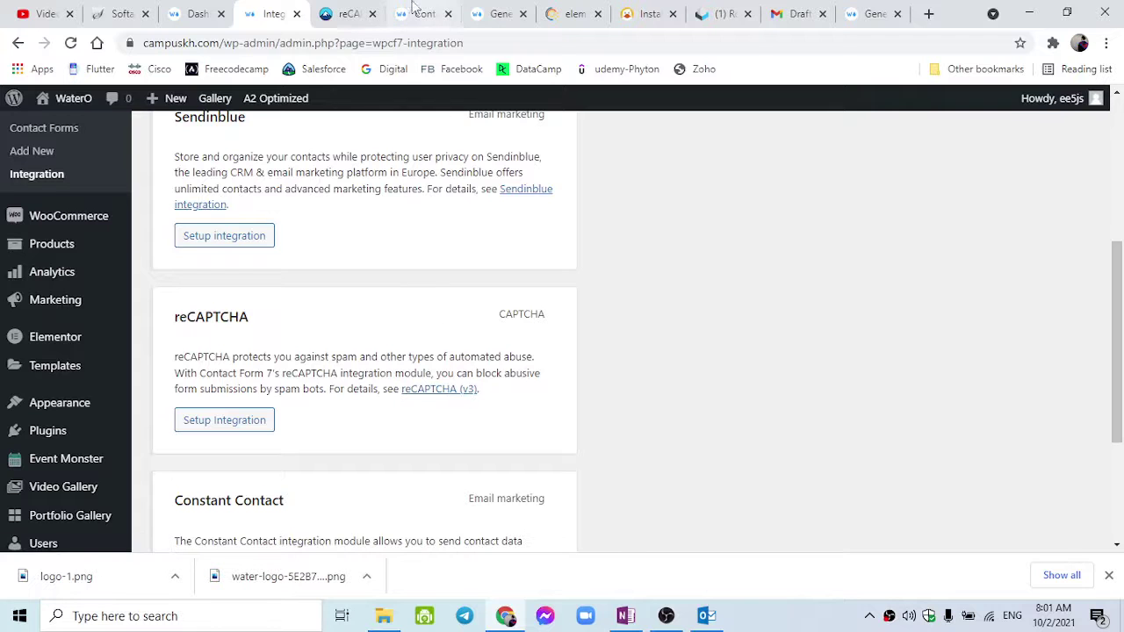
{"action": "left_click", "coordinate": [350, 13]}
{"action": "scroll", "coordinate": [465, 307], "scroll_direction": "down", "scroll_amount": 5}
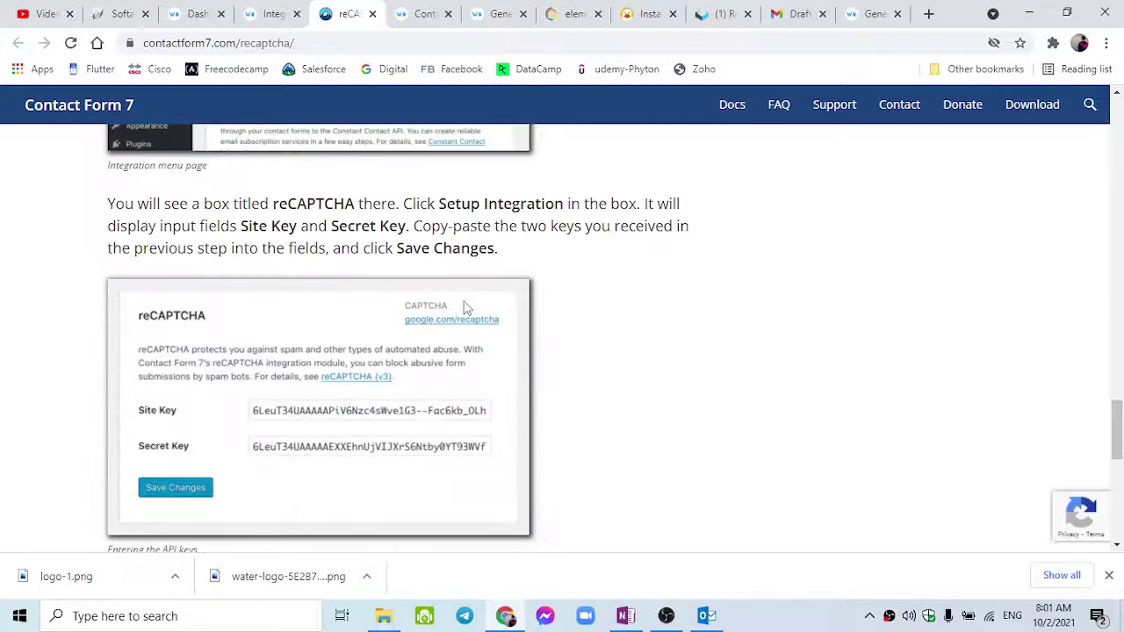
{"action": "scroll", "coordinate": [465, 308], "scroll_direction": "up", "scroll_amount": 10}
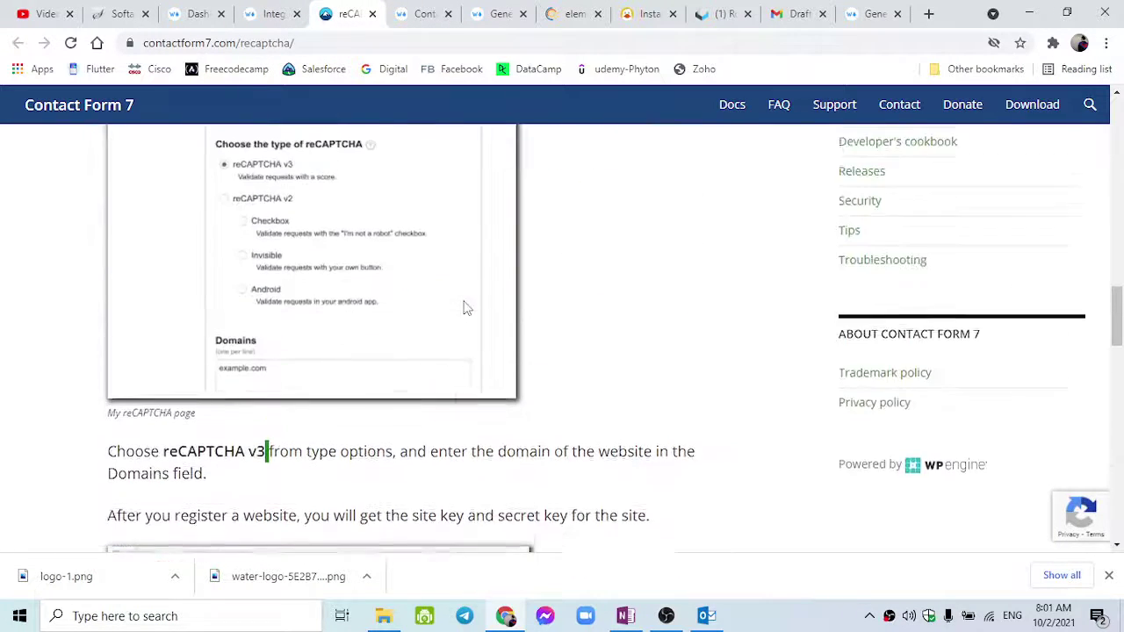
{"action": "scroll", "coordinate": [465, 307], "scroll_direction": "up", "scroll_amount": 4}
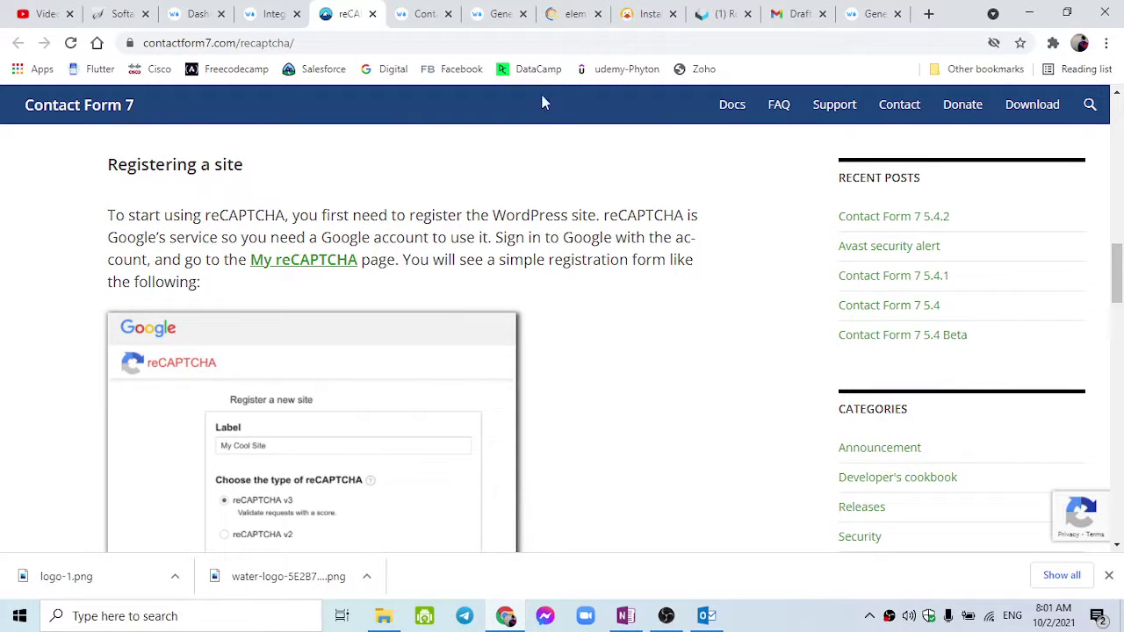
{"action": "right_click", "coordinate": [326, 259]}
{"action": "left_click", "coordinate": [352, 267]}
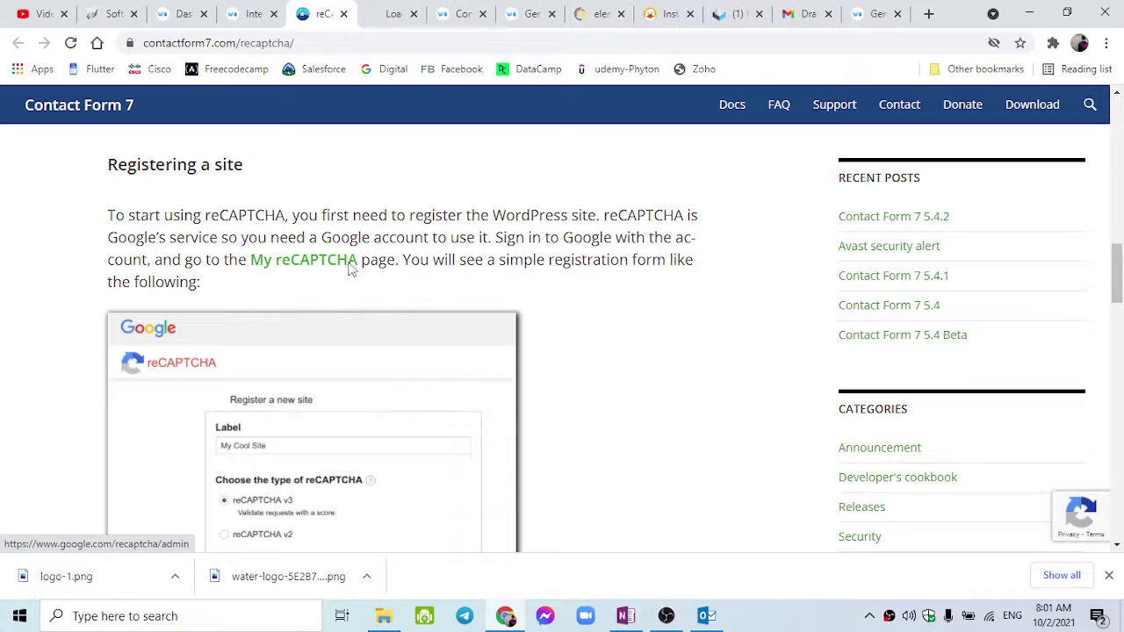
Switch to the reCAPTCHA admin console and open the Register a new site form.
{"action": "left_click", "coordinate": [396, 13]}
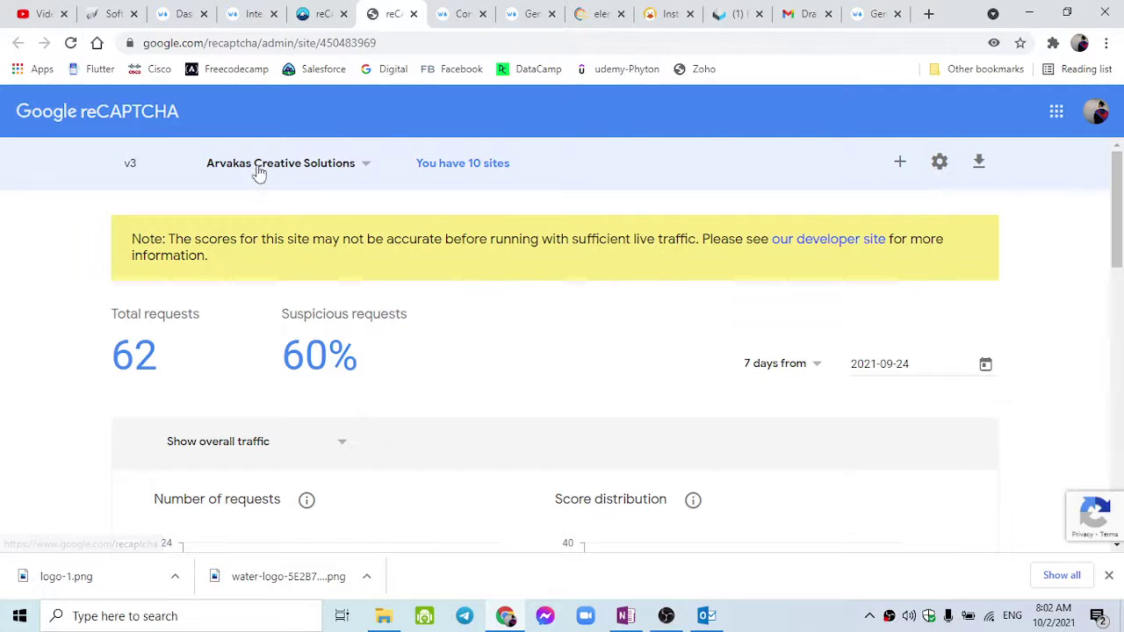
{"action": "left_click", "coordinate": [900, 167]}
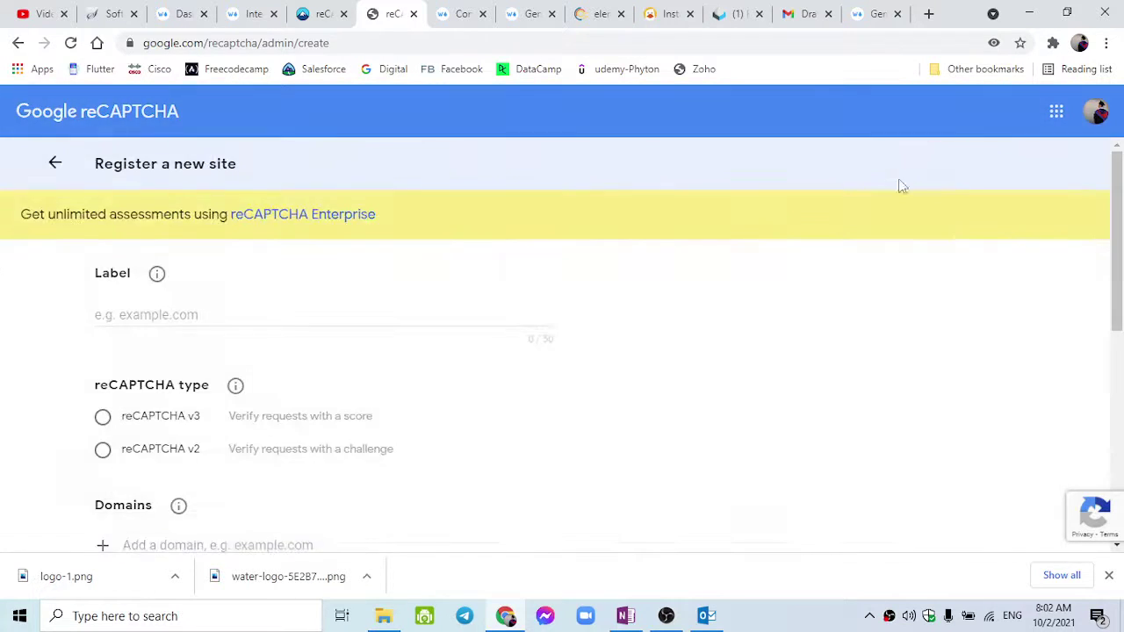
Label the new site 'campuskh' and choose reCAPTCHA v3 as the type.
{"action": "left_click", "coordinate": [264, 321]}
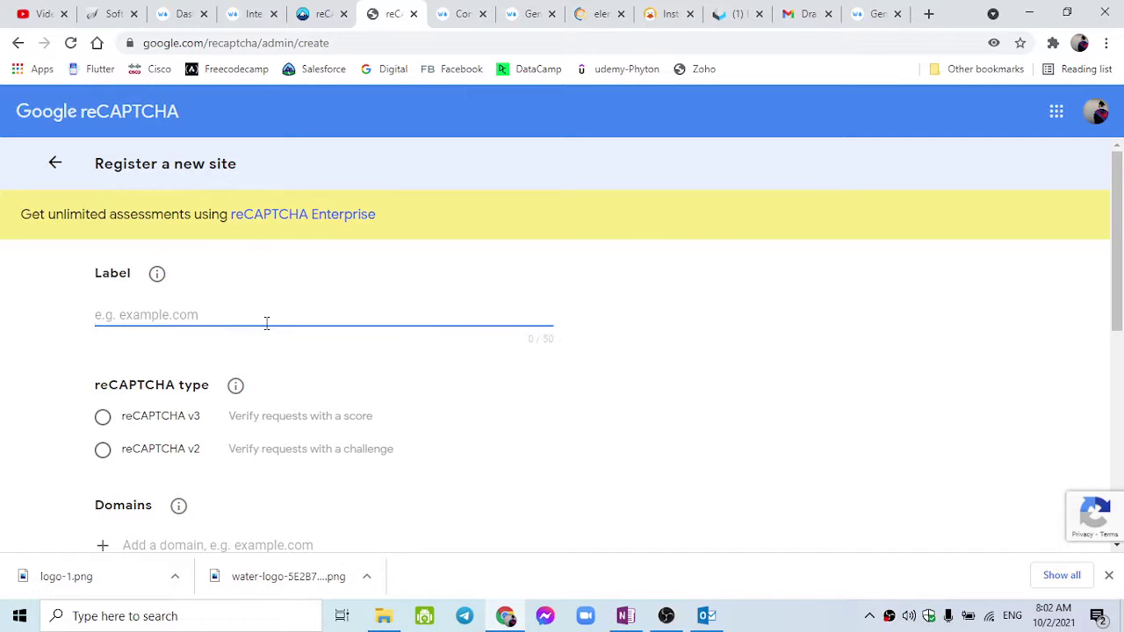
{"action": "type", "text": "campus"}
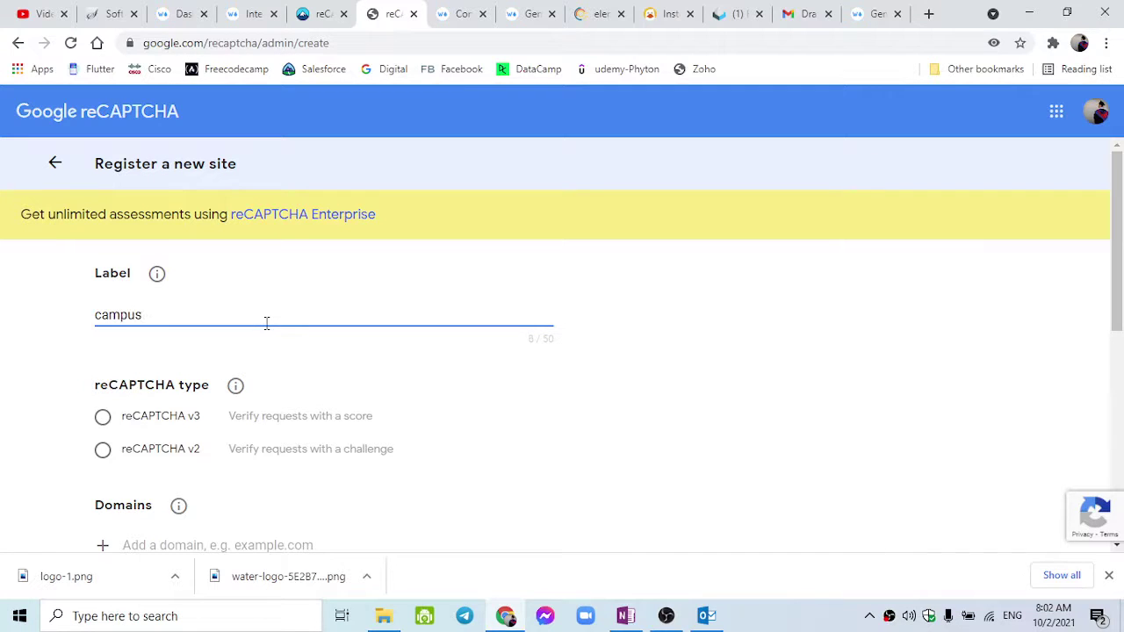
{"action": "type", "text": "kh.com"}
{"action": "left_click", "coordinate": [104, 418]}
{"action": "scroll", "coordinate": [108, 430], "scroll_direction": "down", "scroll_amount": 1}
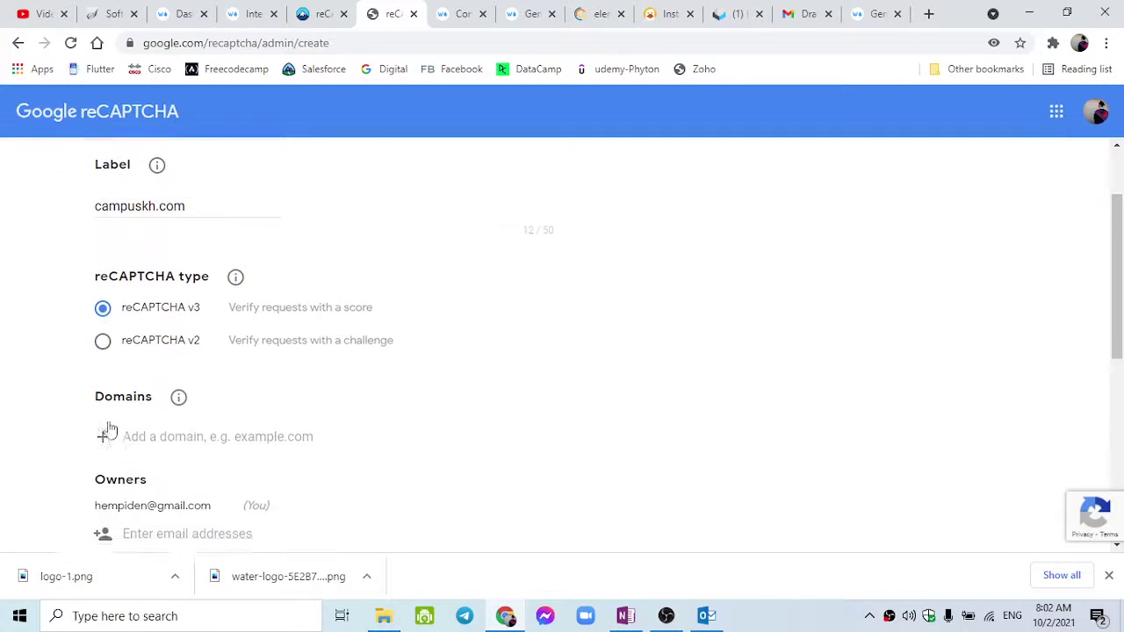
{"action": "scroll", "coordinate": [108, 431], "scroll_direction": "down", "scroll_amount": 1}
{"action": "scroll", "coordinate": [150, 323], "scroll_direction": "up", "scroll_amount": 1}
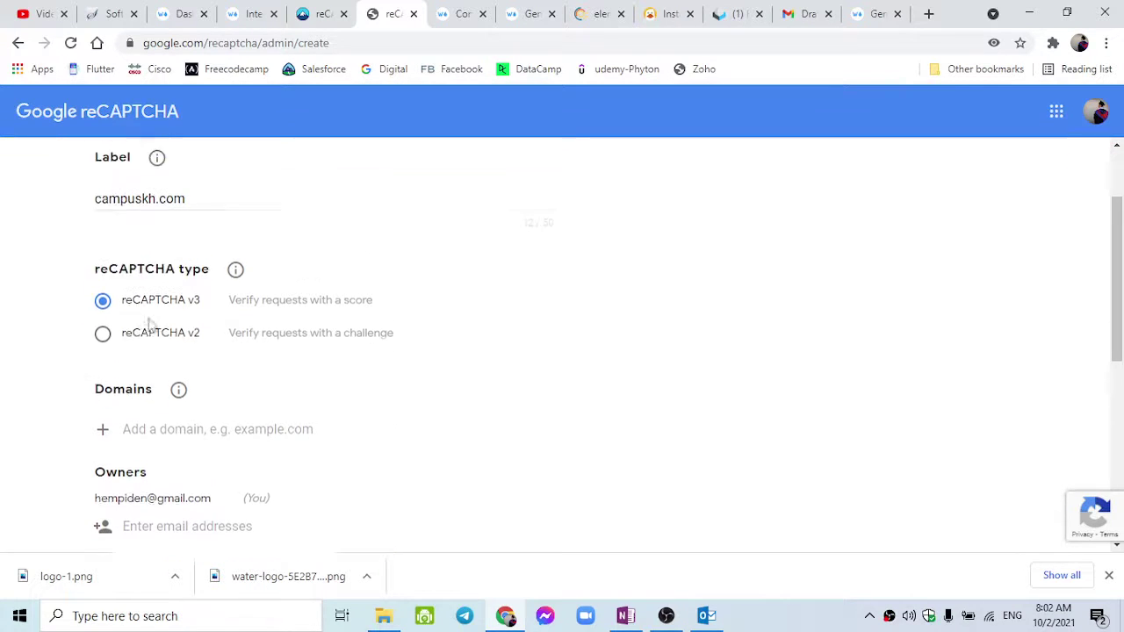
{"action": "scroll", "coordinate": [149, 323], "scroll_direction": "up", "scroll_amount": 2}
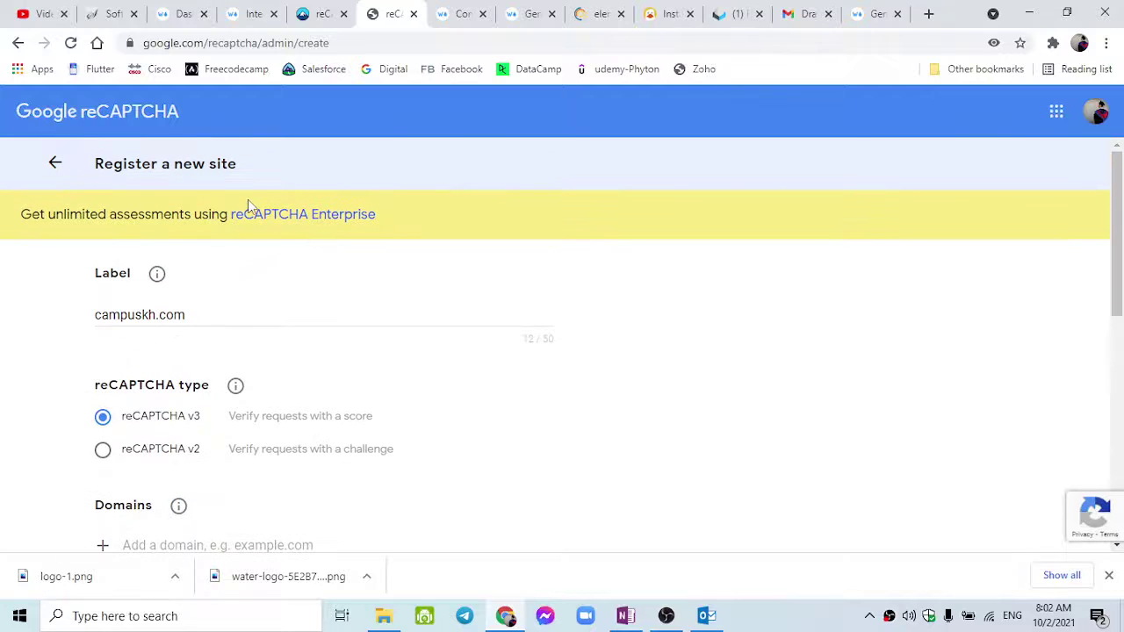
Point out the 'google' and 'recaptcha' parts of the page address, then go back to the form.
{"action": "double_click", "coordinate": [149, 46]}
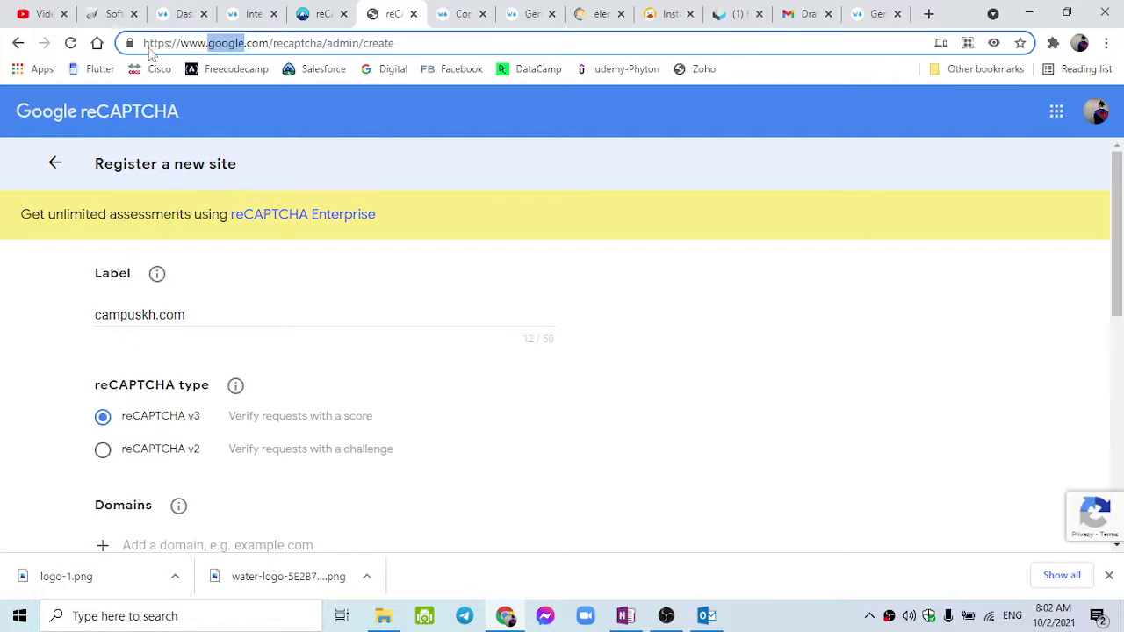
{"action": "left_click", "coordinate": [271, 43]}
{"action": "double_click", "coordinate": [291, 45]}
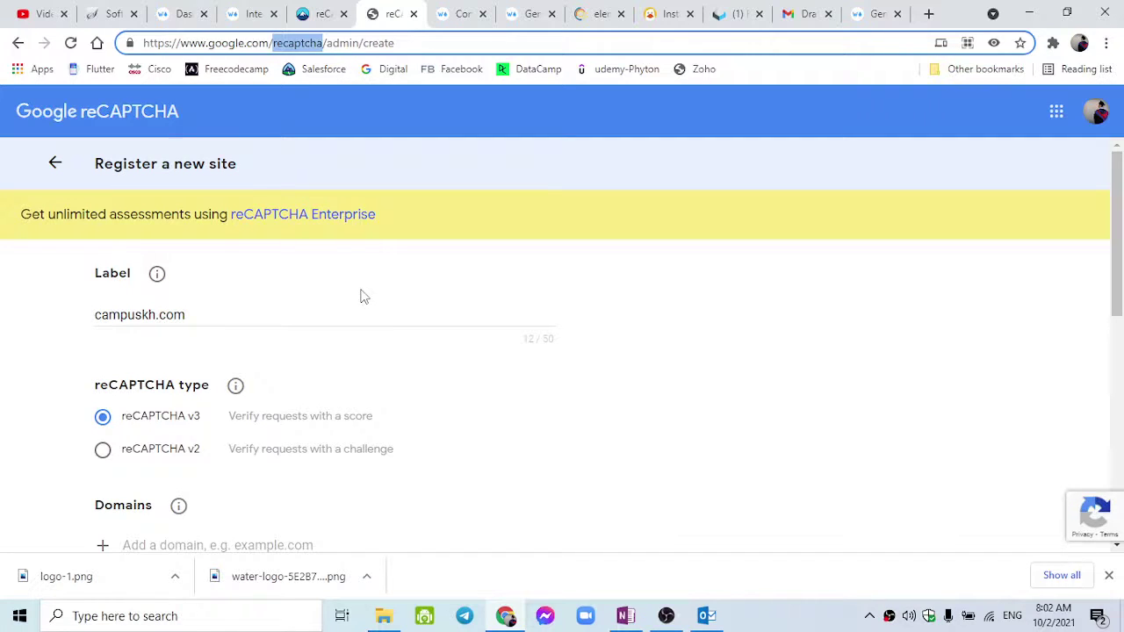
{"action": "scroll", "coordinate": [364, 296], "scroll_direction": "down", "scroll_amount": 2}
{"action": "scroll", "coordinate": [364, 297], "scroll_direction": "up", "scroll_amount": 2}
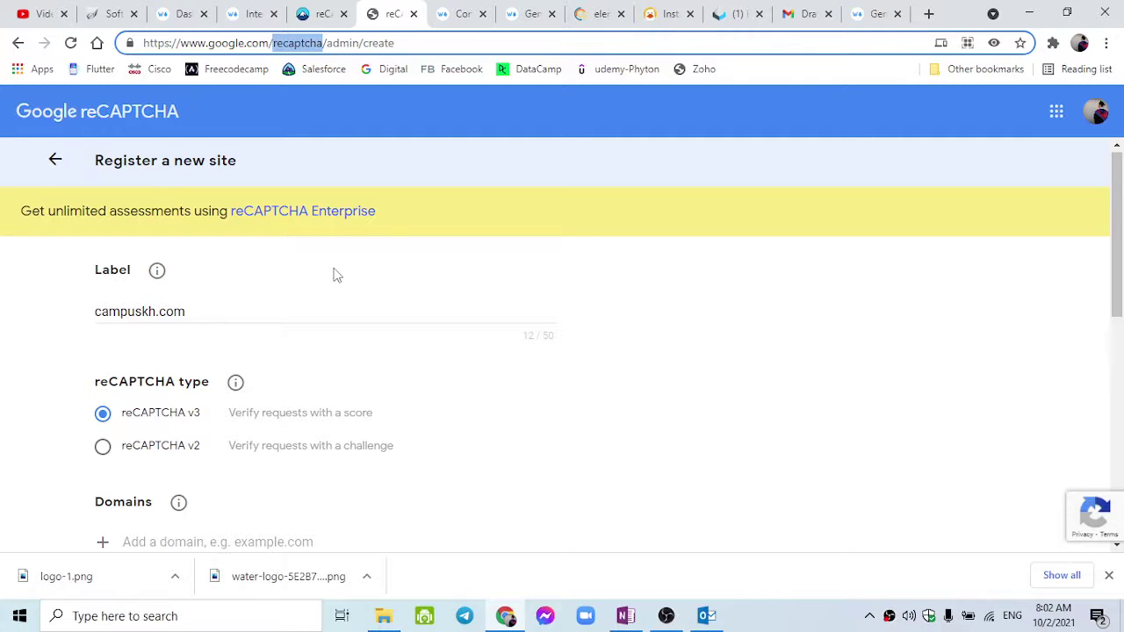
{"action": "left_click", "coordinate": [324, 42]}
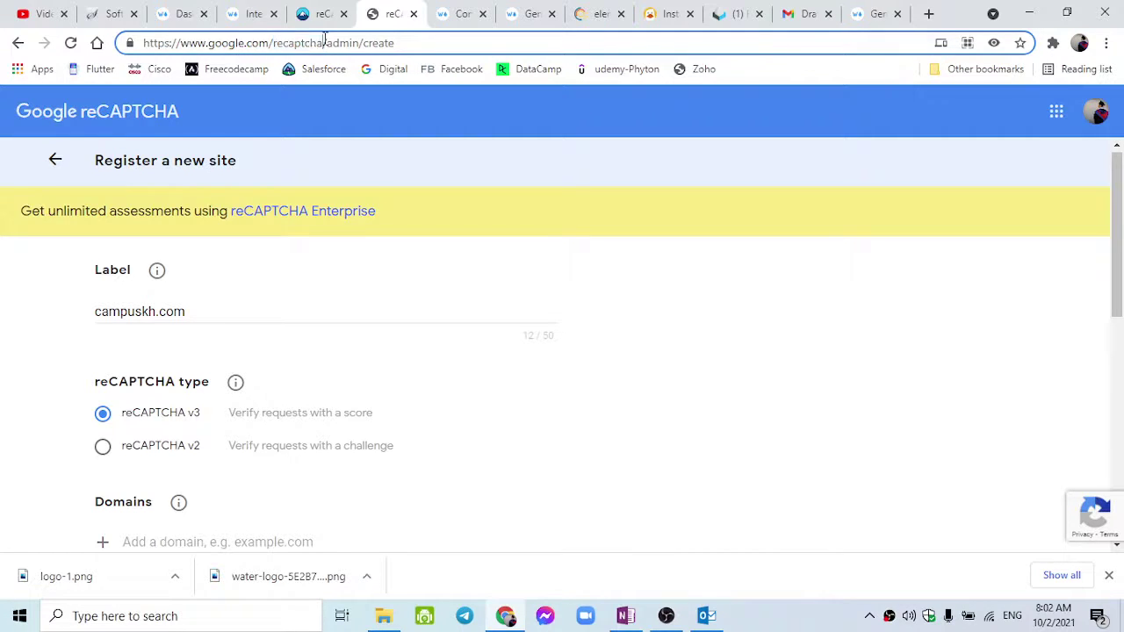
{"action": "left_click", "coordinate": [146, 42], "text": "shift"}
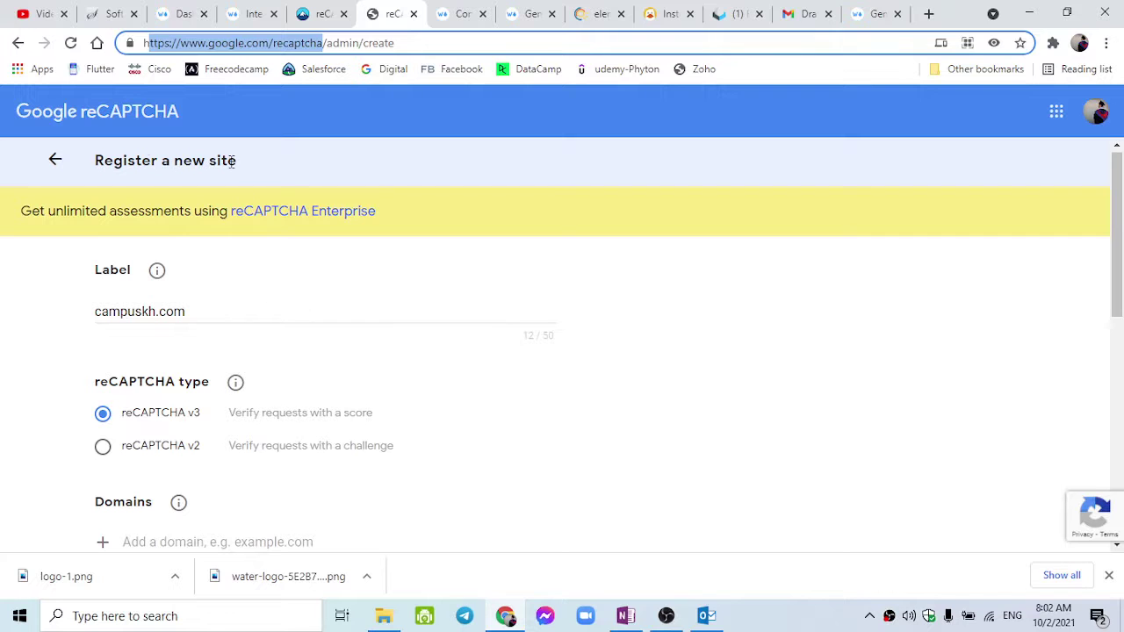
{"action": "left_click", "coordinate": [81, 349]}
Add the domain campuskh.com and an additional owner e-mail address.
{"action": "scroll", "coordinate": [81, 349], "scroll_direction": "down", "scroll_amount": 2}
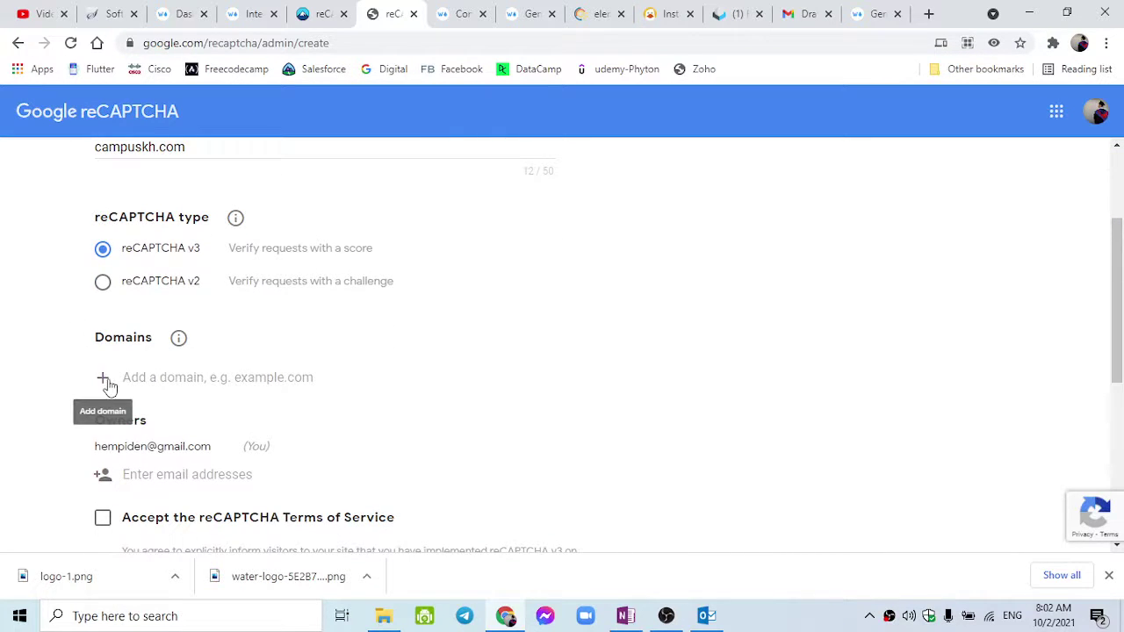
{"action": "left_click", "coordinate": [141, 378]}
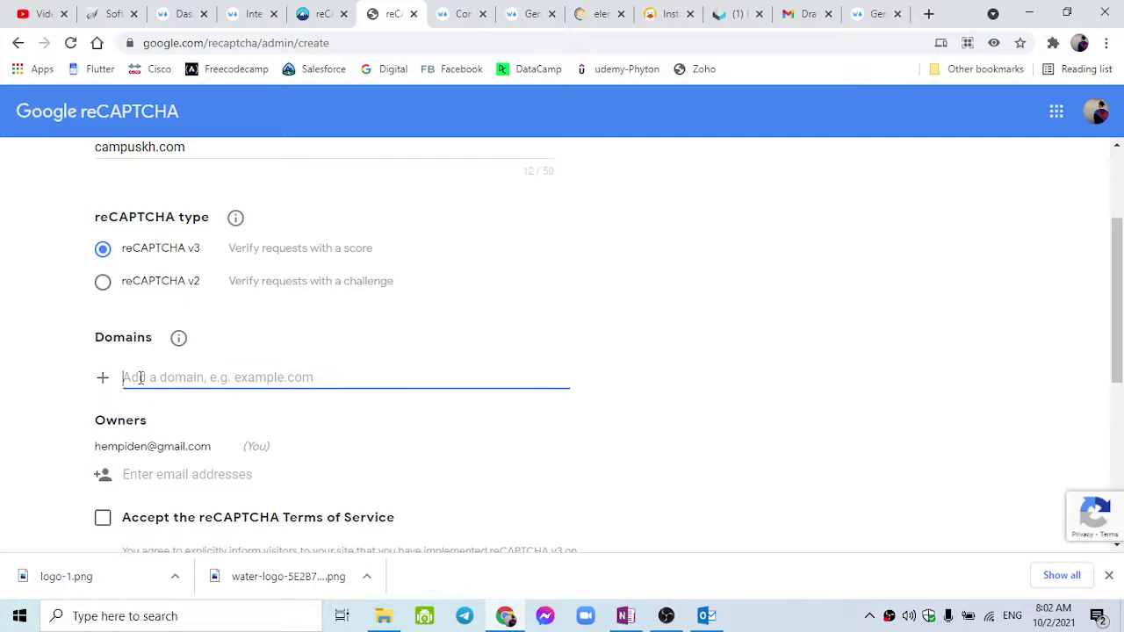
{"action": "type", "text": "campuskh.com"}
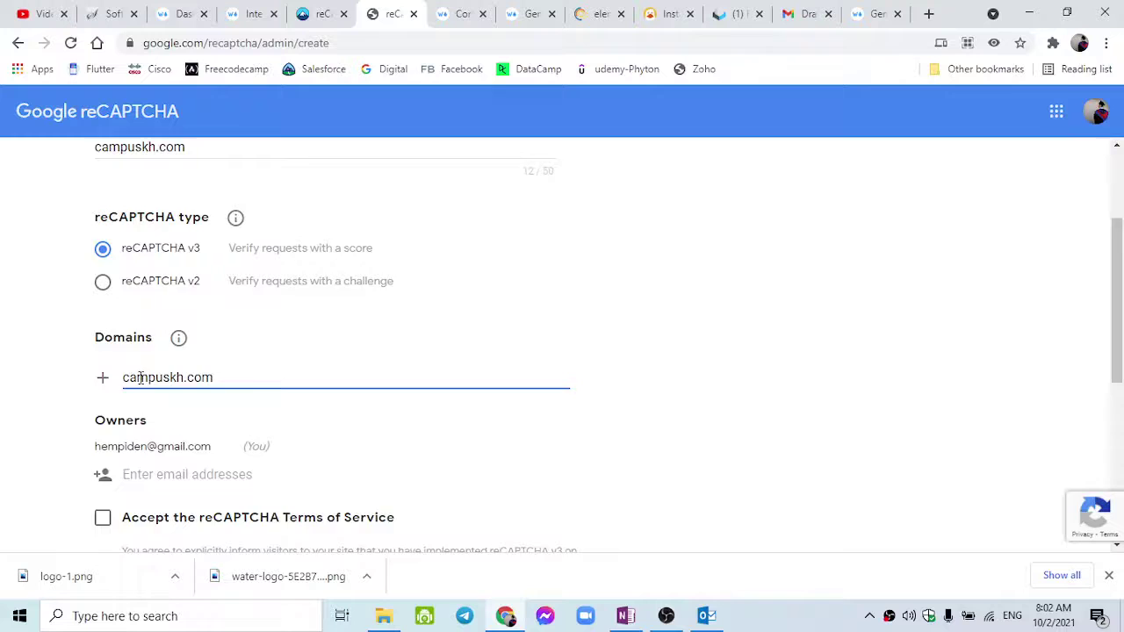
{"action": "scroll", "coordinate": [141, 377], "scroll_direction": "down", "scroll_amount": 1}
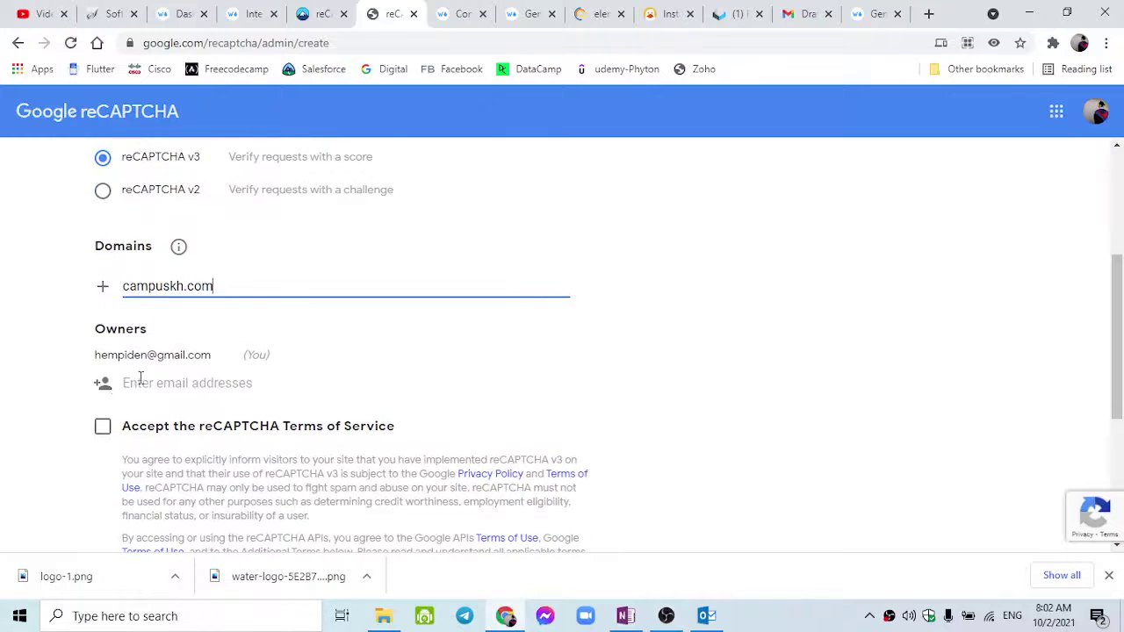
{"action": "left_click", "coordinate": [160, 379]}
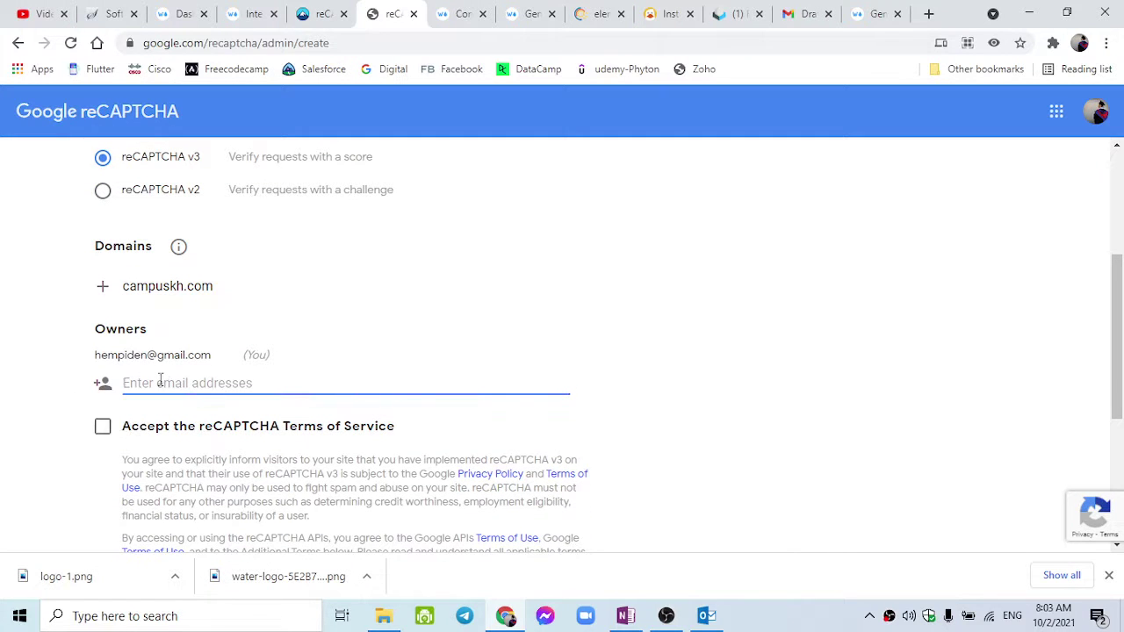
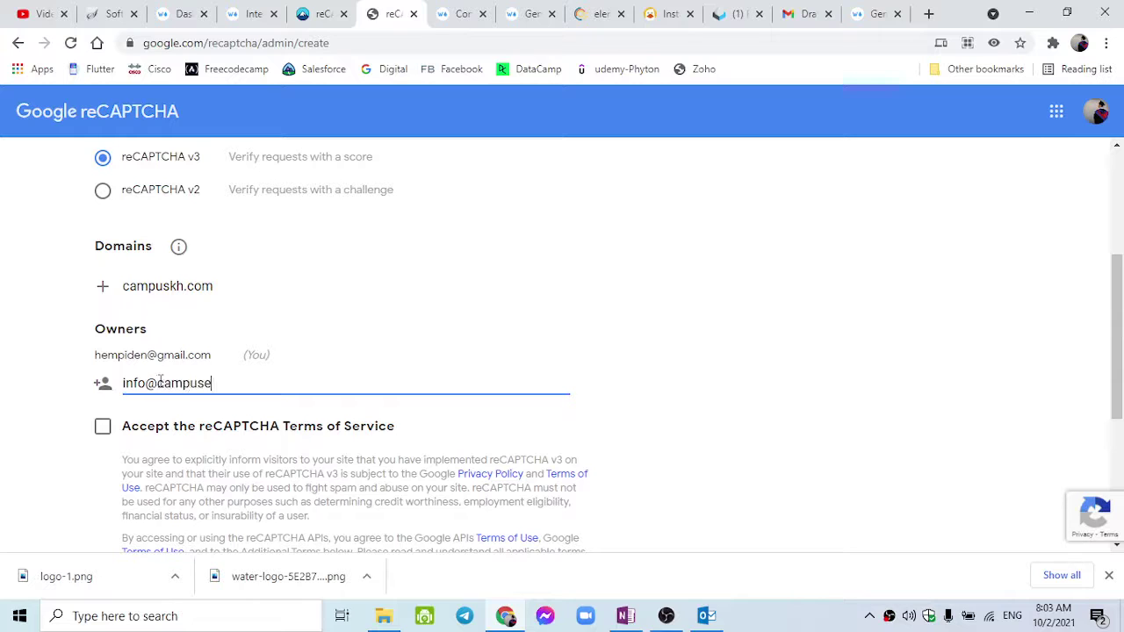
Accept the reCAPTCHA Terms of Service and submit the site registration.
{"action": "left_click", "coordinate": [100, 431]}
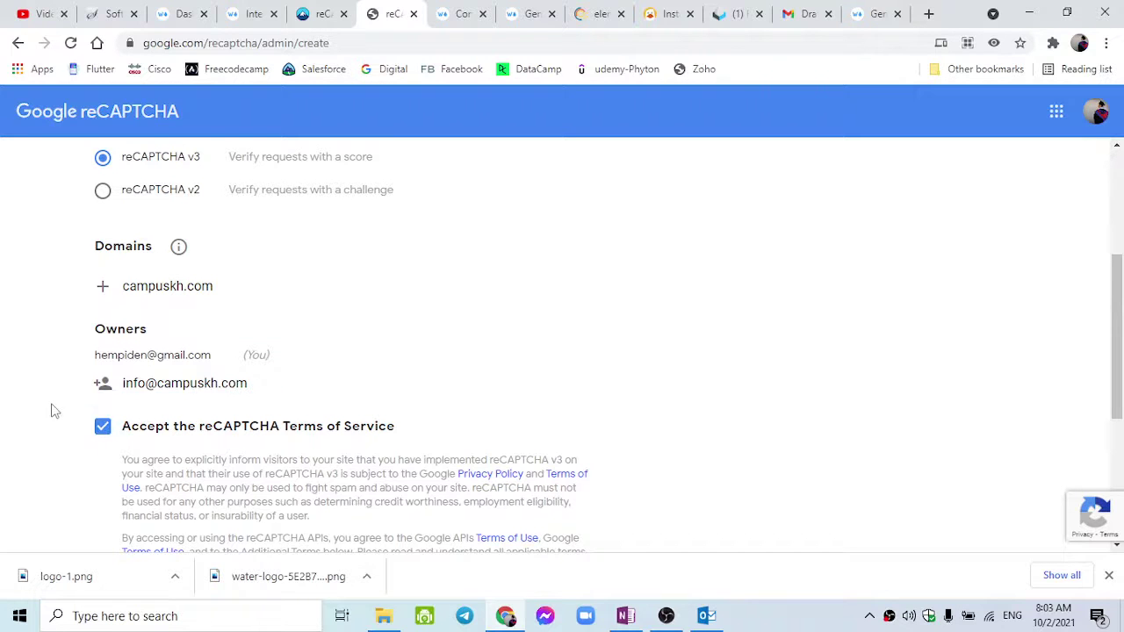
{"action": "scroll", "coordinate": [51, 409], "scroll_direction": "down", "scroll_amount": 1}
{"action": "scroll", "coordinate": [51, 409], "scroll_direction": "up", "scroll_amount": 3}
{"action": "scroll", "coordinate": [51, 410], "scroll_direction": "up", "scroll_amount": 1}
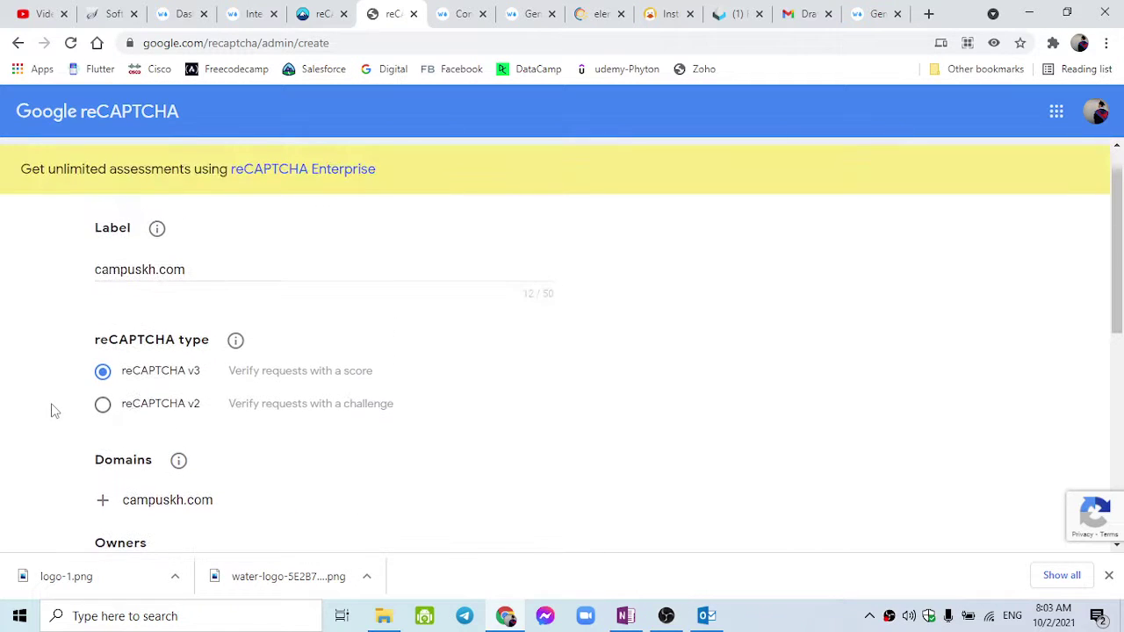
{"action": "scroll", "coordinate": [51, 410], "scroll_direction": "down", "scroll_amount": 3}
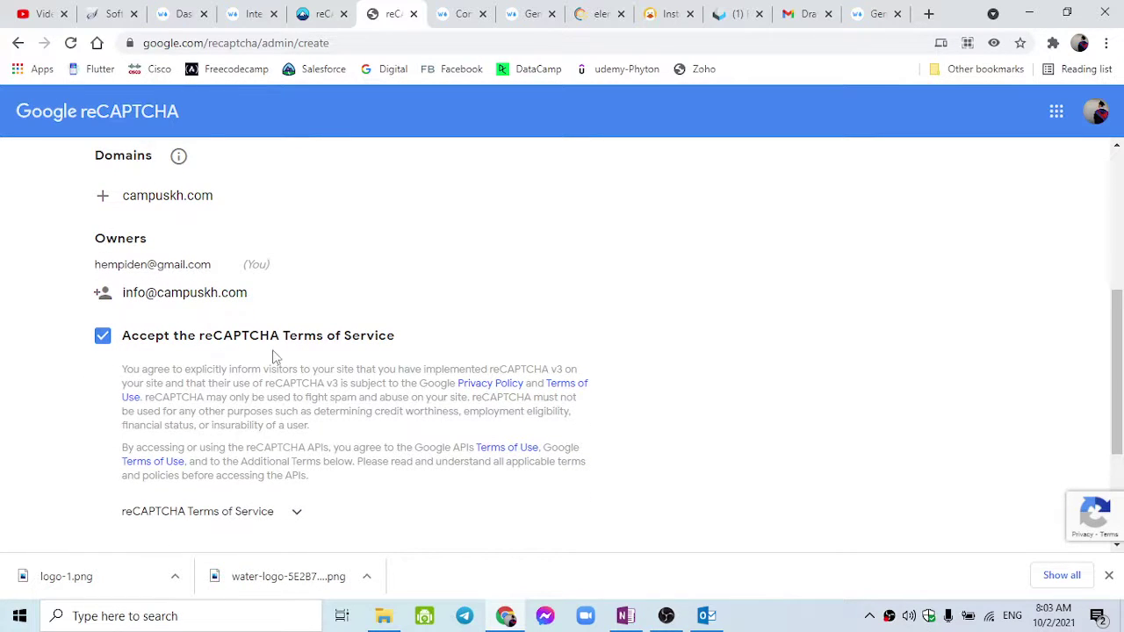
{"action": "scroll", "coordinate": [268, 351], "scroll_direction": "down", "scroll_amount": 2}
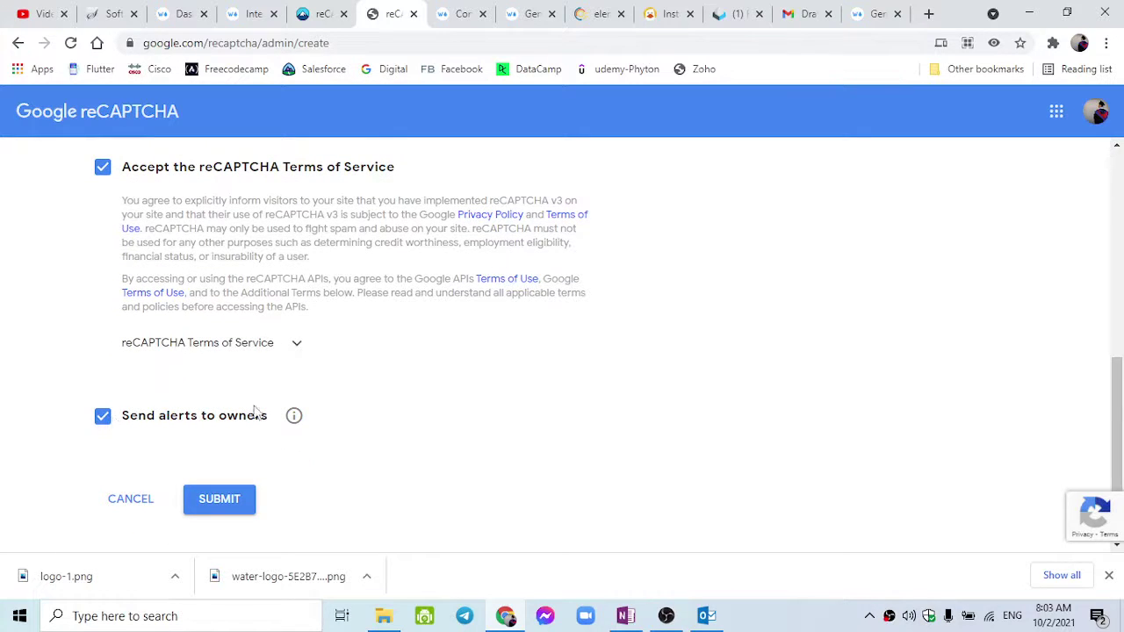
{"action": "left_click", "coordinate": [229, 504]}
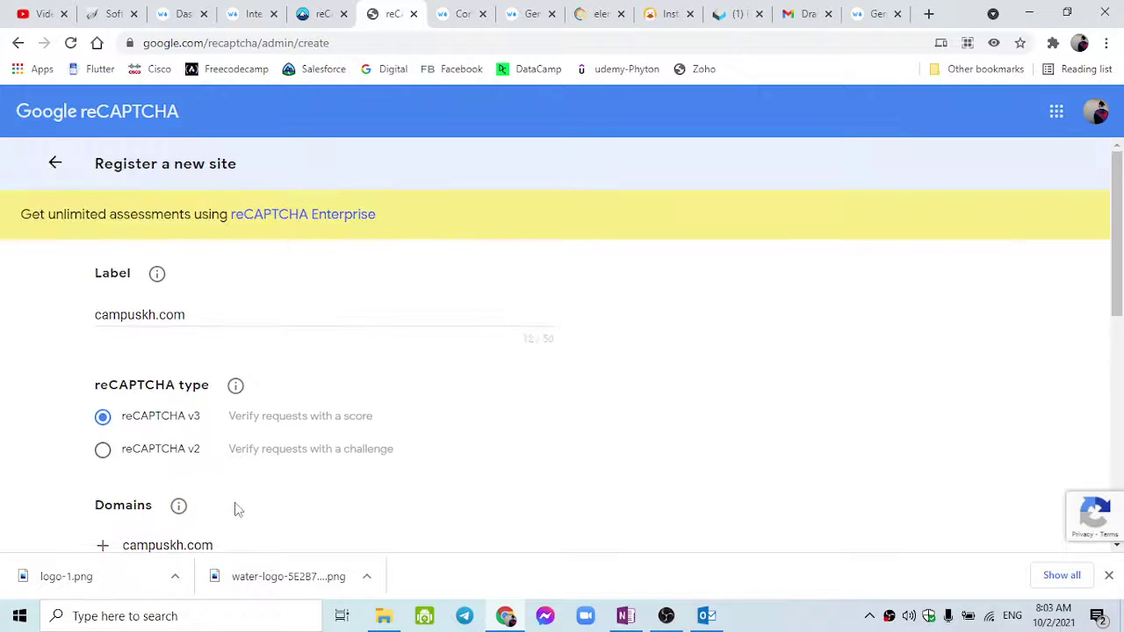
{"action": "scroll", "coordinate": [235, 509], "scroll_direction": "down", "scroll_amount": 2}
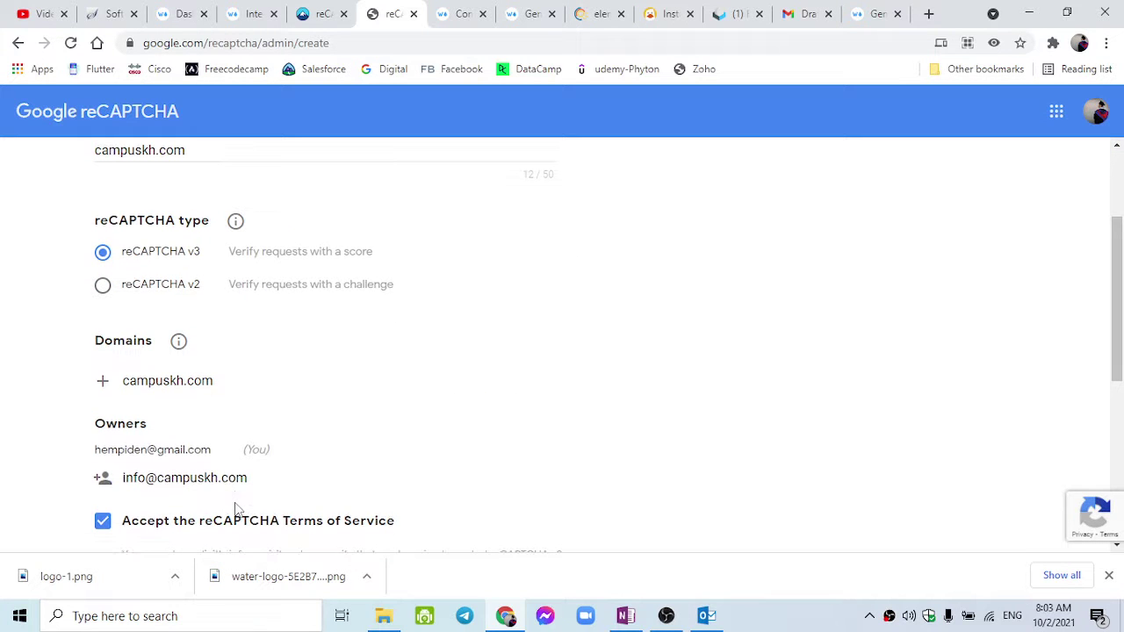
{"action": "scroll", "coordinate": [236, 509], "scroll_direction": "down", "scroll_amount": 5}
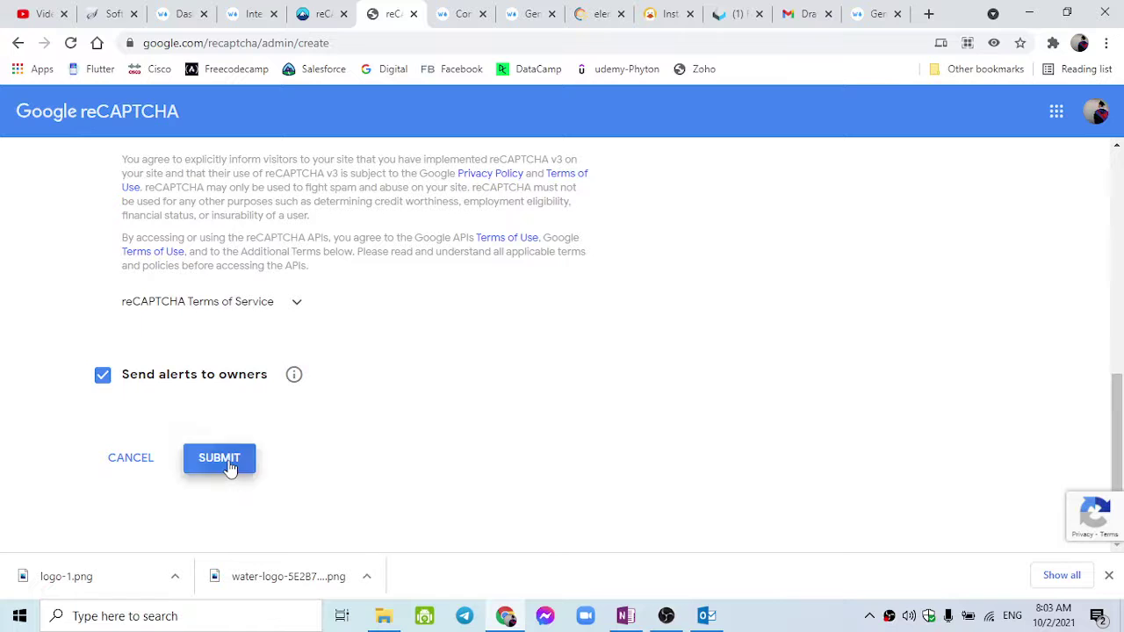
Submit the registration and remove the rejected extra owner address.
{"action": "left_click", "coordinate": [226, 466]}
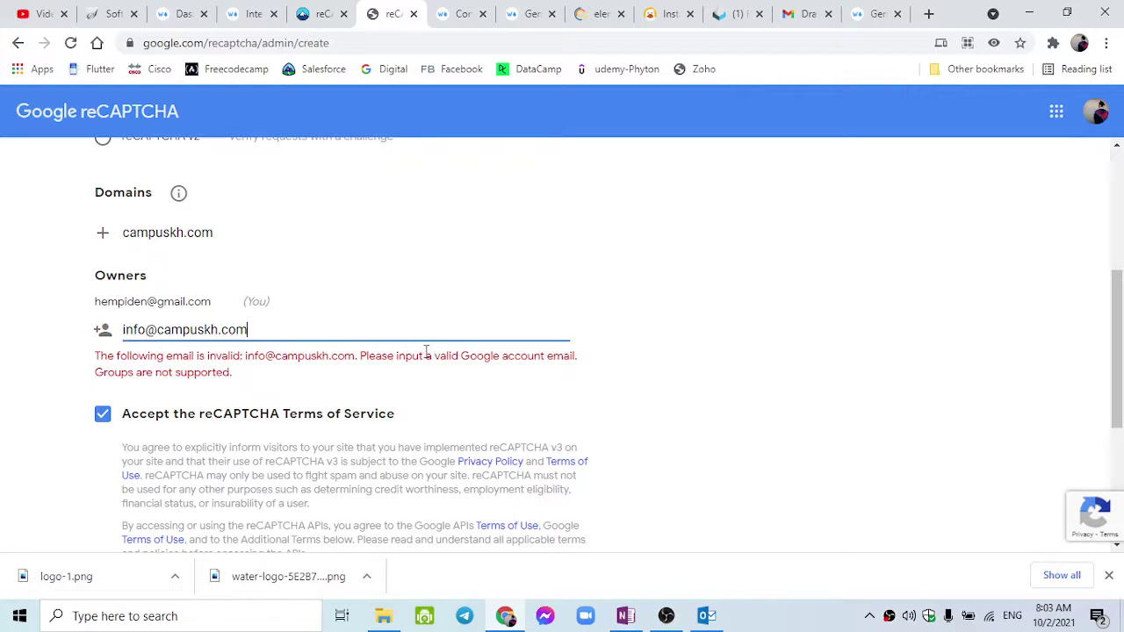
{"action": "key", "text": "Return"}
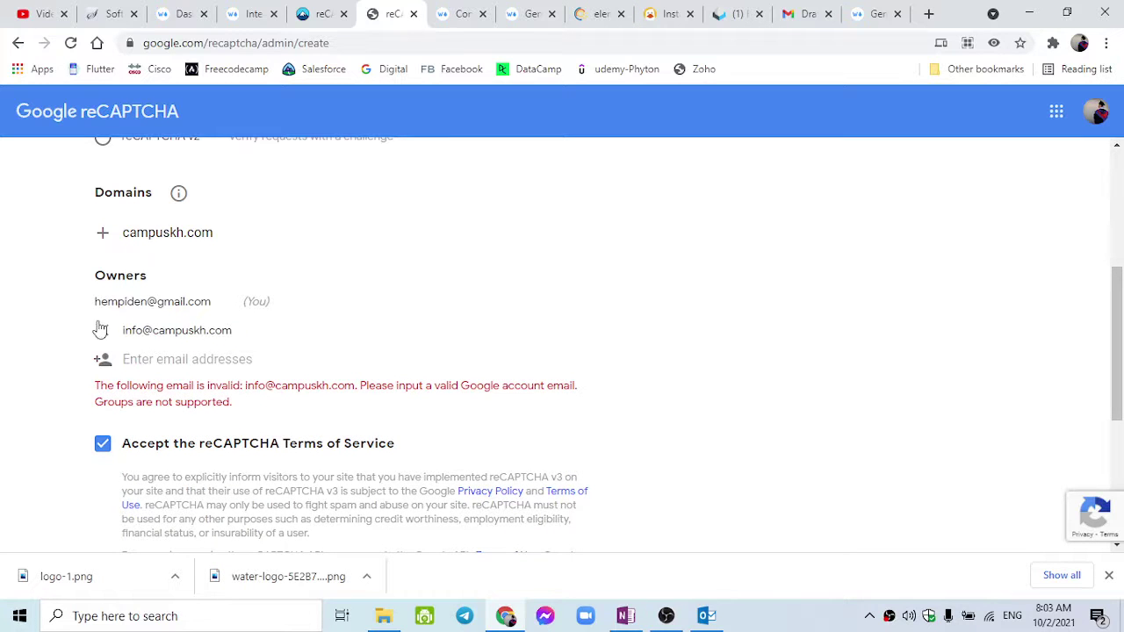
{"action": "left_click", "coordinate": [102, 330]}
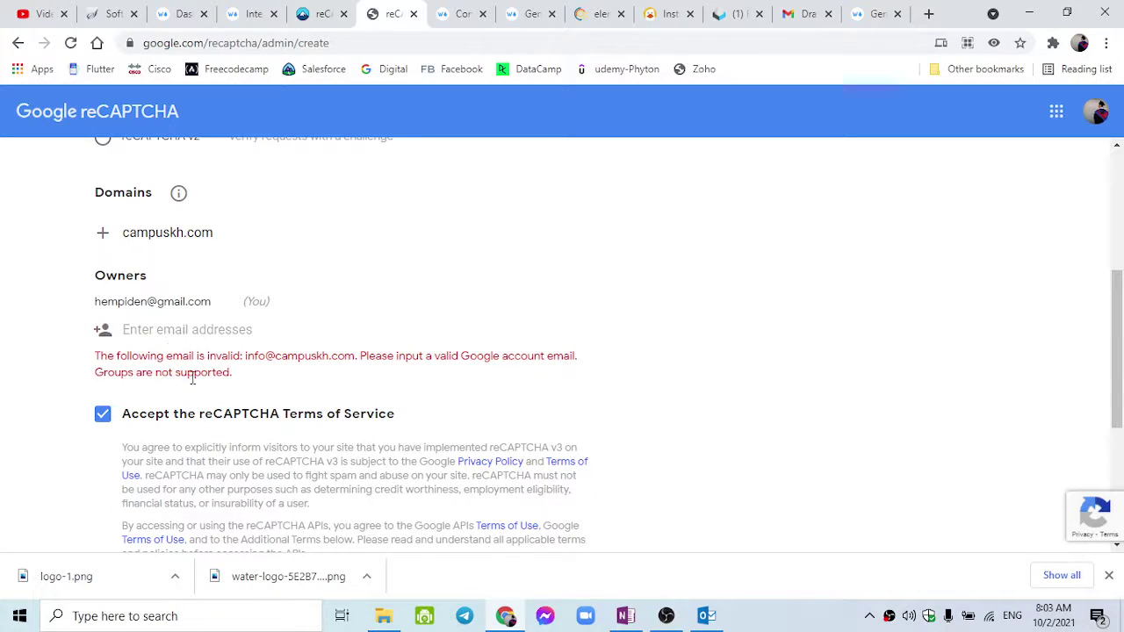
Point out the rejected address and campuskh.com in the error, then resubmit with only the original owner.
{"action": "mouse_move", "coordinate": [256, 355]}
{"action": "left_mouse_down"}
{"action": "mouse_move", "coordinate": [344, 364]}
{"action": "mouse_move", "coordinate": [249, 355]}
{"action": "left_mouse_up"}
{"action": "left_click", "coordinate": [305, 357]}
{"action": "left_click_drag", "start_coordinate": [155, 305], "coordinate": [226, 308]}
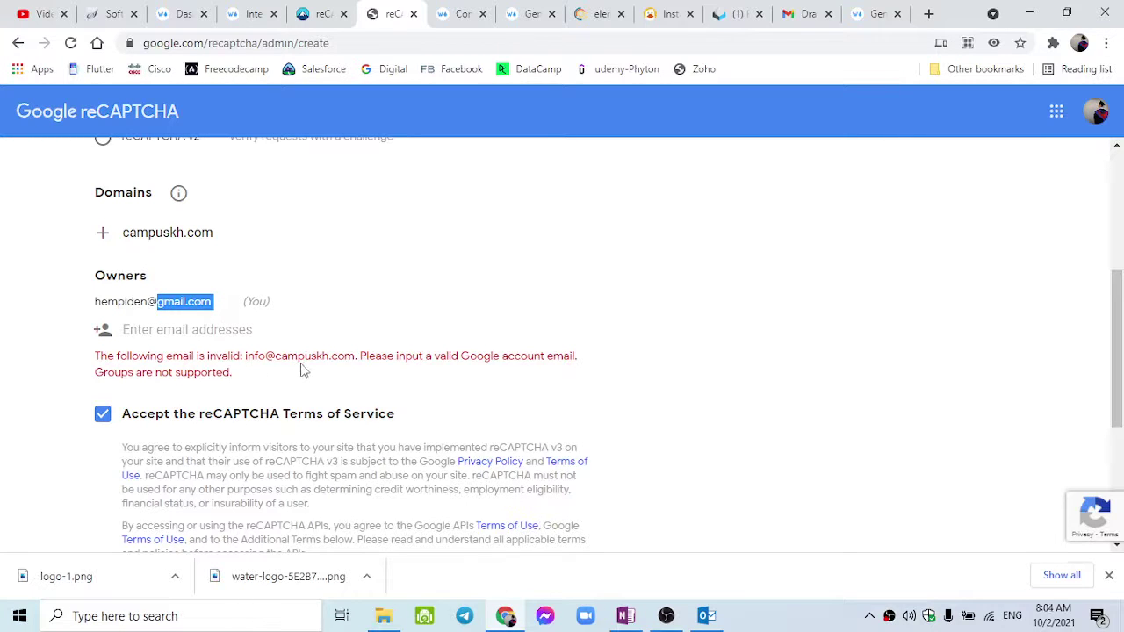
{"action": "left_click_drag", "start_coordinate": [278, 356], "coordinate": [95, 355]}
{"action": "double_click", "coordinate": [353, 356]}
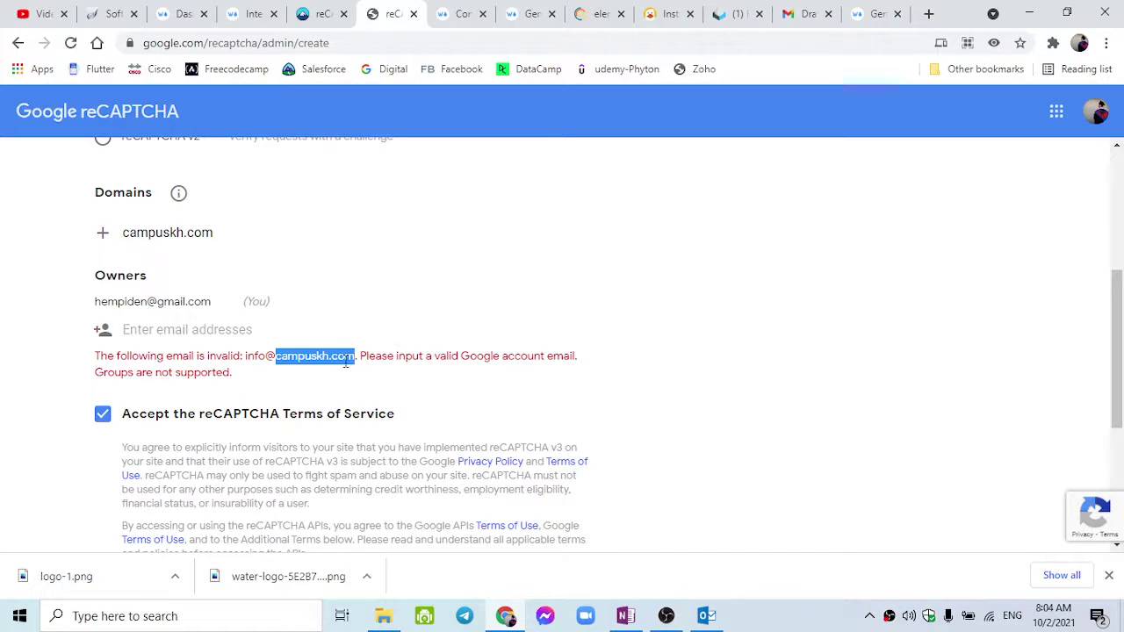
{"action": "left_click", "coordinate": [278, 360]}
{"action": "left_click_drag", "start_coordinate": [277, 357], "coordinate": [356, 356]}
{"action": "left_click", "coordinate": [484, 358]}
{"action": "double_click", "coordinate": [484, 358]}
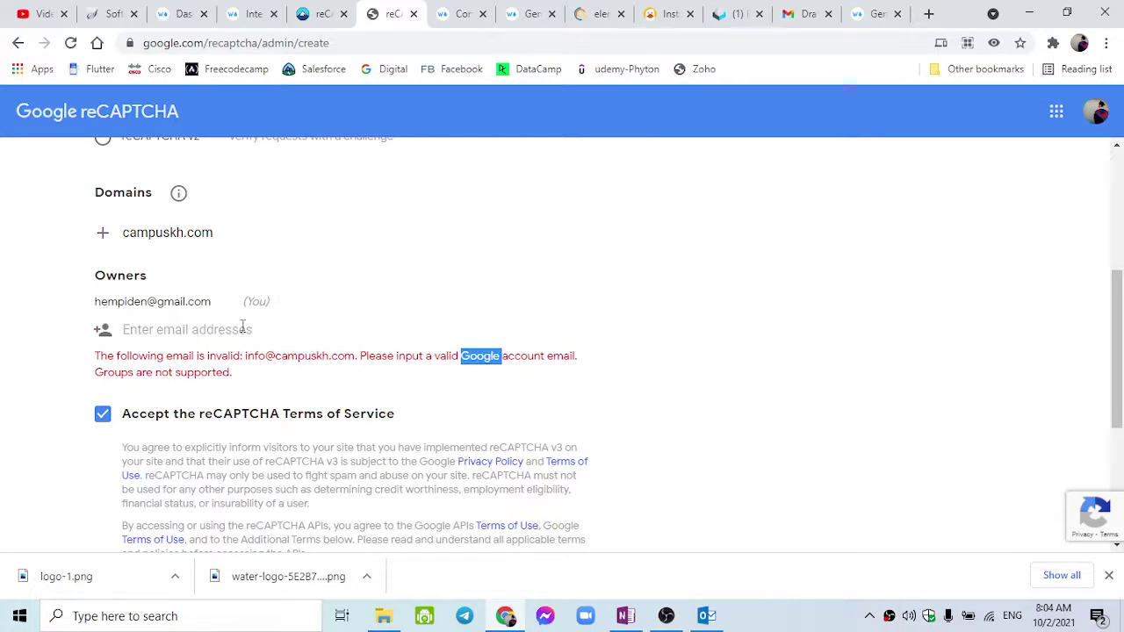
{"action": "scroll", "coordinate": [102, 484], "scroll_direction": "down", "scroll_amount": 3}
{"action": "scroll", "coordinate": [101, 484], "scroll_direction": "down", "scroll_amount": 1}
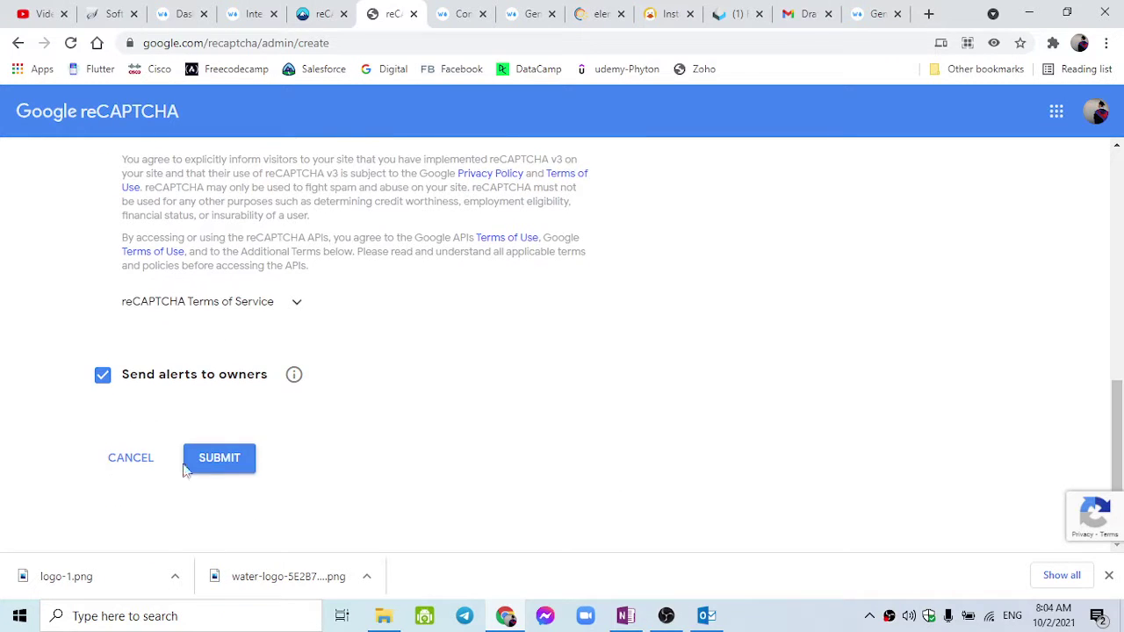
{"action": "left_click", "coordinate": [211, 464]}
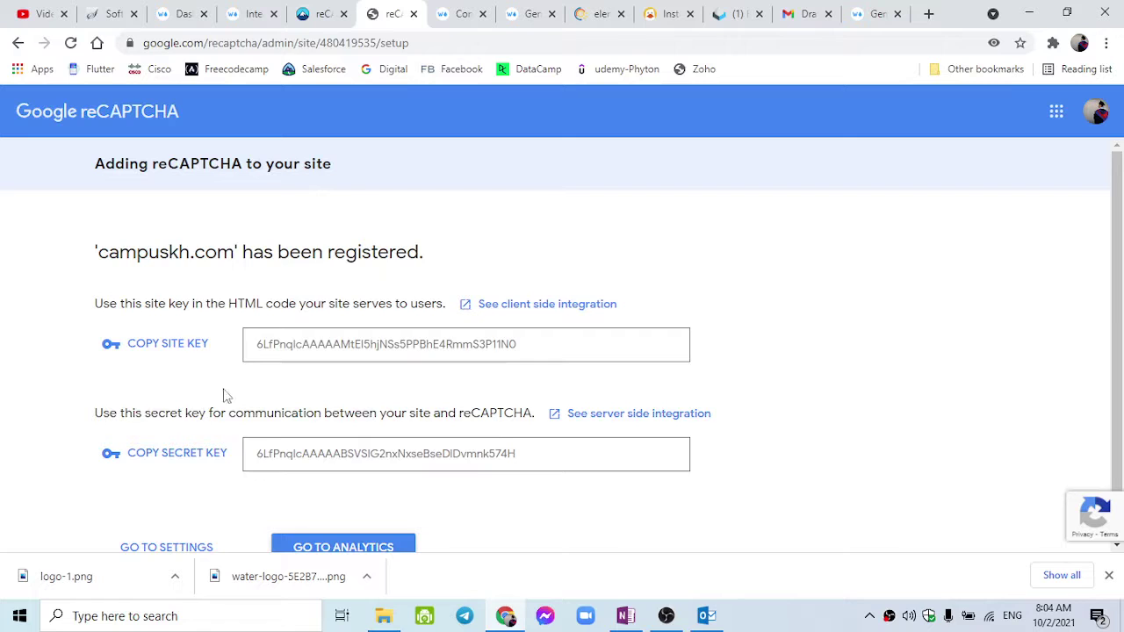
Copy the campuskh.com site key and go back to the Contact Form 7 Integration page.
{"action": "left_click", "coordinate": [197, 344]}
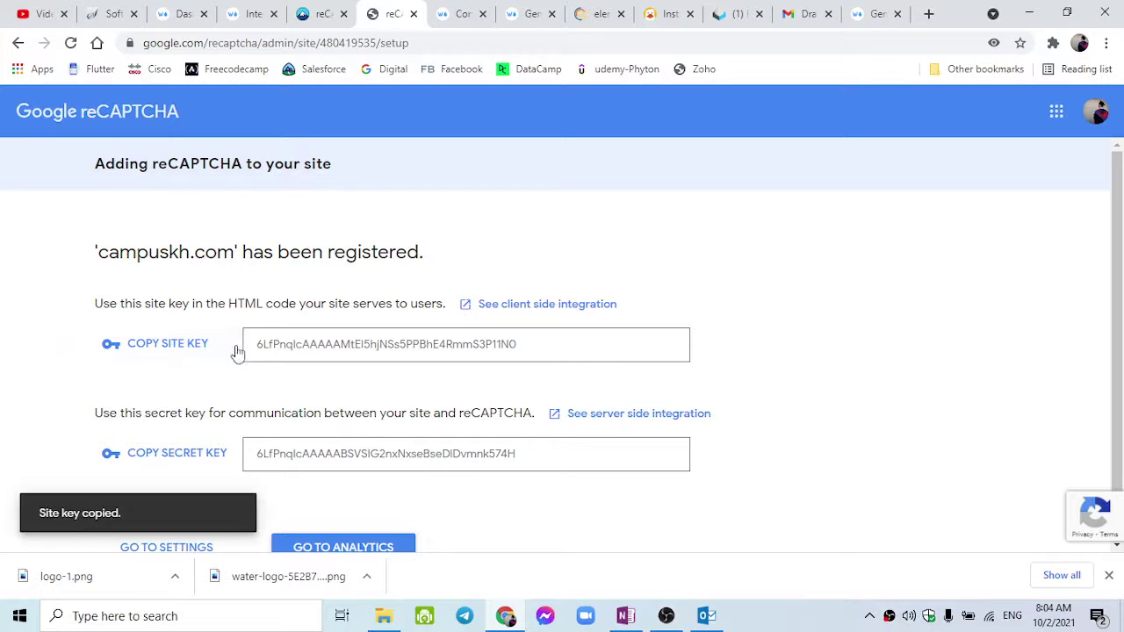
{"action": "left_click", "coordinate": [283, 12]}
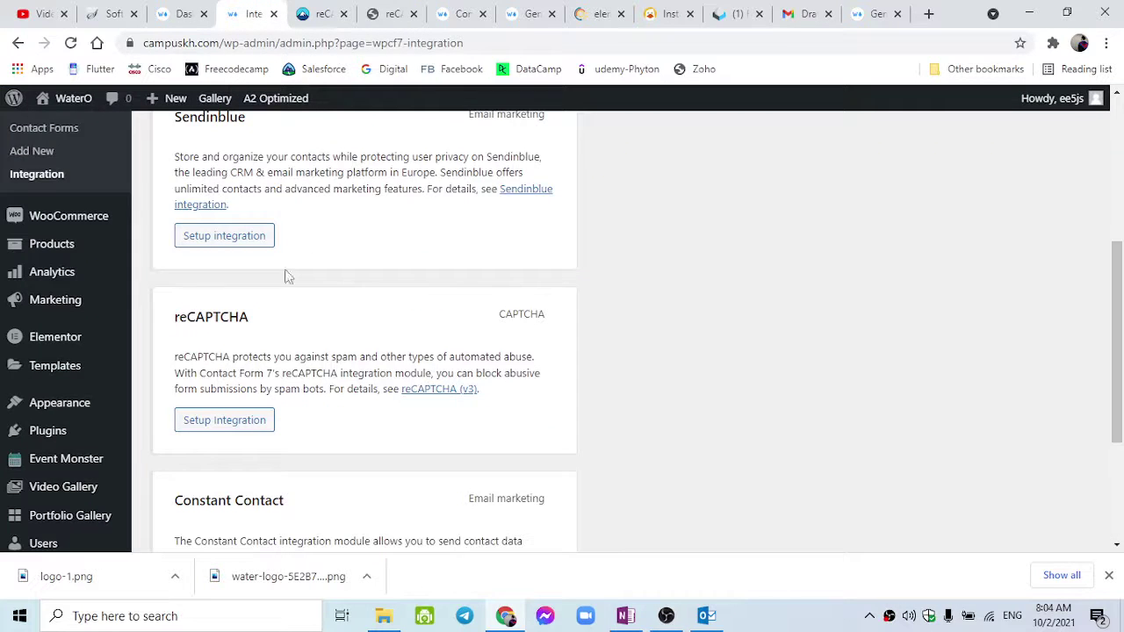
Open the reCAPTCHA integration setup and paste the copied site key into Site Key.
{"action": "scroll", "coordinate": [285, 276], "scroll_direction": "up", "scroll_amount": 1}
{"action": "left_click", "coordinate": [224, 507]}
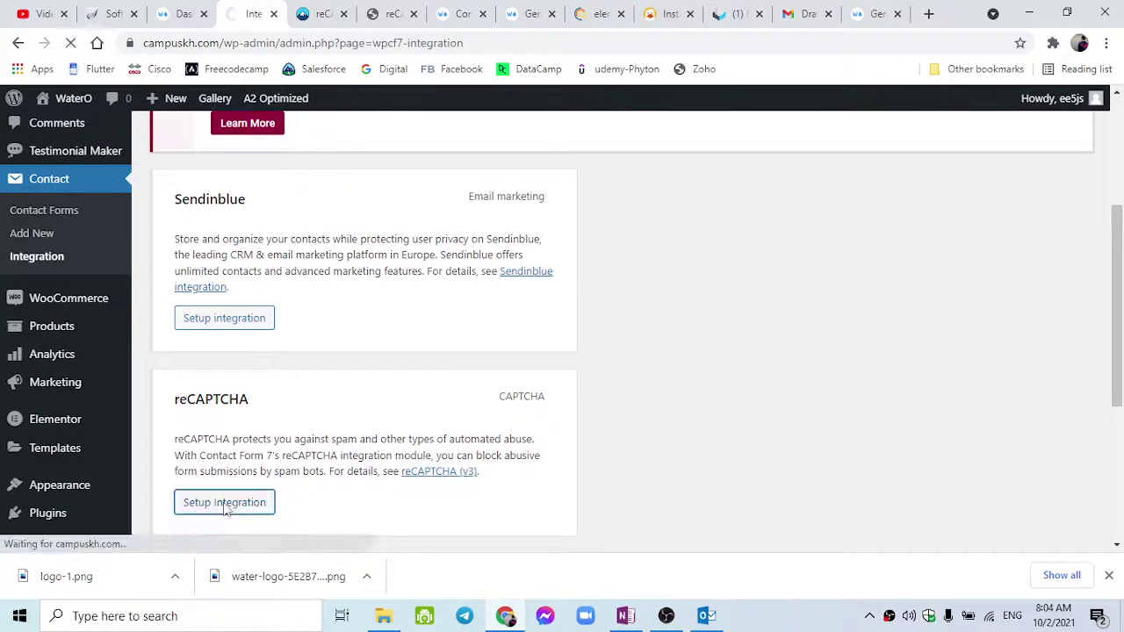
{"action": "scroll", "coordinate": [255, 509], "scroll_direction": "down", "scroll_amount": 2}
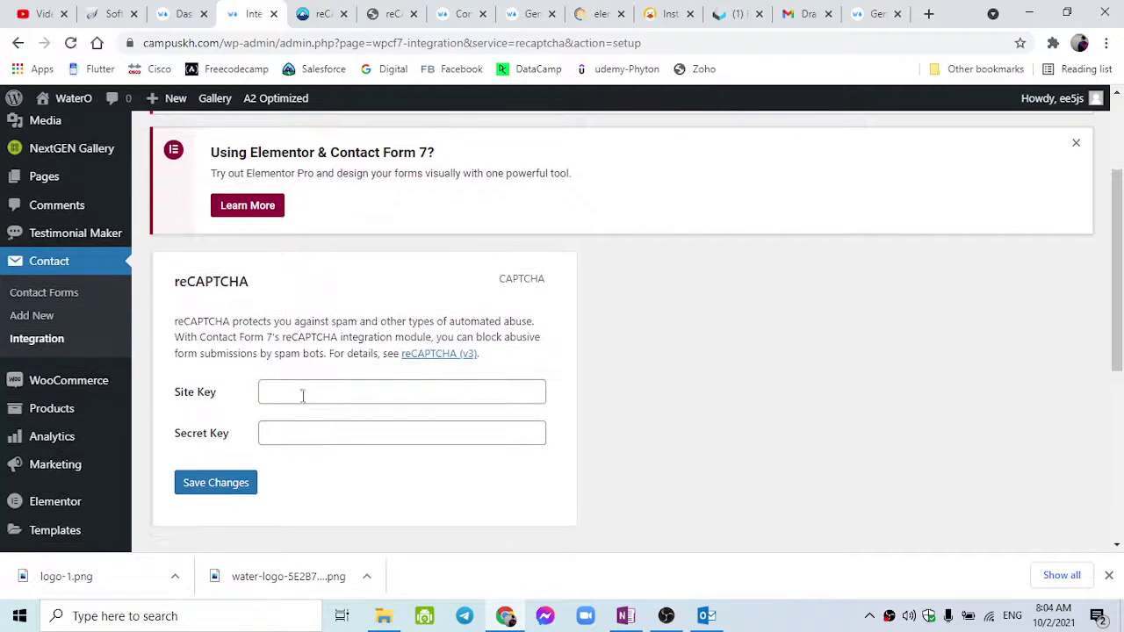
{"action": "left_click", "coordinate": [302, 396]}
{"action": "key", "text": "ctrl+v"}
Copy the secret key from Google, paste it into Secret Key, and save the changes.
{"action": "left_click", "coordinate": [323, 13]}
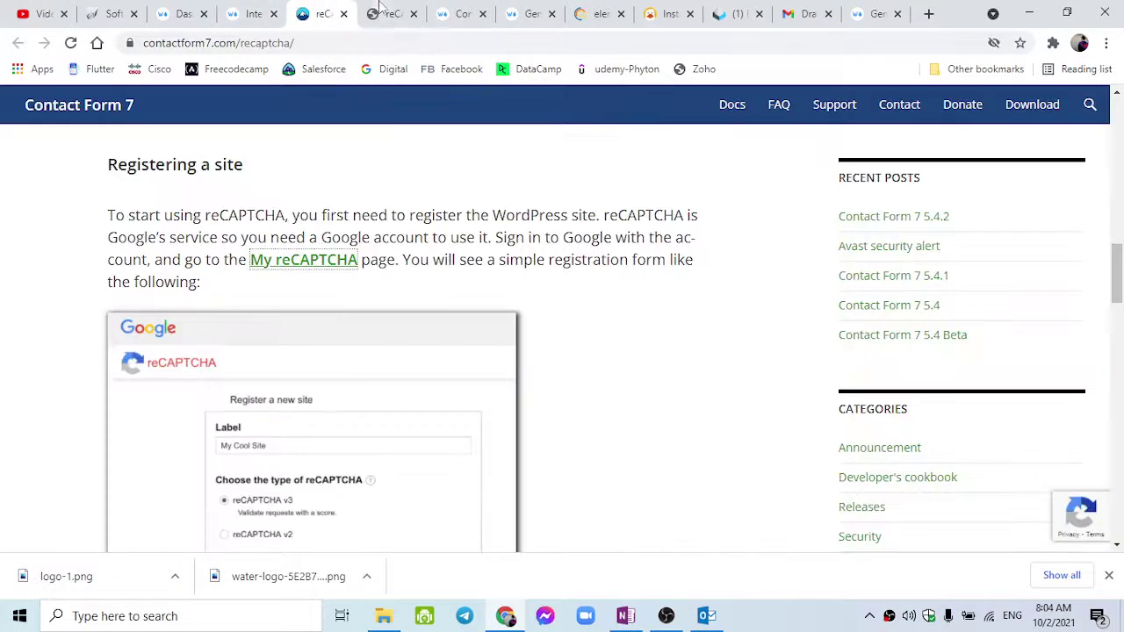
{"action": "left_click", "coordinate": [387, 14]}
{"action": "left_click", "coordinate": [221, 454]}
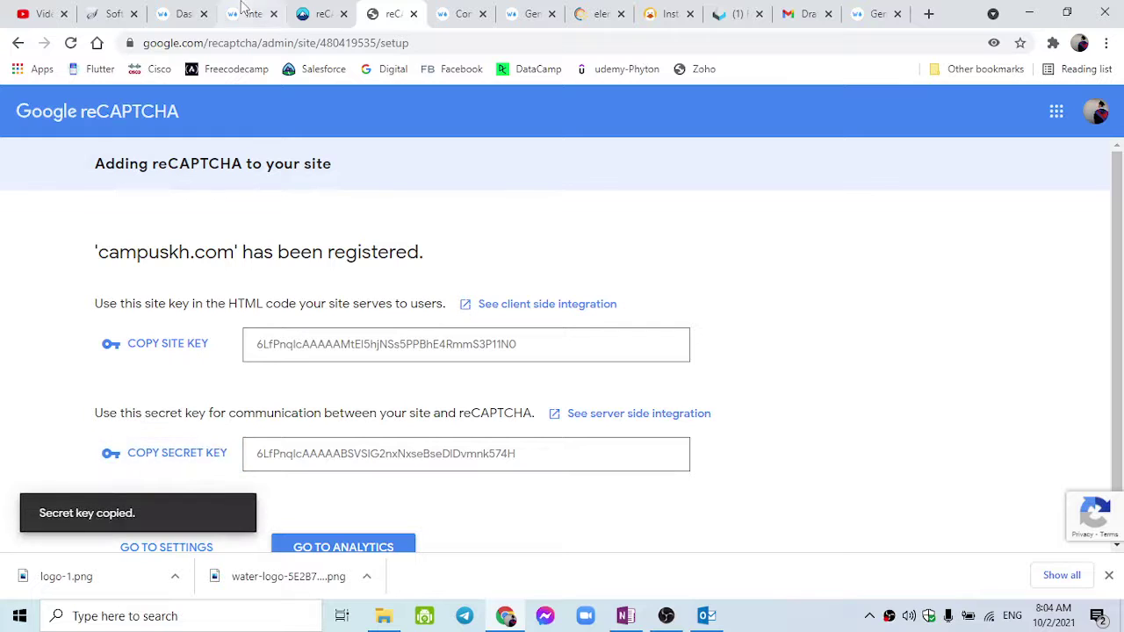
{"action": "left_click", "coordinate": [243, 9]}
{"action": "left_click", "coordinate": [288, 437]}
{"action": "key", "text": "ctrl+v"}
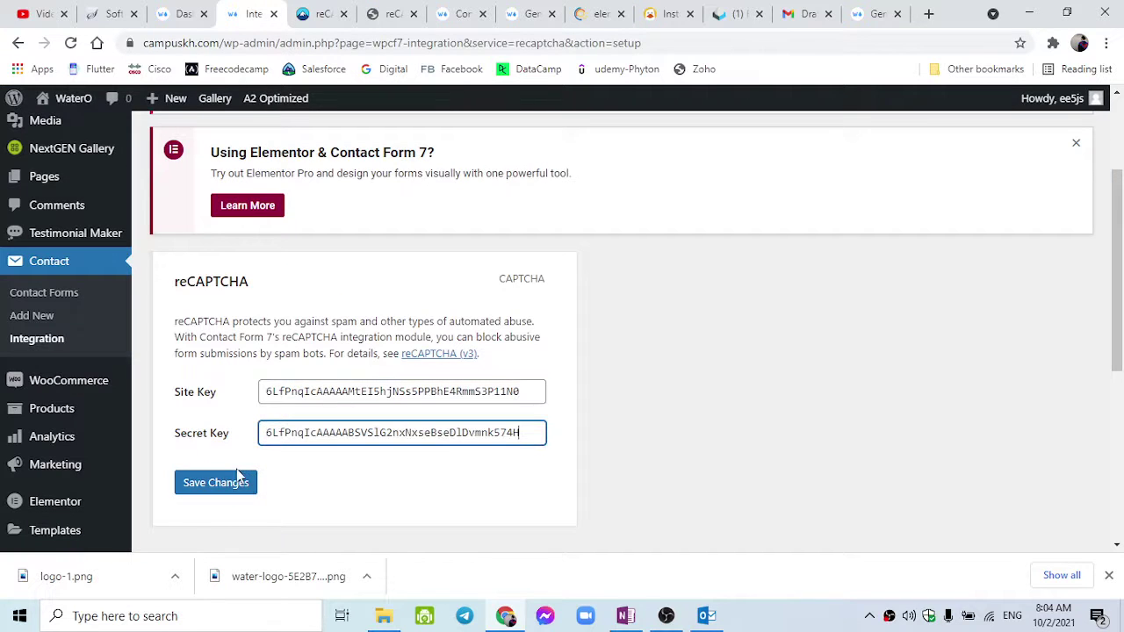
{"action": "left_click", "coordinate": [230, 483]}
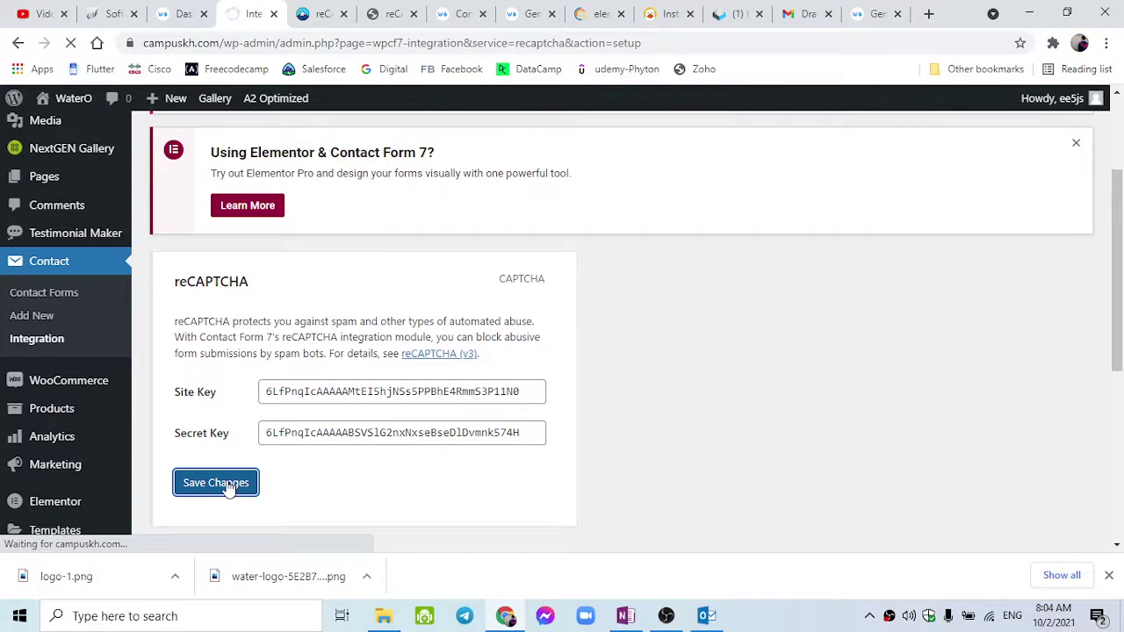
Check the 'reCAPTCHA is active on this site' confirmation notice.
{"action": "scroll", "coordinate": [228, 489], "scroll_direction": "down", "scroll_amount": 5}
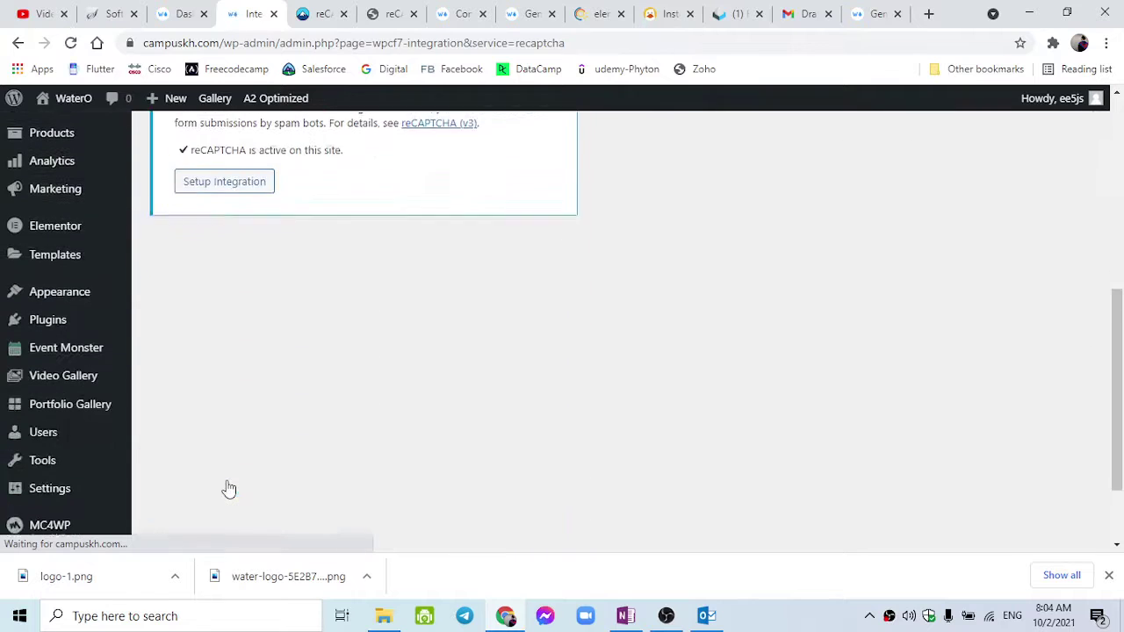
{"action": "scroll", "coordinate": [228, 489], "scroll_direction": "up", "scroll_amount": 1}
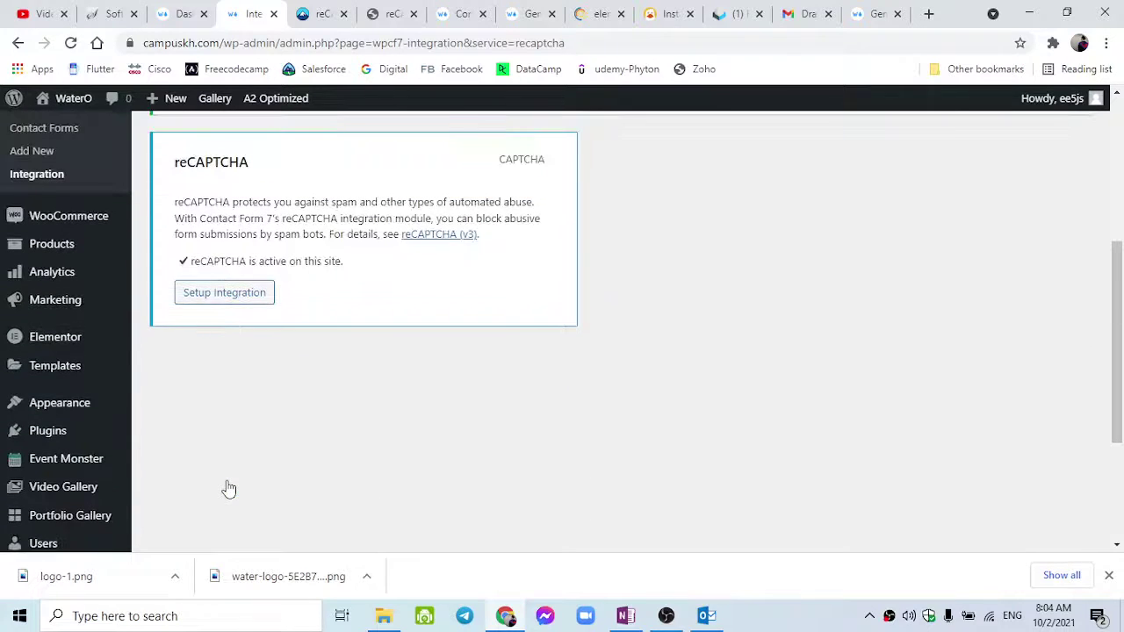
{"action": "double_click", "coordinate": [192, 261]}
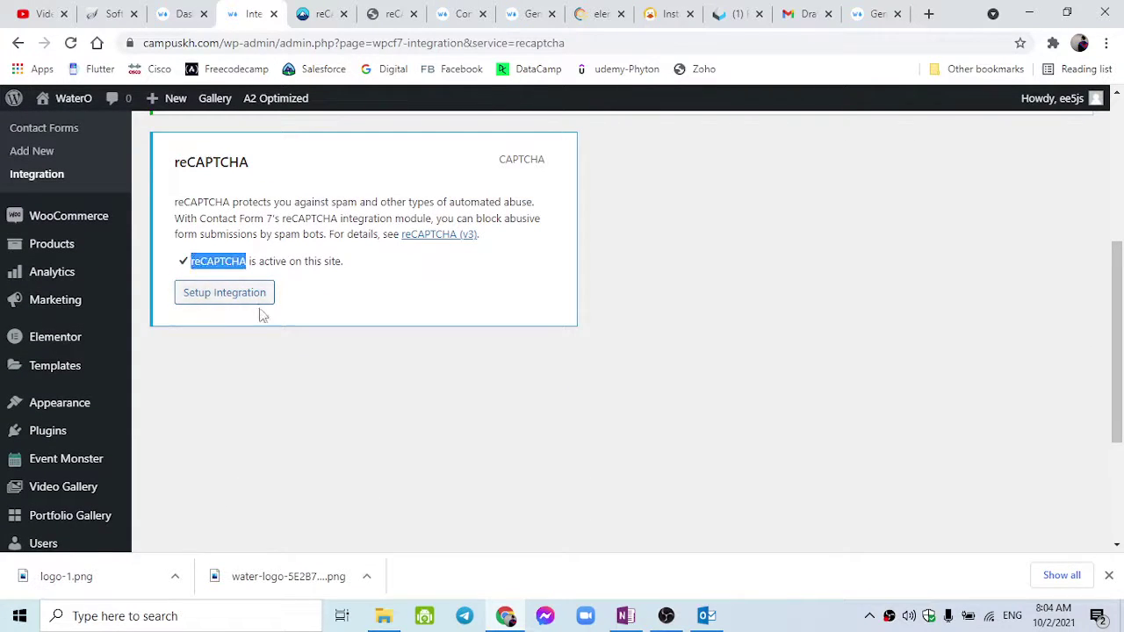
{"action": "scroll", "coordinate": [269, 316], "scroll_direction": "up", "scroll_amount": 4}
Reload the site's Contact us page so it shows the reCAPTCHA badge.
{"action": "left_click", "coordinate": [453, 13]}
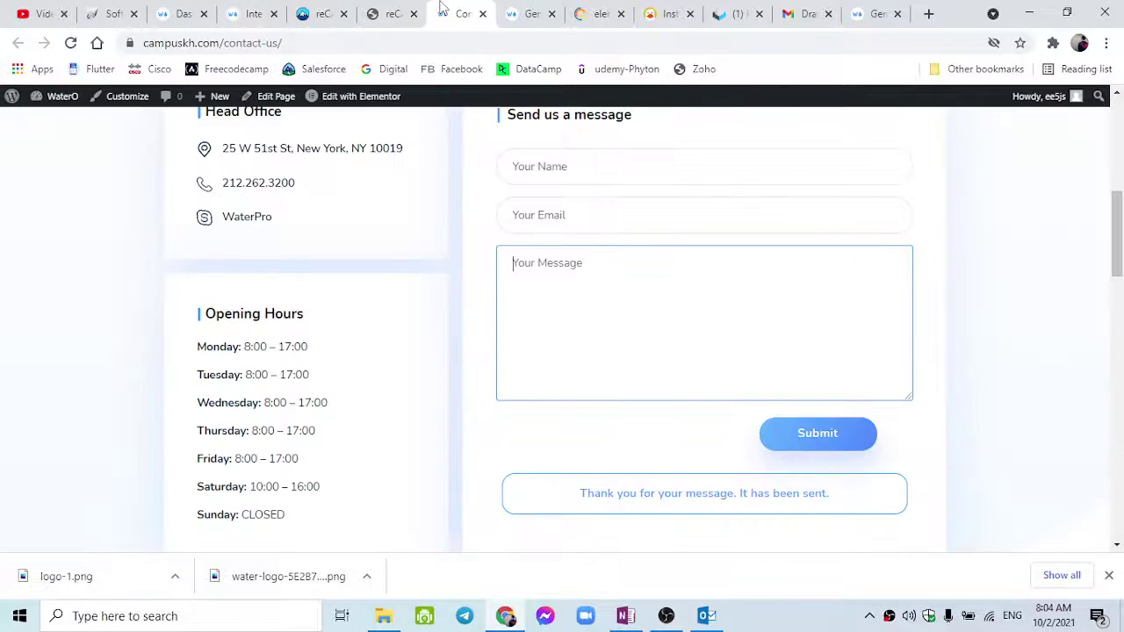
{"action": "left_click", "coordinate": [70, 44]}
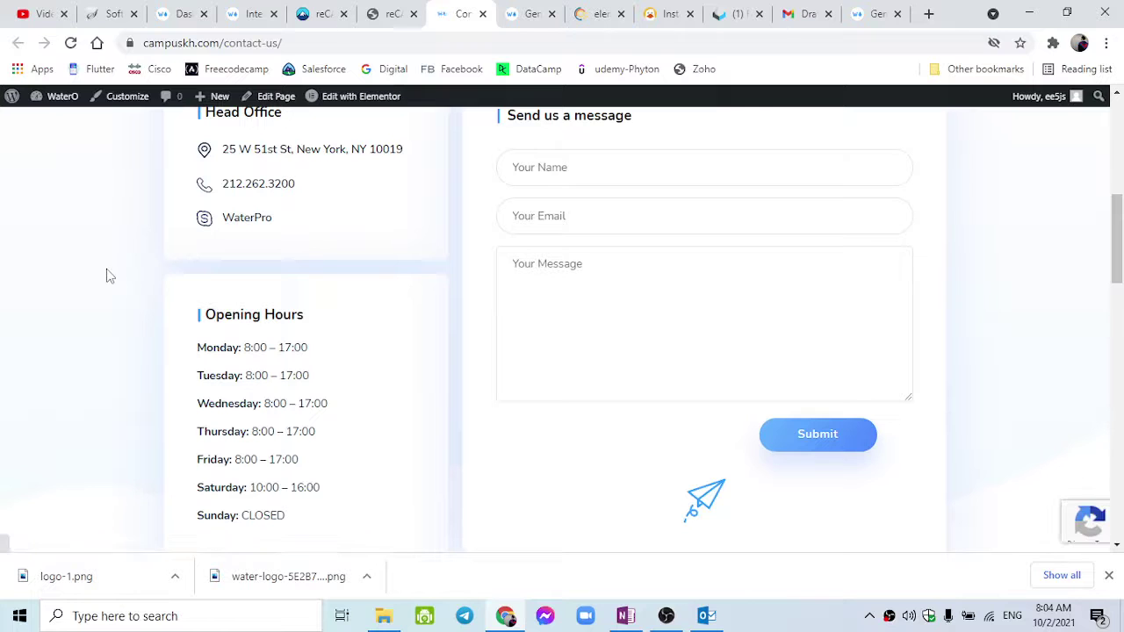
{"action": "mouse_move", "coordinate": [1062, 516]}
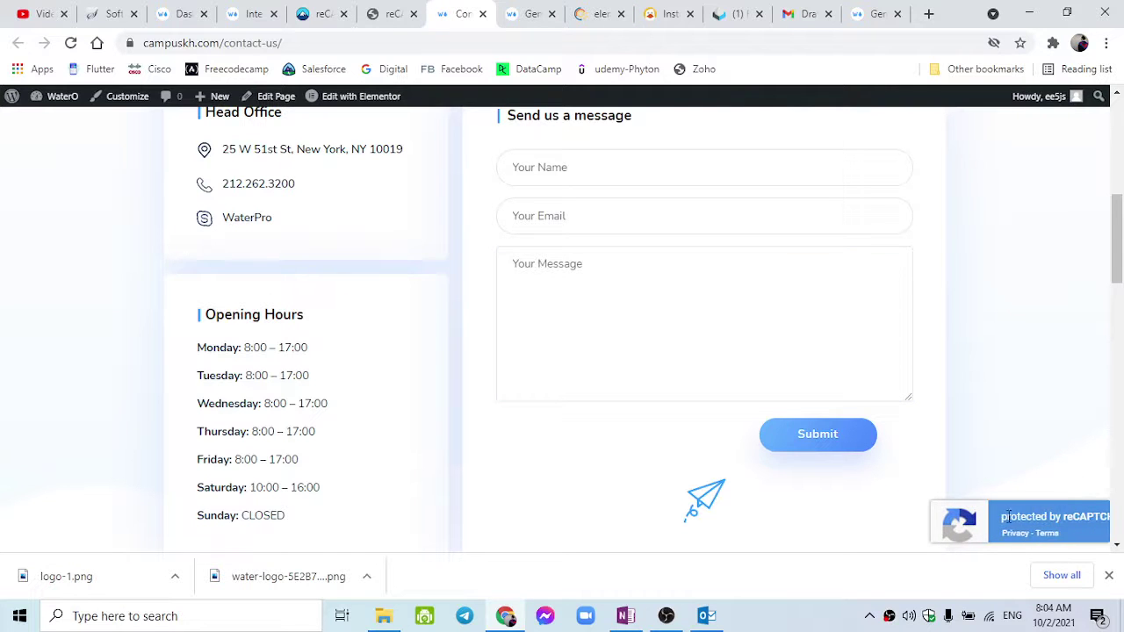
{"action": "scroll", "coordinate": [460, 316], "scroll_direction": "up", "scroll_amount": 2}
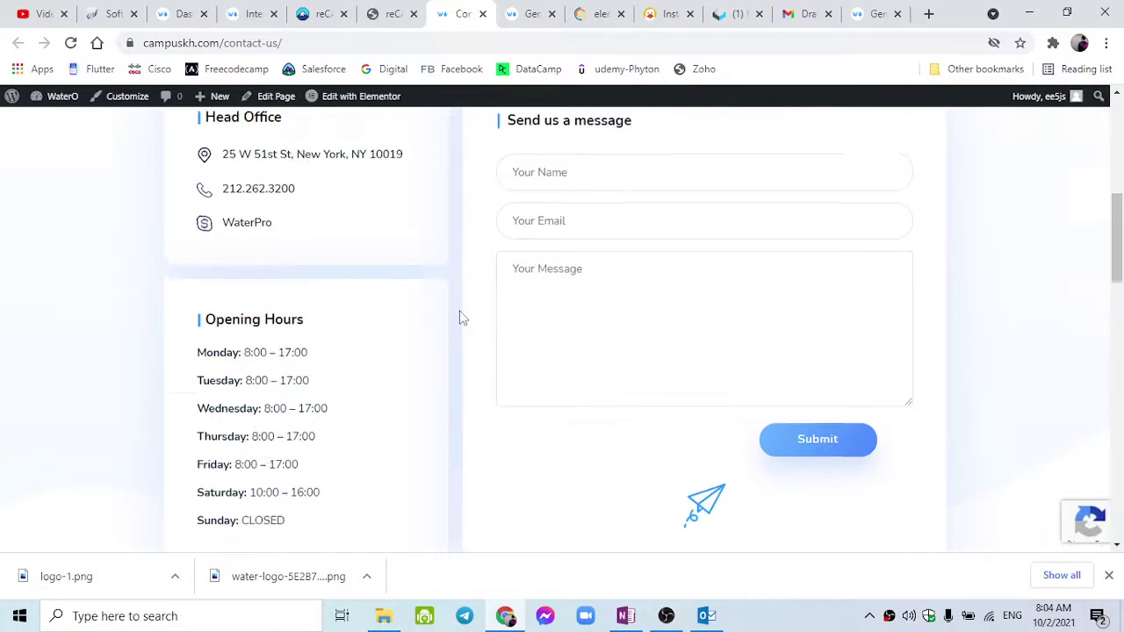
{"action": "scroll", "coordinate": [1006, 460], "scroll_direction": "down", "scroll_amount": 3}
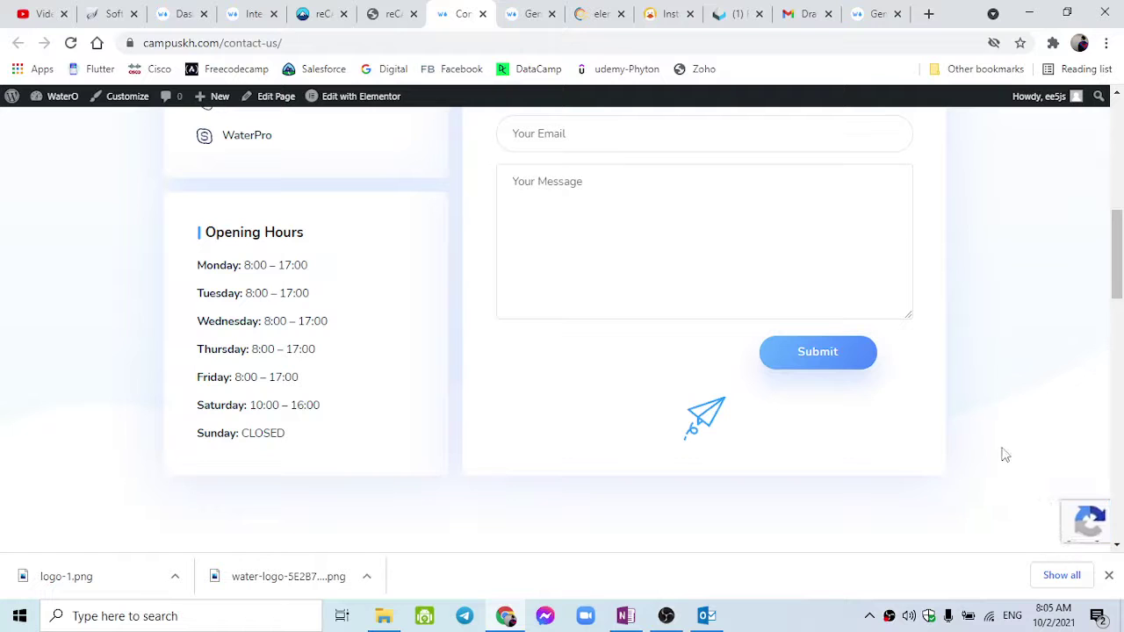
Glance over the reCAPTCHA keys page and Contact Form 7 guide, then return to the contact page.
{"action": "left_click", "coordinate": [388, 14]}
{"action": "left_click", "coordinate": [322, 7]}
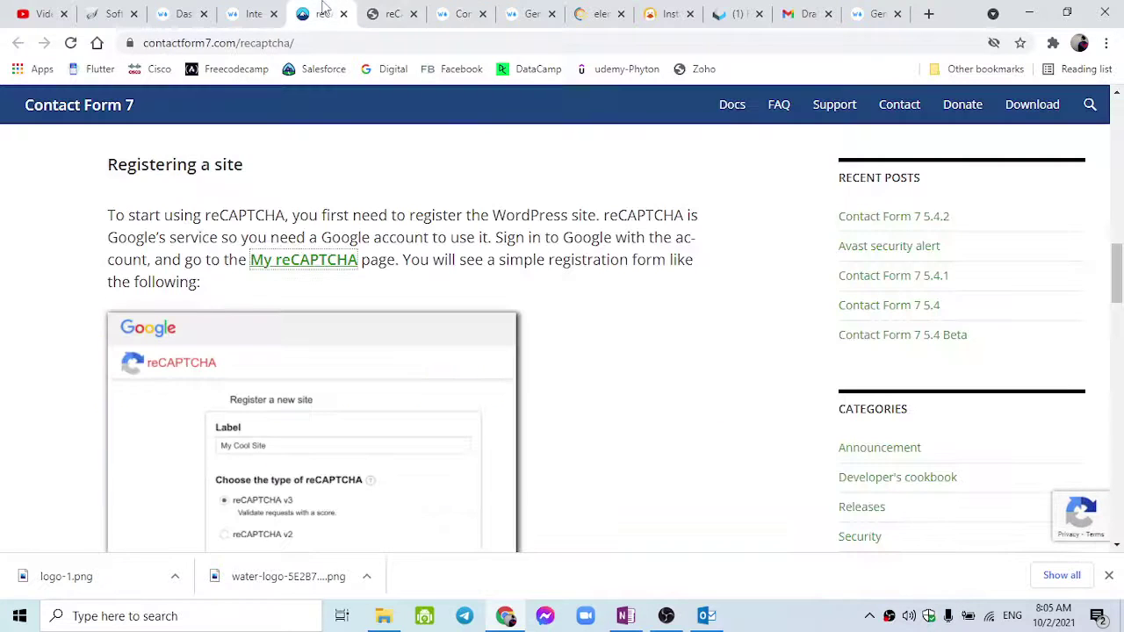
{"action": "left_click", "coordinate": [376, 16]}
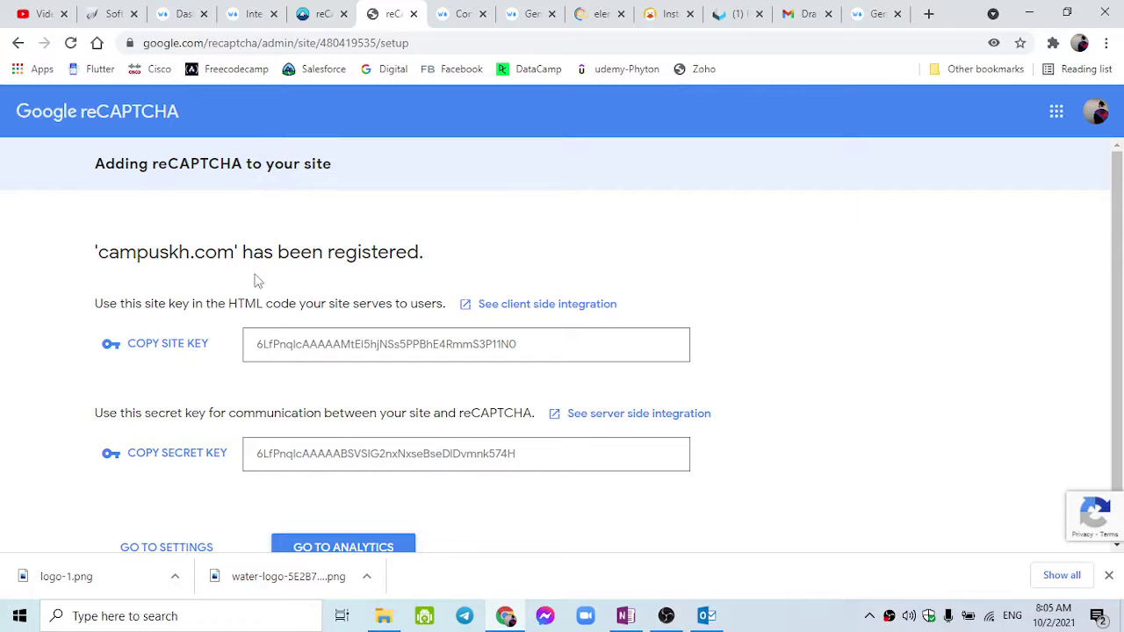
{"action": "left_click", "coordinate": [435, 9]}
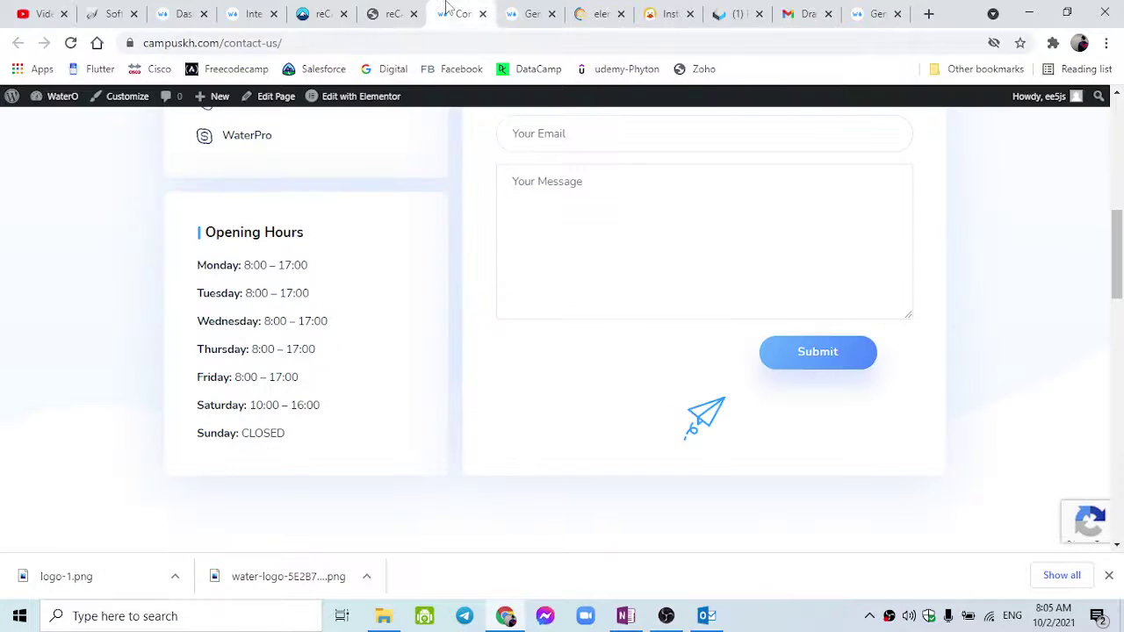
Click through the Your Name, Your Email and Your Message fields of the protected form.
{"action": "left_click", "coordinate": [556, 291]}
{"action": "scroll", "coordinate": [556, 293], "scroll_direction": "up", "scroll_amount": 2}
{"action": "left_click", "coordinate": [546, 252]}
{"action": "left_click", "coordinate": [522, 293]}
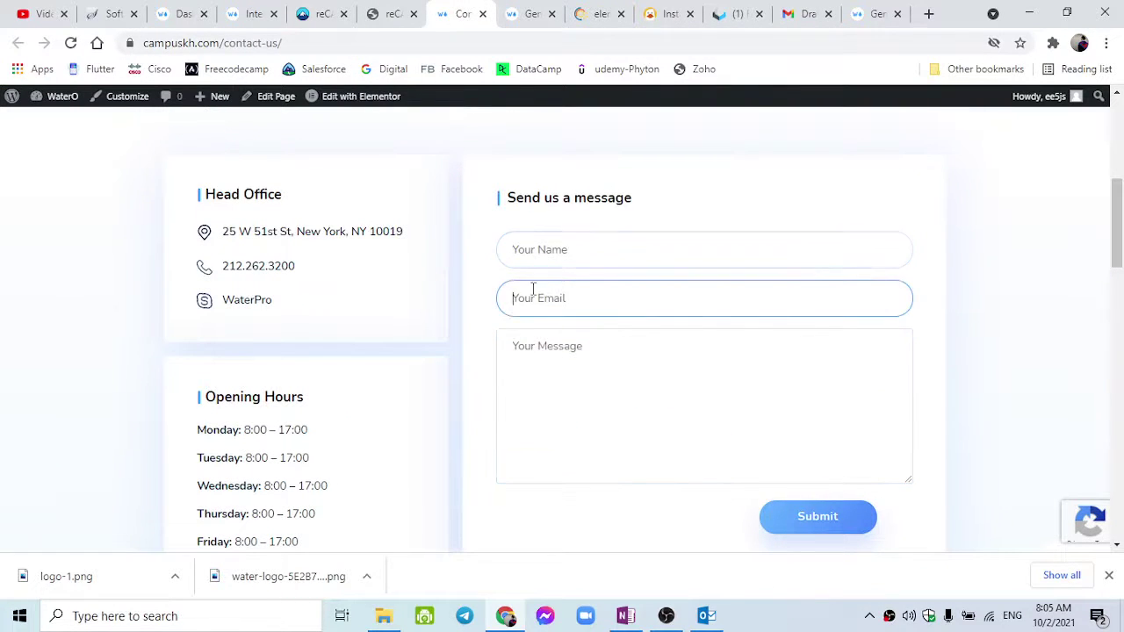
{"action": "left_click", "coordinate": [547, 358]}
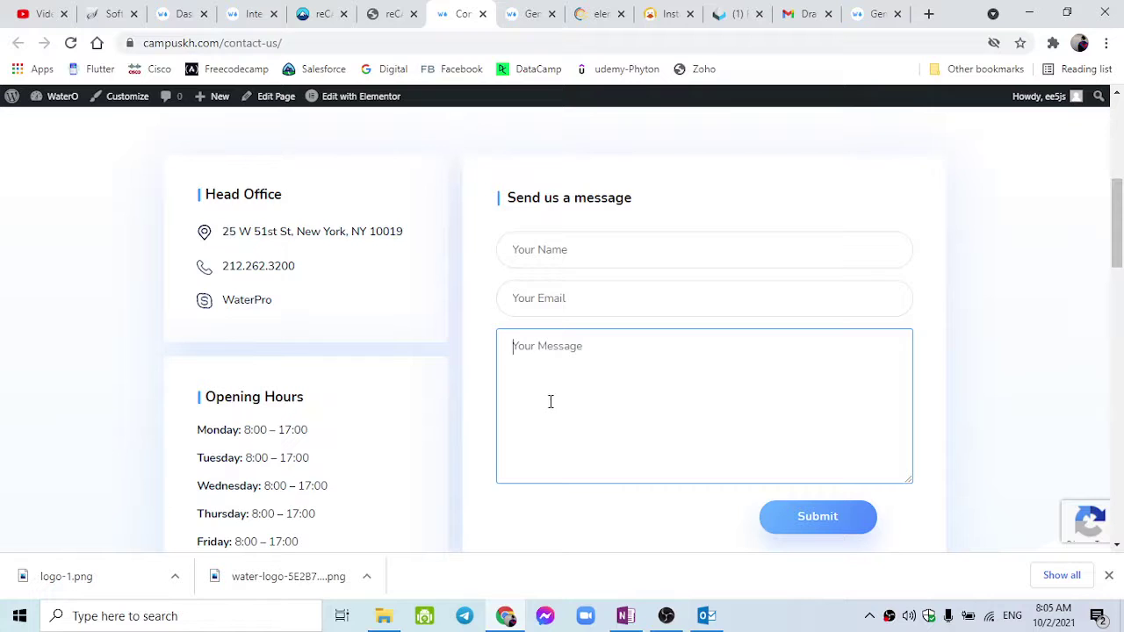
{"action": "scroll", "coordinate": [579, 387], "scroll_direction": "up", "scroll_amount": 5}
{"action": "scroll", "coordinate": [588, 395], "scroll_direction": "down", "scroll_amount": 2}
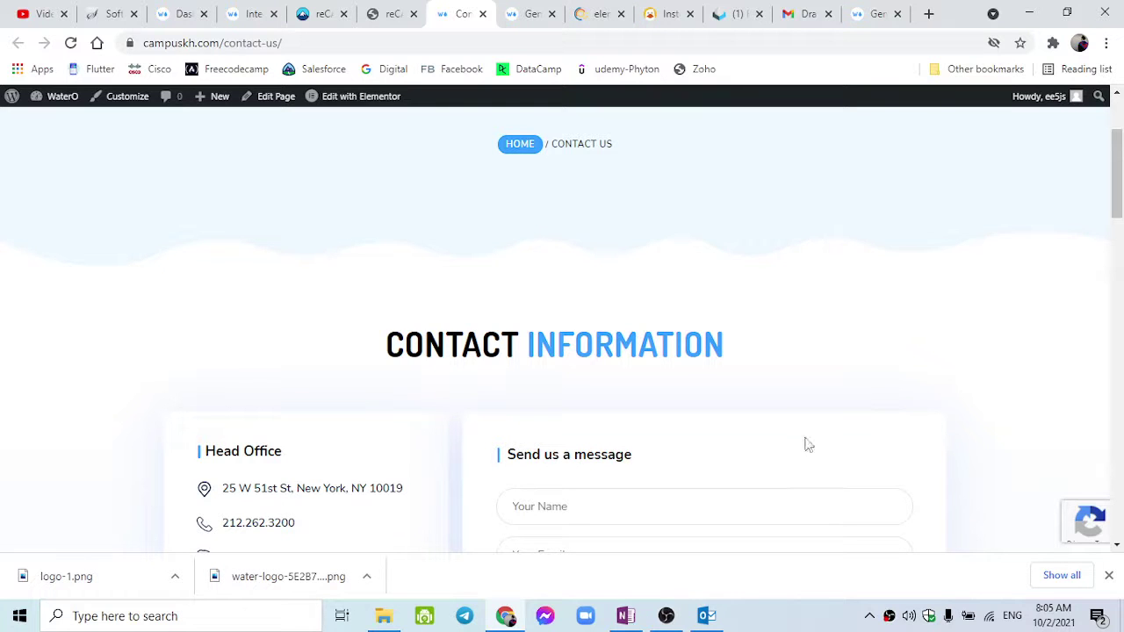
{"action": "scroll", "coordinate": [807, 445], "scroll_direction": "down", "scroll_amount": 2}
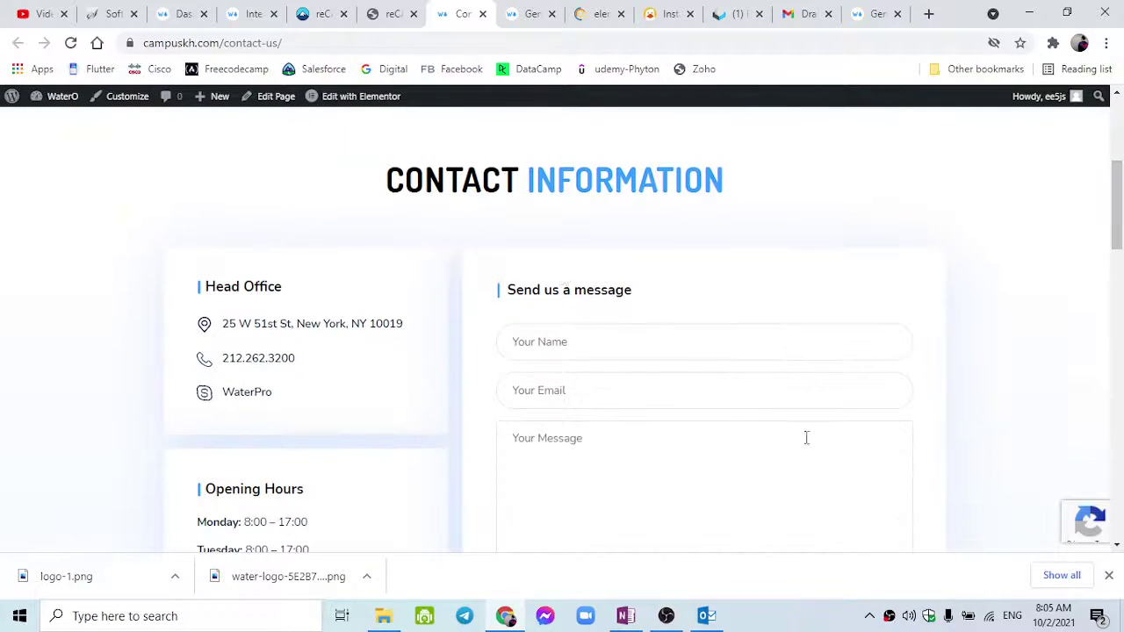
{"action": "left_click", "coordinate": [538, 341]}
{"action": "left_click", "coordinate": [429, 269]}
Try the Name, Email and Message fields again, then close the Contact Form 7 reCAPTCHA guide.
{"action": "left_click", "coordinate": [681, 375]}
{"action": "left_click", "coordinate": [662, 351]}
{"action": "left_click", "coordinate": [648, 378]}
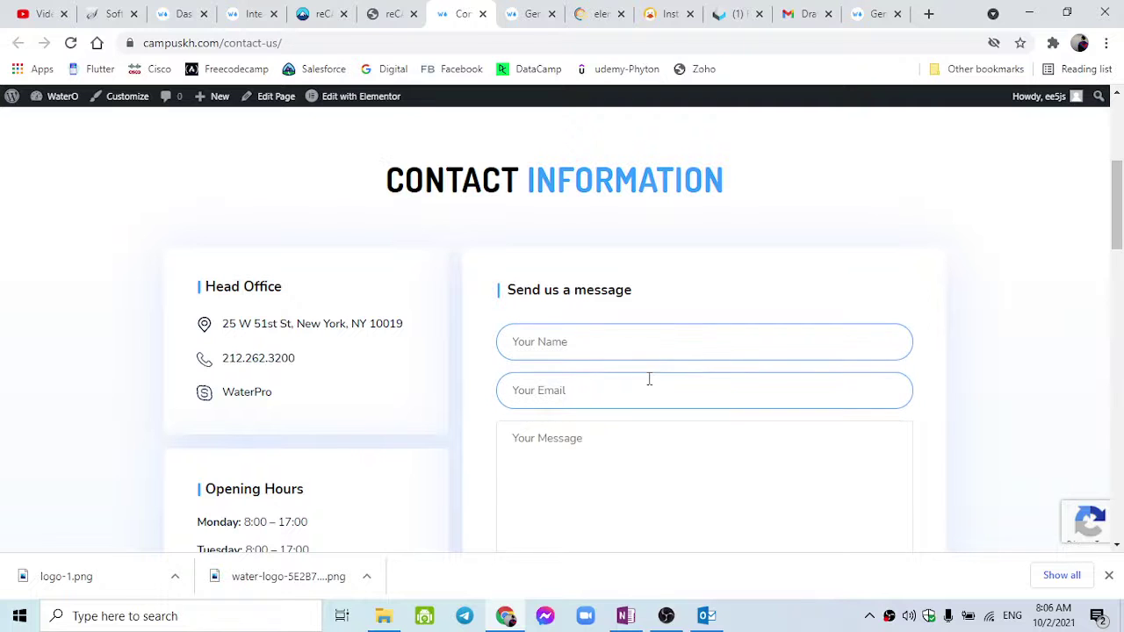
{"action": "left_click", "coordinate": [618, 427]}
{"action": "mouse_move", "coordinate": [1047, 527]}
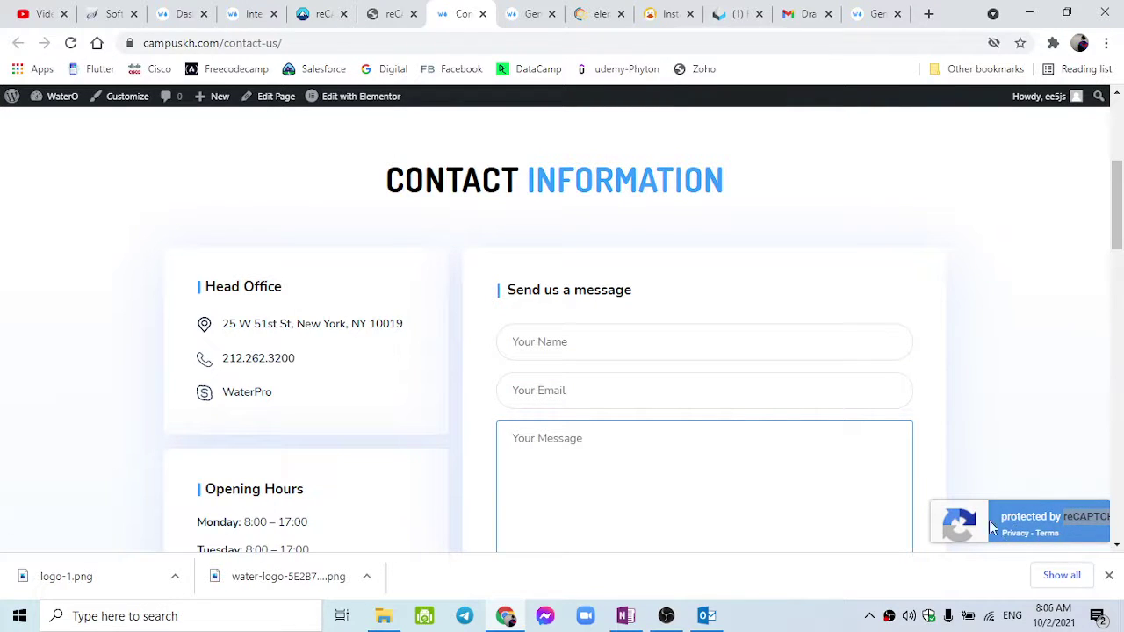
{"action": "left_click", "coordinate": [681, 373]}
{"action": "key", "text": "Tab"}
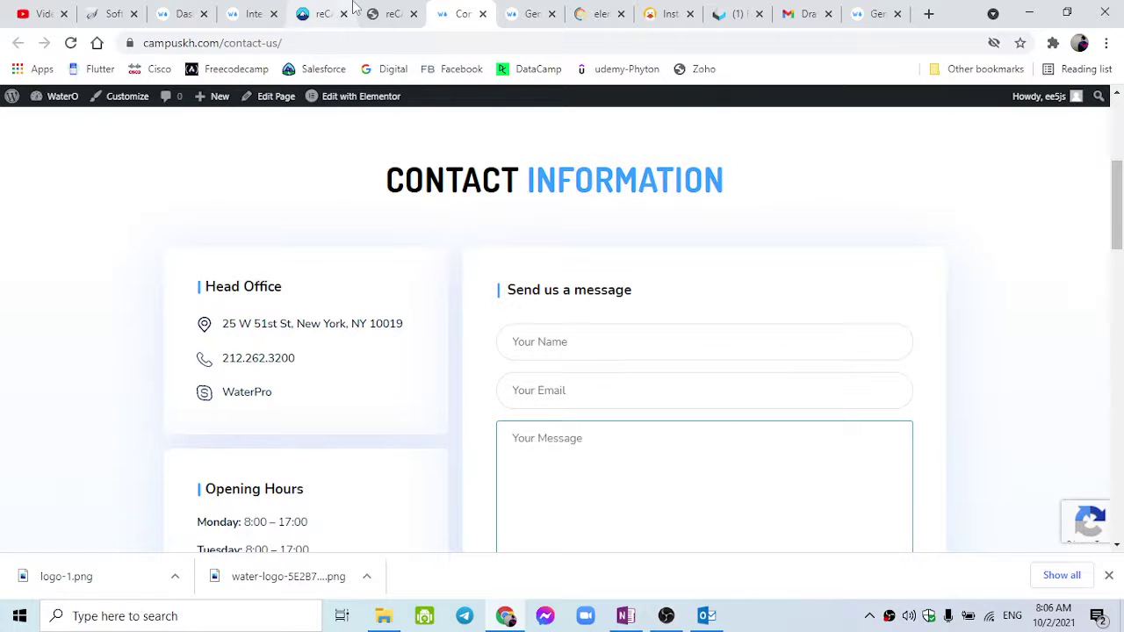
{"action": "left_click", "coordinate": [355, 9]}
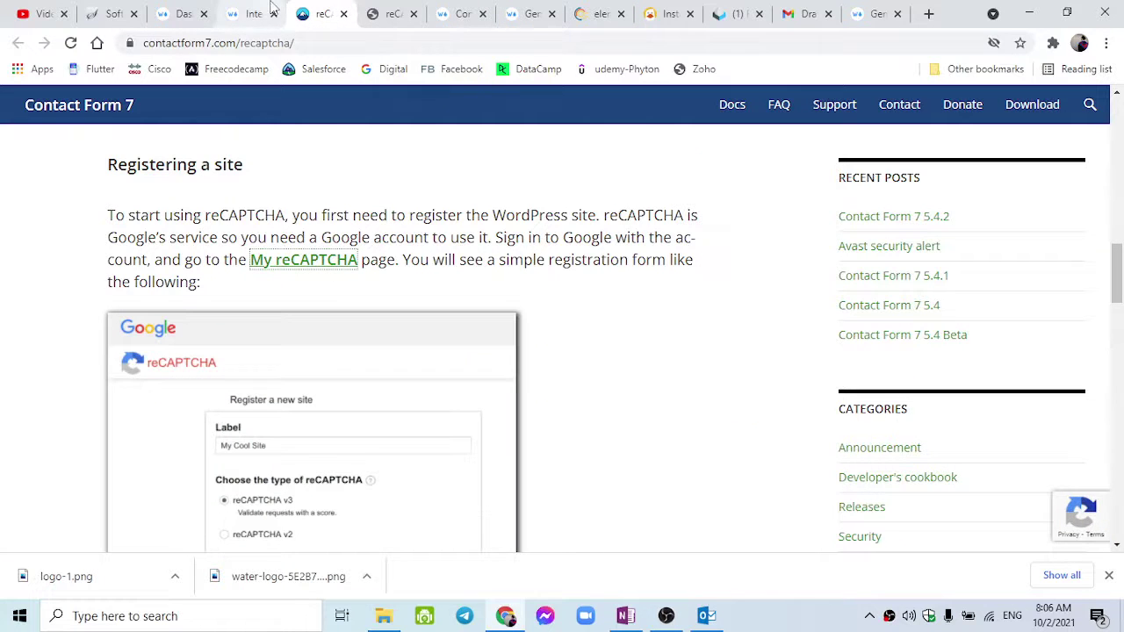
{"action": "left_click", "coordinate": [343, 14]}
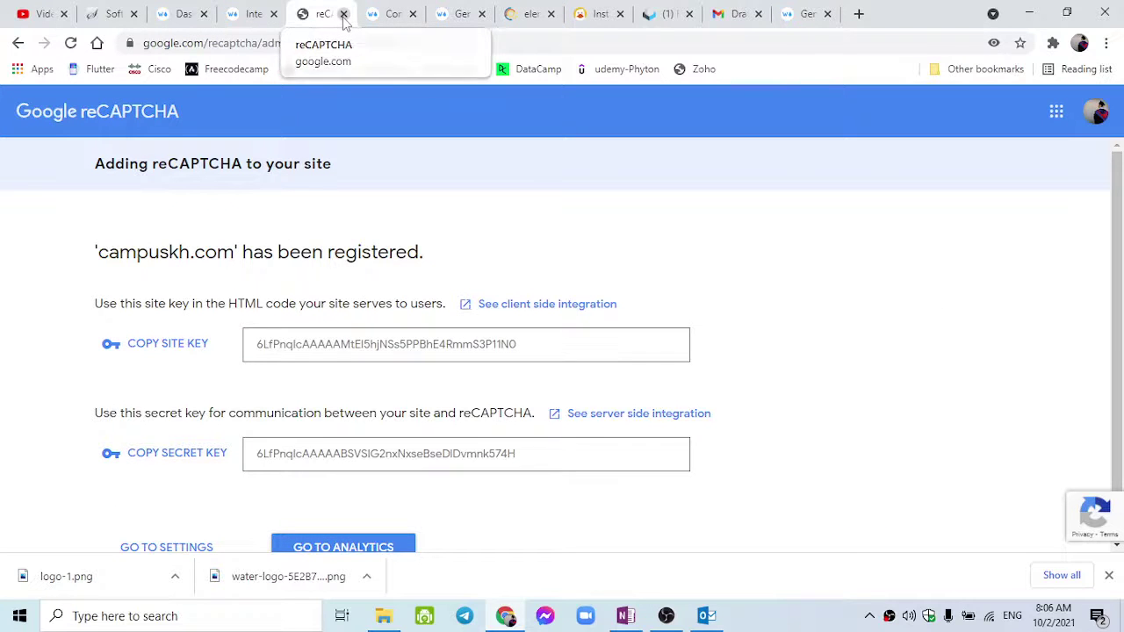